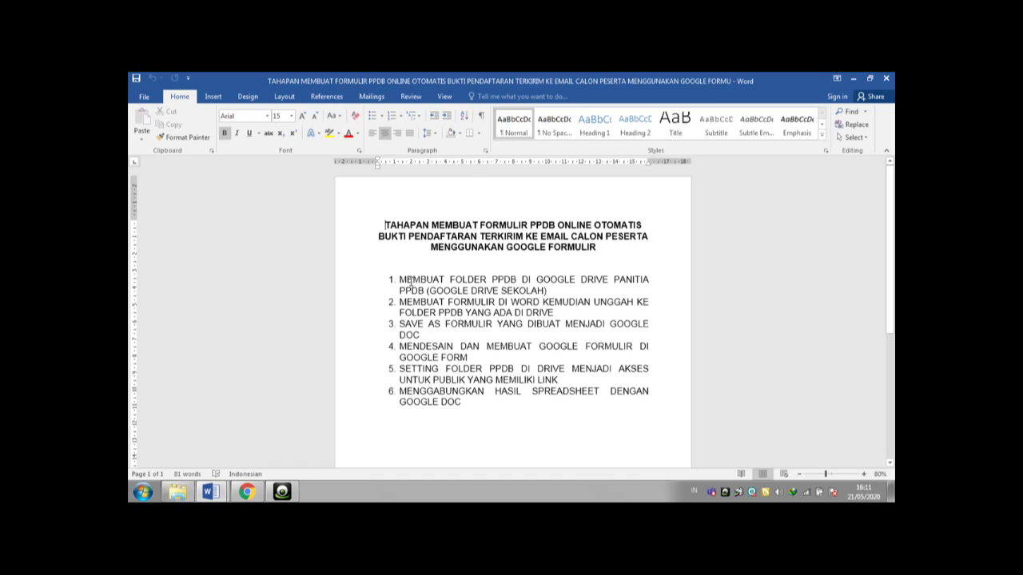
- Check the first step of the PPDB outline in Word, then switch to Chrome's new tab page
drag(401, 284, 553, 294)
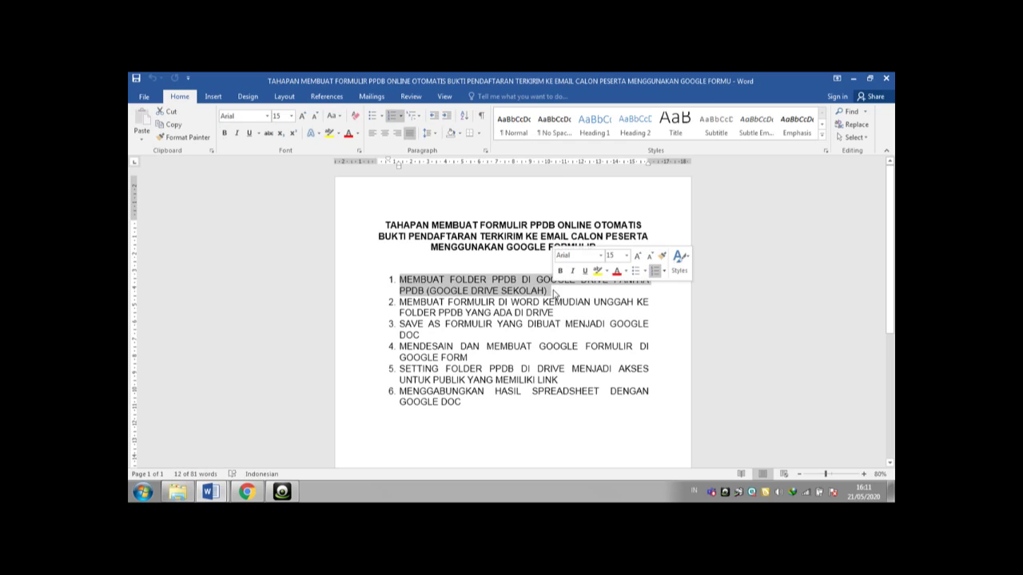
click(466, 379)
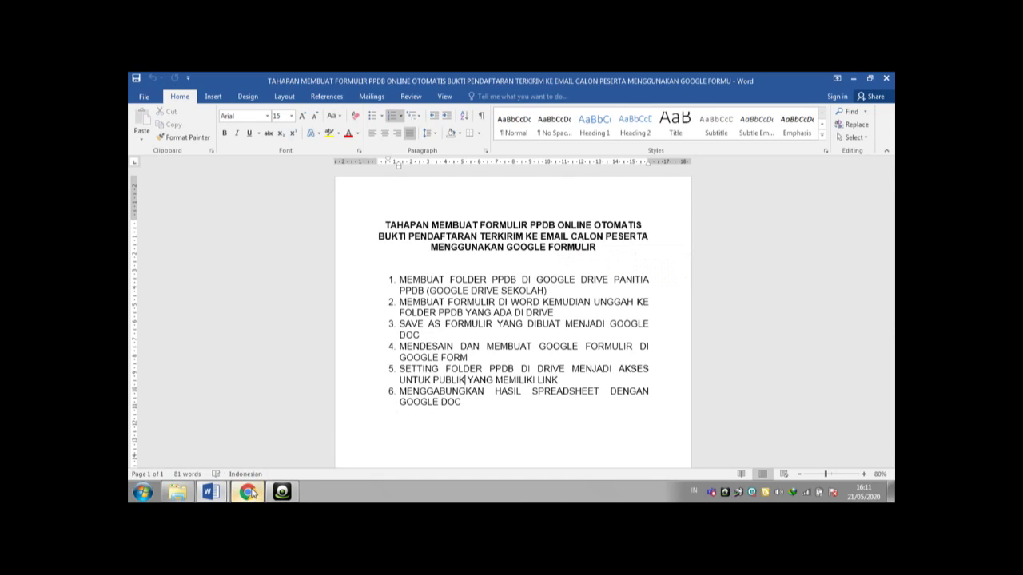
click(255, 492)
click(151, 492)
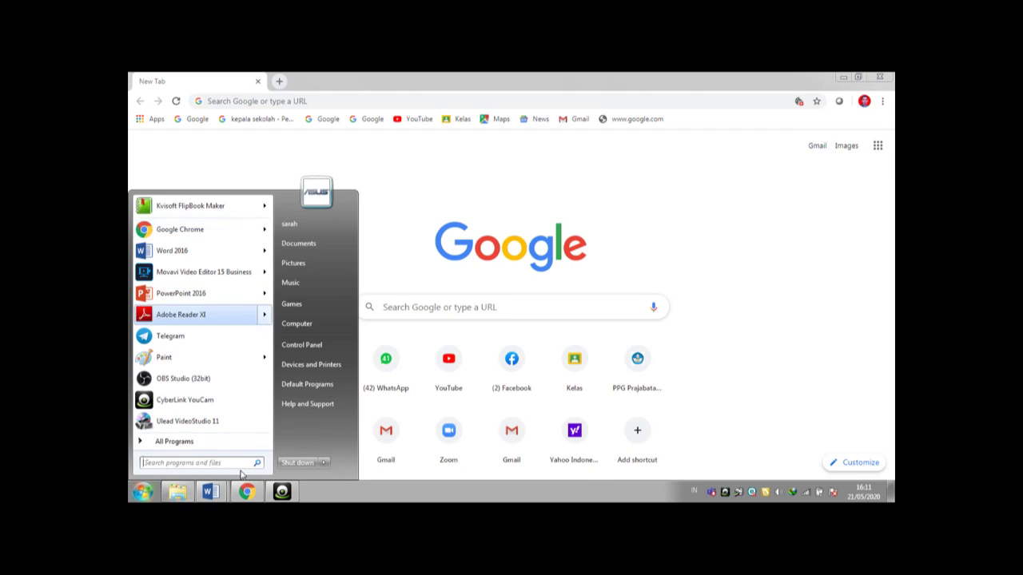
- Launch Google Drive from the Google apps grid, glancing at the PPDB steps document while it loads
click(247, 493)
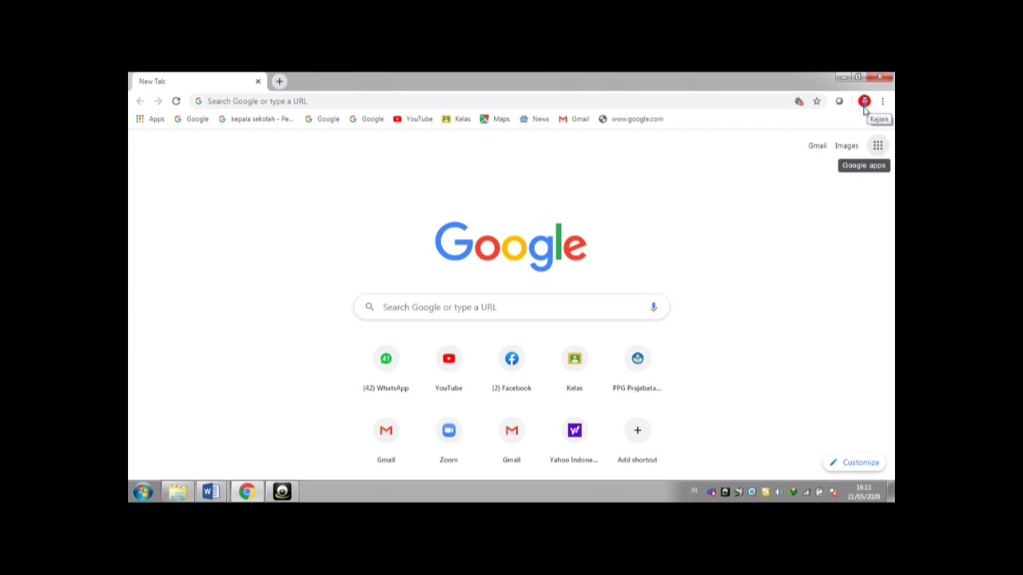
click(877, 147)
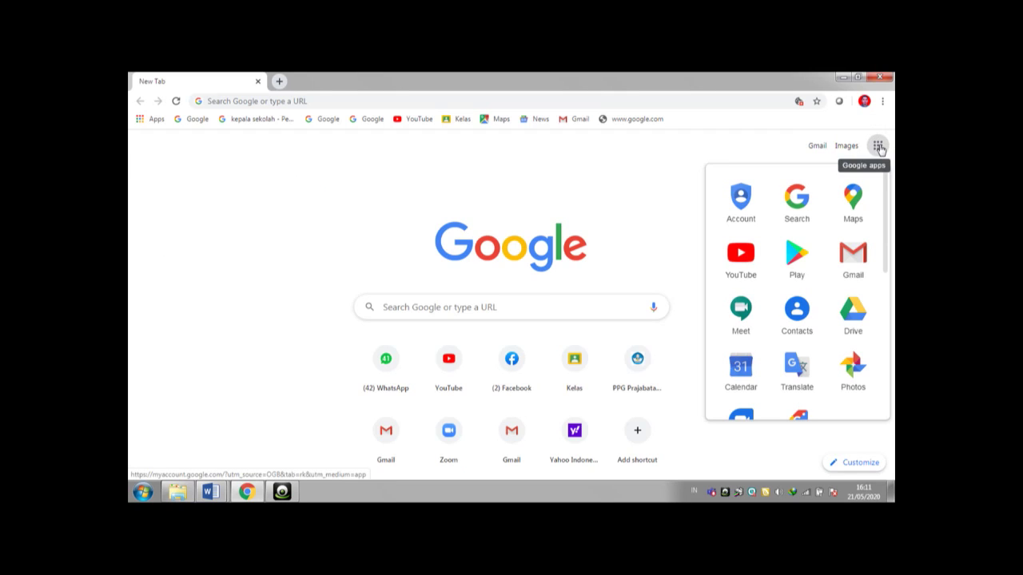
click(853, 318)
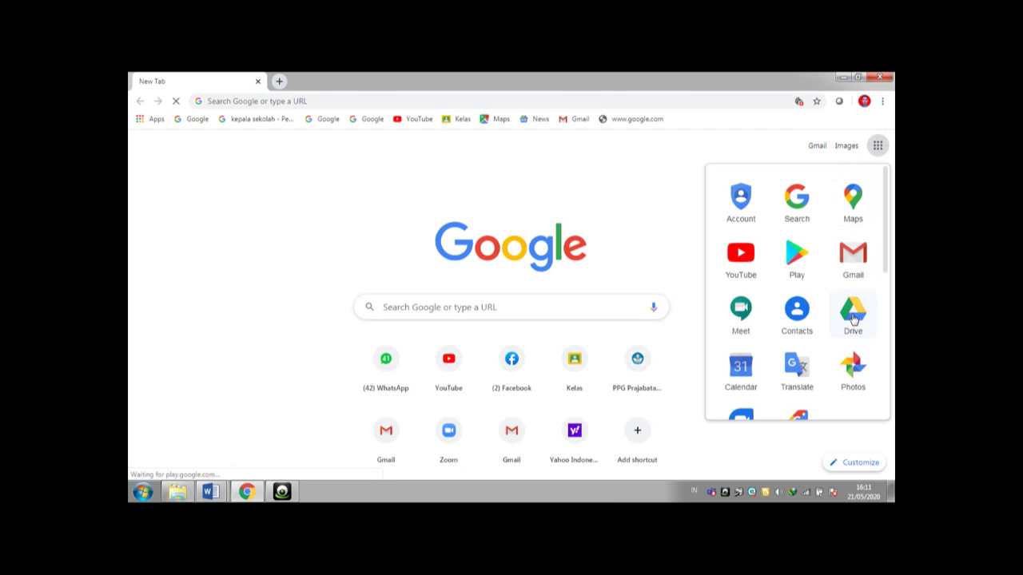
click(221, 495)
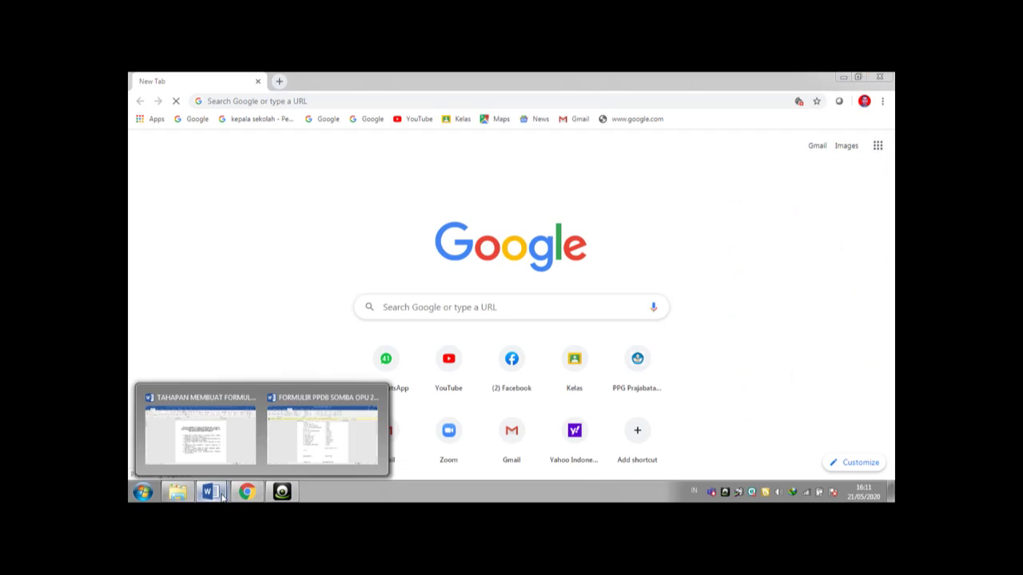
click(211, 448)
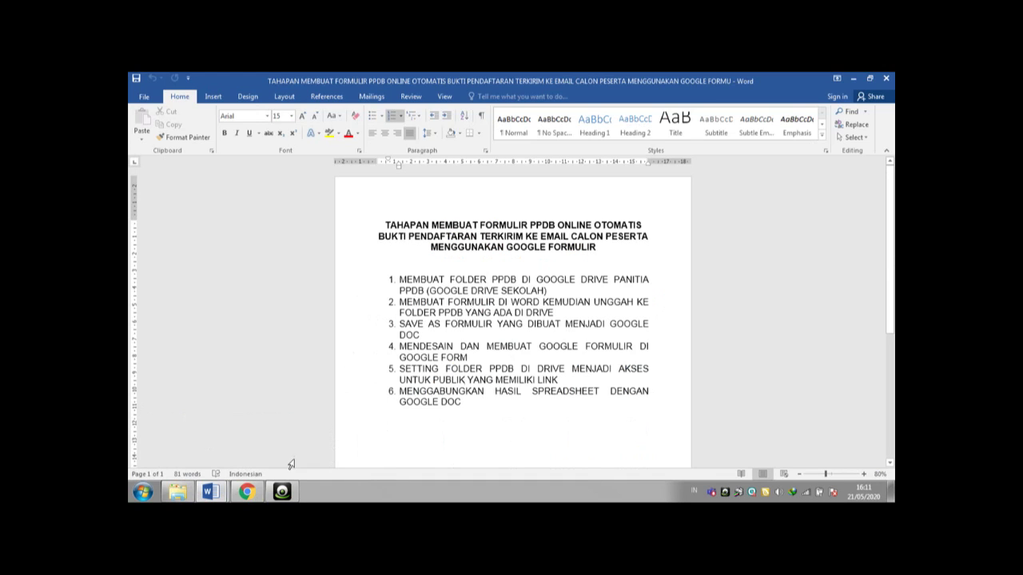
click(246, 491)
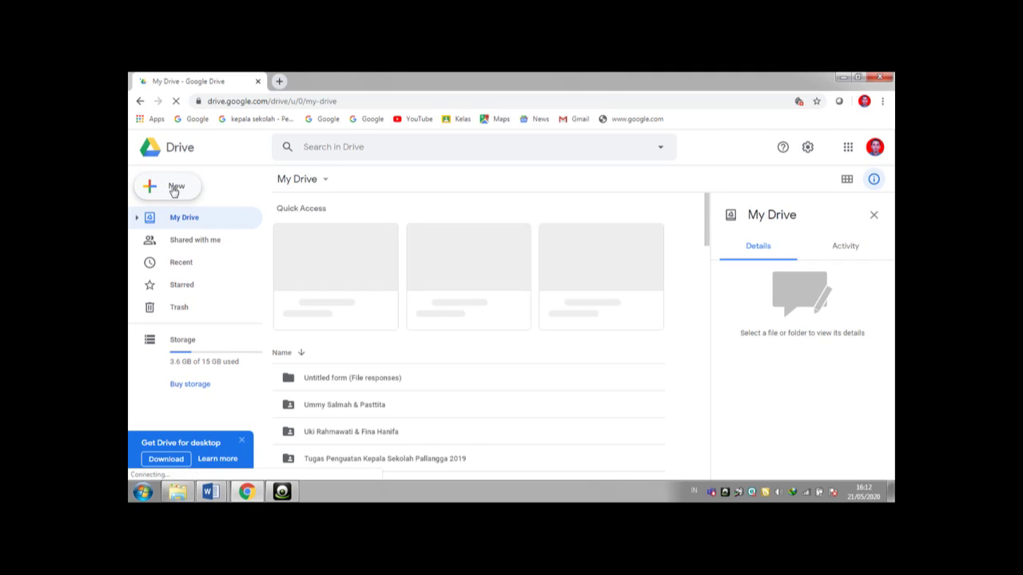
click(174, 189)
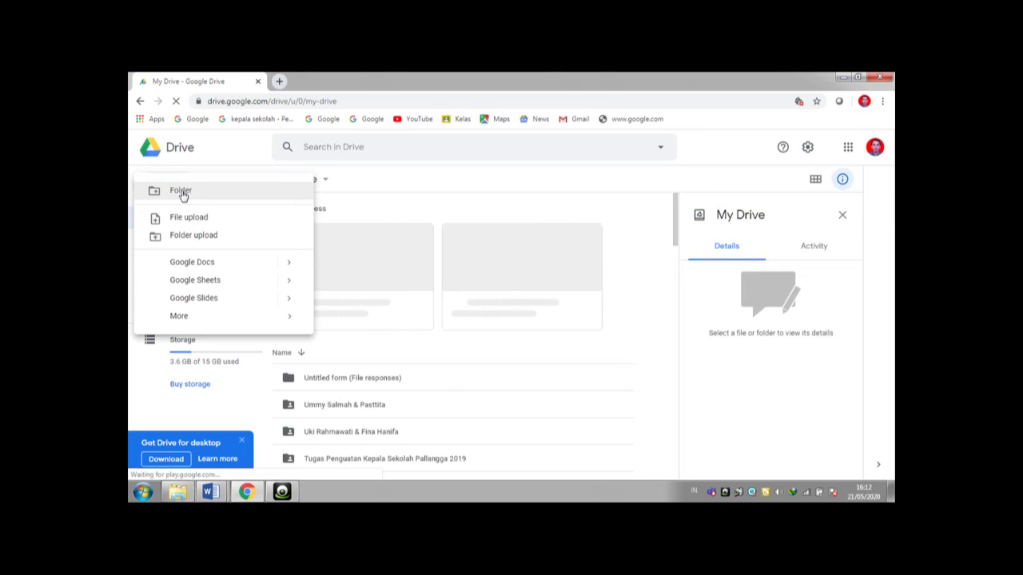
click(183, 196)
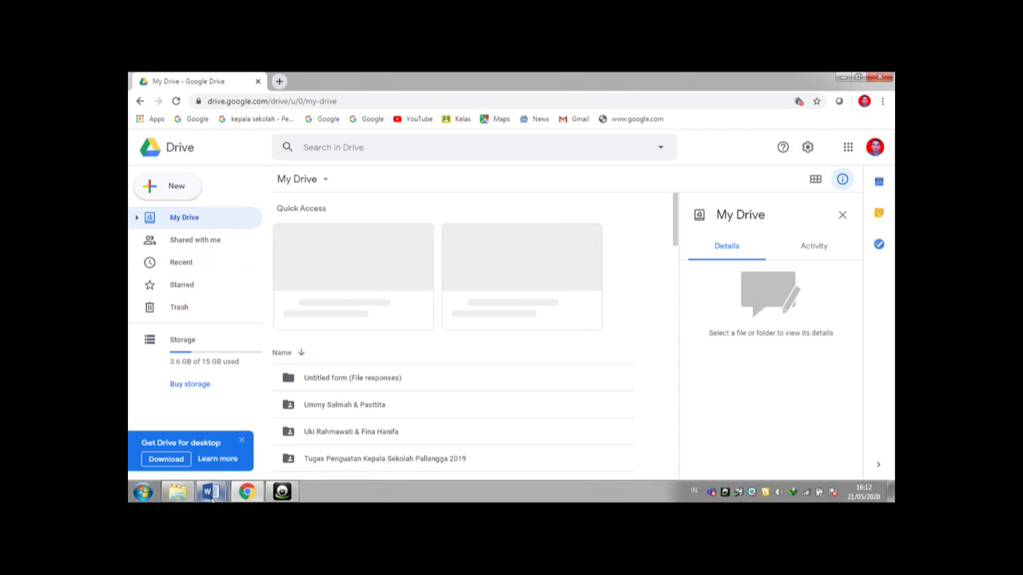
mouse_move(210, 491)
click(230, 451)
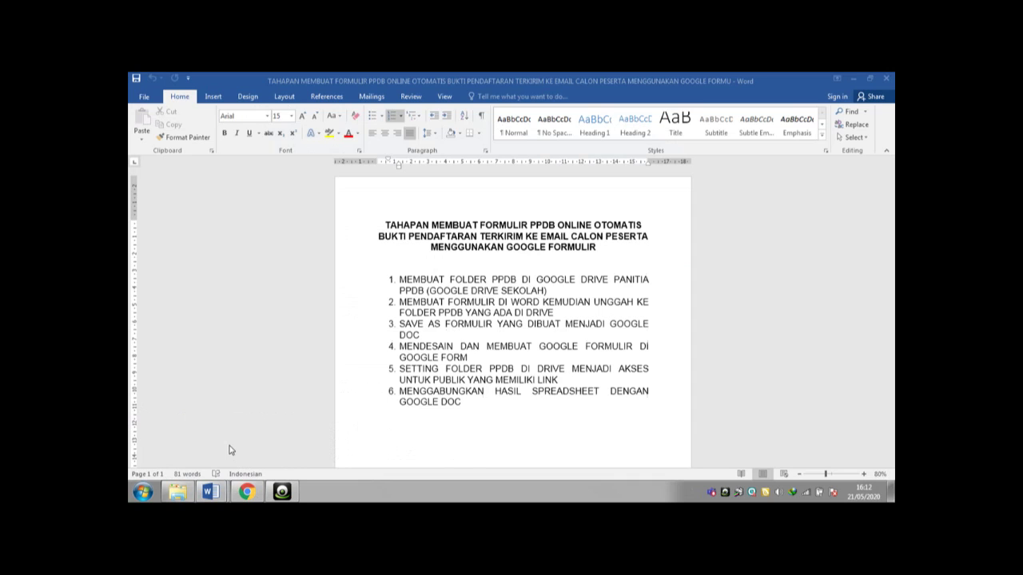
mouse_move(219, 497)
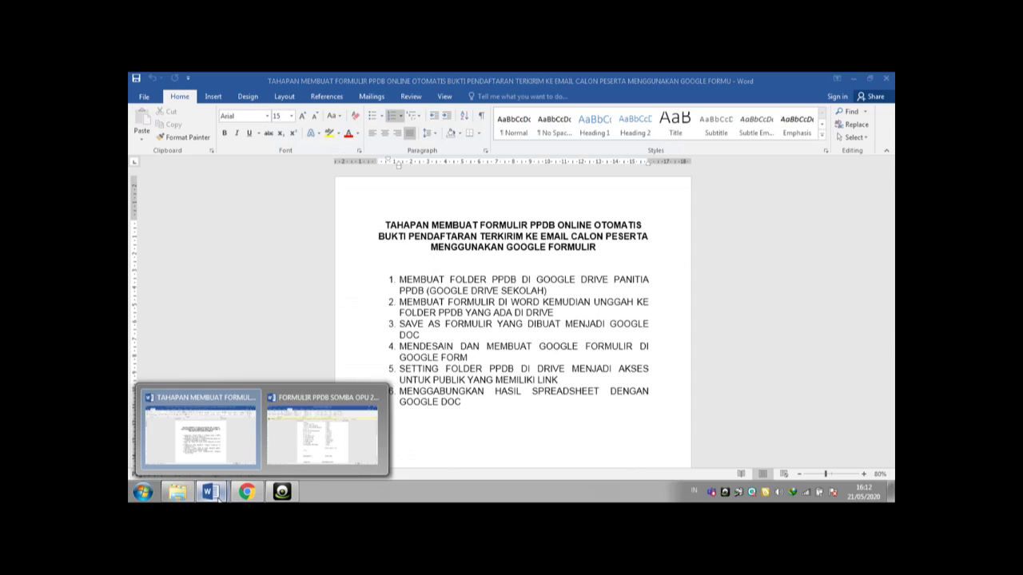
click(309, 445)
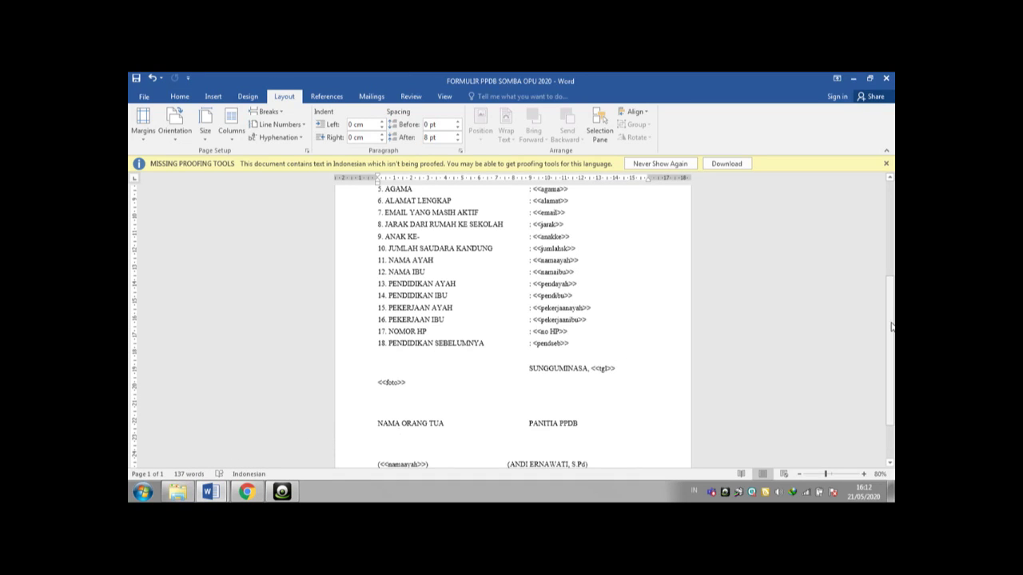
scroll(892, 316, up, 5)
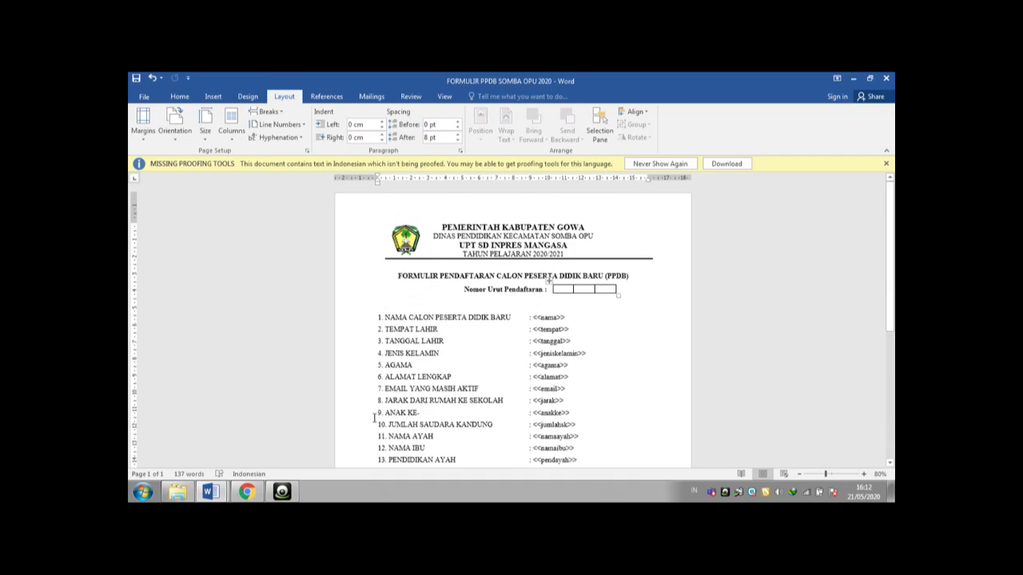
click(244, 493)
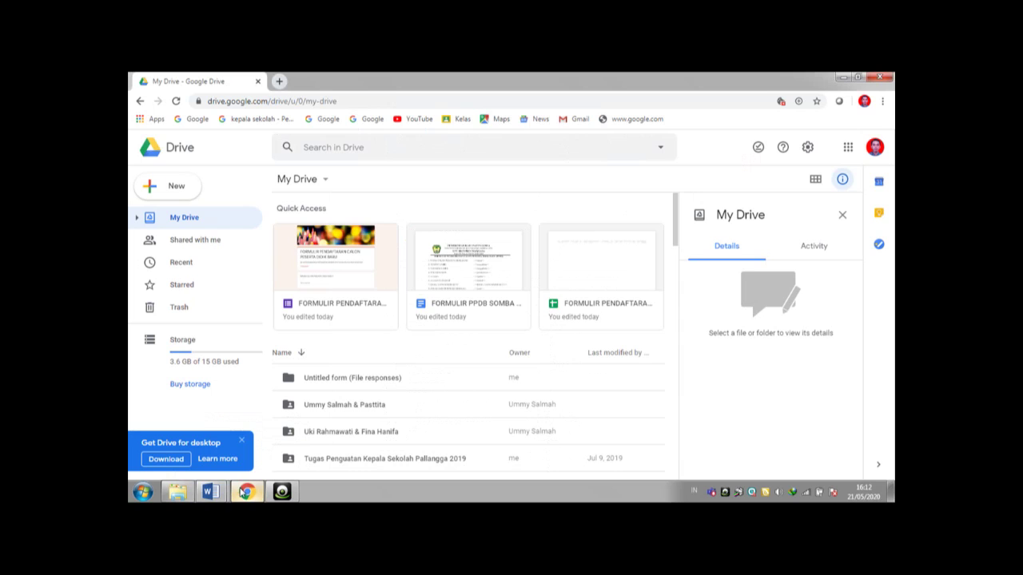
- Make a new My Drive folder named 'PPDB SDI MANGASA 2020'
double_click(180, 196)
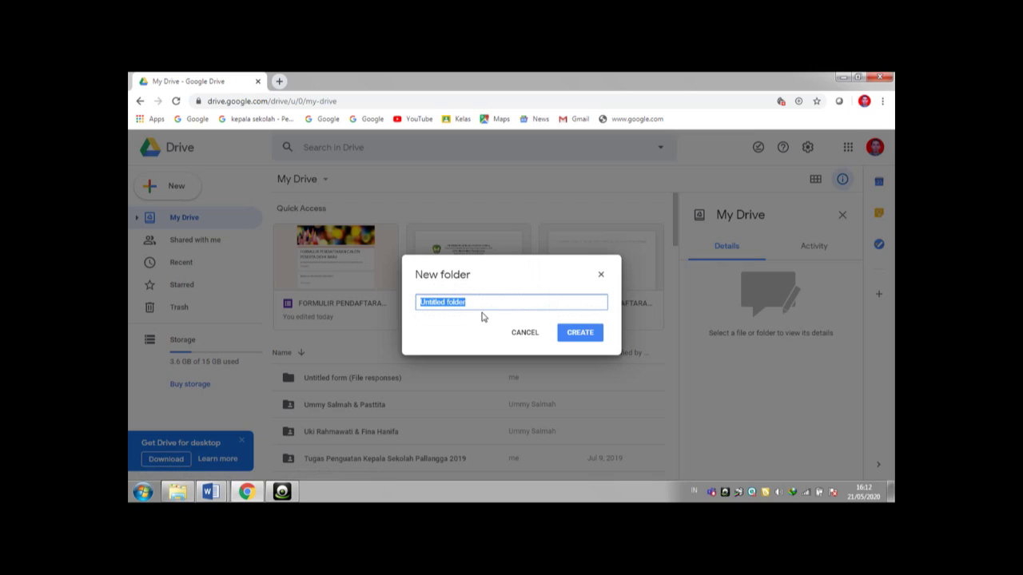
text(ppdb)
key(BackSpace)
key(BackSpace)
text(P)
key(BackSpace)
text(PPDB SDI MANGASA )
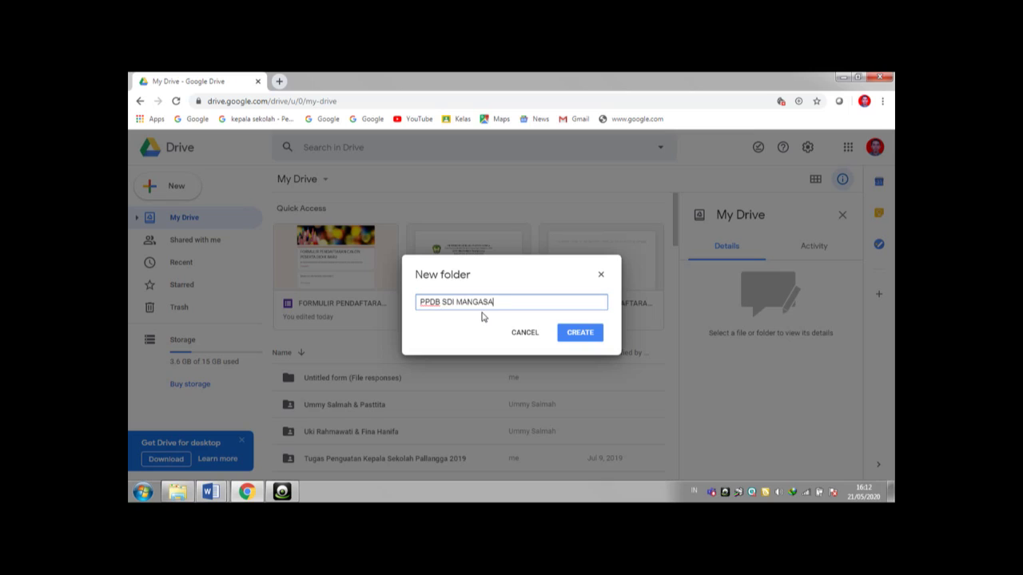
text(2020)
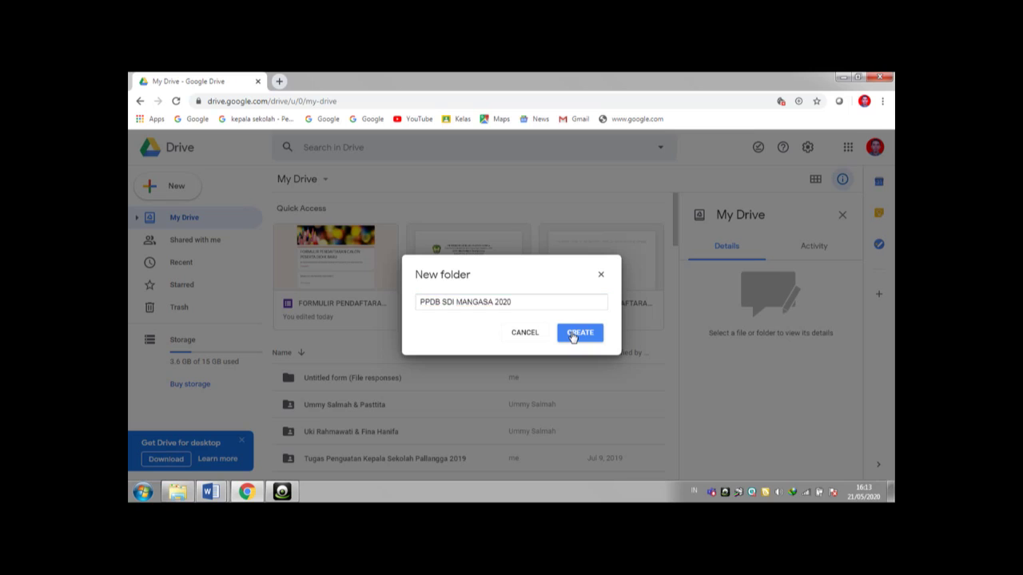
click(572, 336)
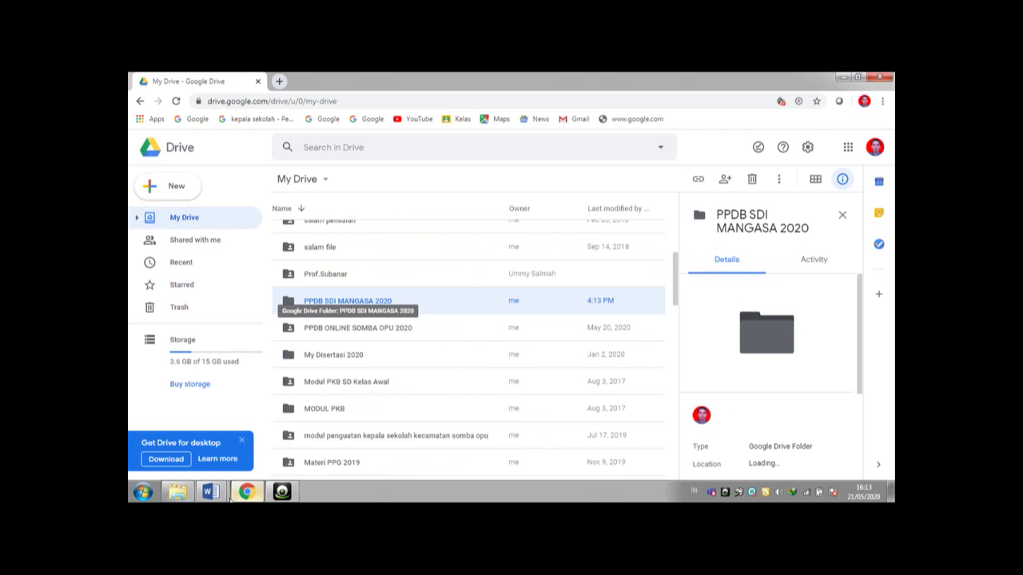
mouse_move(220, 497)
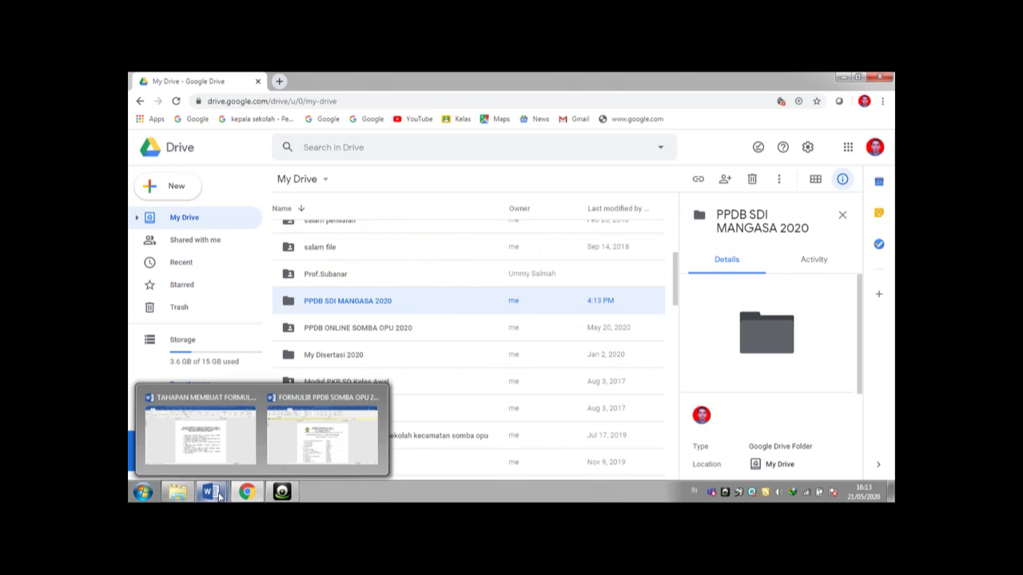
- Scroll through the FORMULIR PPDB SOMBA OPU 2020 document, then return to the TAHAPAN steps document
click(228, 442)
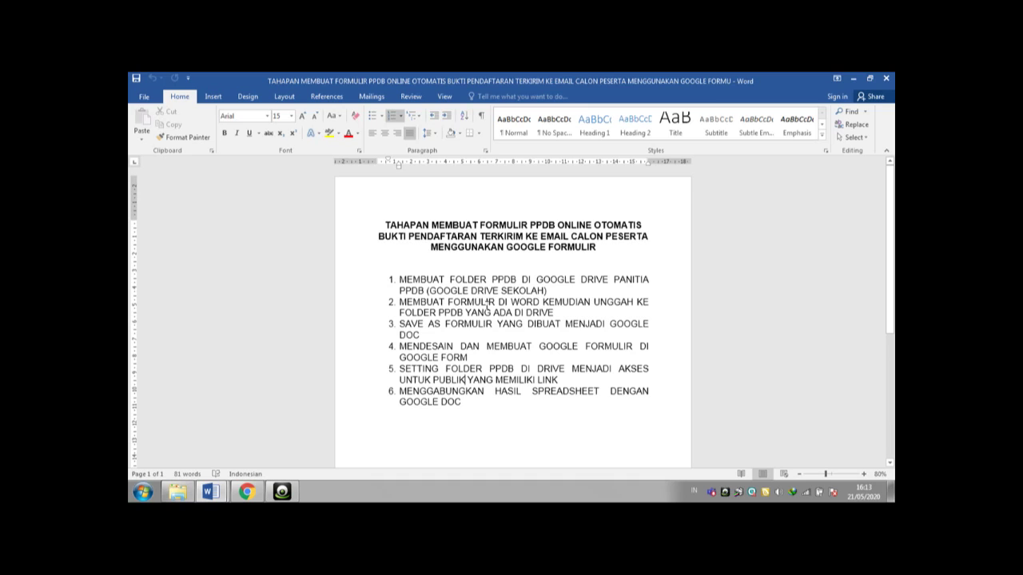
click(223, 494)
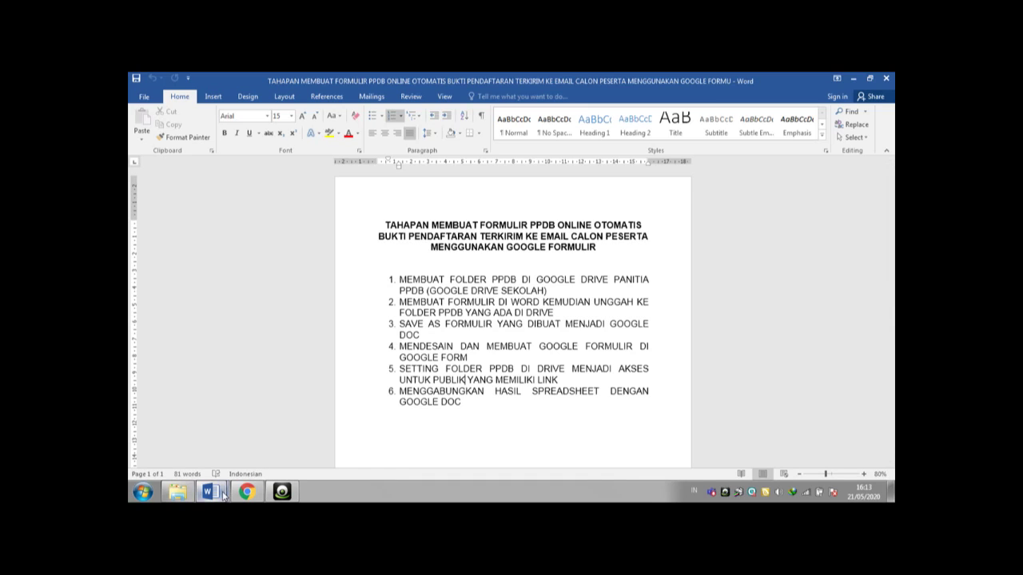
click(306, 453)
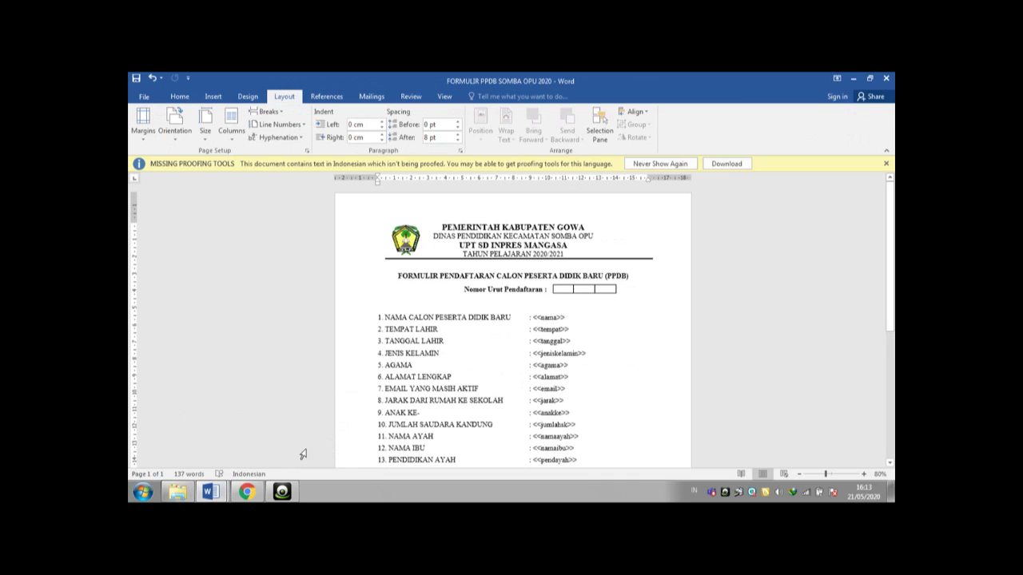
drag(891, 235, 892, 349)
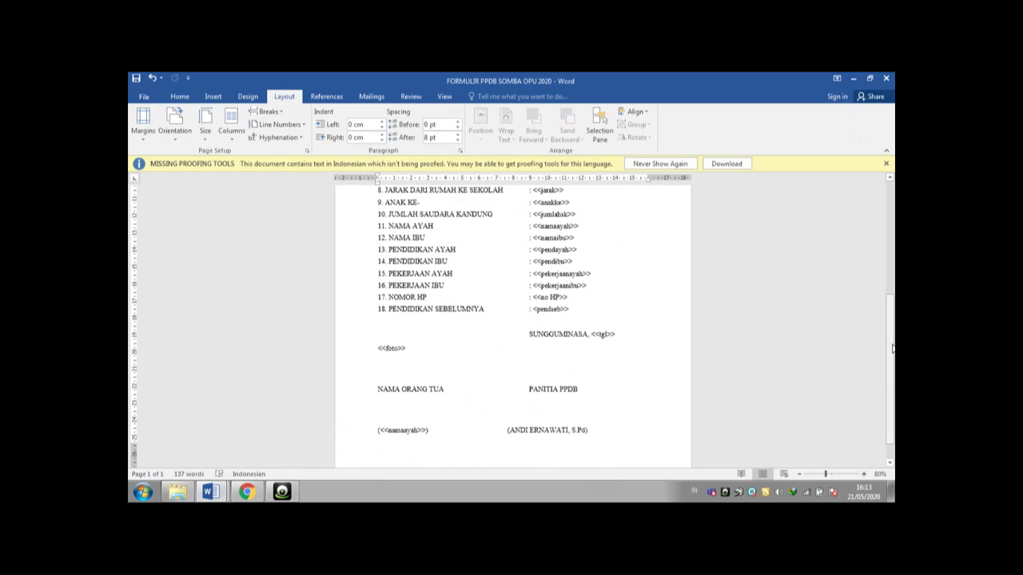
drag(893, 348, 886, 257)
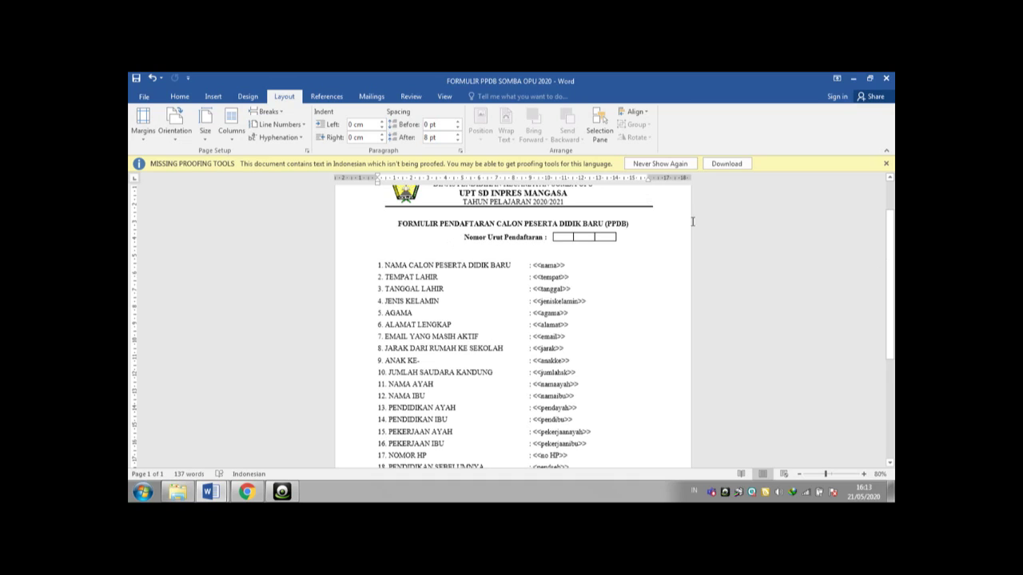
drag(892, 313, 890, 285)
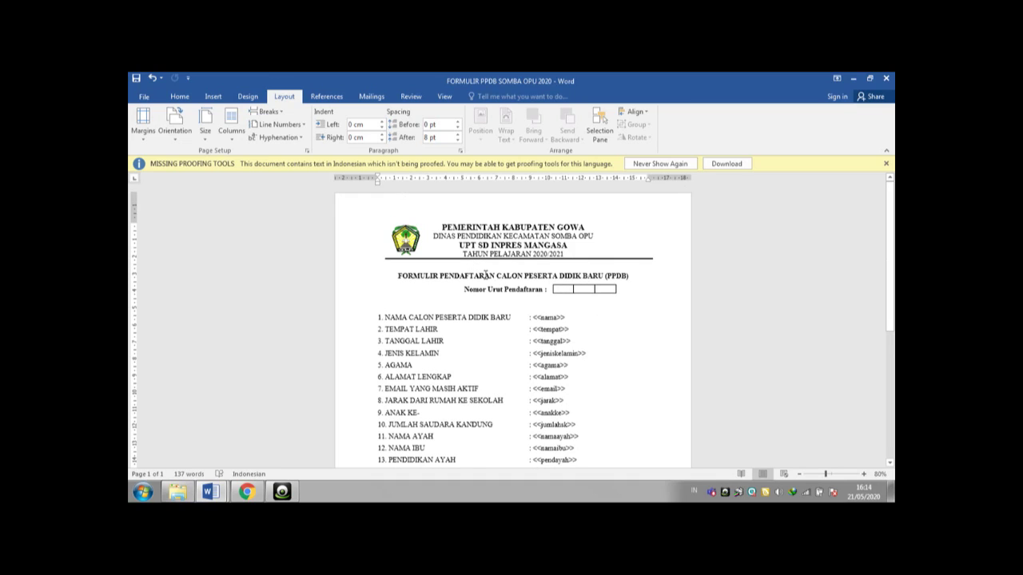
click(218, 493)
click(216, 447)
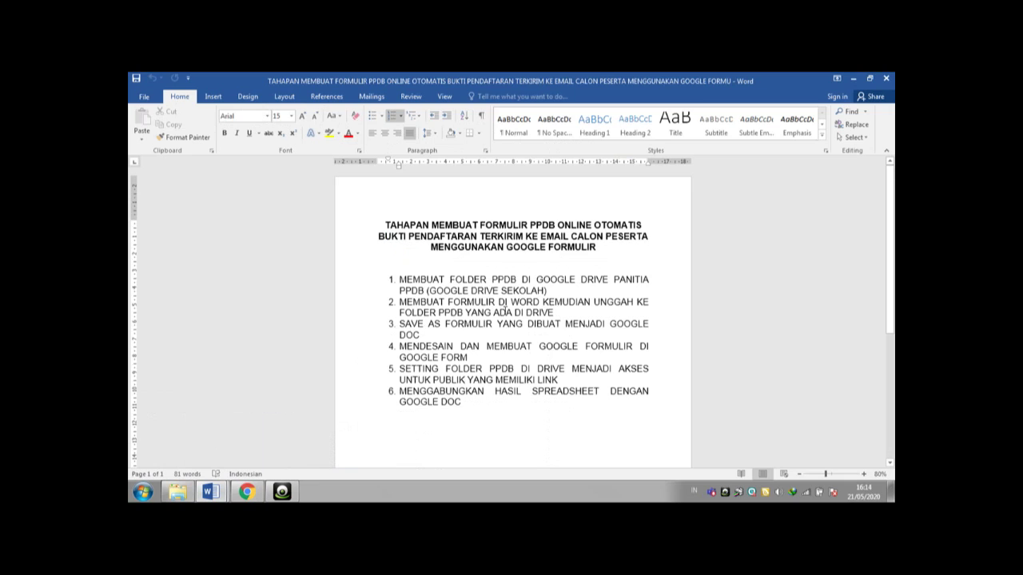
- Open the PPDB SDI MANGASA 2020 folder and start a File upload from the New menu
click(253, 496)
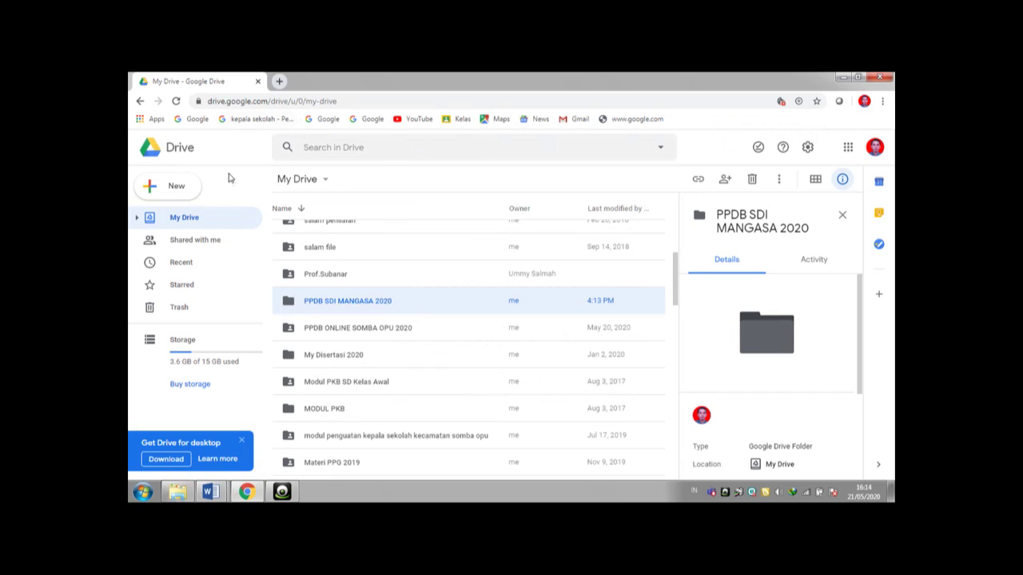
double_click(339, 303)
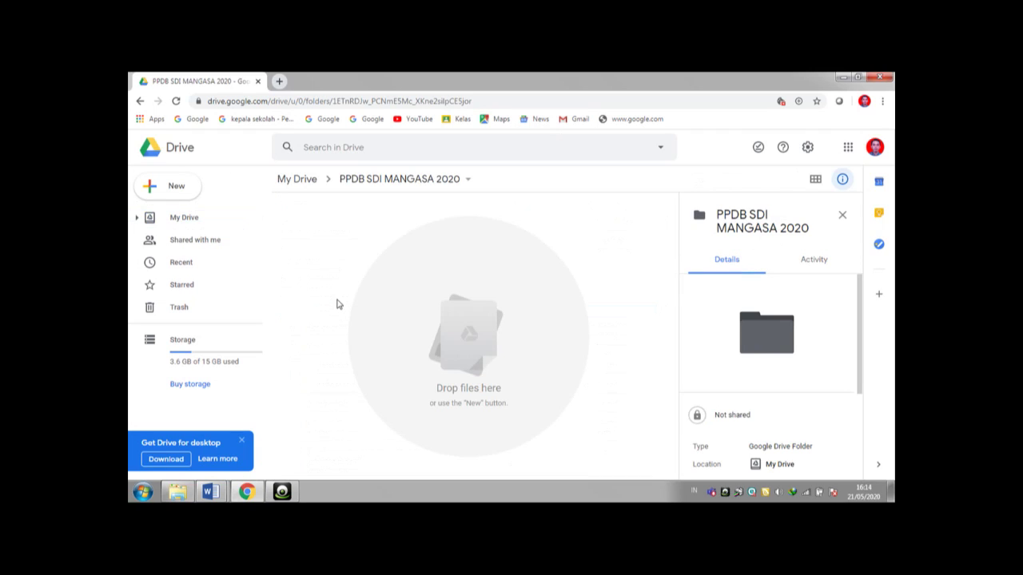
click(177, 187)
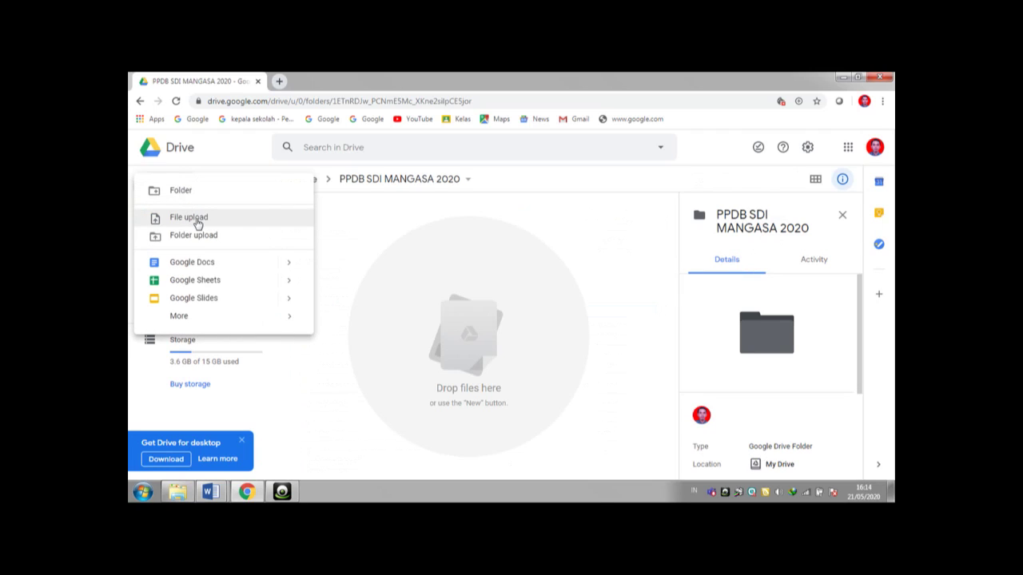
click(198, 221)
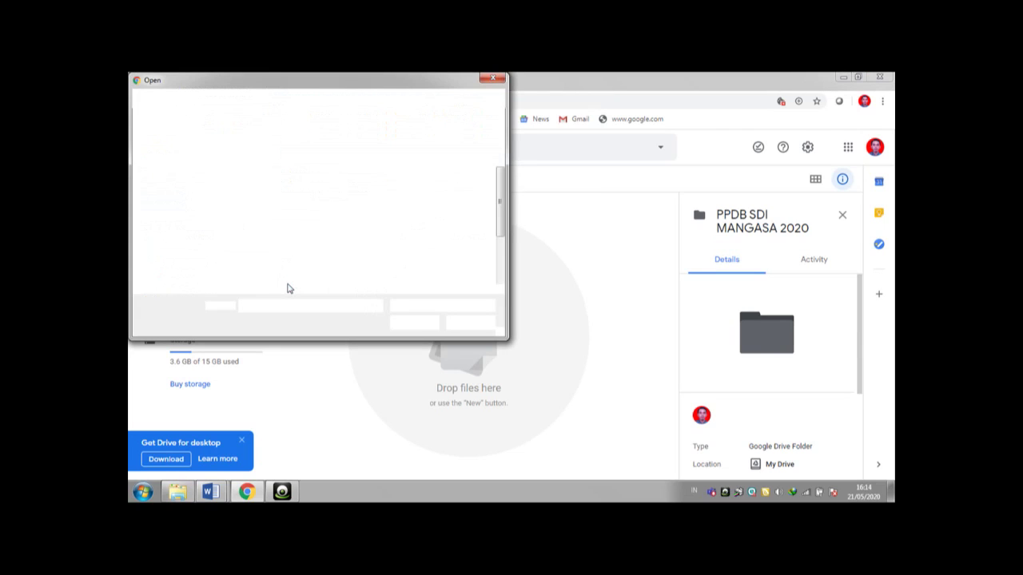
- Browse DATA (D:) through Data AYAT into the Data 2020 folder
click(187, 255)
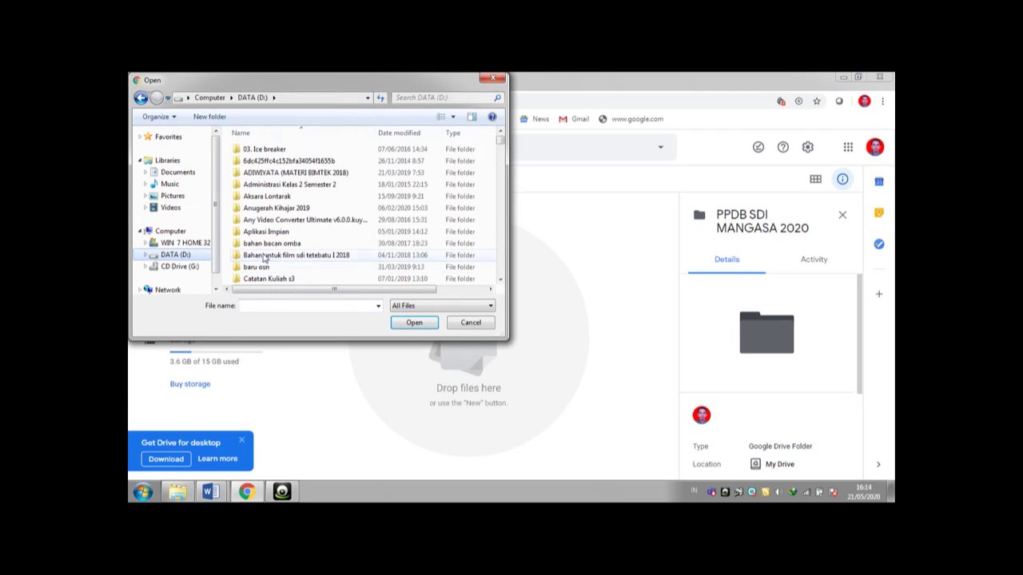
click(264, 256)
scroll(264, 258, down, 5)
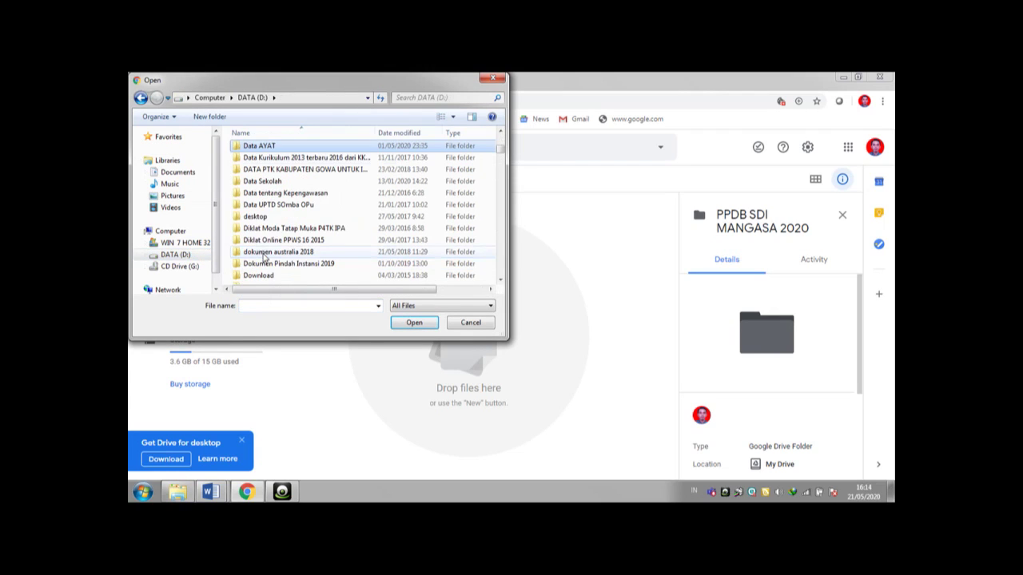
double_click(277, 148)
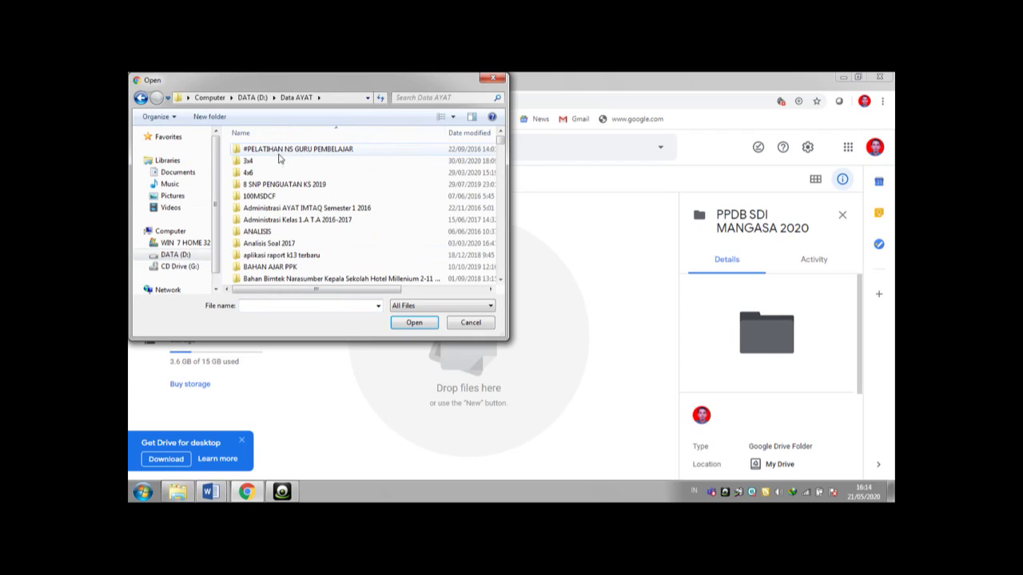
scroll(279, 206, down, 5)
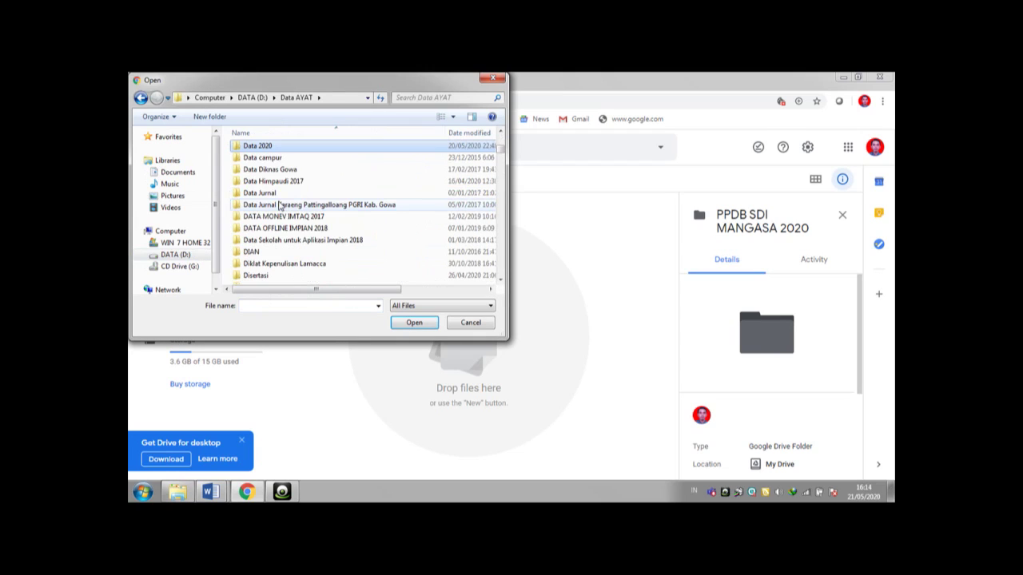
double_click(261, 147)
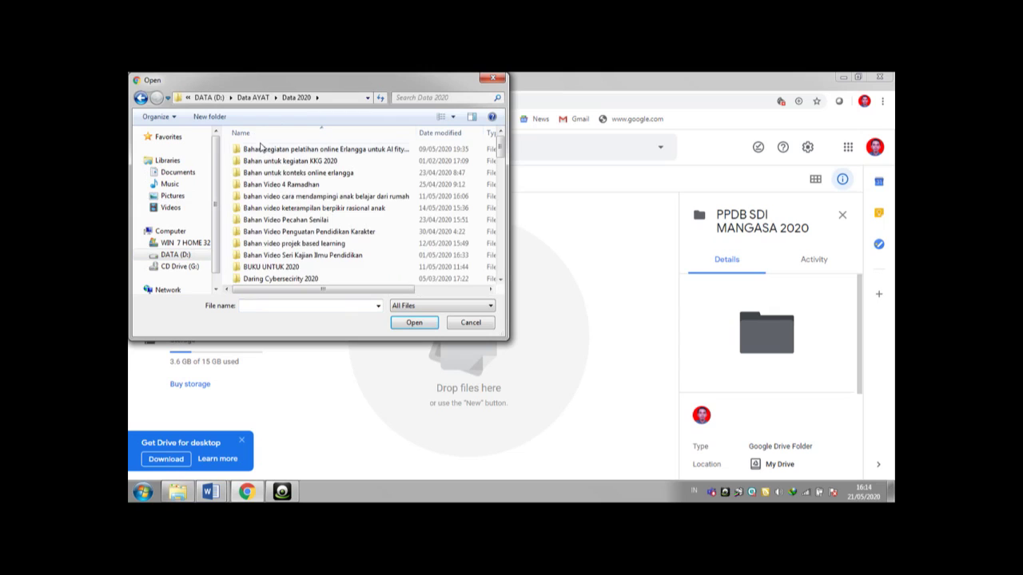
- Open DOKUMEN UNTUK TUTORIAL PPDB ONLINE 2020 and upload FORMULIR PPDB SOMBA OPU 2020
scroll(500, 164, down, 3)
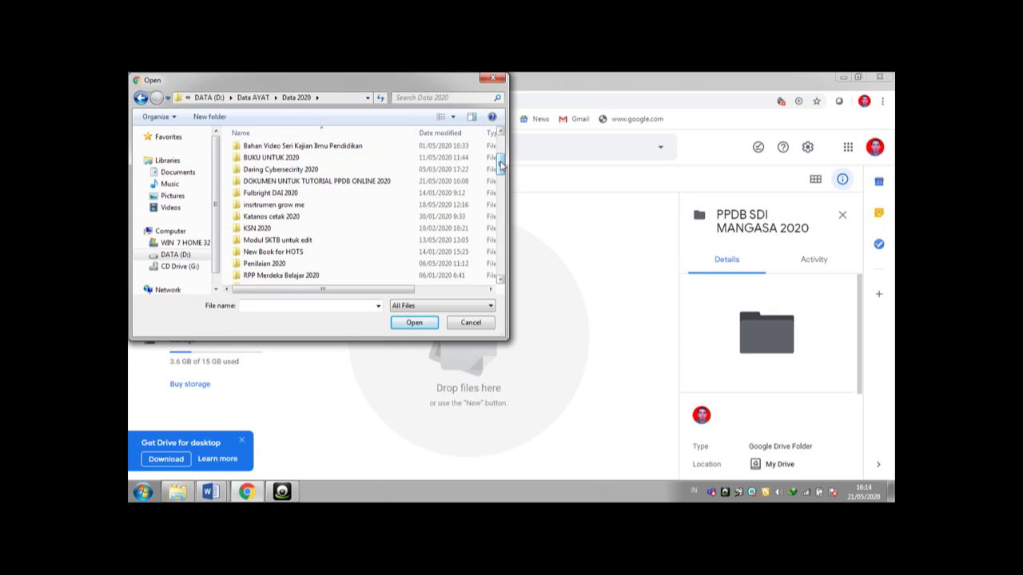
mouse_move(501, 164)
mouse_down()
mouse_move(500, 141)
mouse_move(501, 183)
mouse_move(498, 147)
mouse_up()
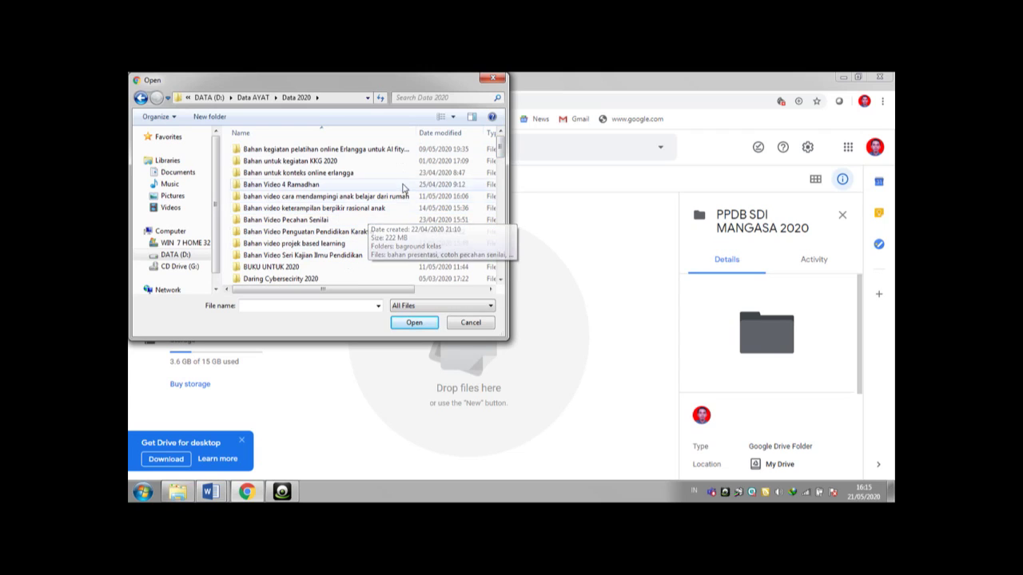
scroll(499, 165, down, 3)
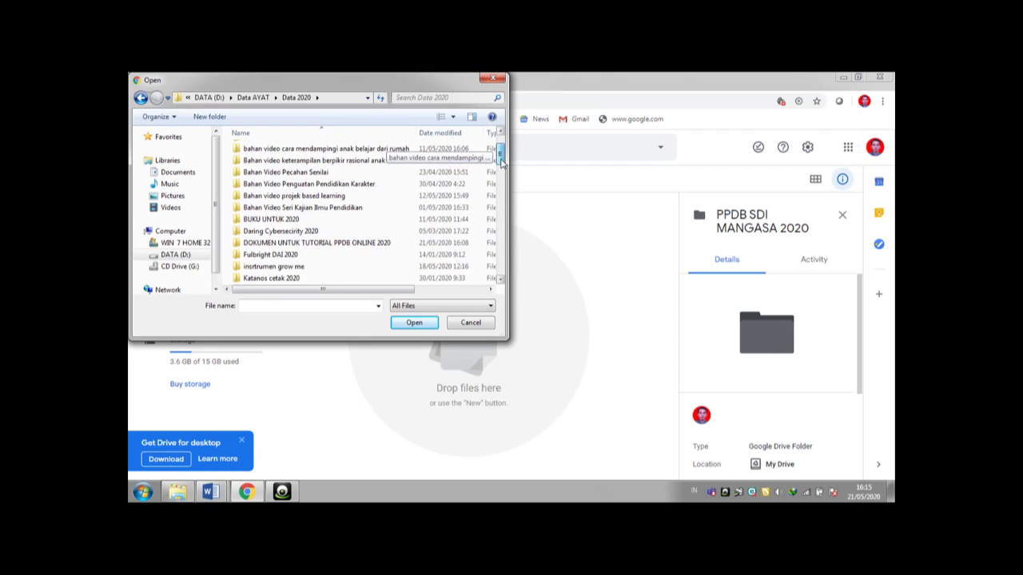
mouse_move(501, 166)
mouse_down()
mouse_move(503, 180)
mouse_move(499, 160)
mouse_up()
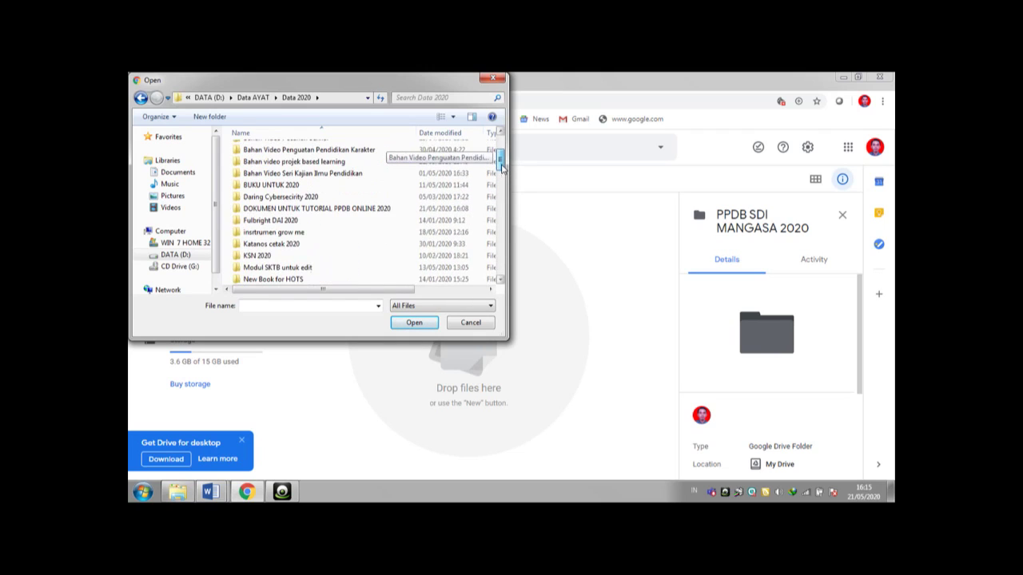
click(379, 209)
double_click(379, 209)
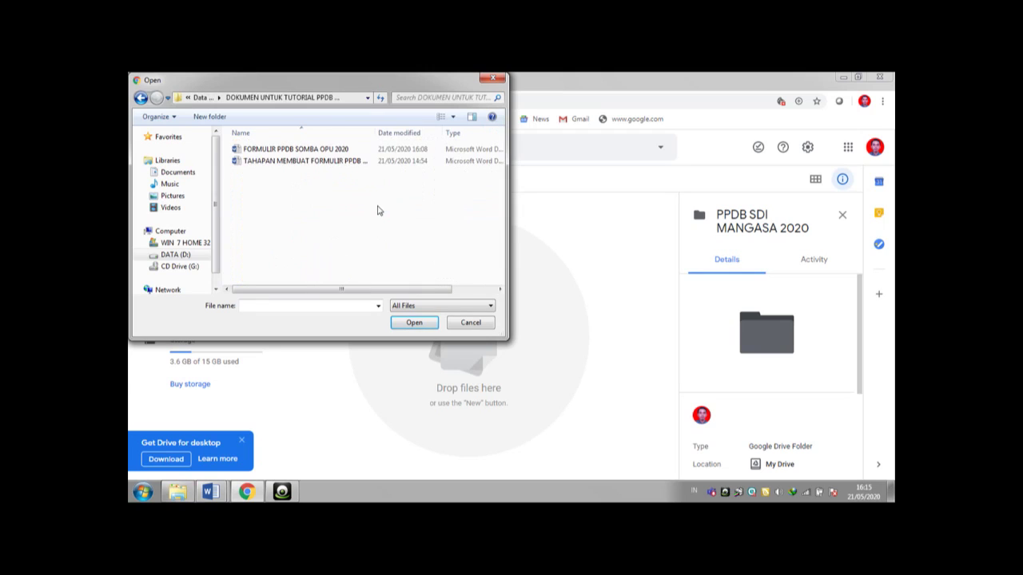
click(325, 152)
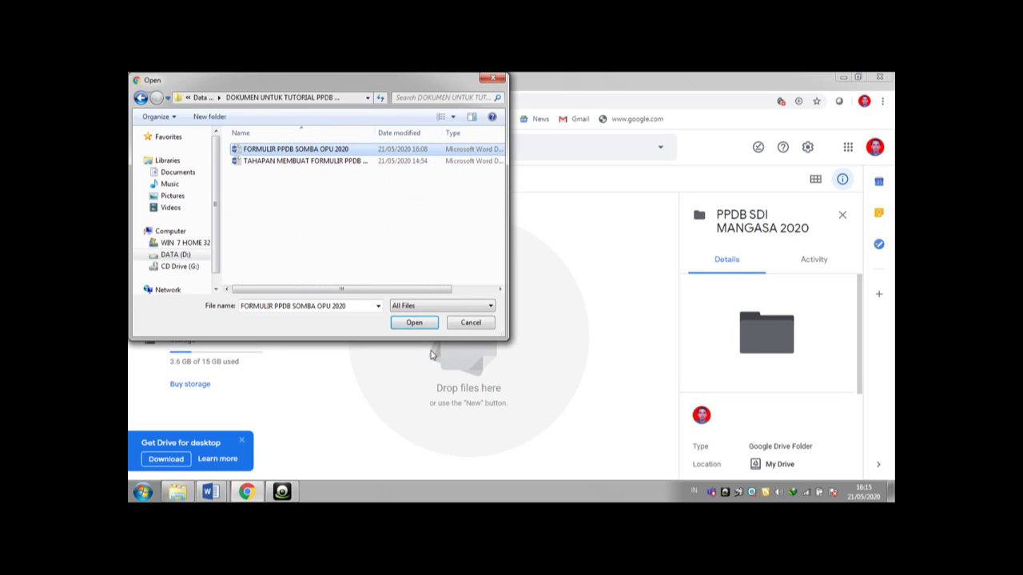
click(414, 323)
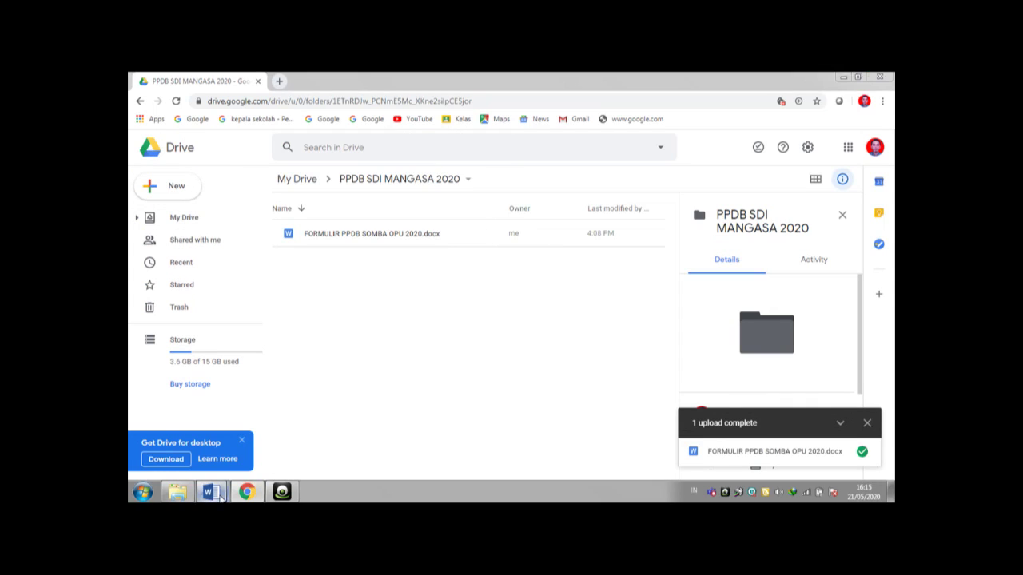
- Open the uploaded FORMULIR PPDB SOMBA OPU 2020.docx with Google Docs
mouse_move(209, 491)
click(234, 452)
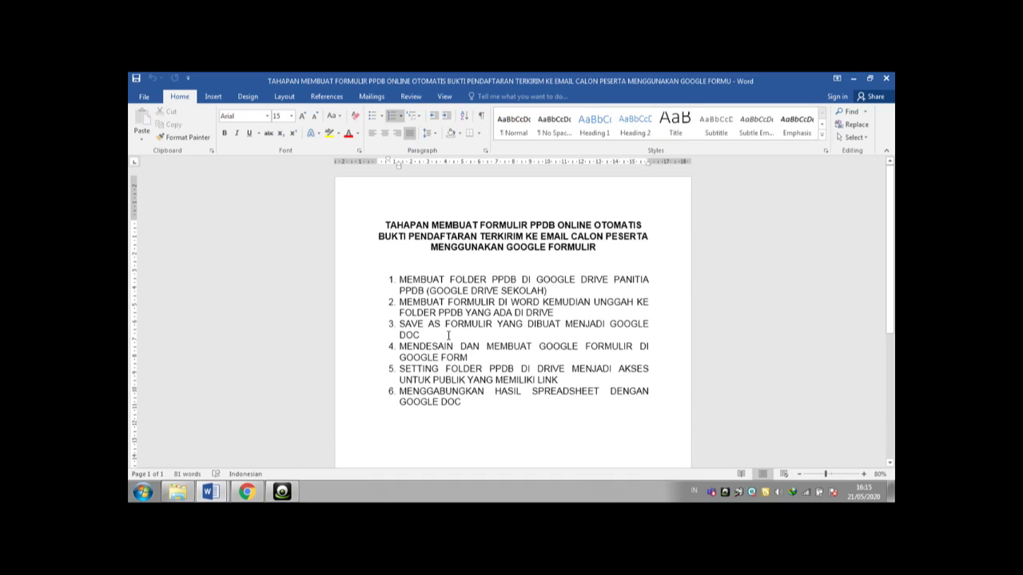
click(246, 492)
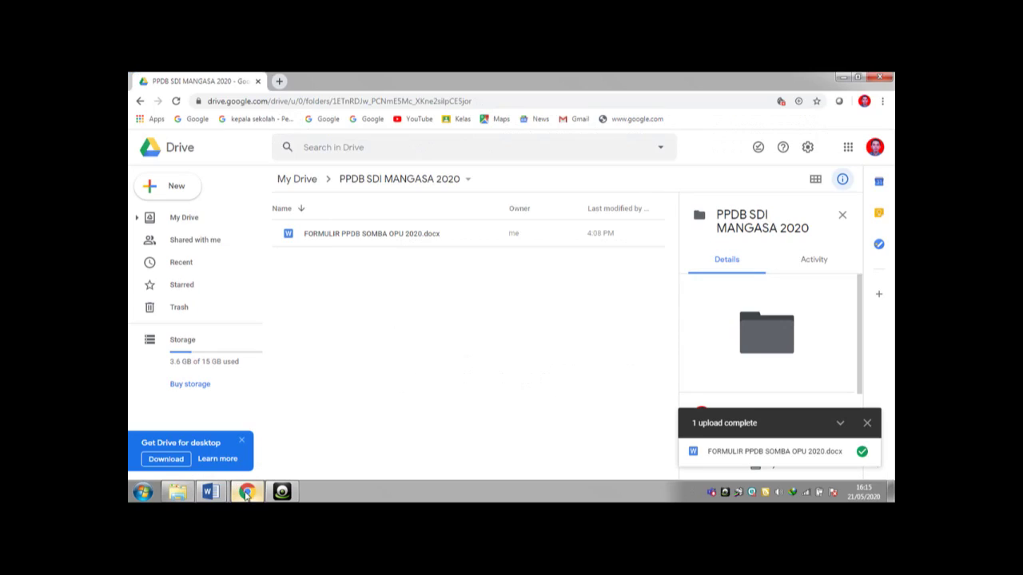
right_click(358, 239)
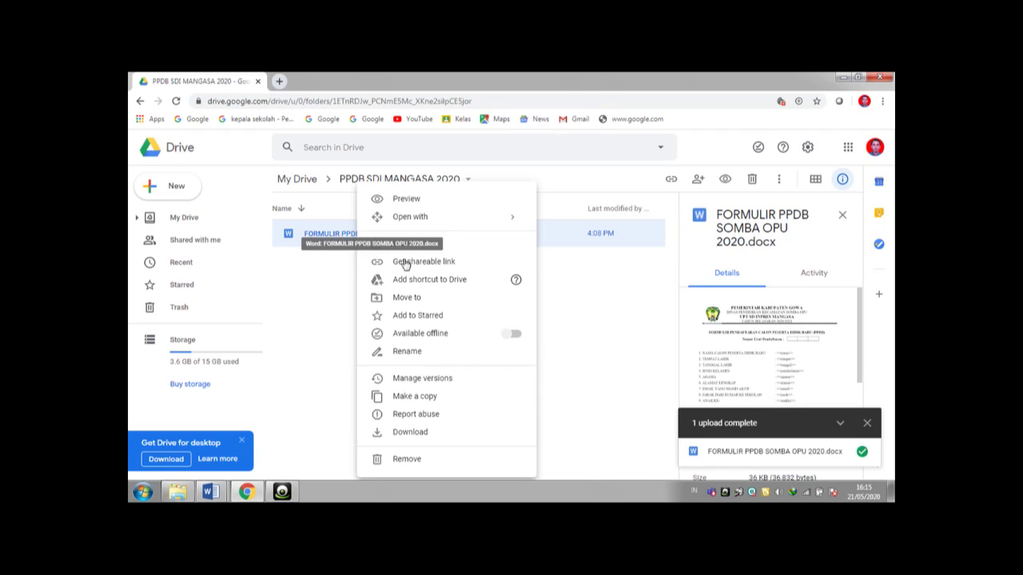
mouse_move(514, 222)
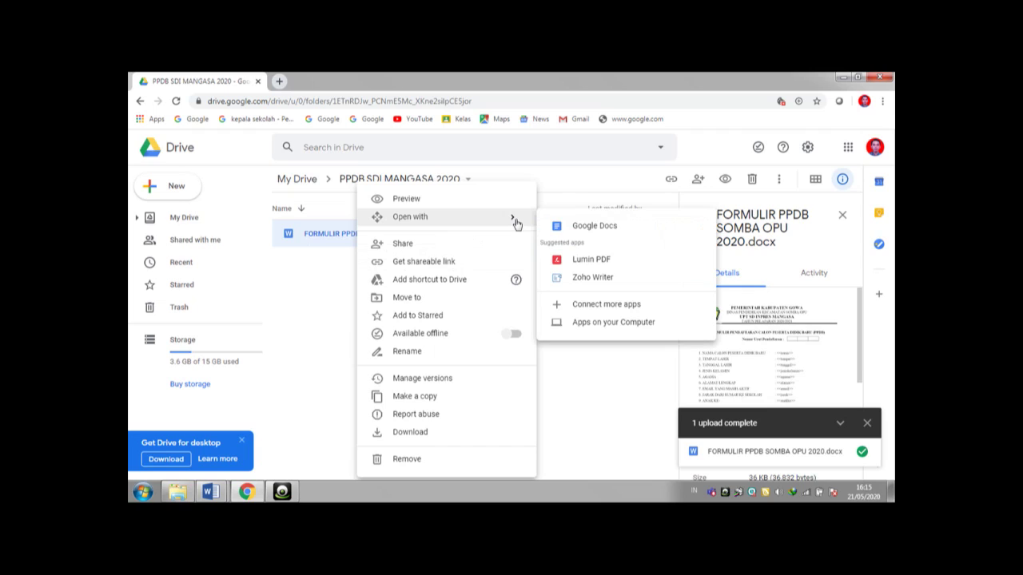
click(579, 230)
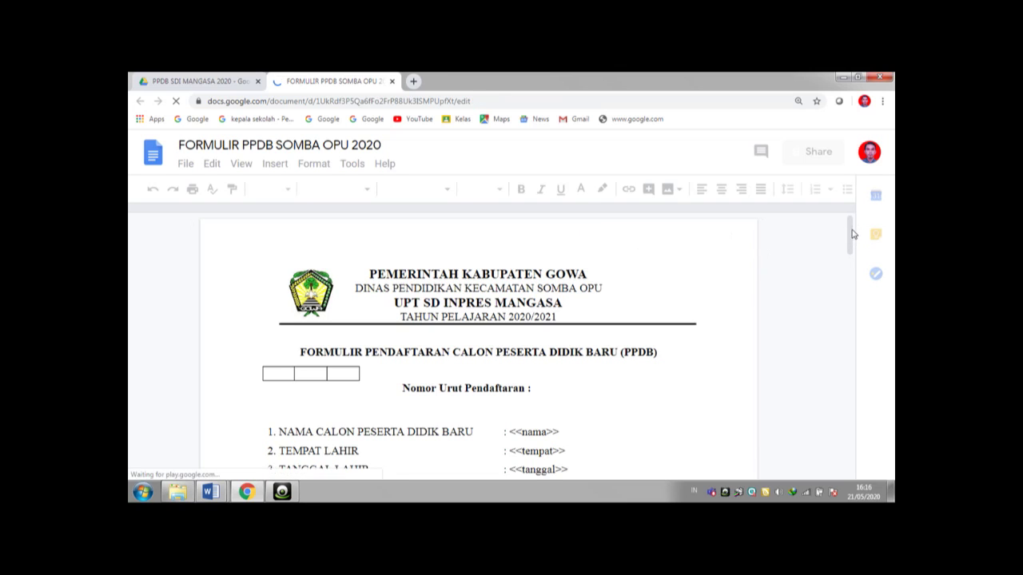
- Scroll through the converted registration form's fields, then return to the Drive folder
scroll(853, 250, down, 1)
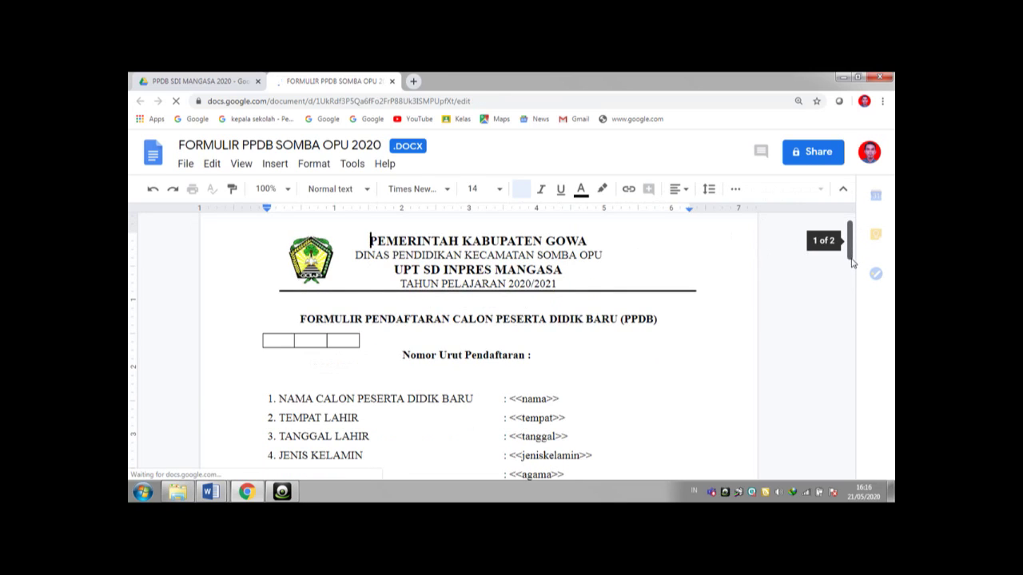
scroll(852, 266, down, 4)
scroll(849, 251, down, 1)
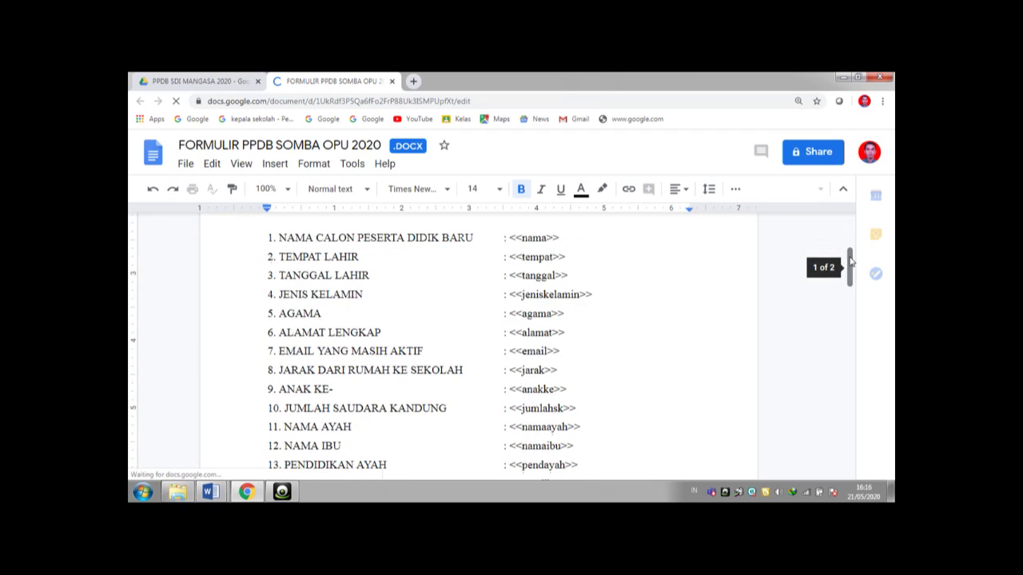
scroll(850, 251, up, 3)
scroll(660, 293, up, 2)
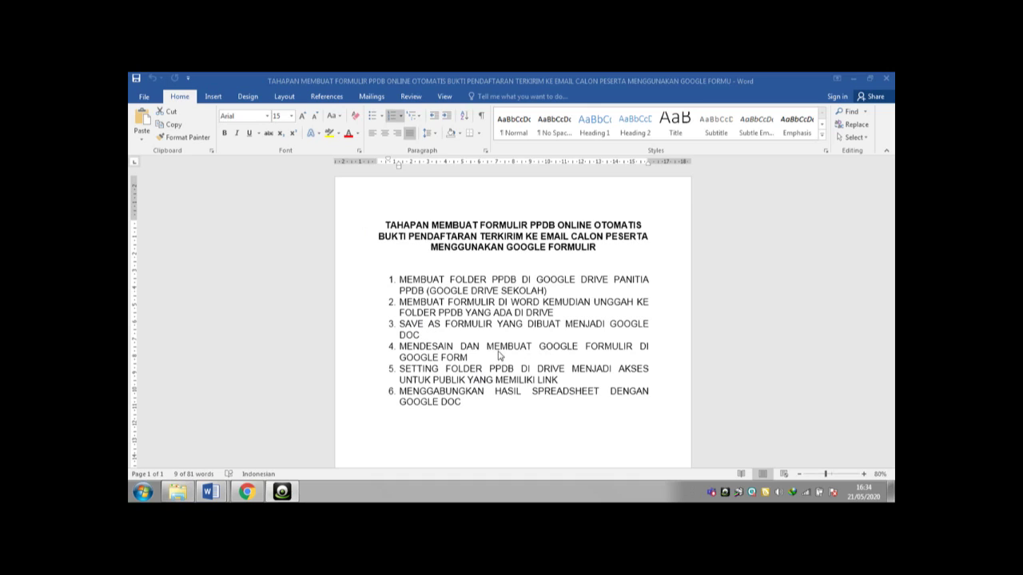
click(248, 493)
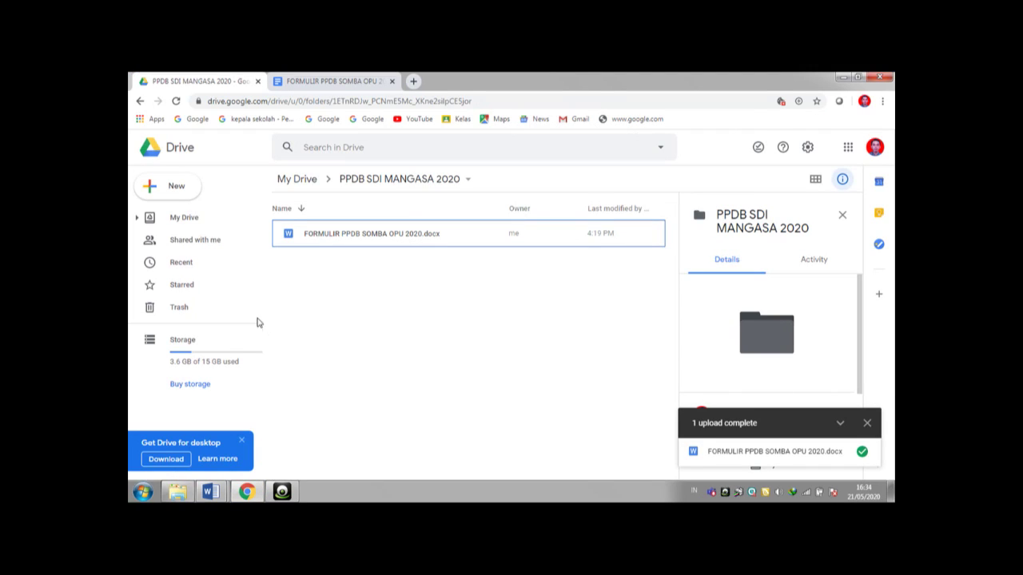
- From the folder's New > More menu, create a blank Google Form
click(176, 195)
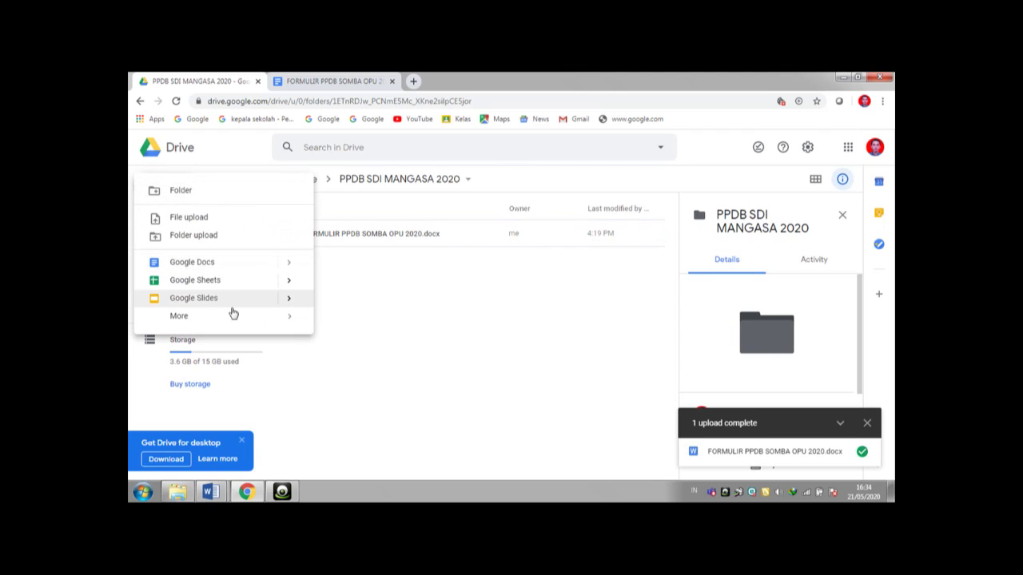
mouse_move(240, 317)
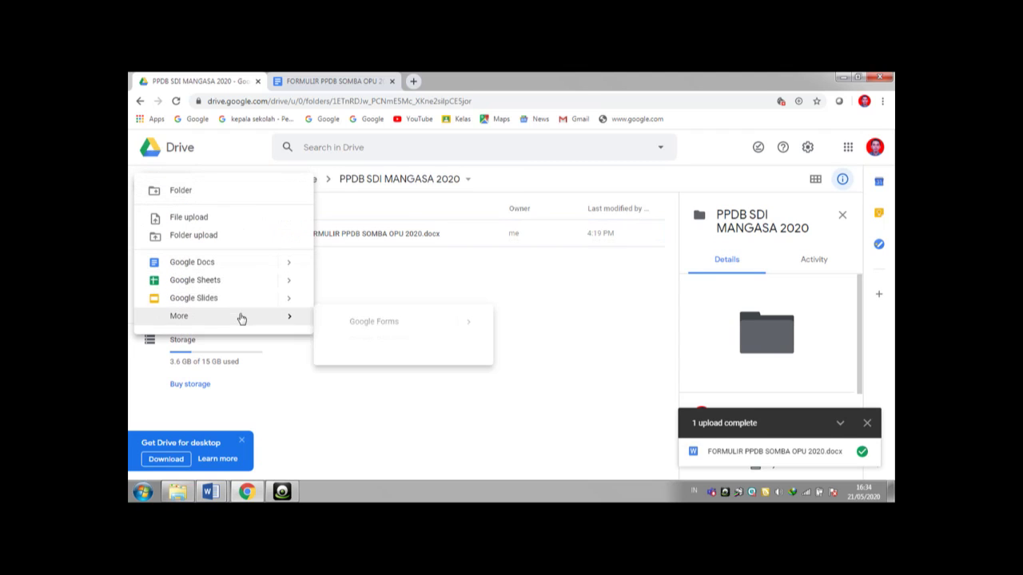
click(348, 326)
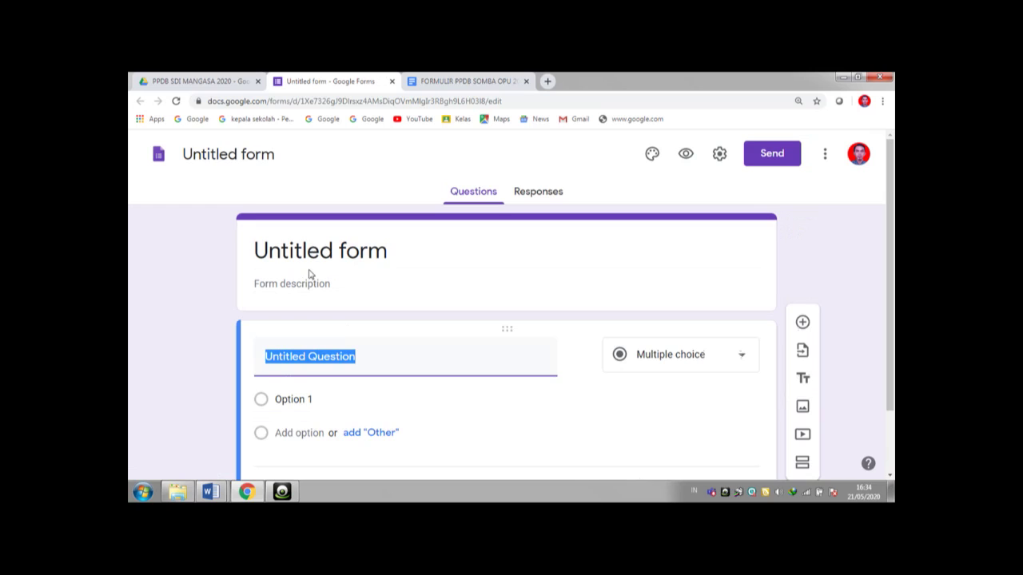
- Title the form 'FORMULIR PESERTA DIDIK BARU'
click(302, 254)
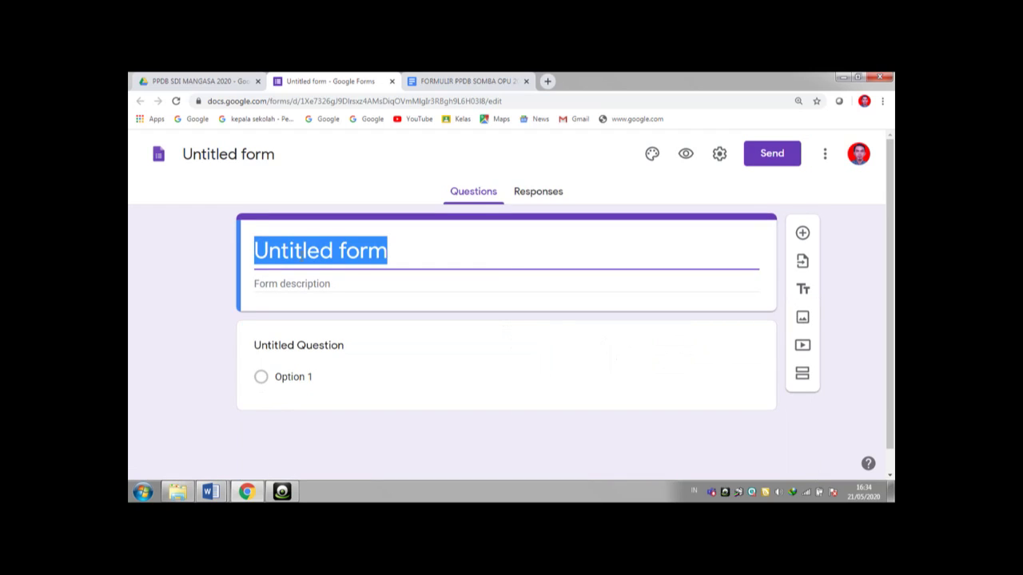
text(FORMULIR )
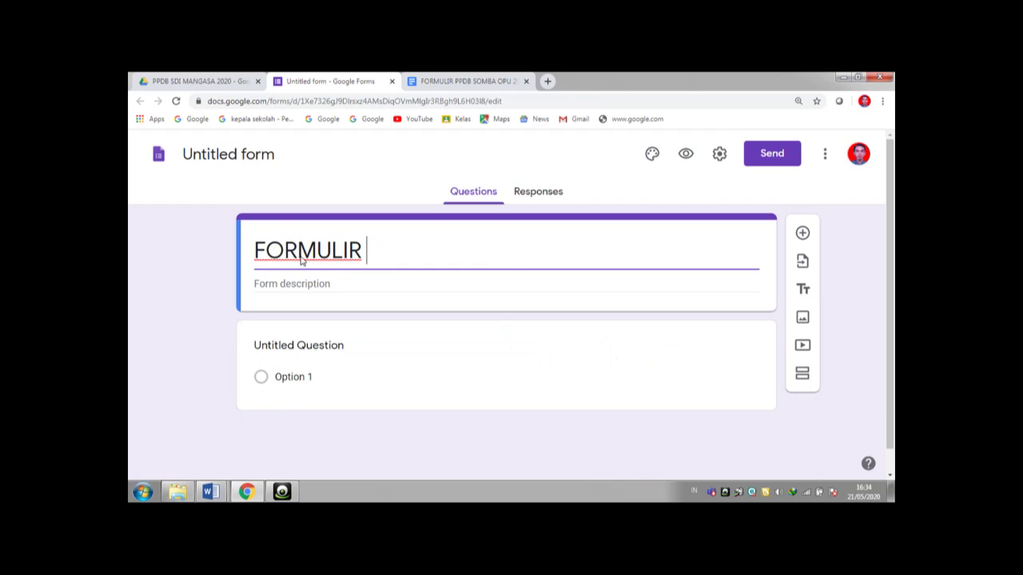
text(PPDB)
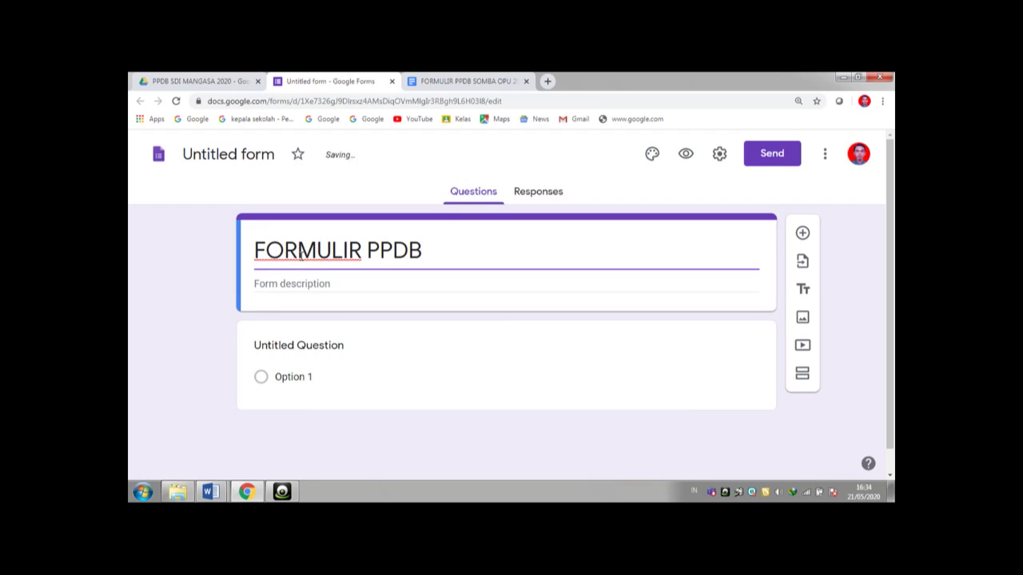
key(BackSpace)
key(BackSpace)
key(BackSpace)
key(BackSpace)
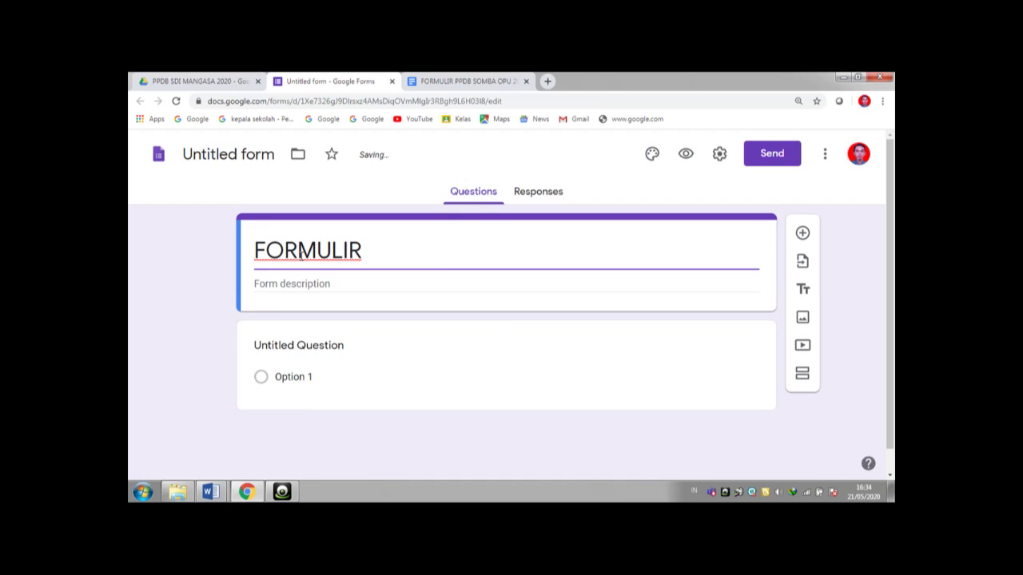
text(PESERTA DDIDIK)
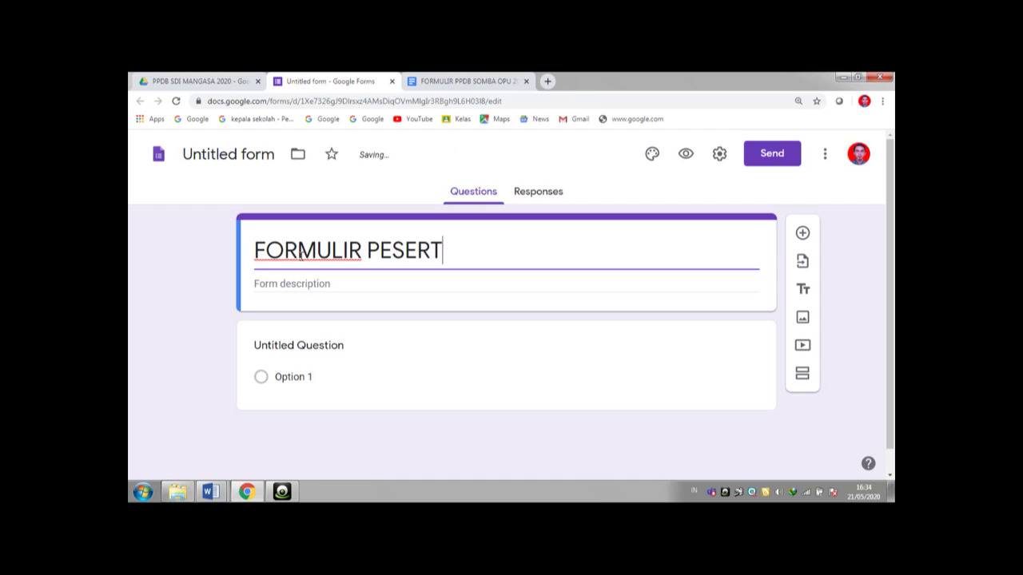
key(BackSpace)
key(BackSpace)
key(BackSpace)
key(BackSpace)
key(BackSpace)
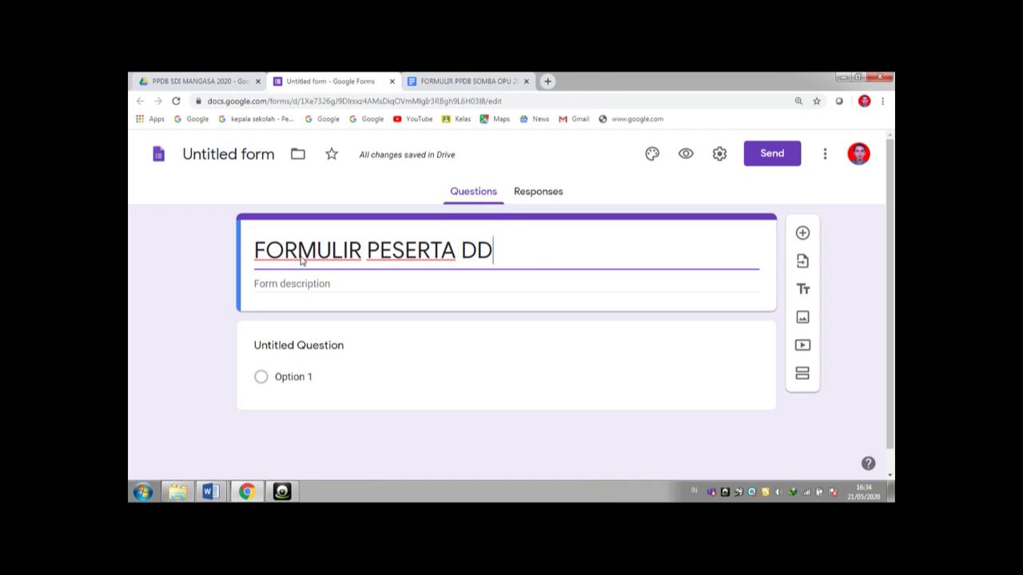
text(IDIK BARU)
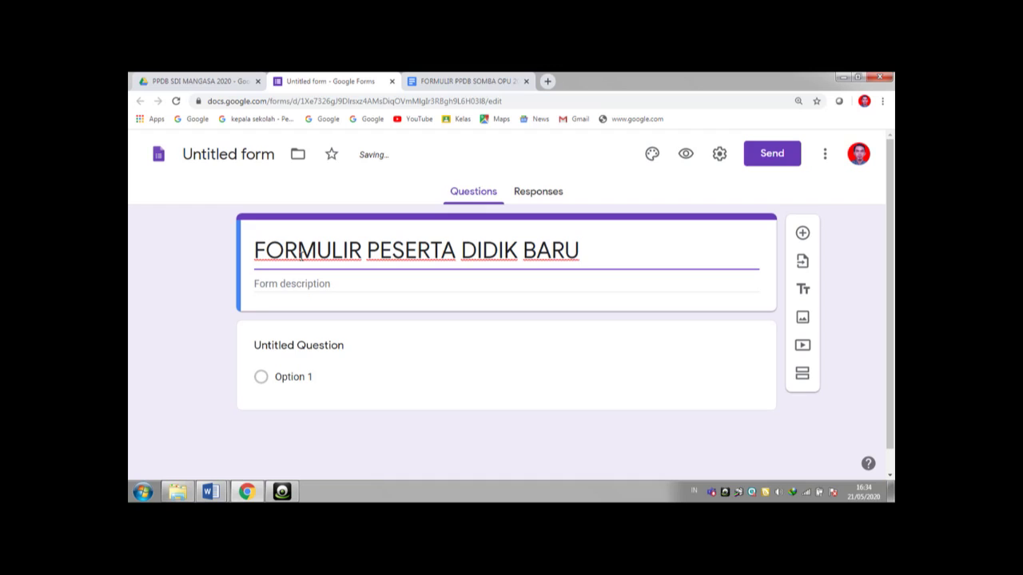
- Add the description 'SD INPRES MANGASA KECAMATAN SOMBA OPU TAHUN PELAJARAN 2020/2021'
click(301, 285)
text(SD INPRES )
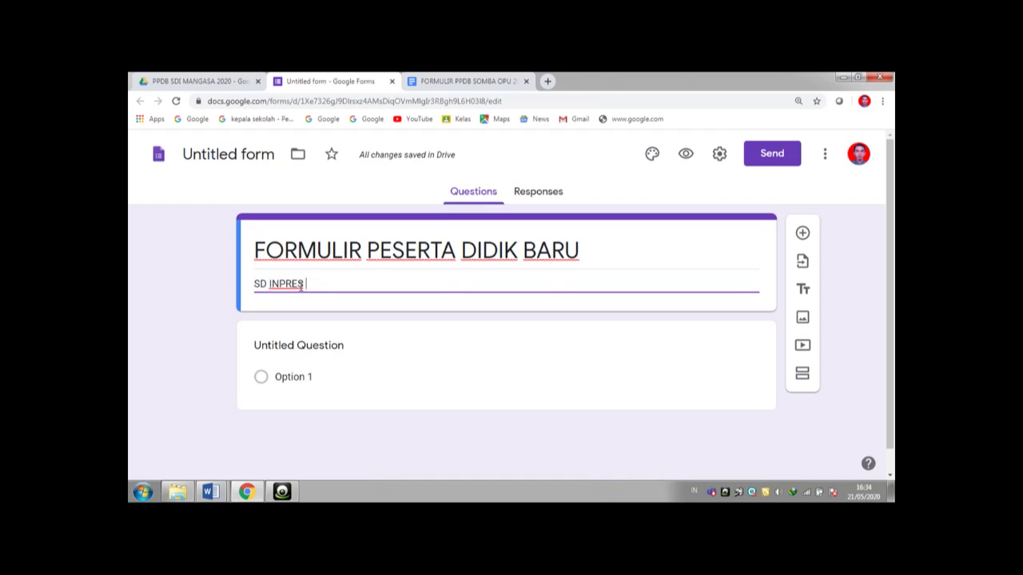
text(MANGASA)
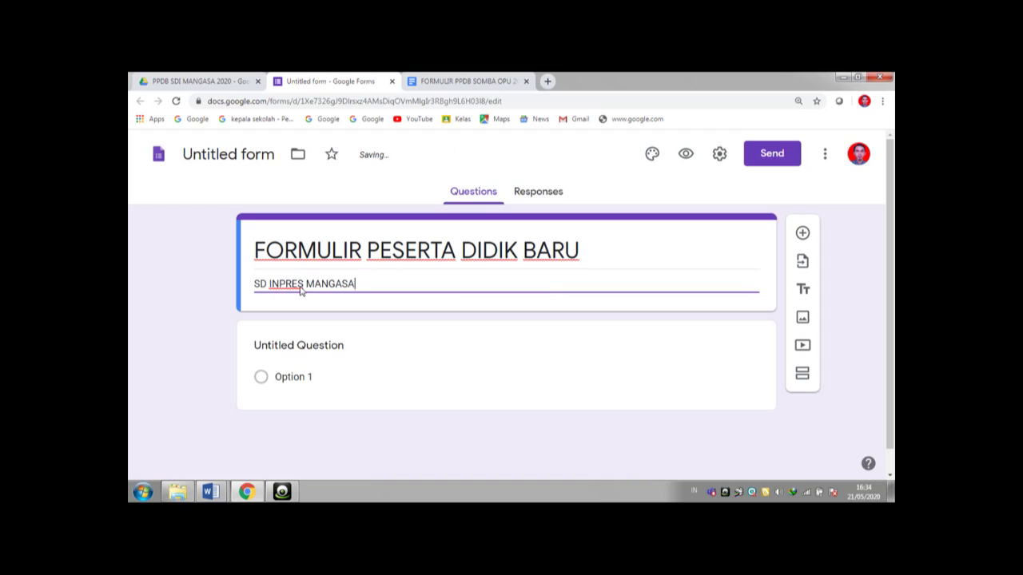
text( KECAMATAN SOMBA OPU )
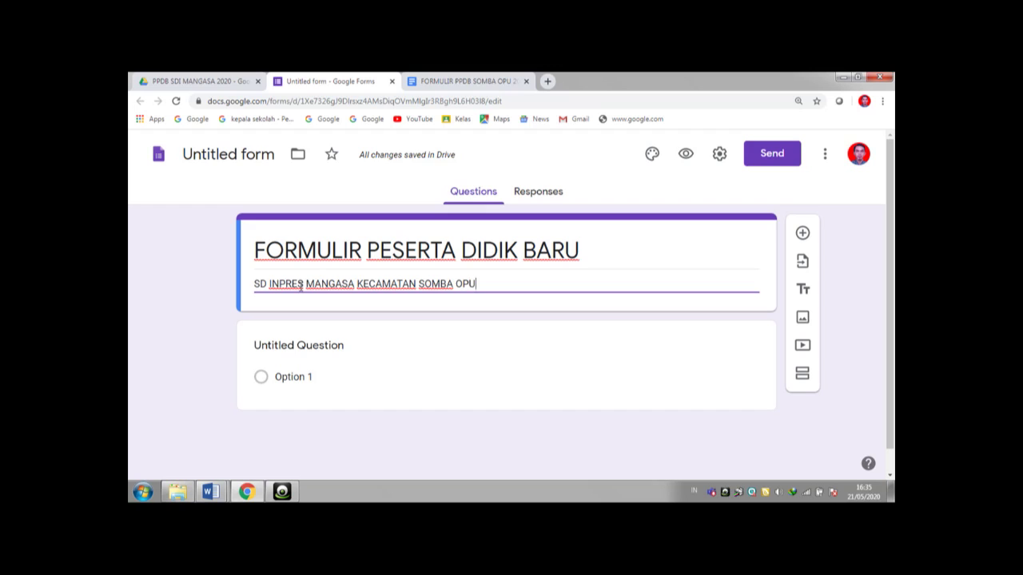
text(TAHUN PELAJARAN 2020/2021)
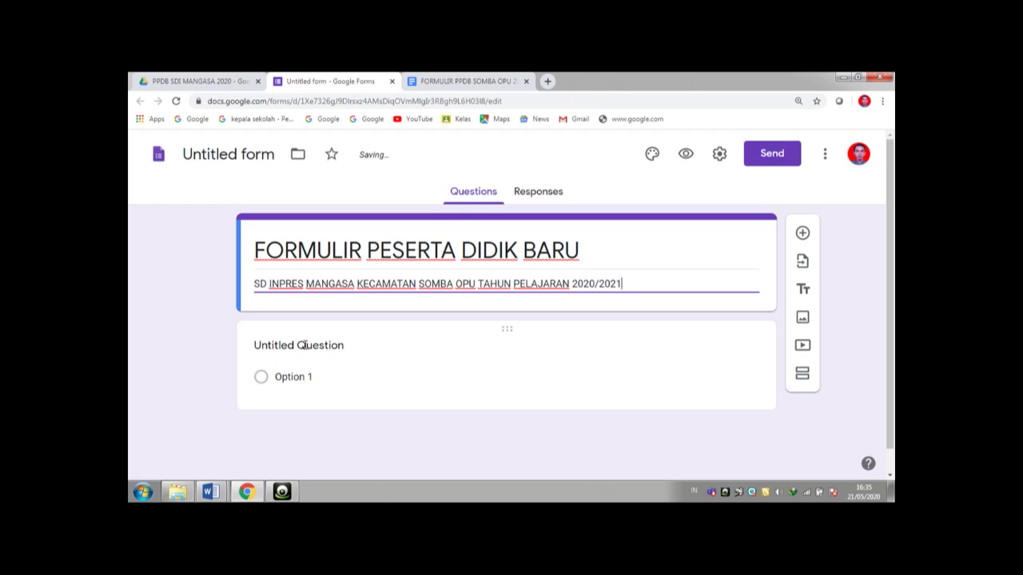
click(304, 345)
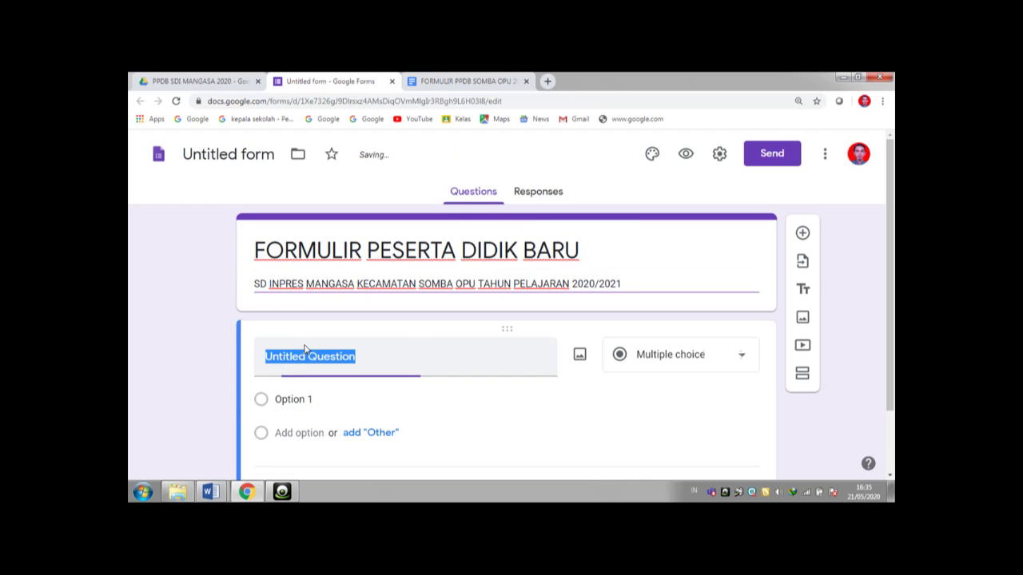
- Place the FORMULIR PPDB SOMBA OPU 2020 Word document in a window beside the Google Form
click(862, 77)
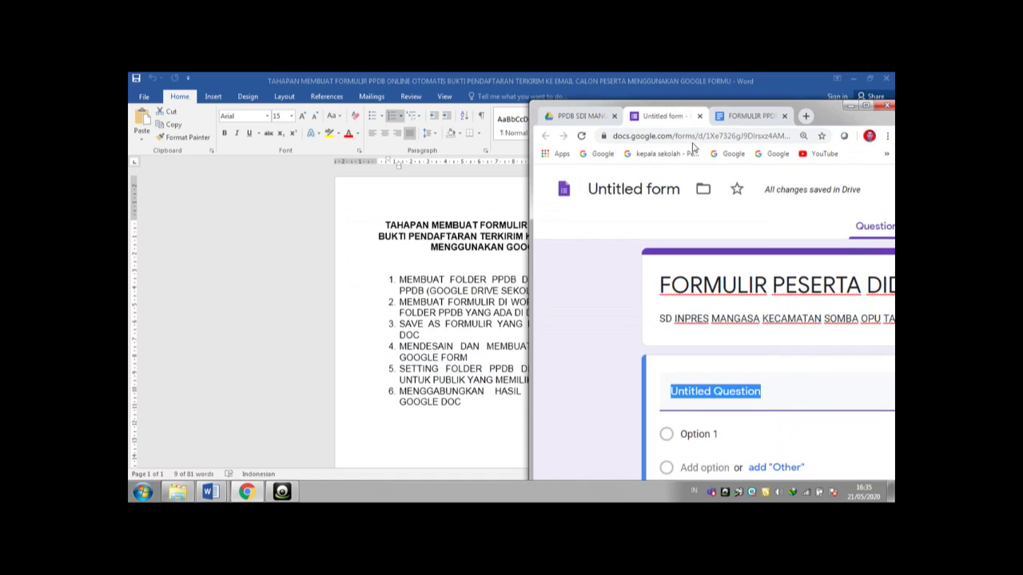
mouse_move(211, 491)
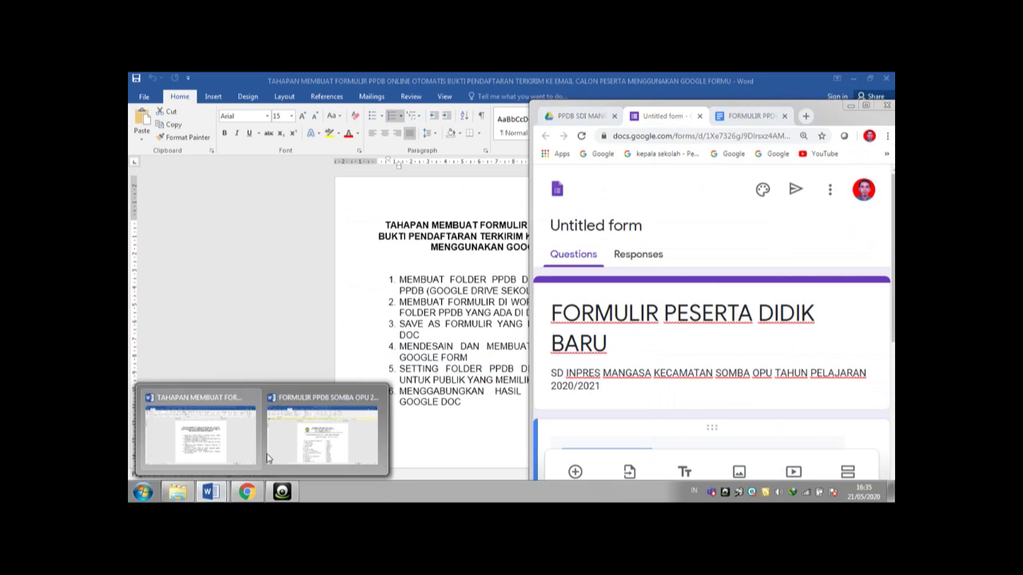
click(328, 436)
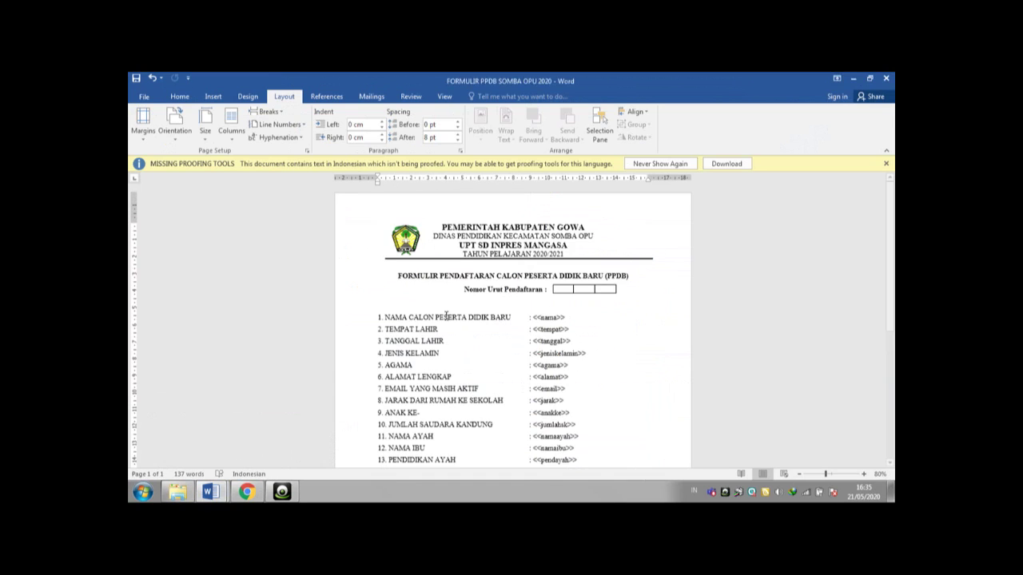
click(870, 78)
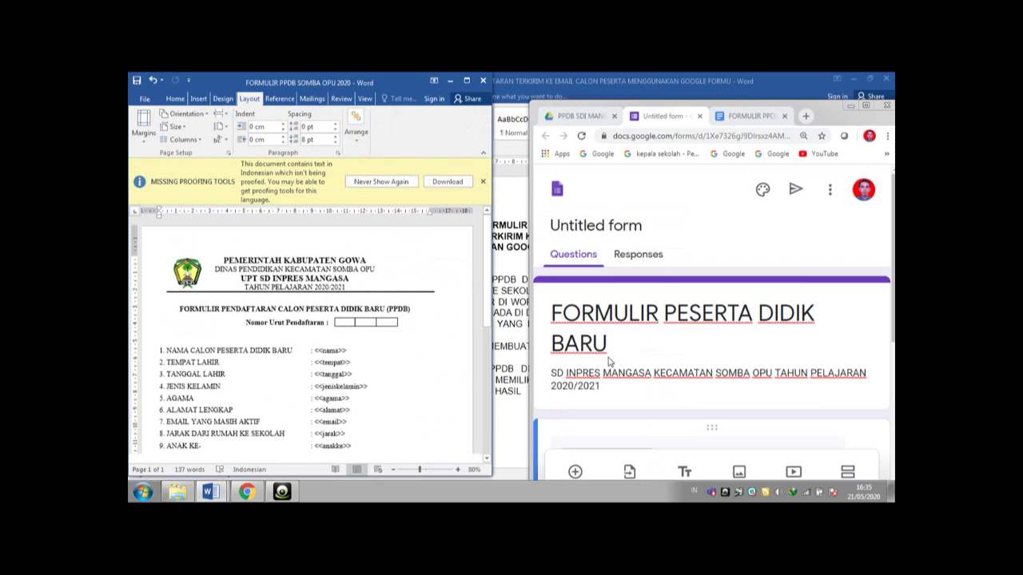
drag(893, 260, 893, 294)
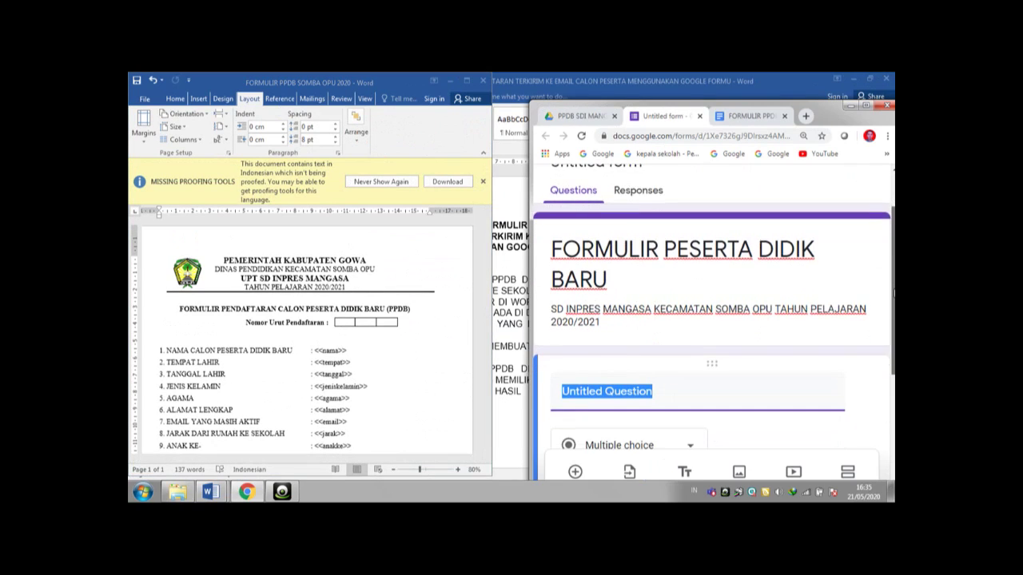
- Title the first question 'NAMA CALON PESERTA DIDIK BARU' and make it required
text(NAMA )
text(CALON )
text(PER)
text(SERTA)
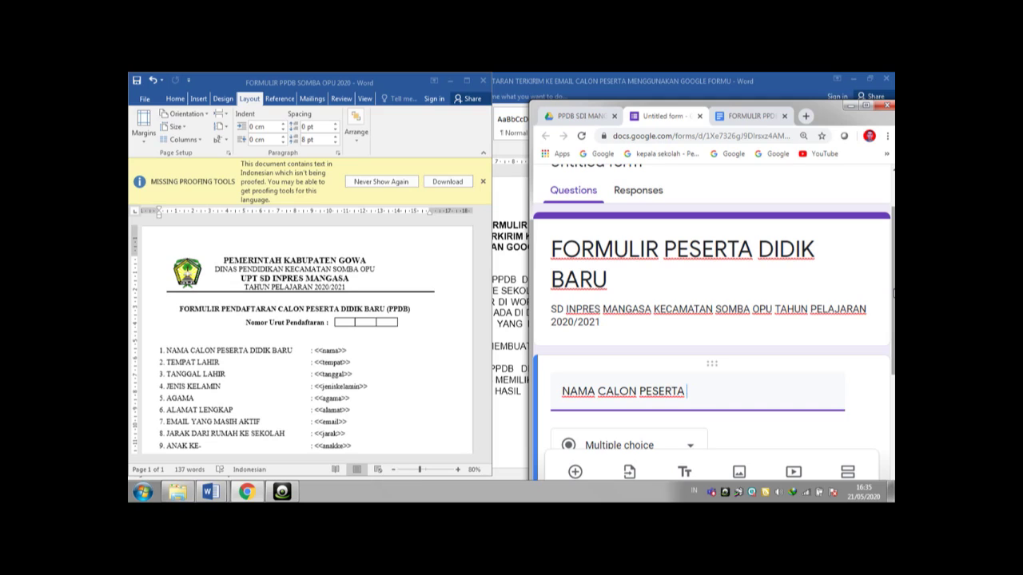
text( DDI)
text(IDI)
text(K BARU)
scroll(892, 386, down, 2)
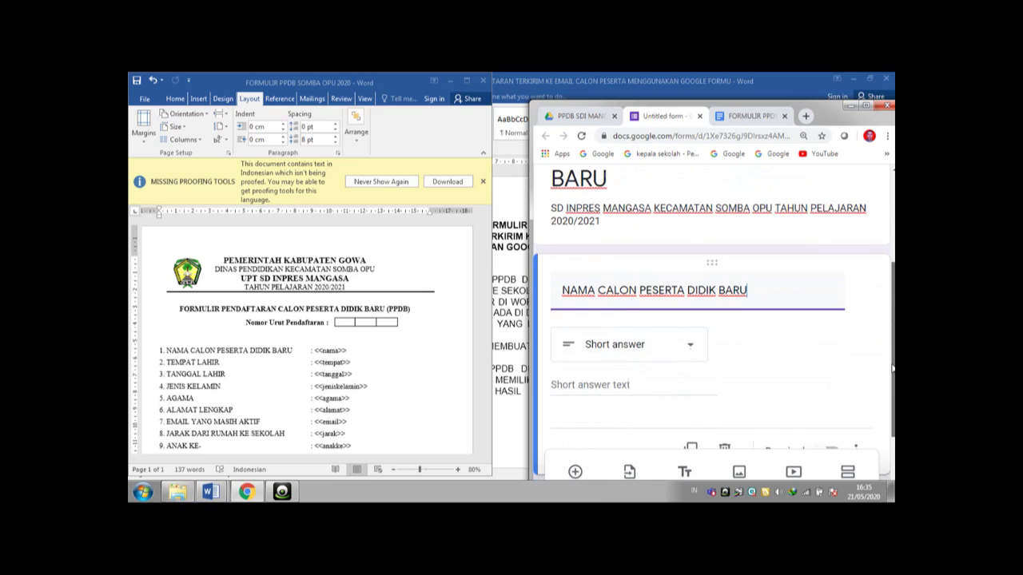
click(836, 396)
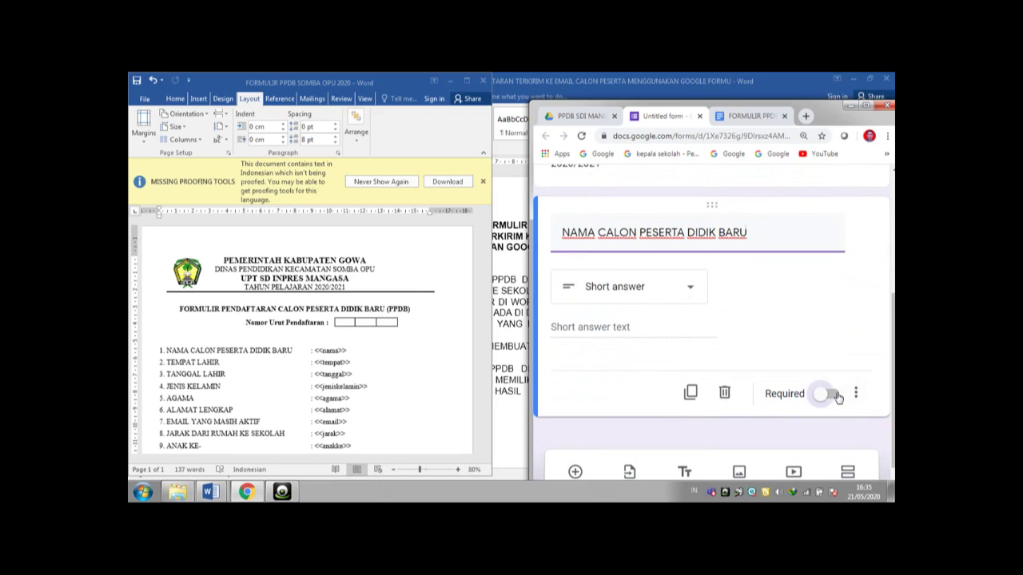
- Add a required short-answer question 'TEMPAT LAHIR'
click(576, 473)
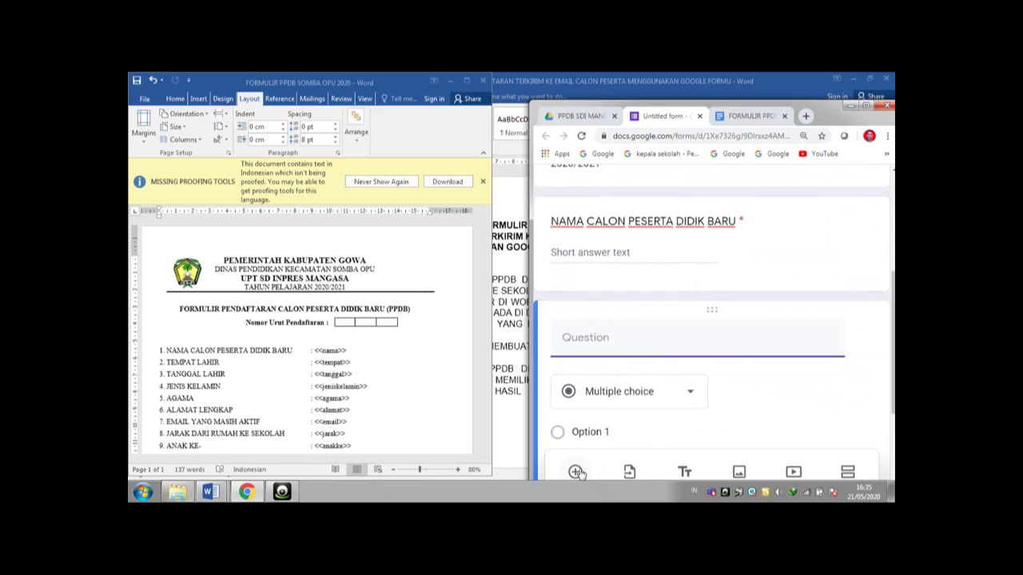
text(TEMPAT LAHIR)
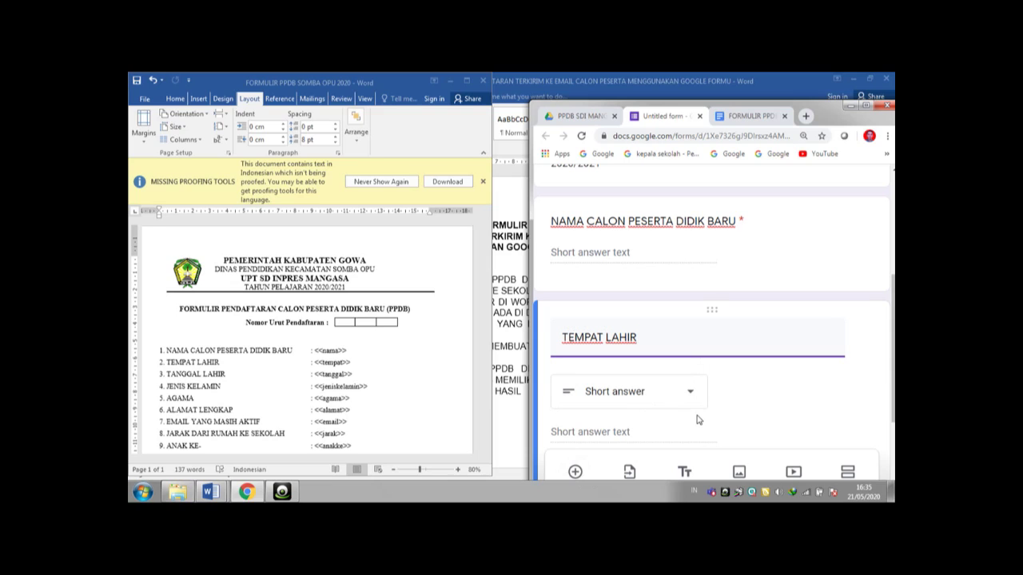
drag(894, 332, 894, 377)
click(834, 399)
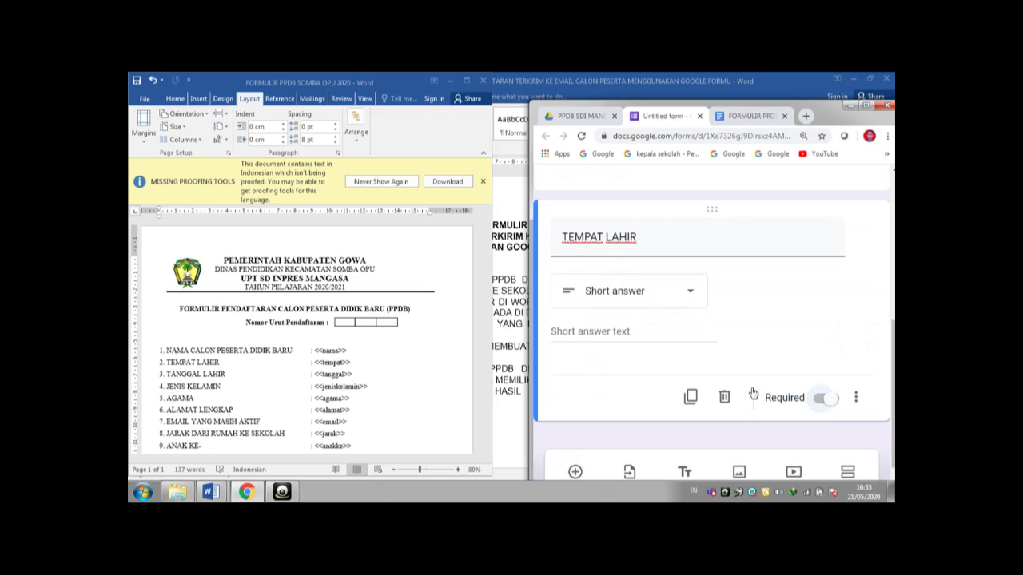
- Add a required date question 'TANGGAL LAHIR'
click(576, 473)
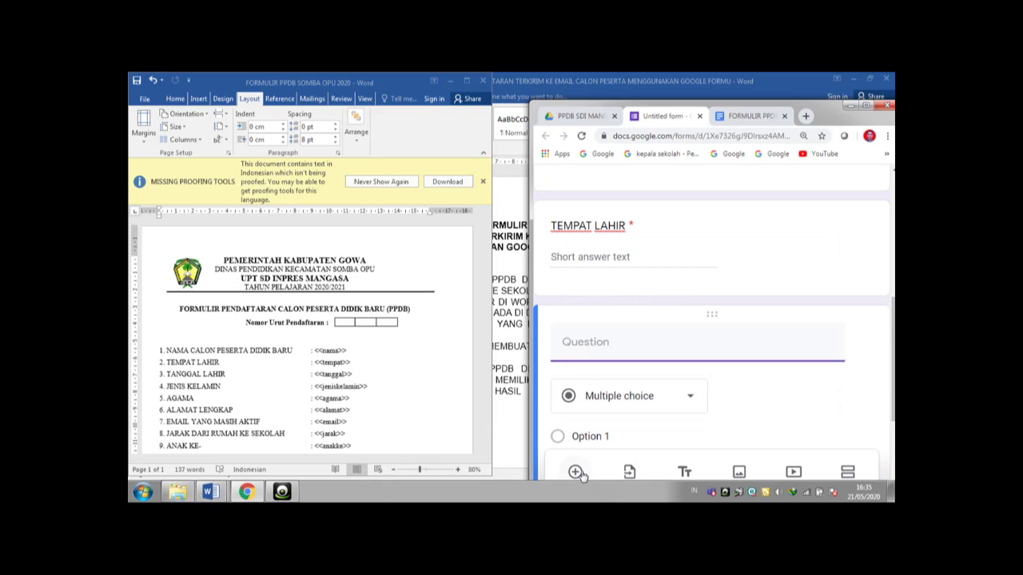
text(TANGGAL LAHIR)
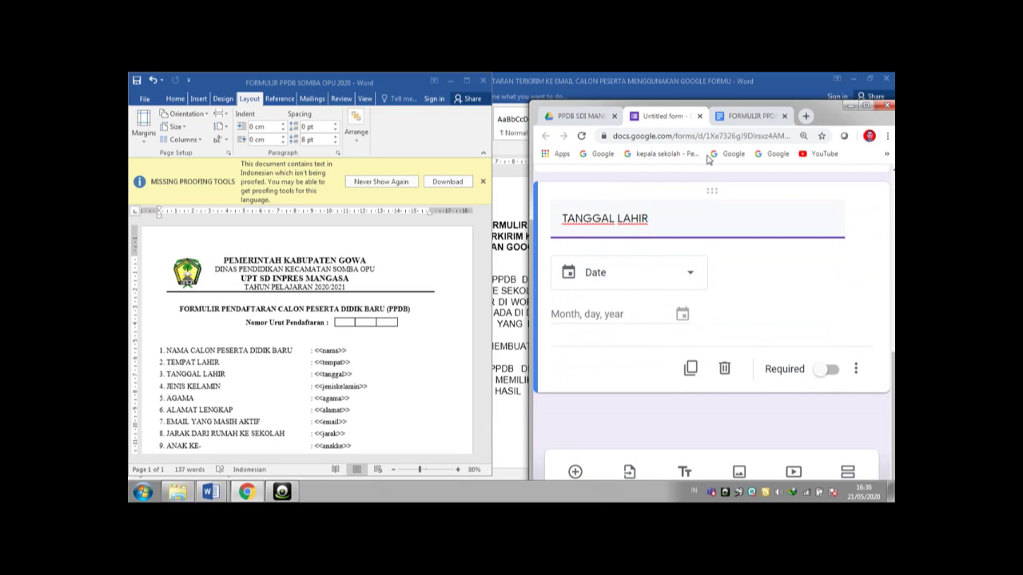
click(835, 373)
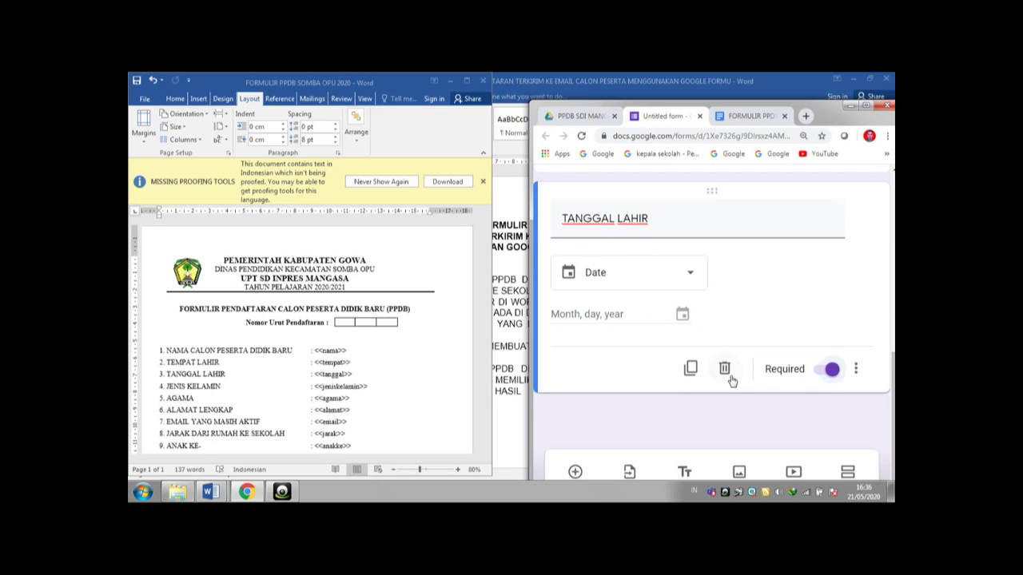
click(577, 473)
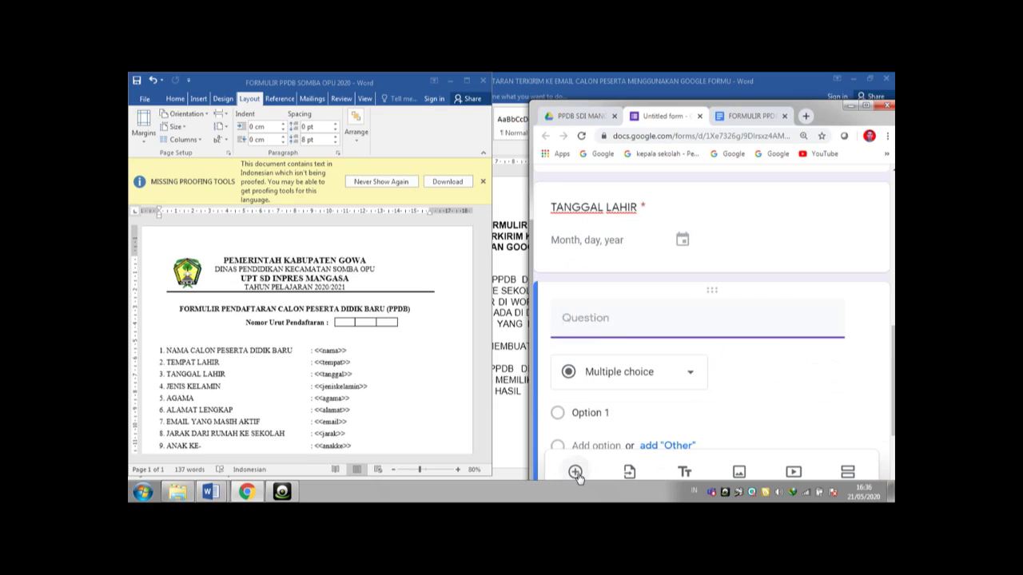
- Add a required choice question 'JENIS KELAMIN' with options LAKI-LAKI and PEREMPUAN
text(JENIS KELAMIN)
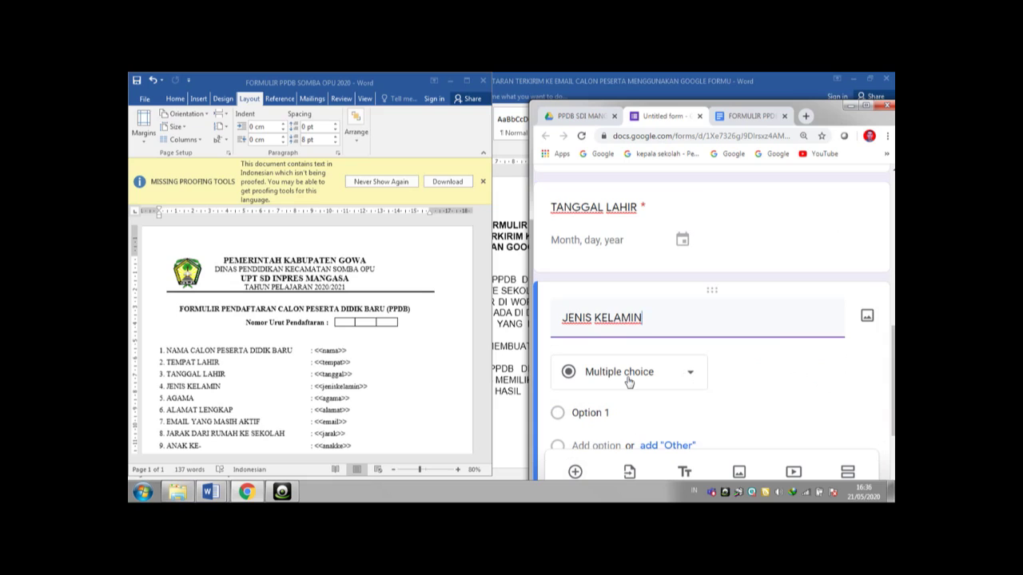
click(590, 412)
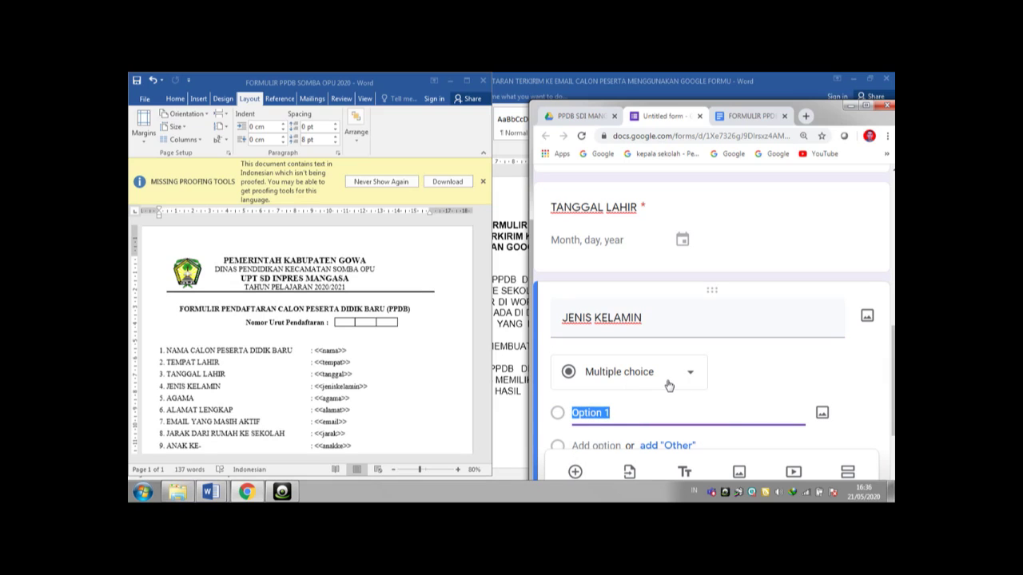
text(LAKI-LAKI)
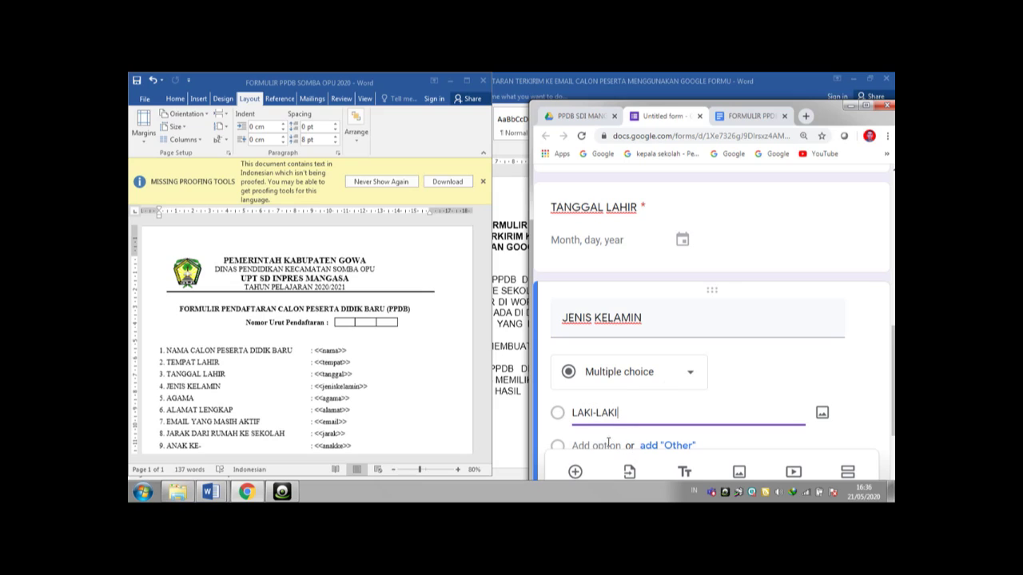
click(608, 444)
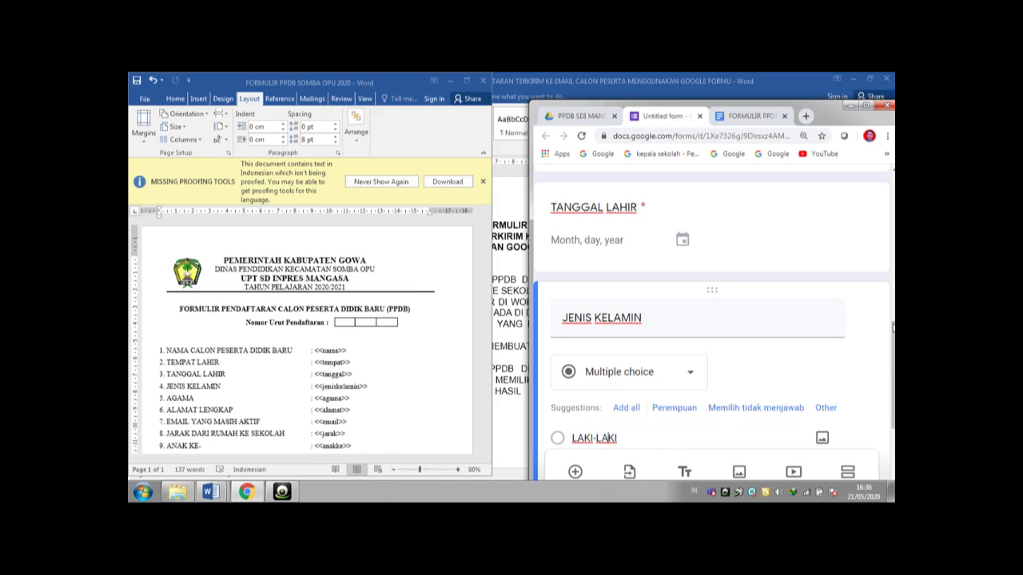
click(607, 438)
click(596, 425)
text(PEREMPUAN)
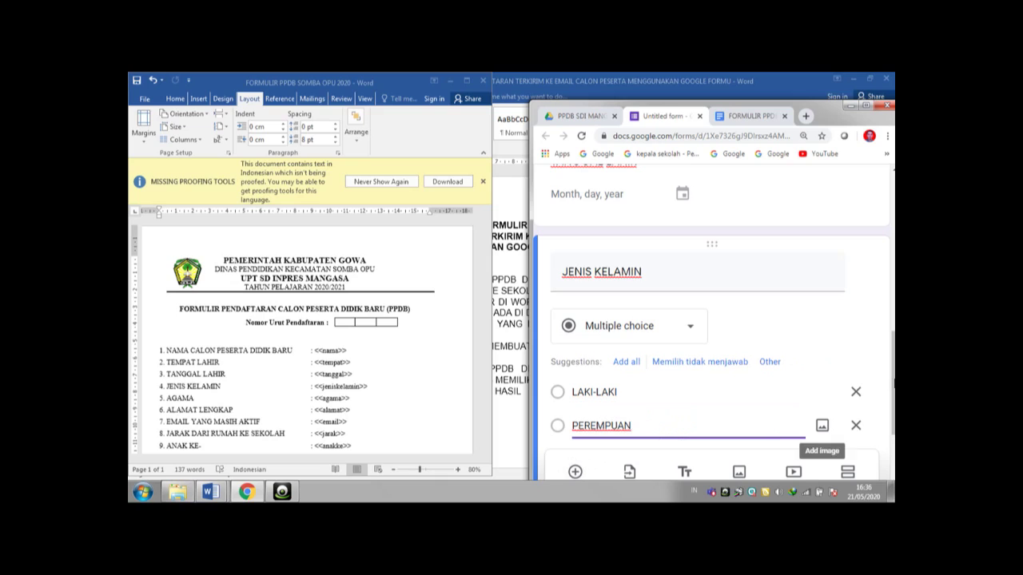
scroll(847, 400, down, 1)
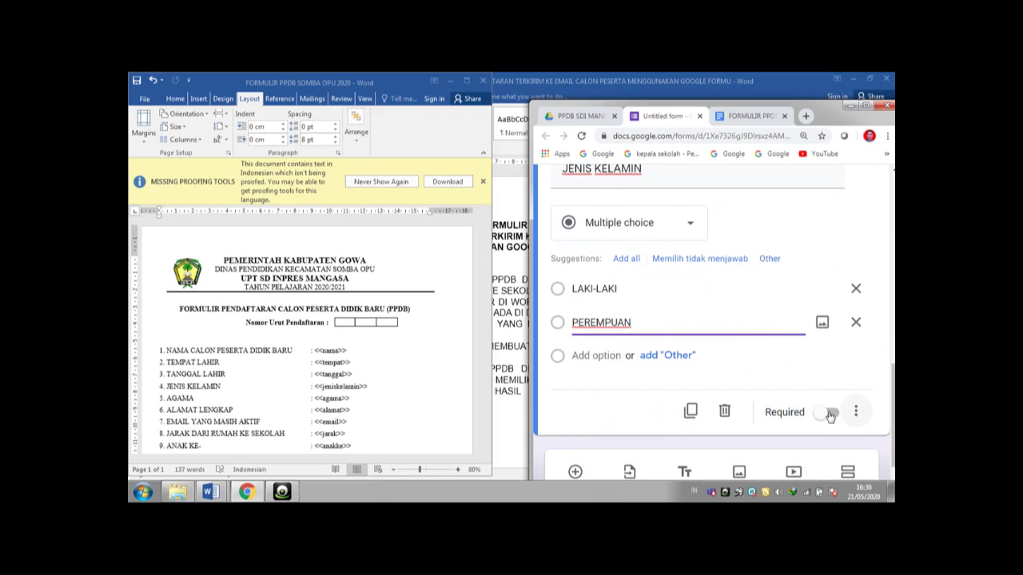
click(843, 419)
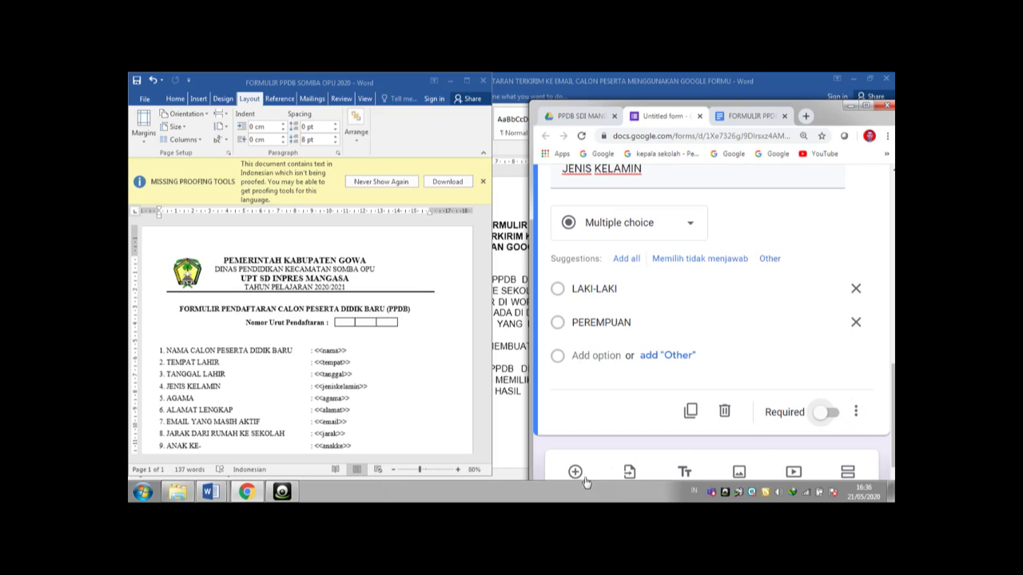
click(837, 415)
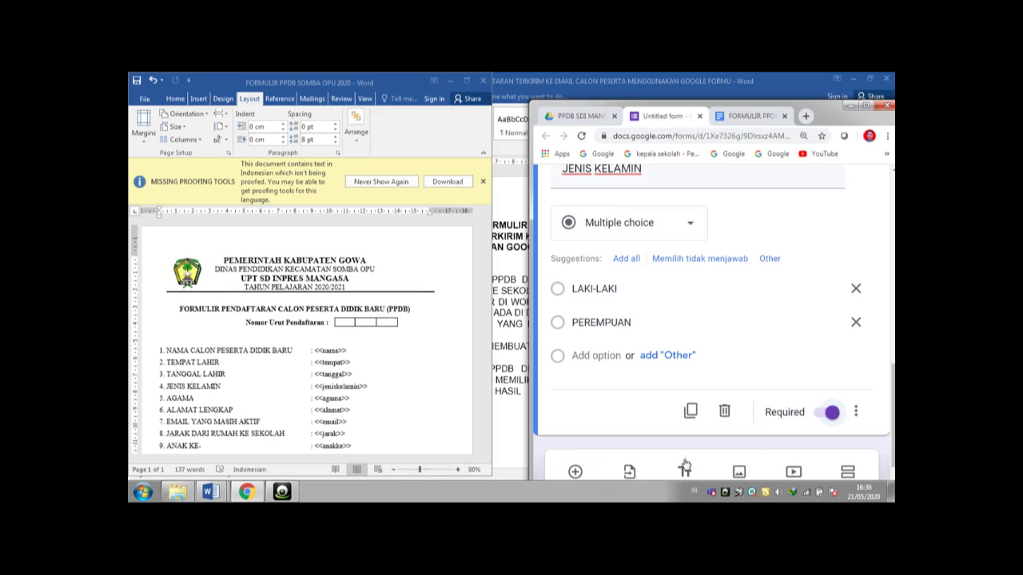
- Add a required short-answer question 'AGAMA'
click(576, 473)
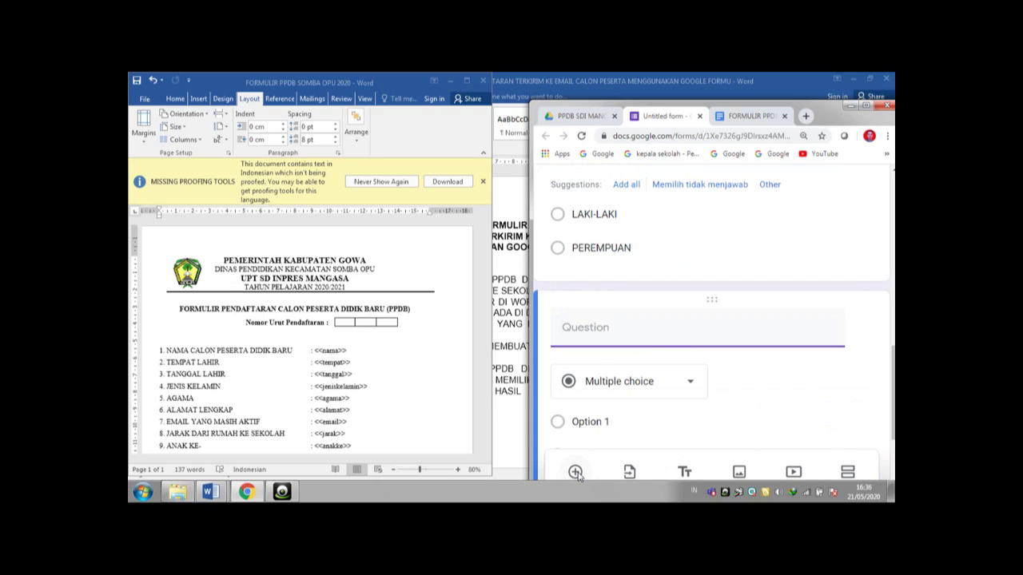
text(AGAMA)
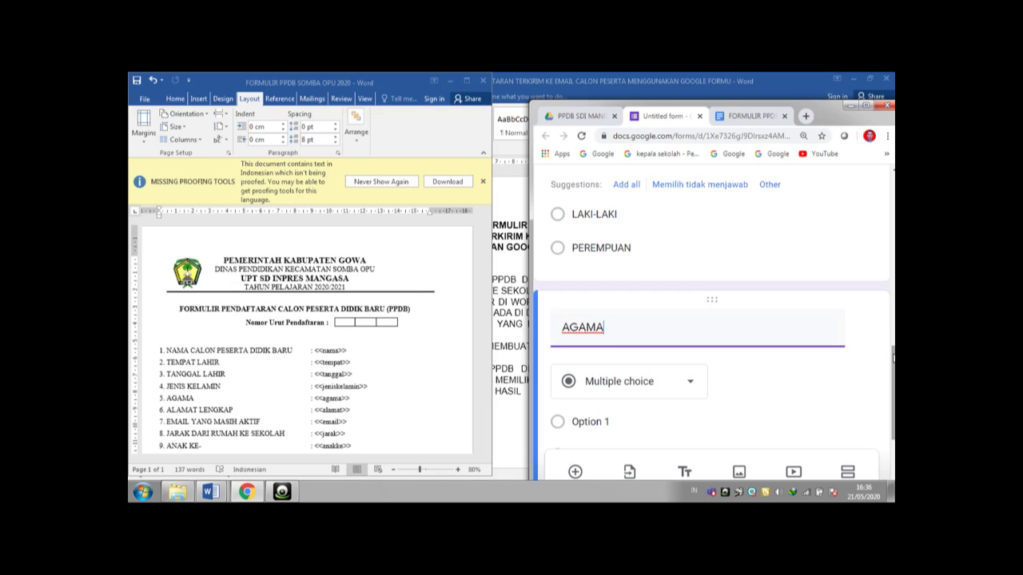
drag(894, 358, 893, 376)
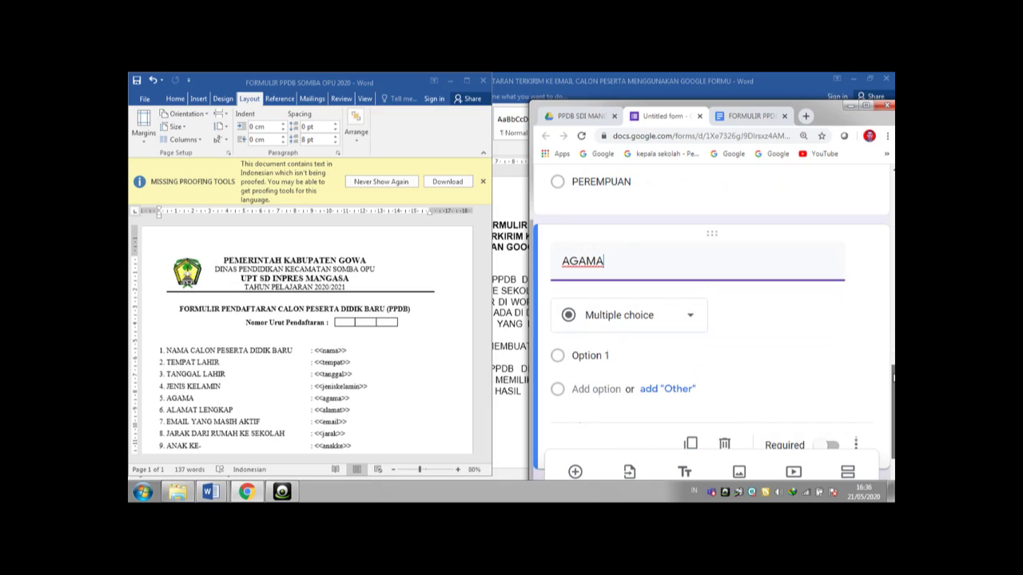
click(692, 319)
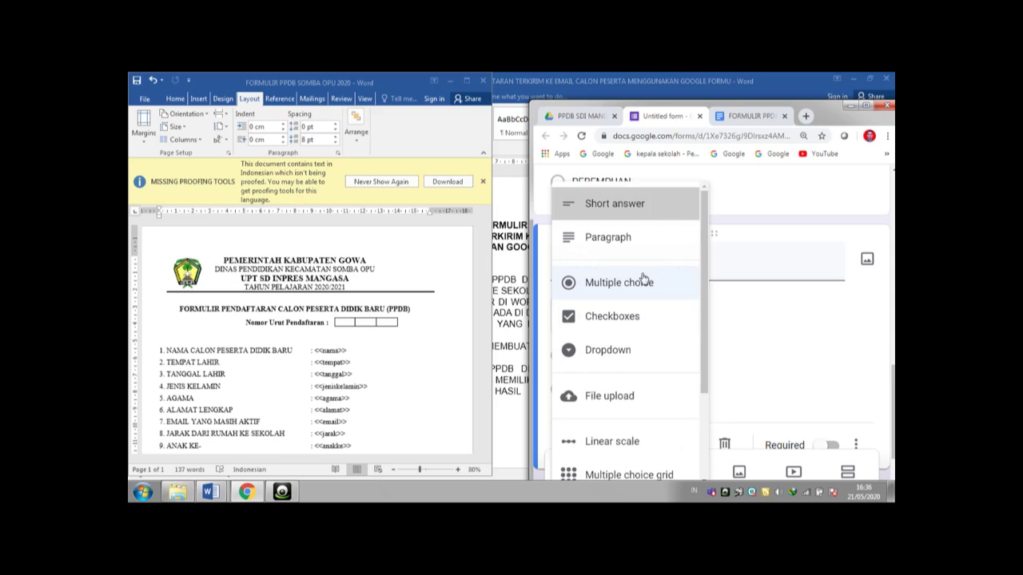
click(619, 204)
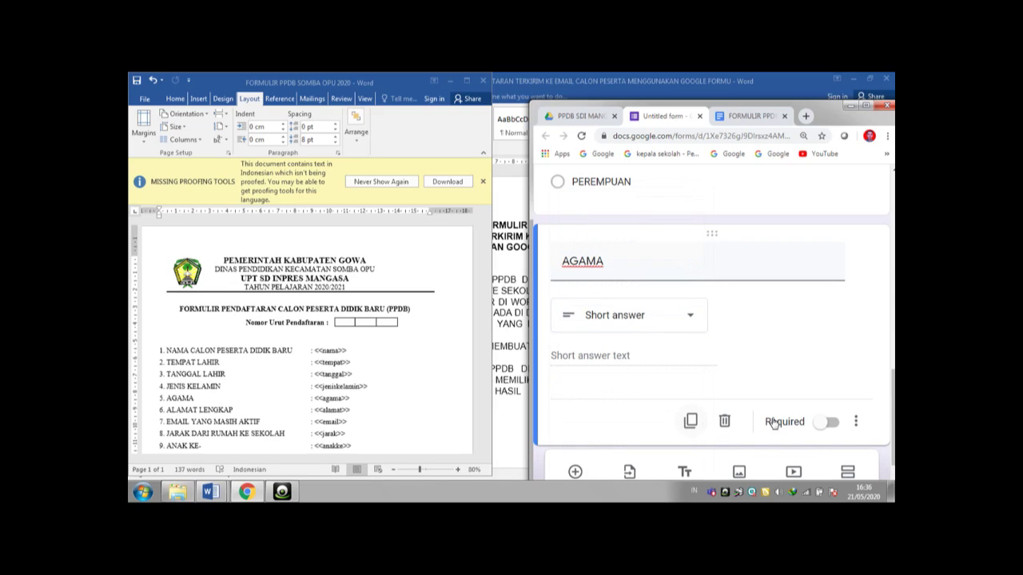
click(835, 424)
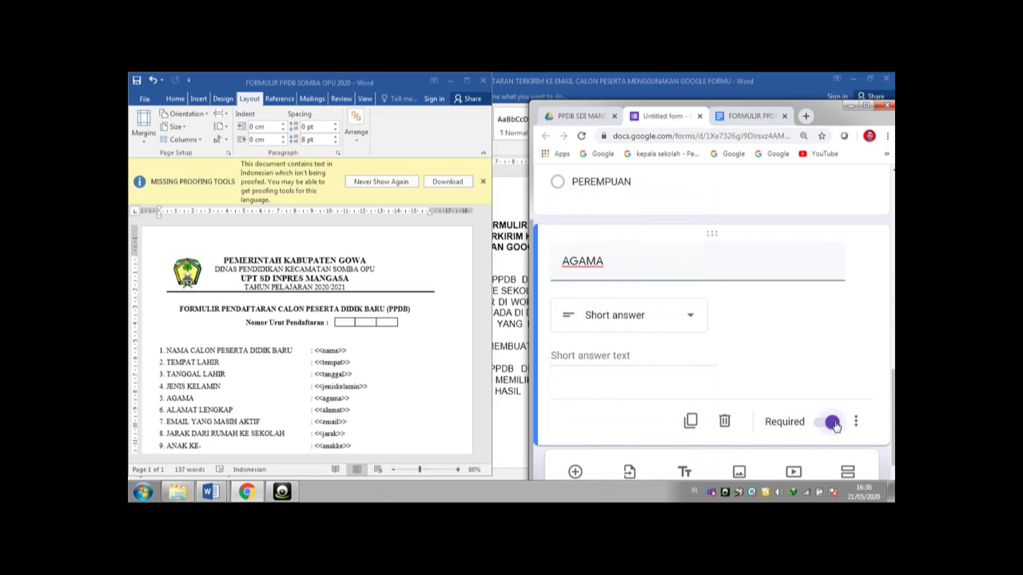
click(575, 472)
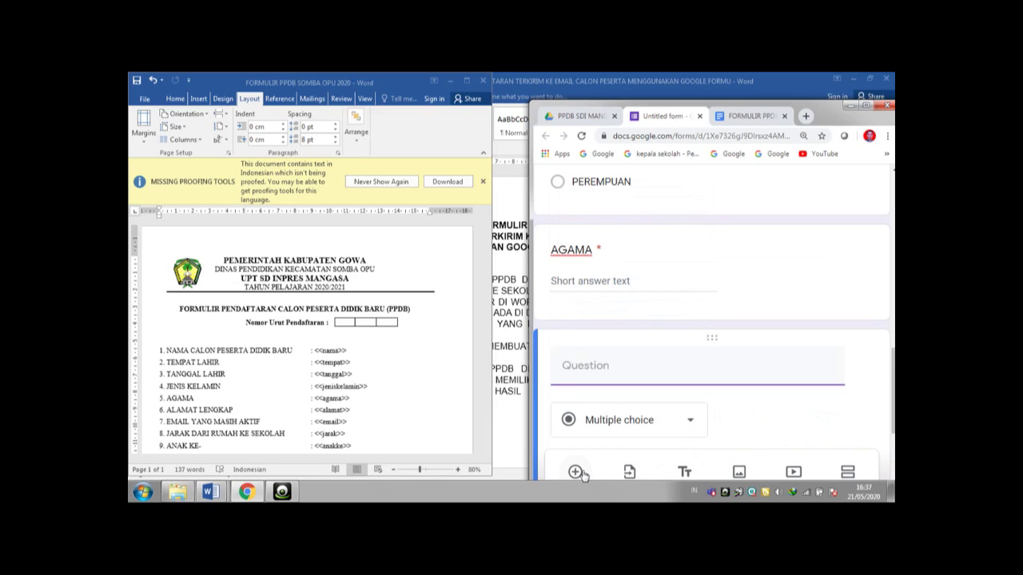
- Title the new question 'ALAMAT LENGKAP' as a required paragraph question
text(ALAMAT LENGKAP)
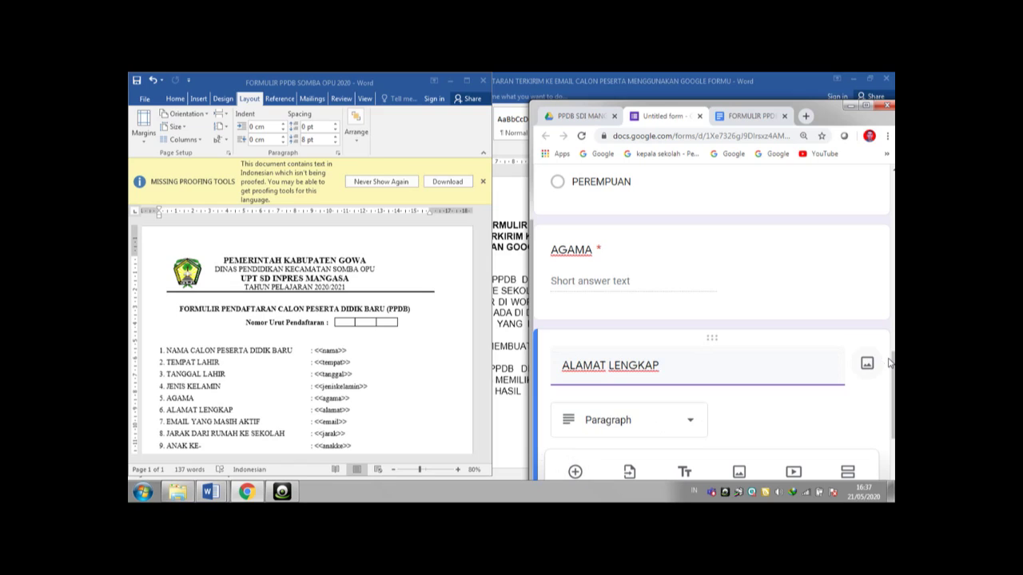
drag(894, 364, 895, 395)
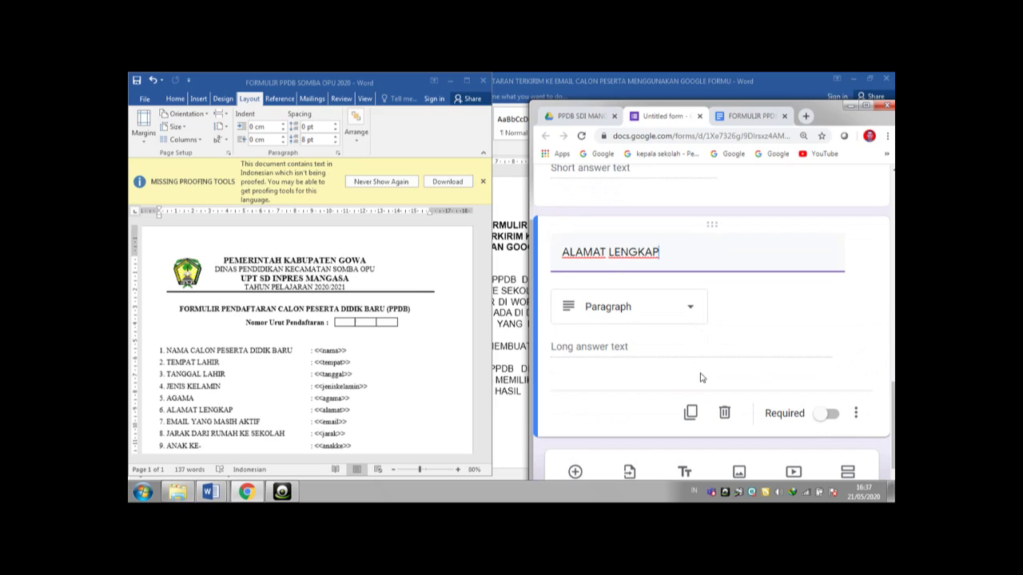
click(820, 414)
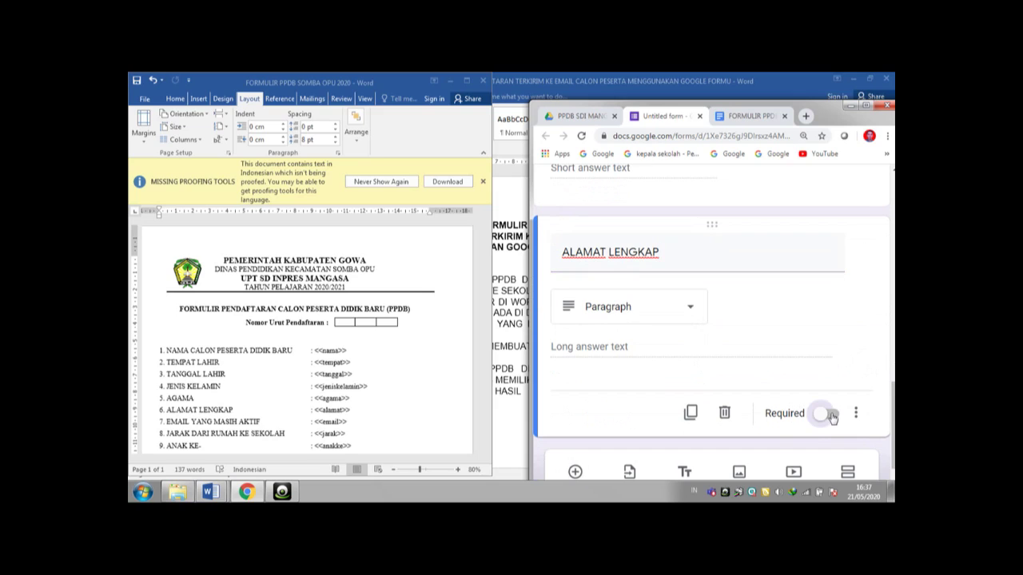
- Add a required short-answer question 'EMAIL YANG MASIH AKTIF'
click(575, 472)
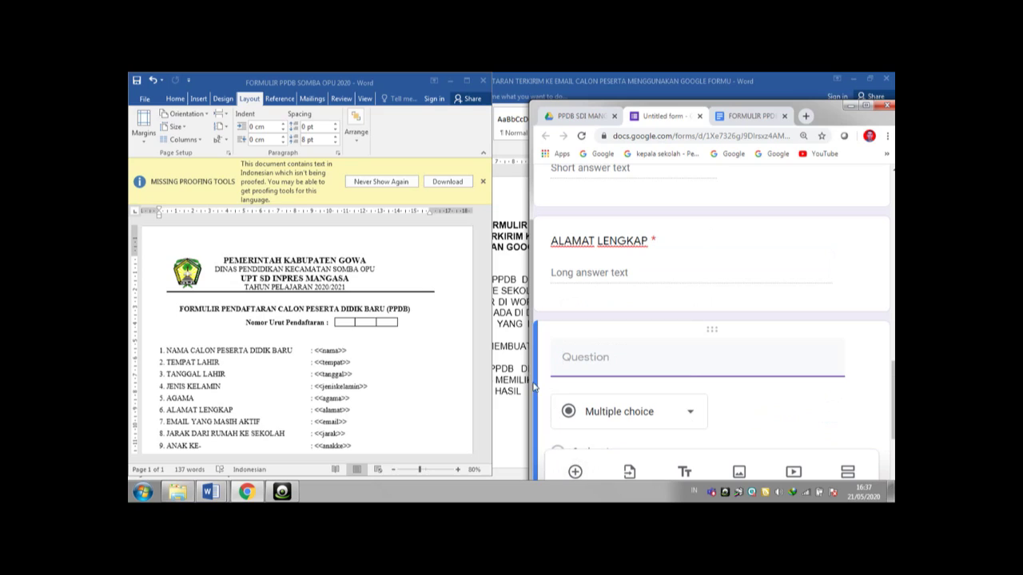
text(EMAIL YANG MASIH AKTIF)
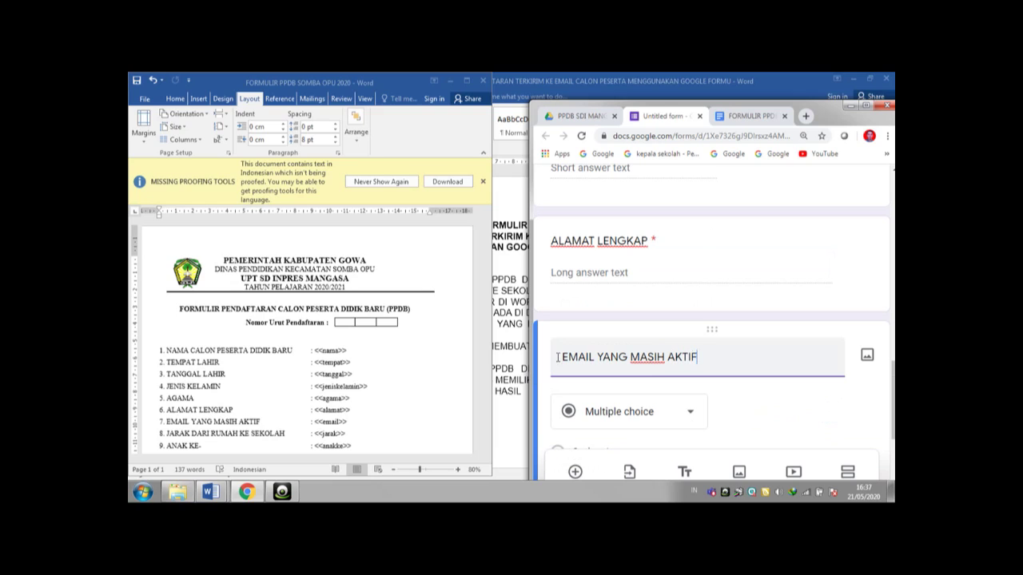
drag(893, 387, 893, 402)
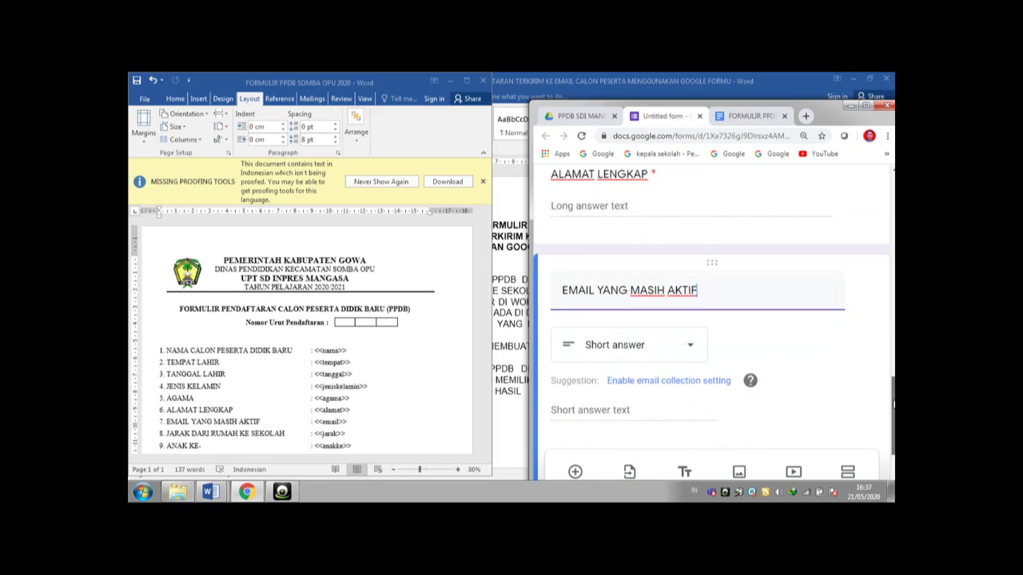
scroll(721, 343, down, 1)
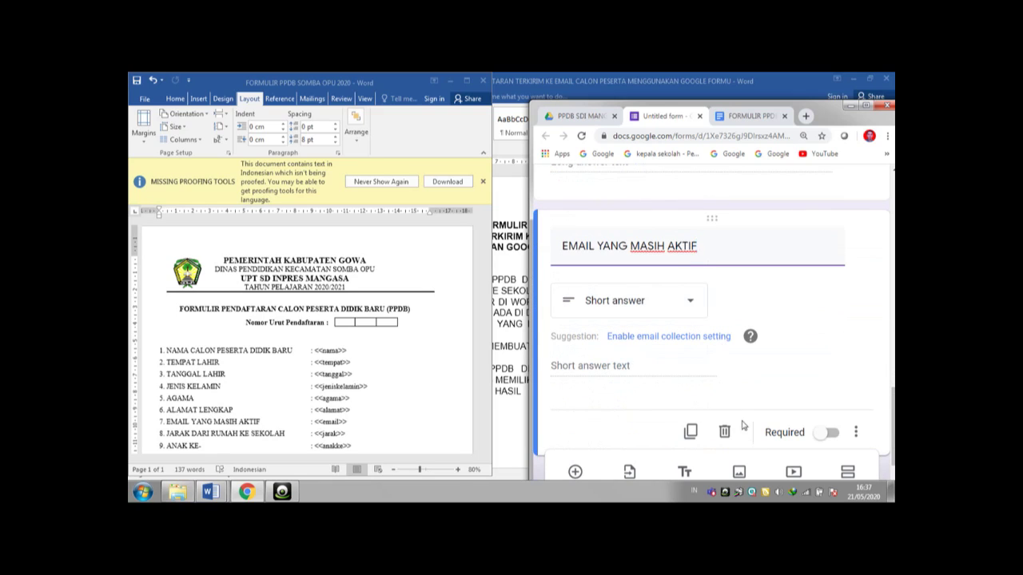
click(829, 434)
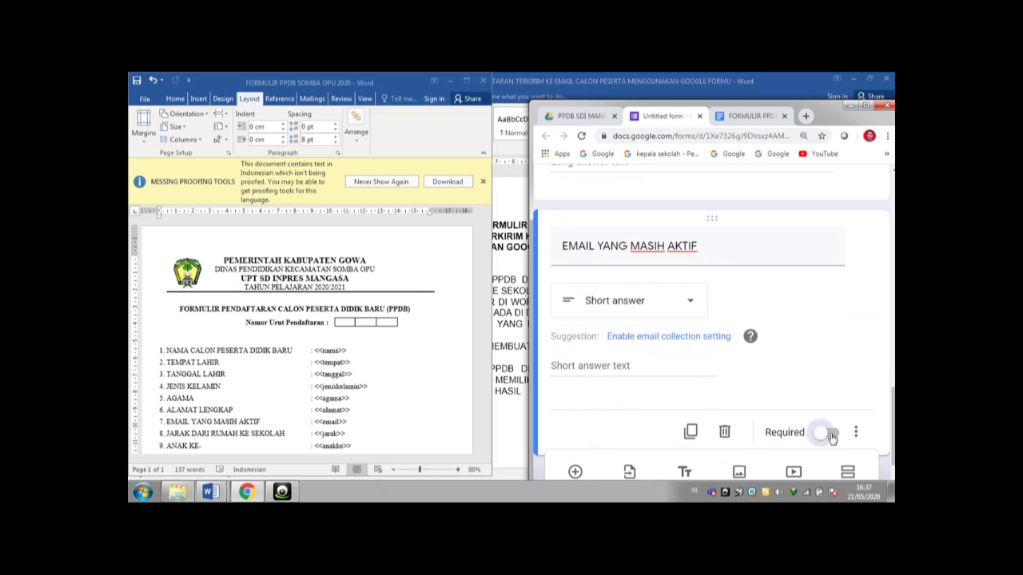
- Add a required short-answer question 'JARAK DARI RUMAH KE SEKOLAH'
click(575, 473)
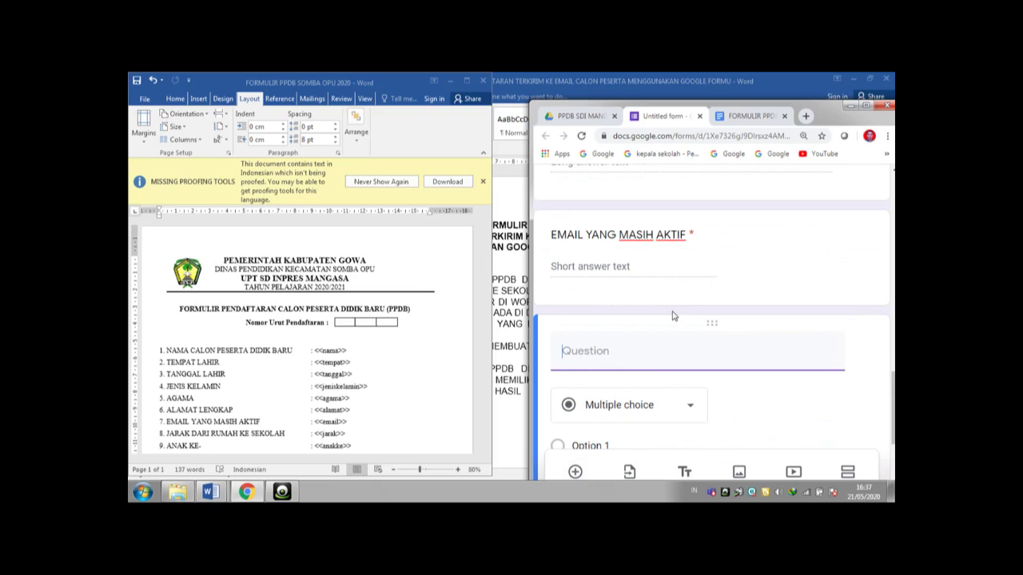
text(JARAK D)
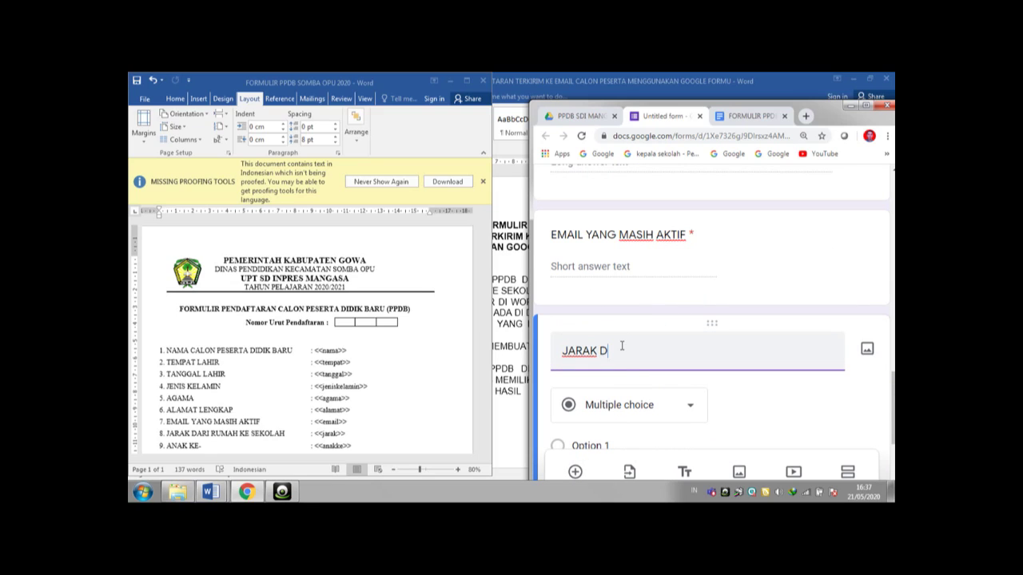
text(ARI RUMAH KE SEKOLAH)
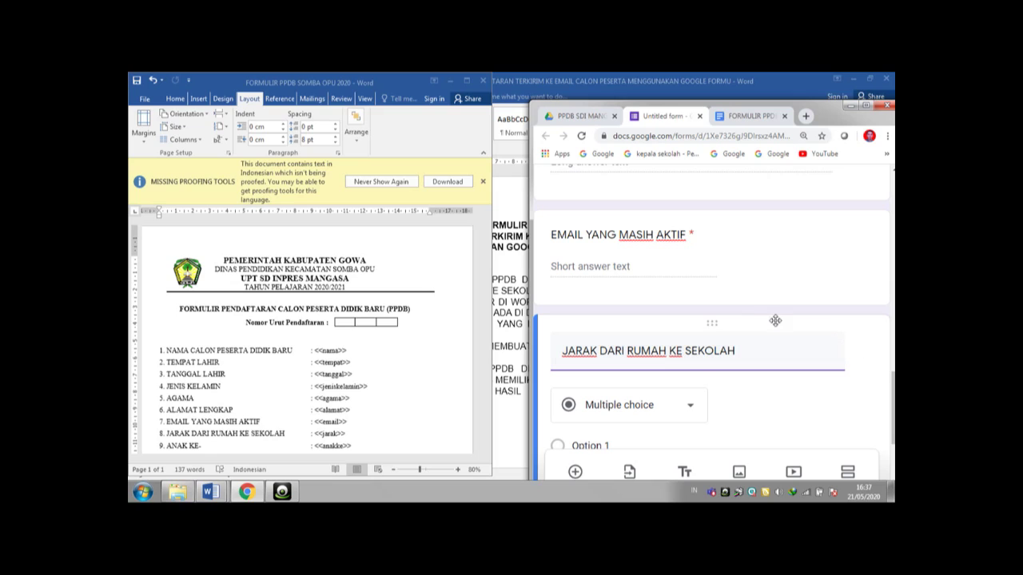
scroll(787, 348, down, 1)
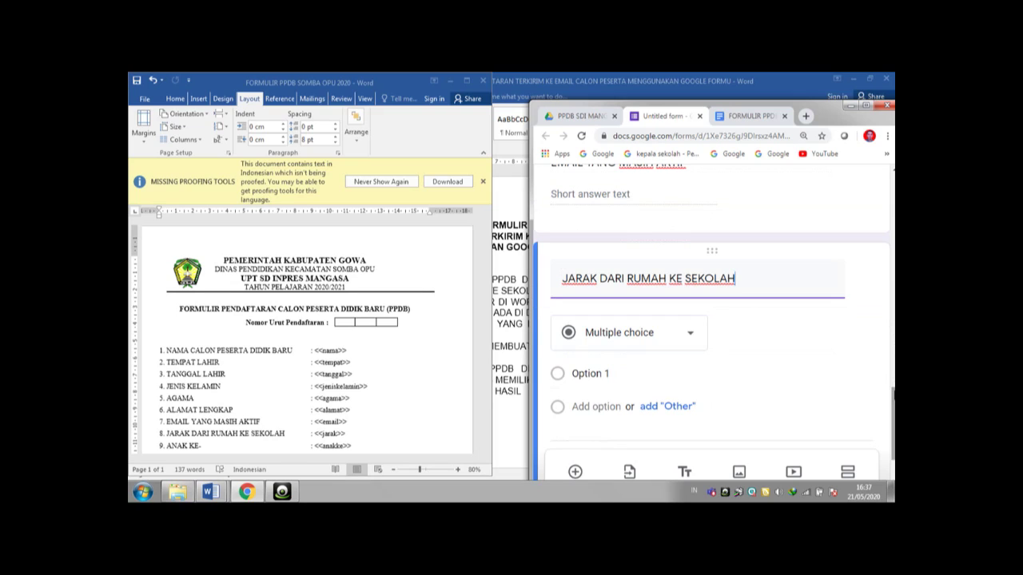
click(695, 338)
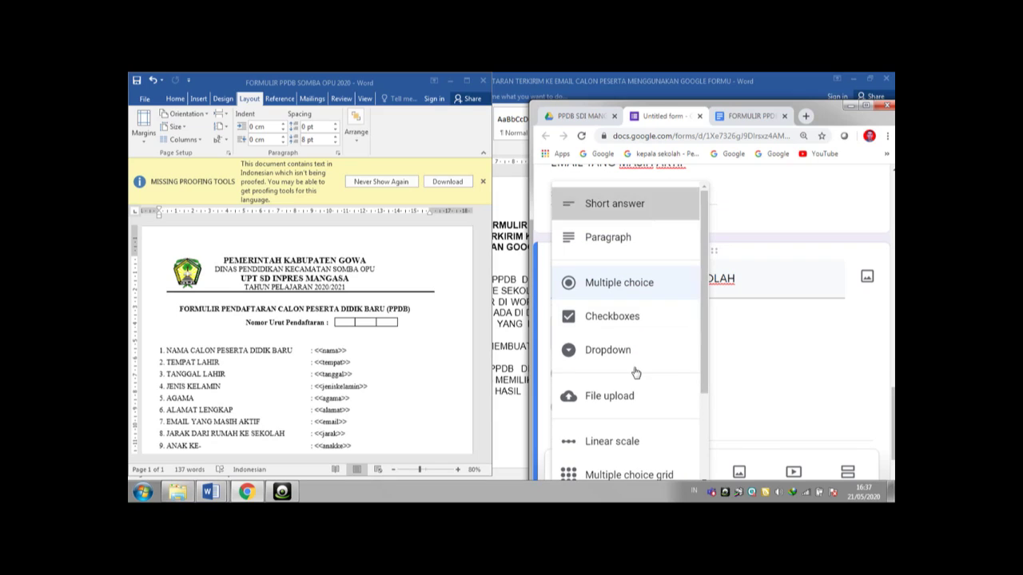
click(615, 203)
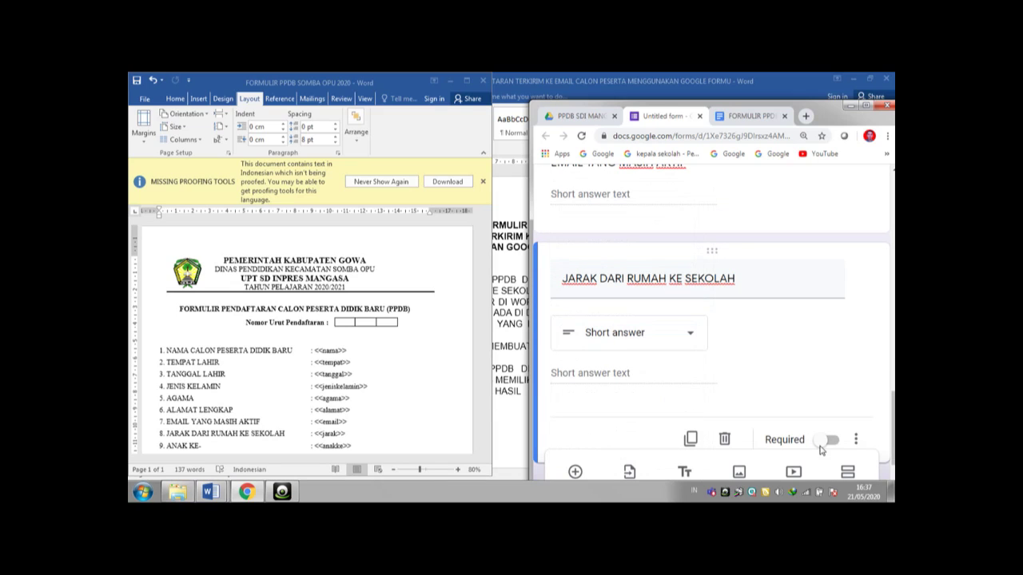
click(830, 441)
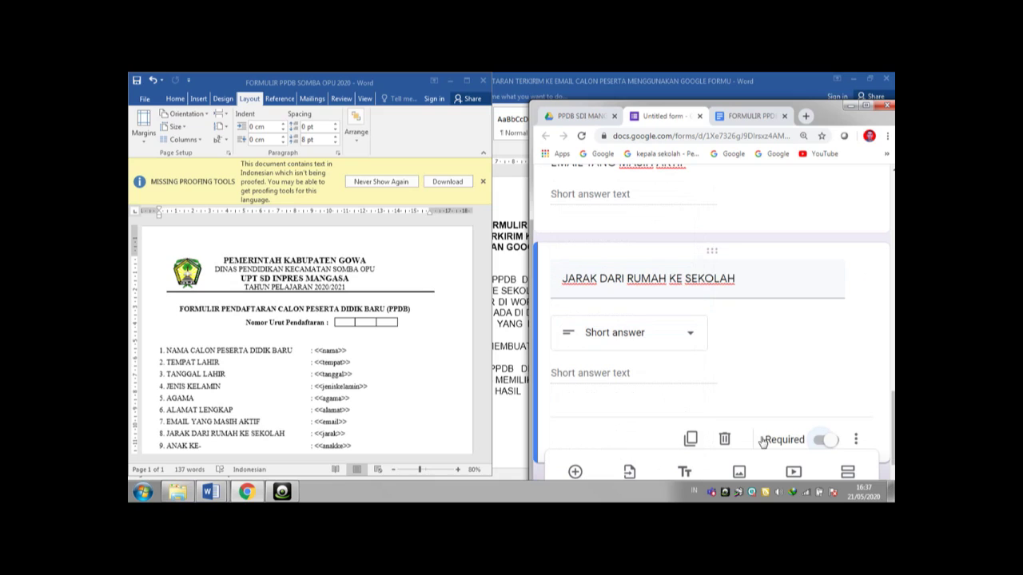
click(575, 473)
- Title the question 'ANAK KE-' with number-only validation, require it, then check the Word template
text(ANAK KE-)
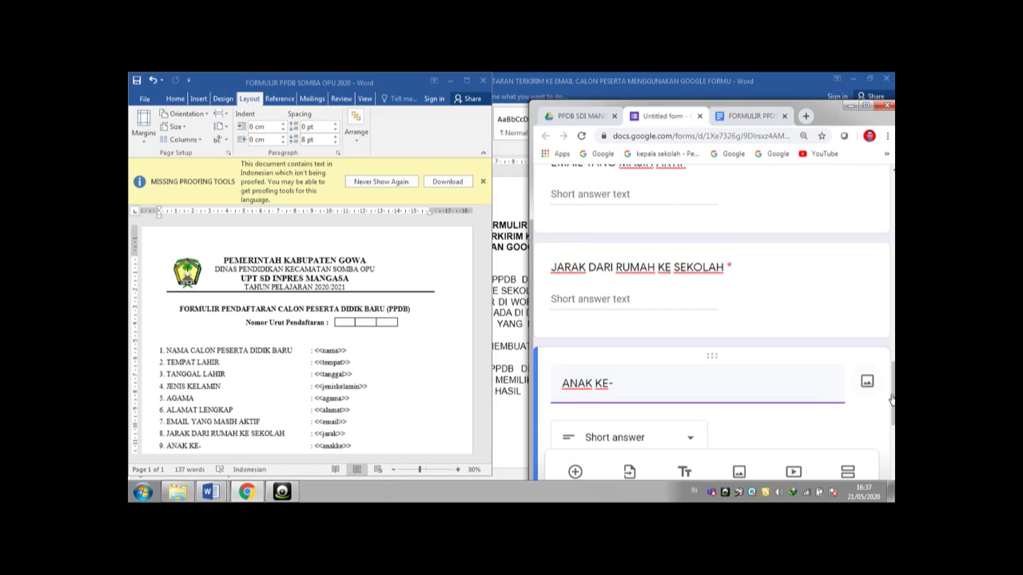
drag(893, 397, 893, 420)
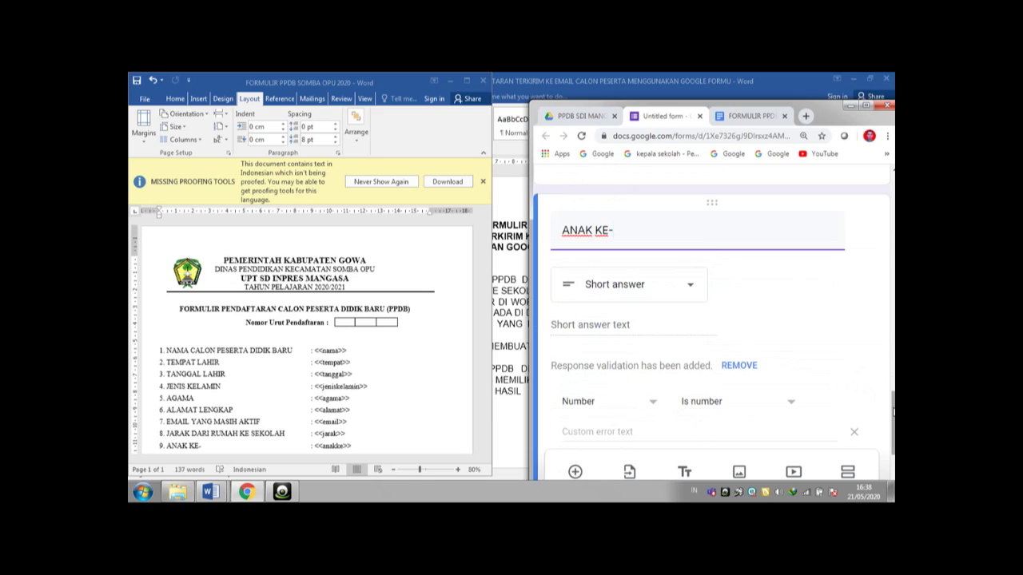
drag(893, 419, 893, 447)
click(835, 374)
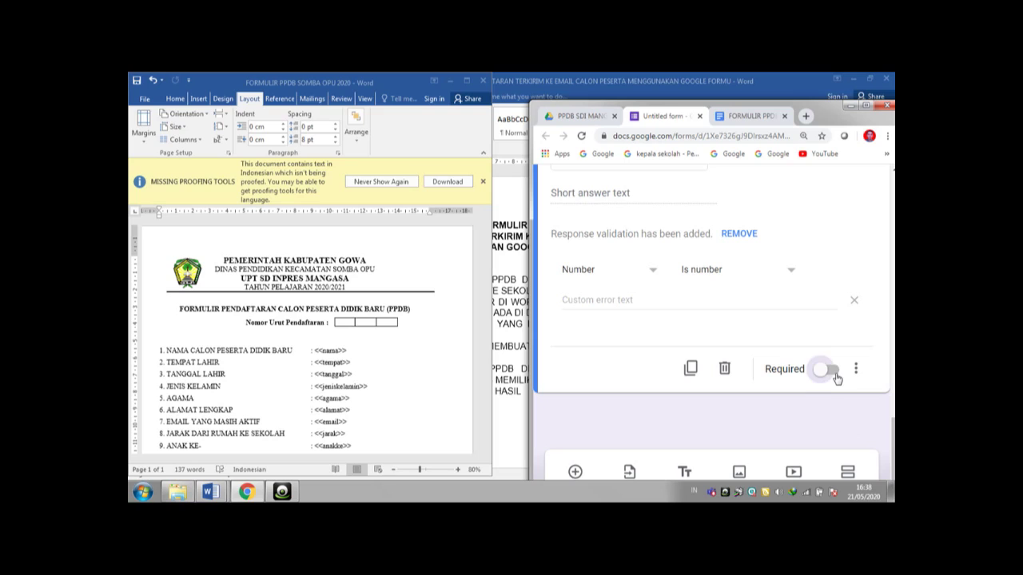
click(589, 474)
click(447, 356)
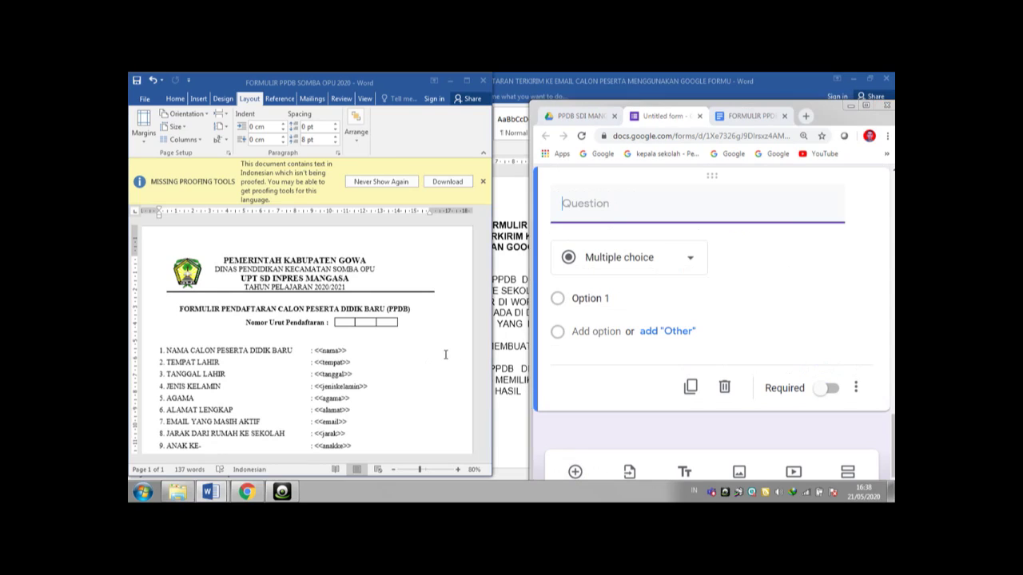
- Make the new question a required short answer titled 'JUMLAH SAUDARA KANDUNG'
drag(490, 280, 494, 342)
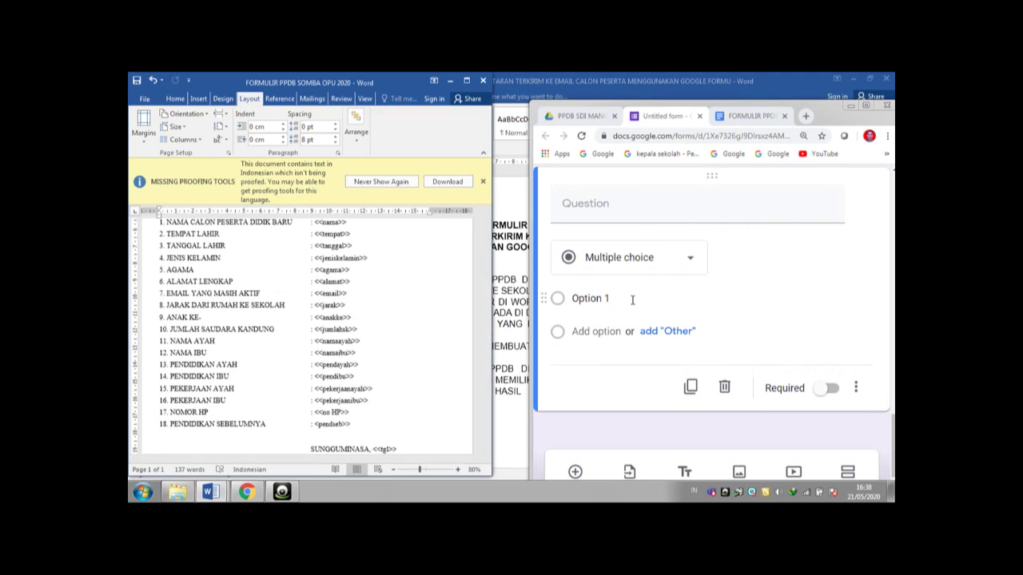
click(831, 390)
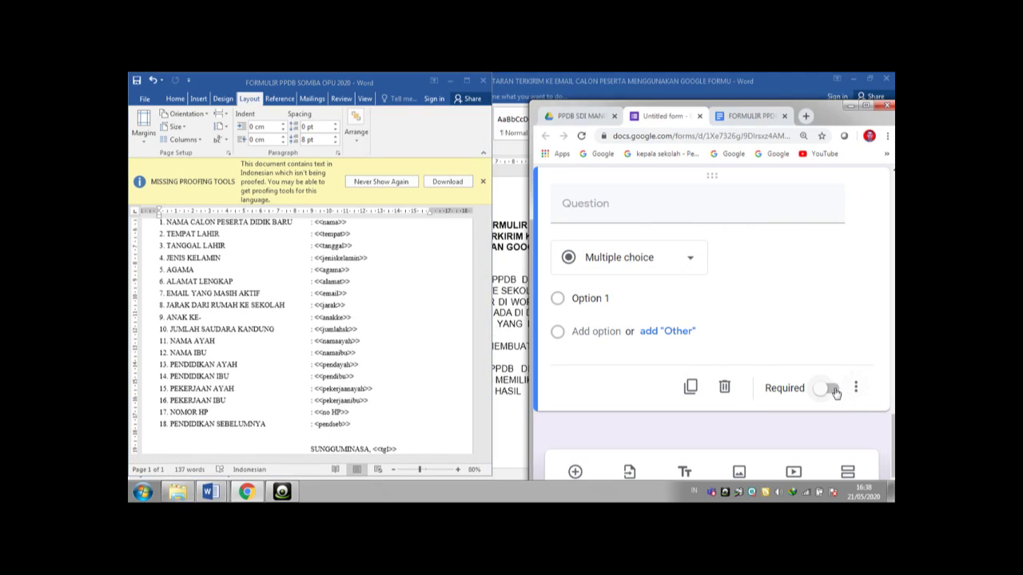
scroll(888, 413, up, 2)
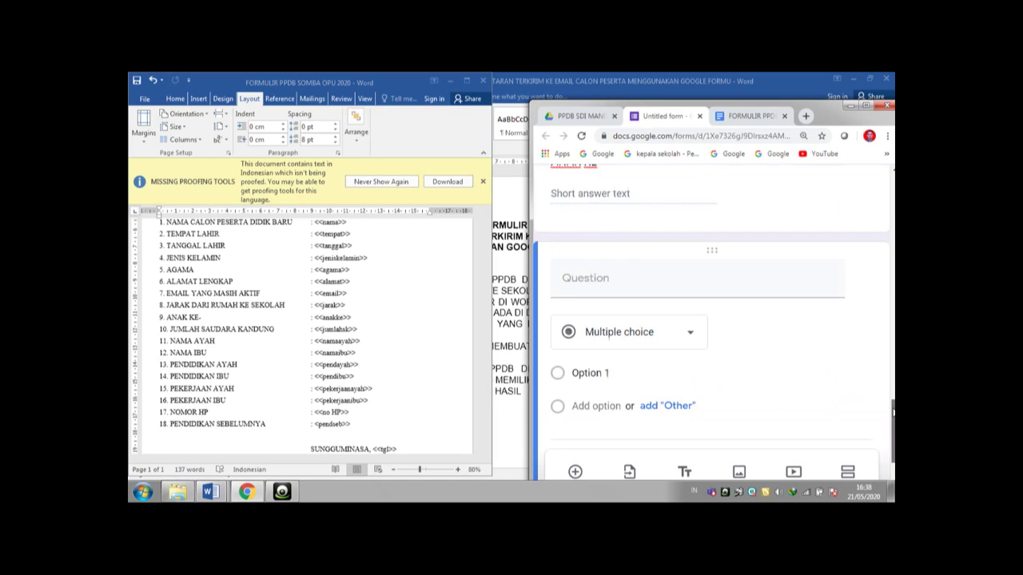
click(655, 314)
text(JUMLAH SAUDARA)
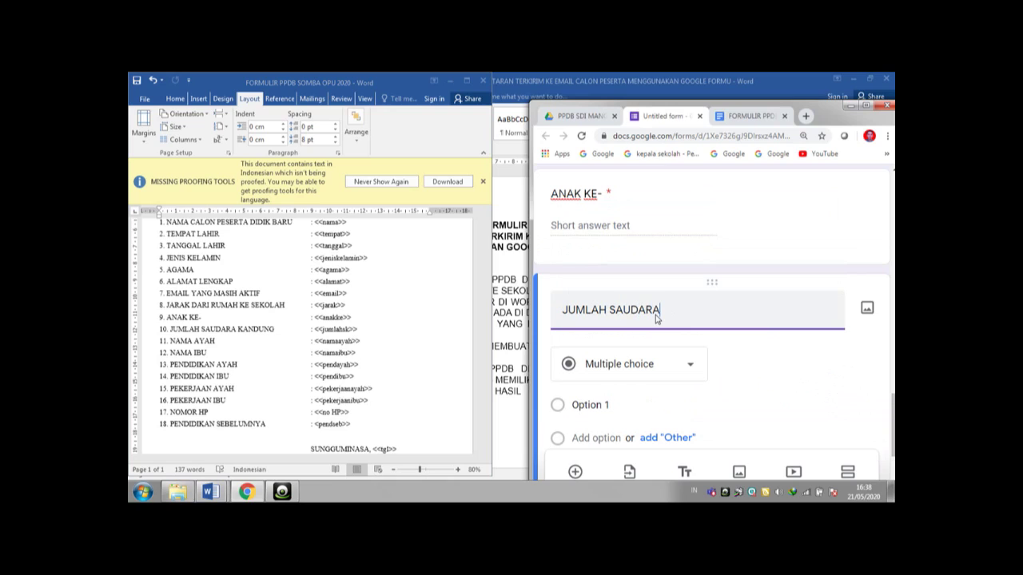
text( KANDUNG)
click(749, 367)
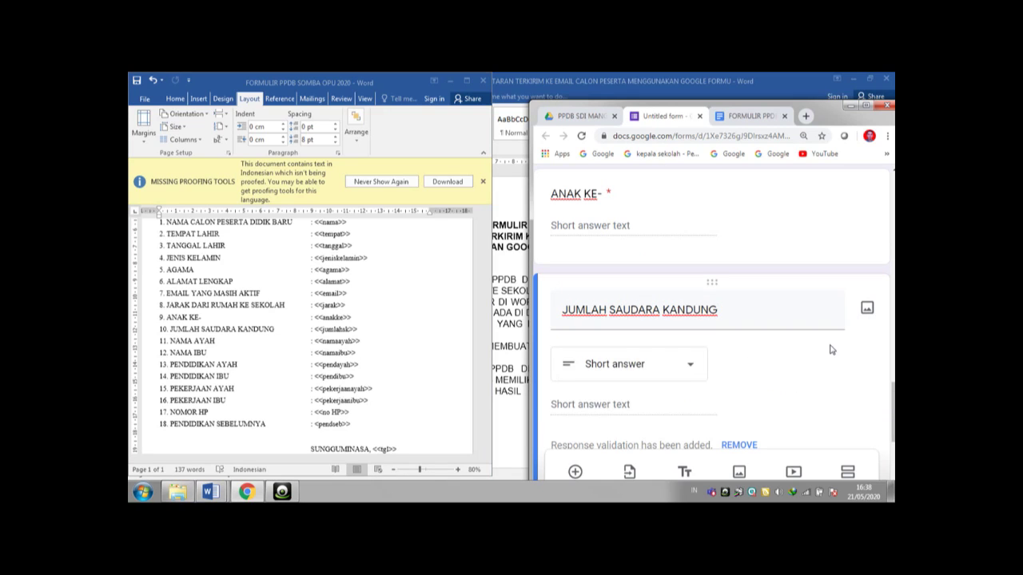
scroll(893, 416, down, 3)
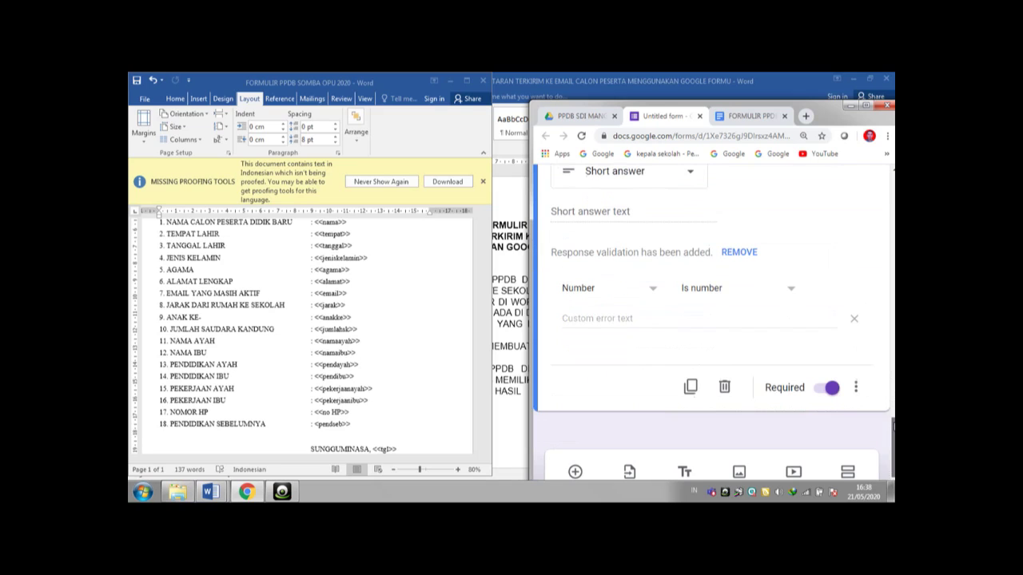
- Add a required short-answer question 'NAMA AYAH'
click(575, 473)
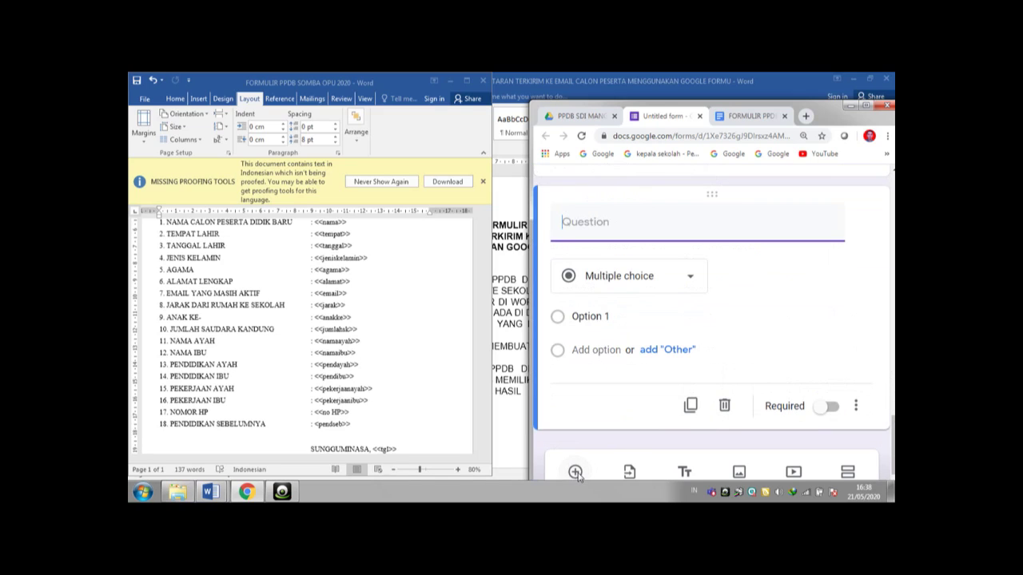
text(NAMA AYAH)
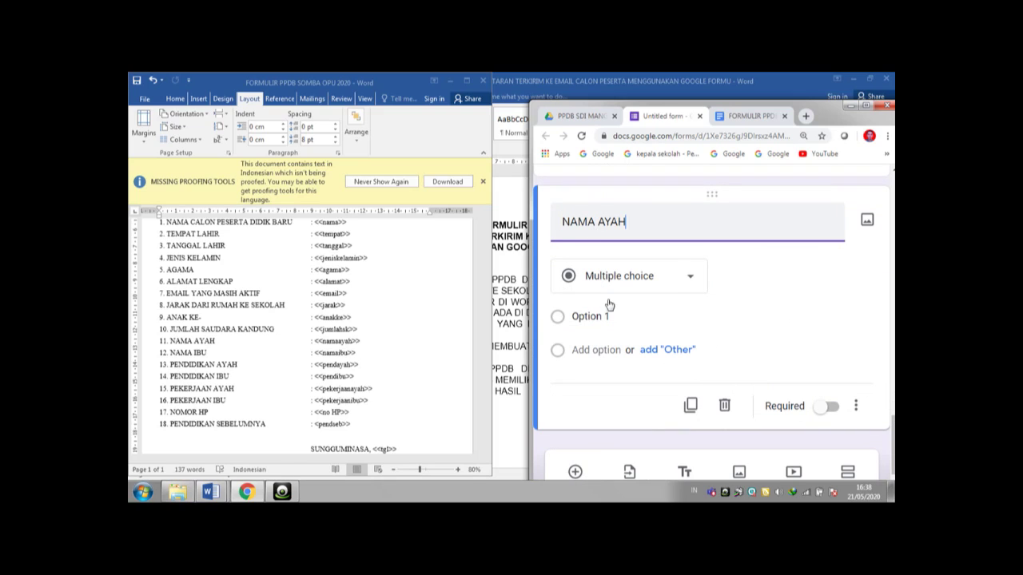
click(662, 275)
click(674, 280)
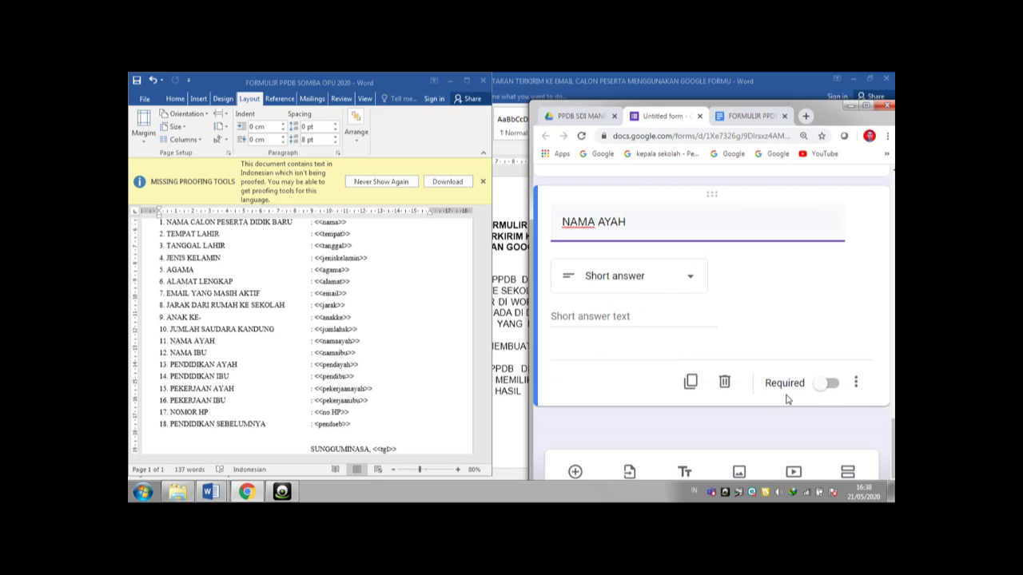
click(829, 384)
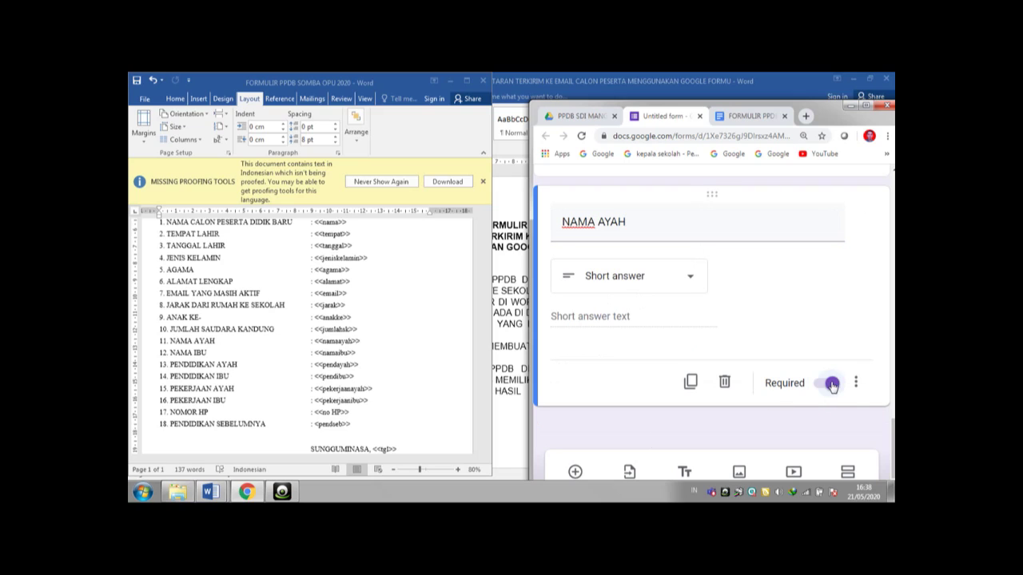
- Add a required short-answer question 'NAMA IBU'
click(575, 472)
text(NA)
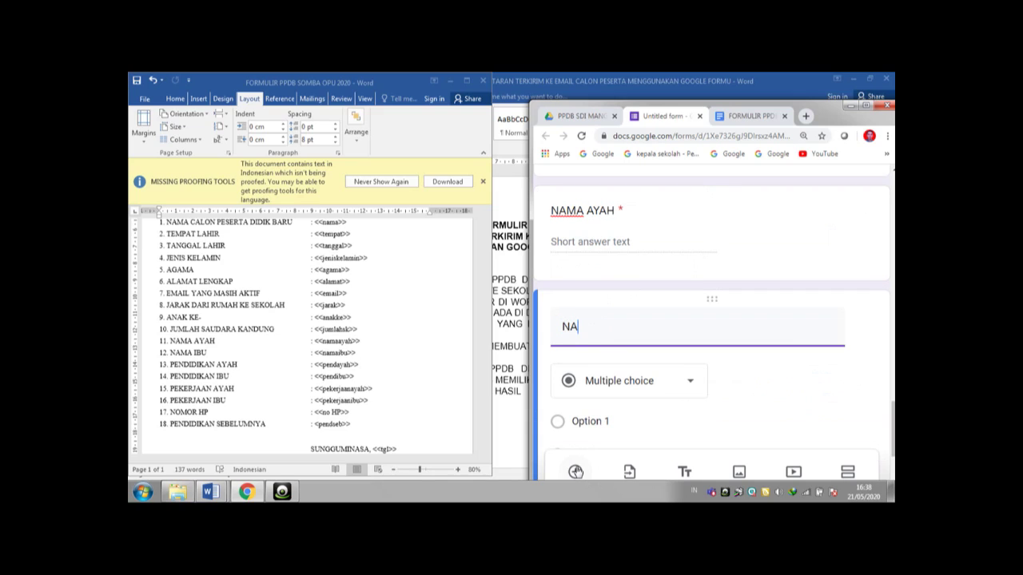
text(MA IBU)
click(765, 378)
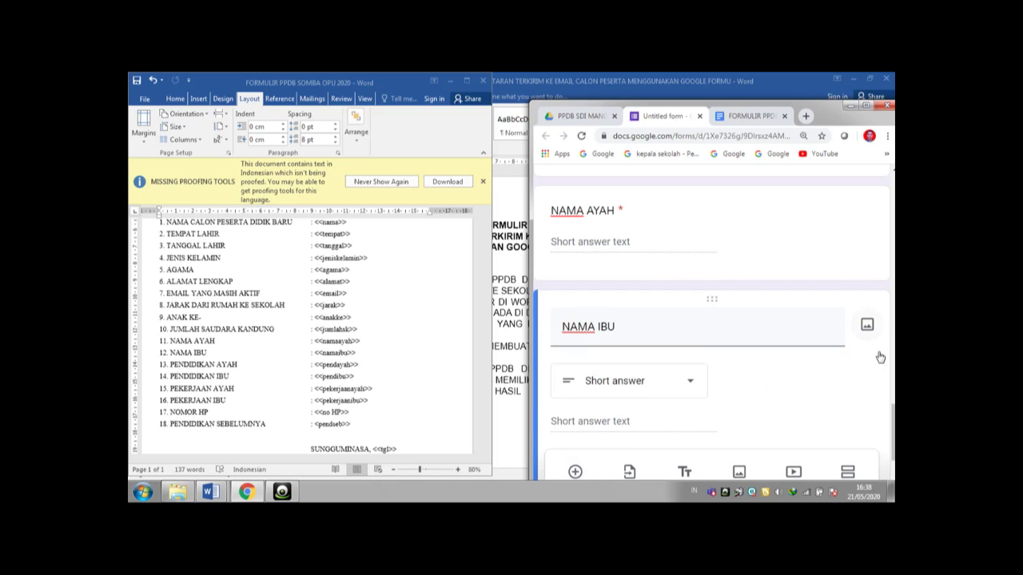
scroll(871, 360, down, 2)
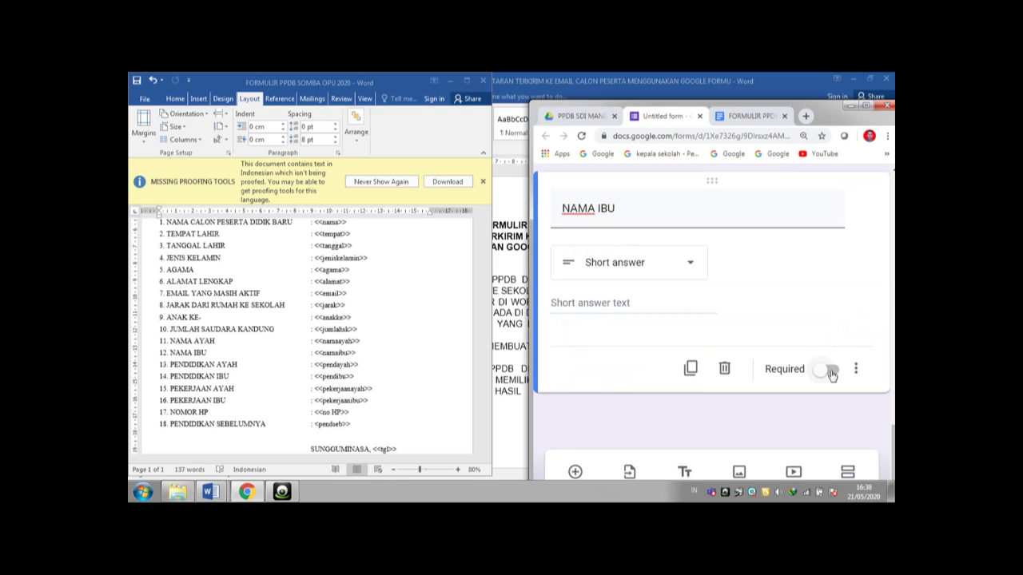
click(830, 371)
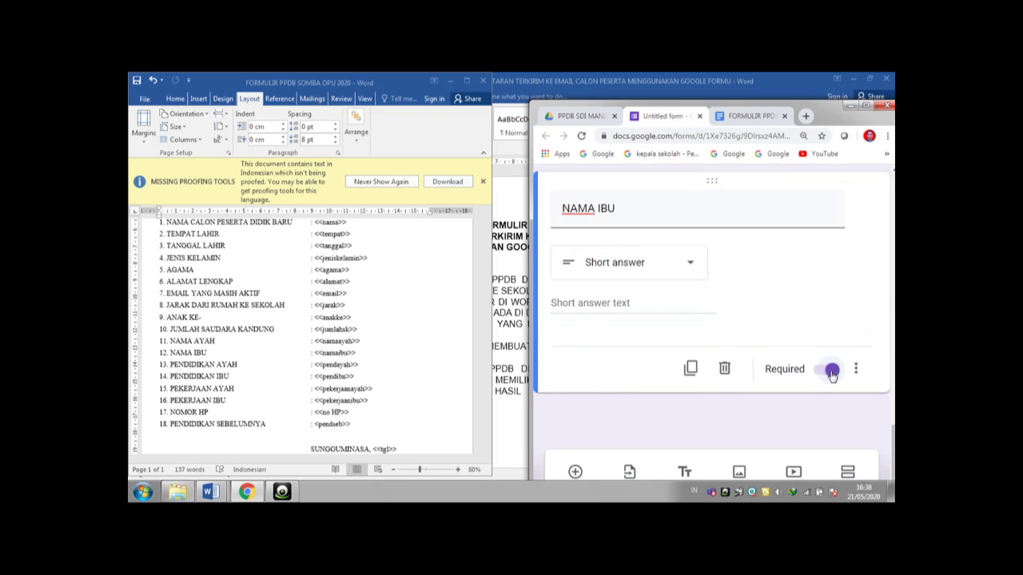
- Add a required short-answer question 'PENDIDIKAN AYAH'
click(576, 473)
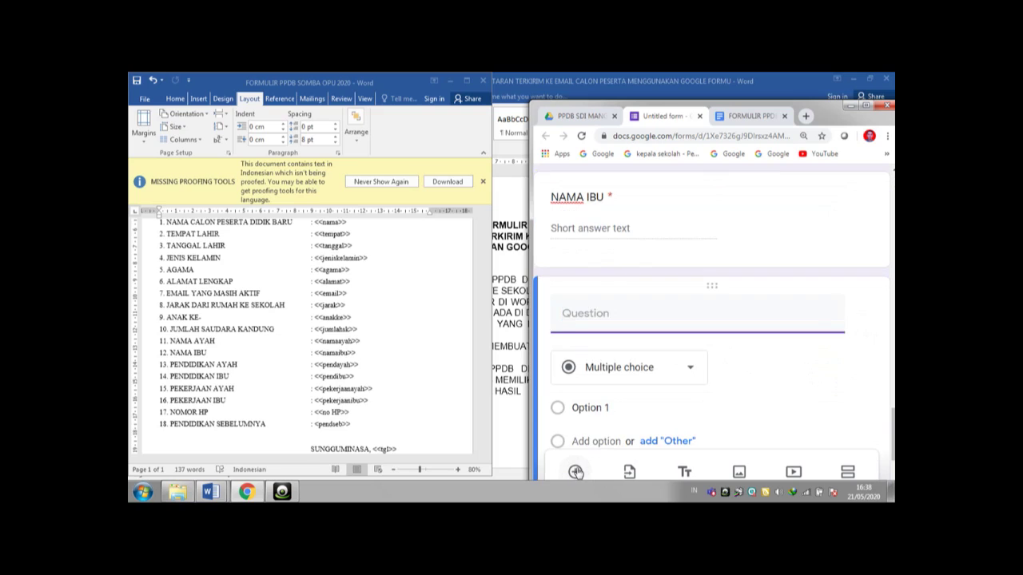
text(PENDIDIKAN AYAH)
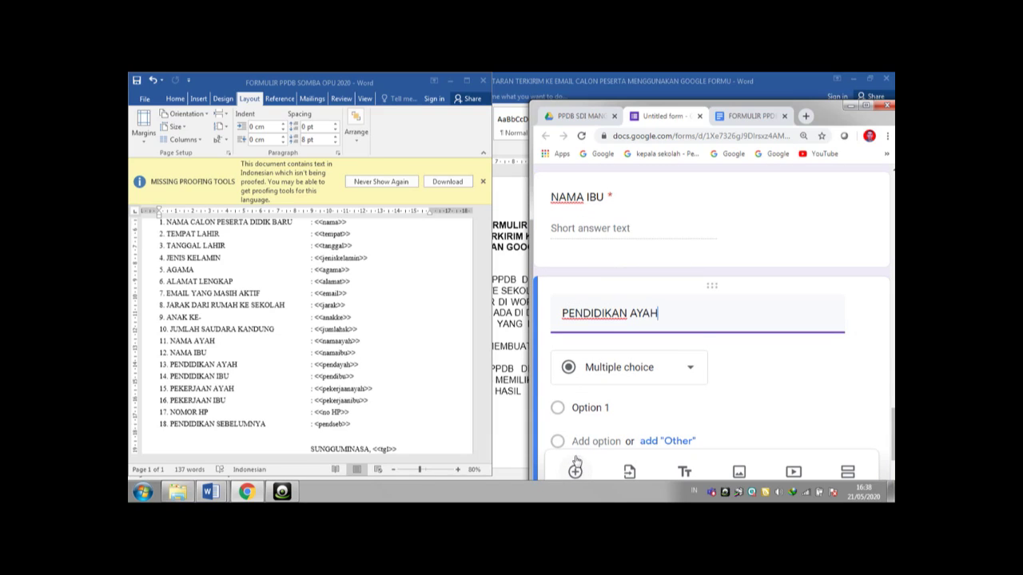
click(765, 402)
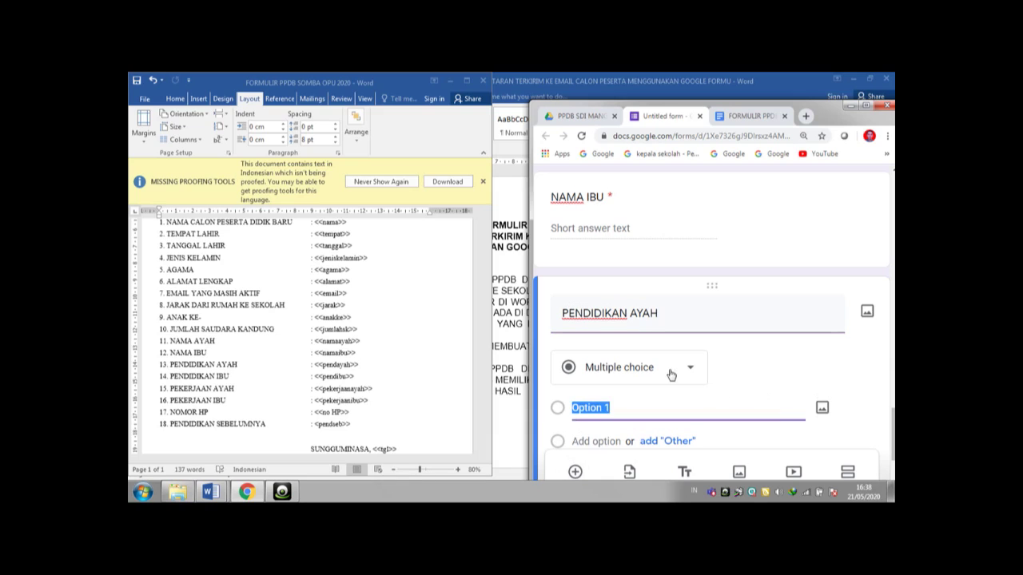
click(692, 370)
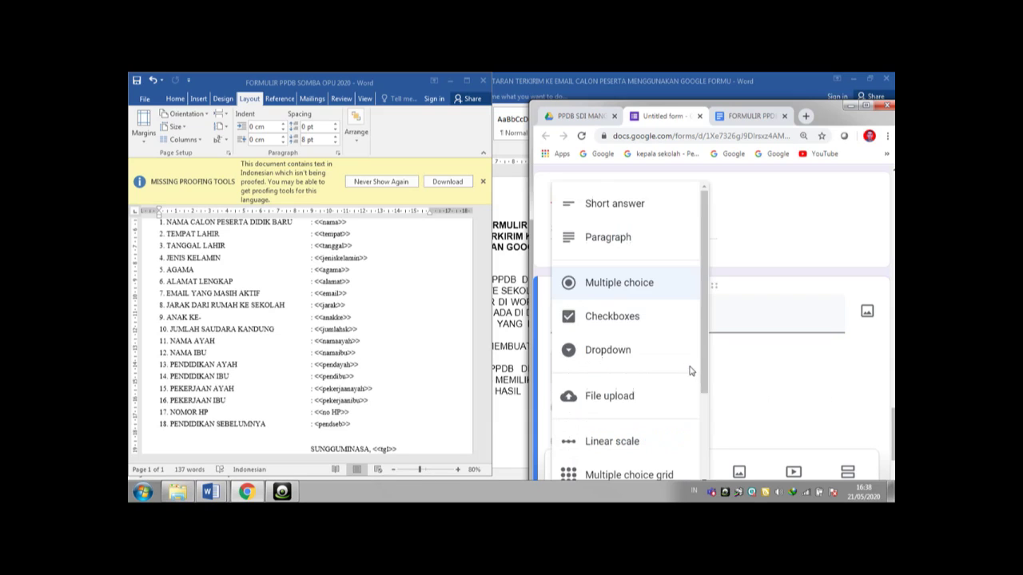
click(646, 205)
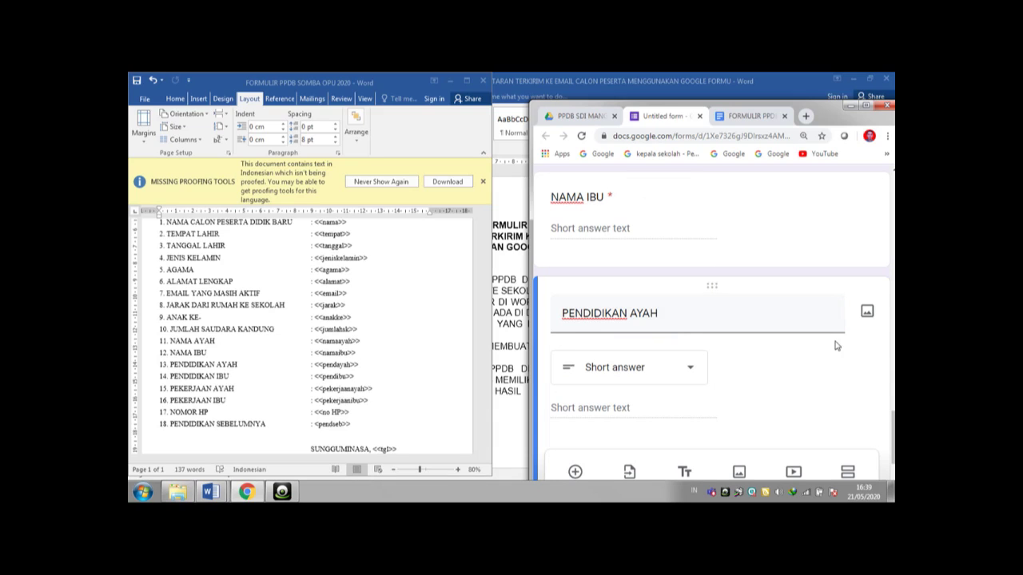
scroll(836, 345, down, 2)
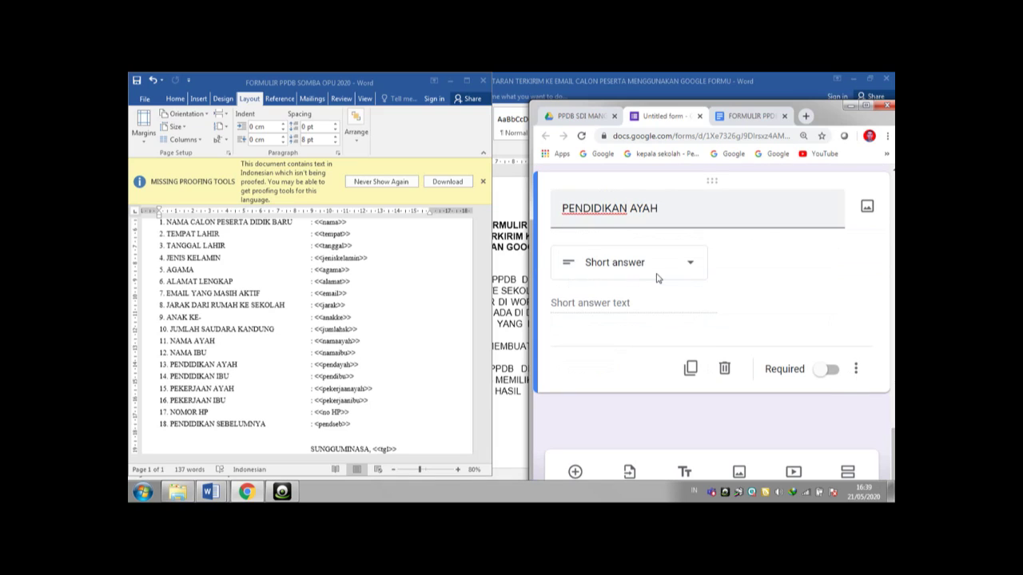
click(837, 375)
click(692, 269)
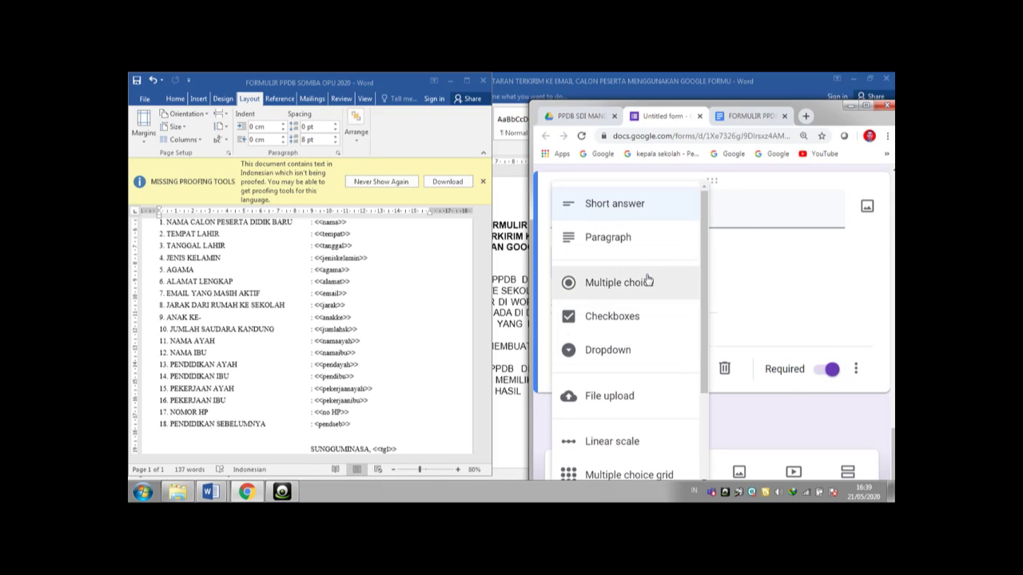
click(787, 295)
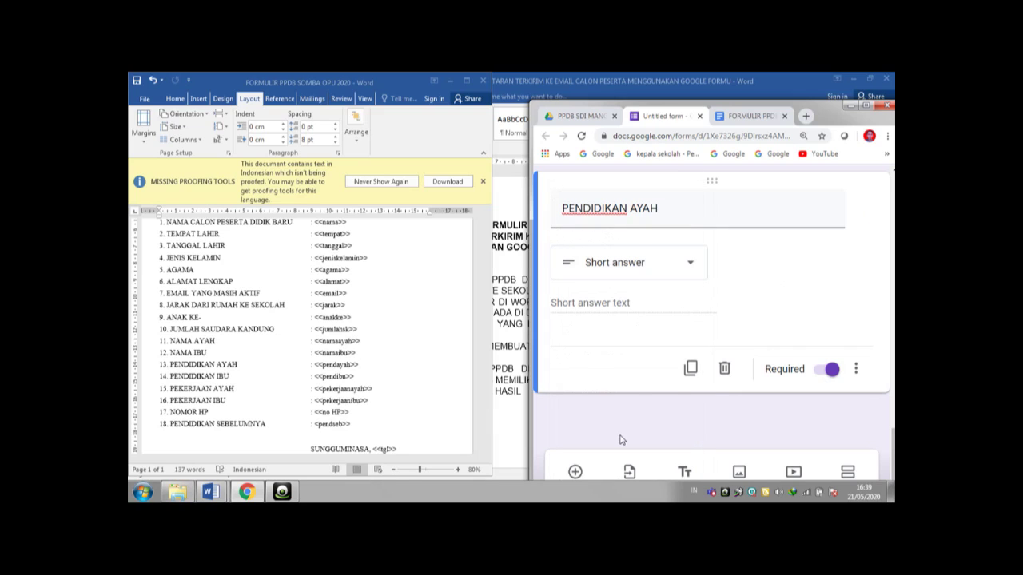
- Add a required short-answer question 'PENDIDIKAN IBU'
click(575, 473)
text(P)
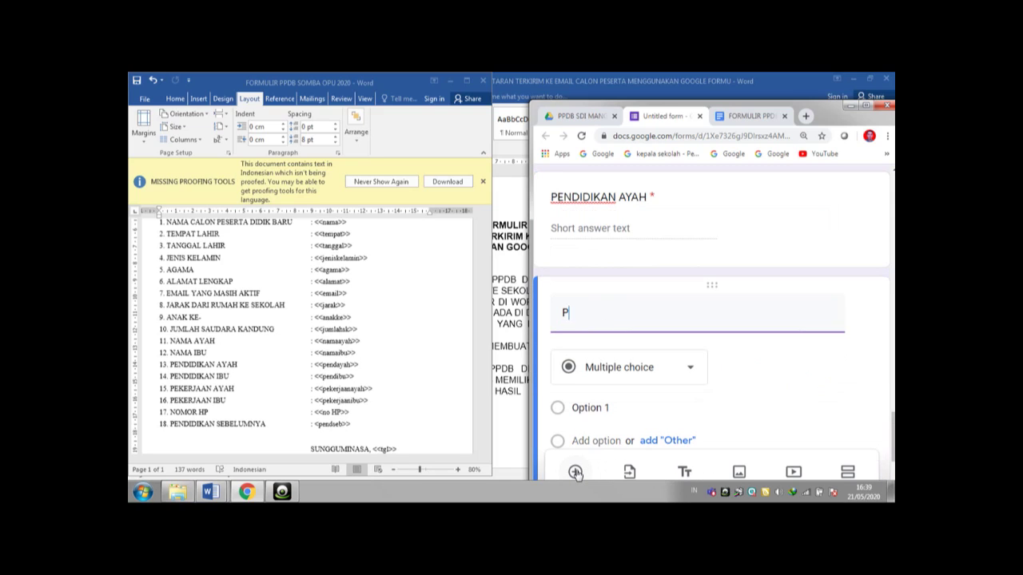
text(ENDIDIKAN IBU)
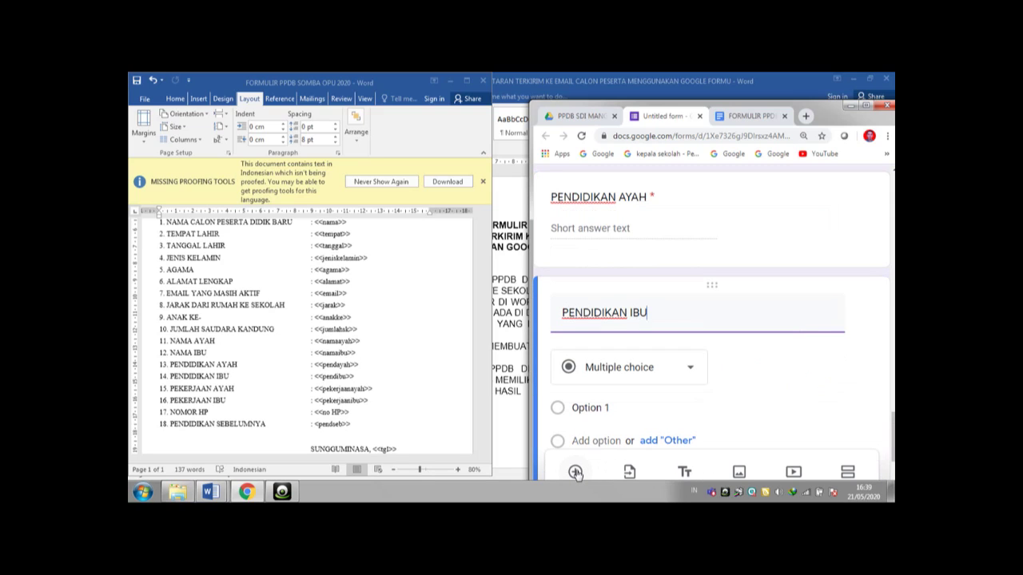
click(777, 372)
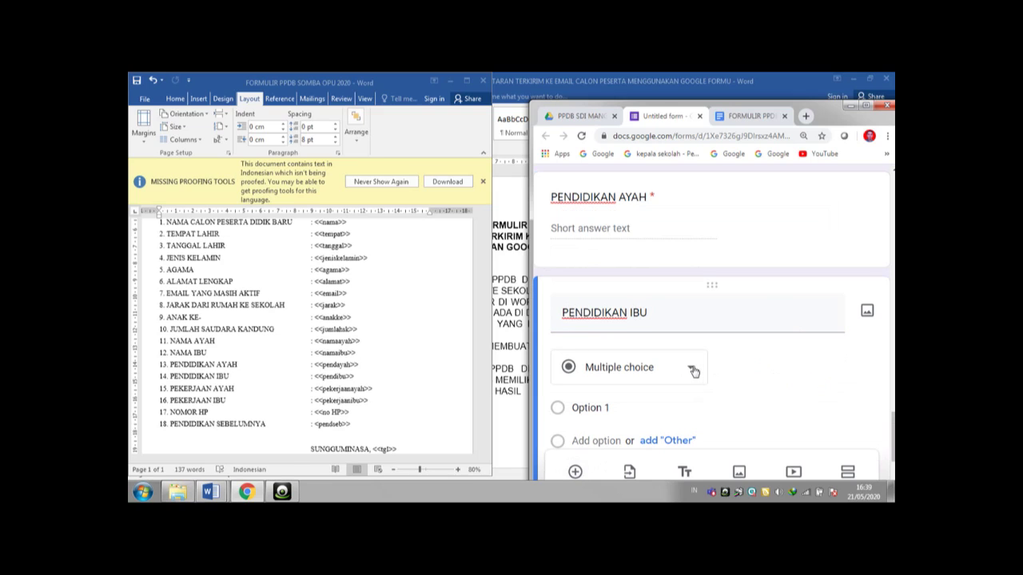
click(692, 370)
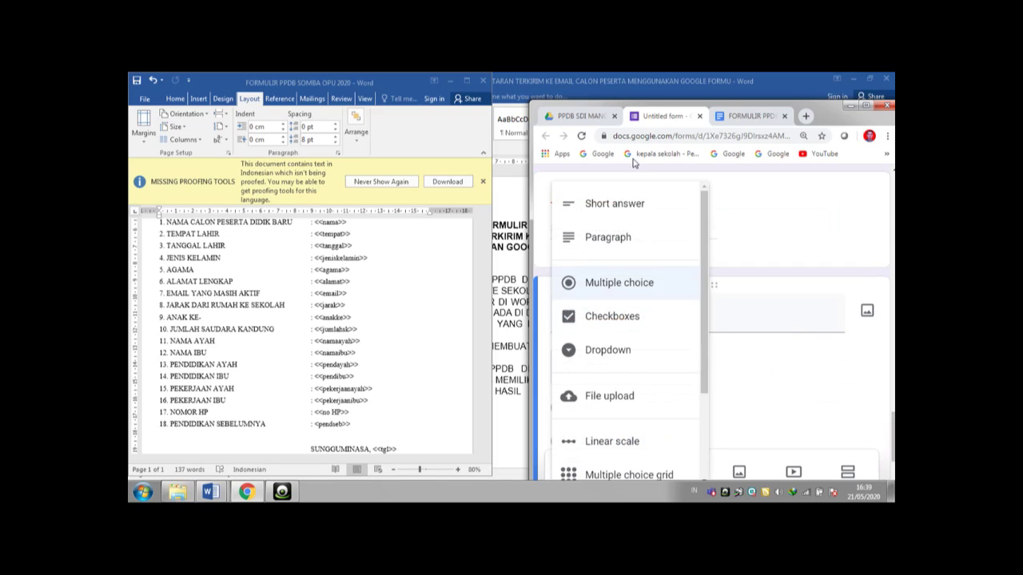
click(639, 204)
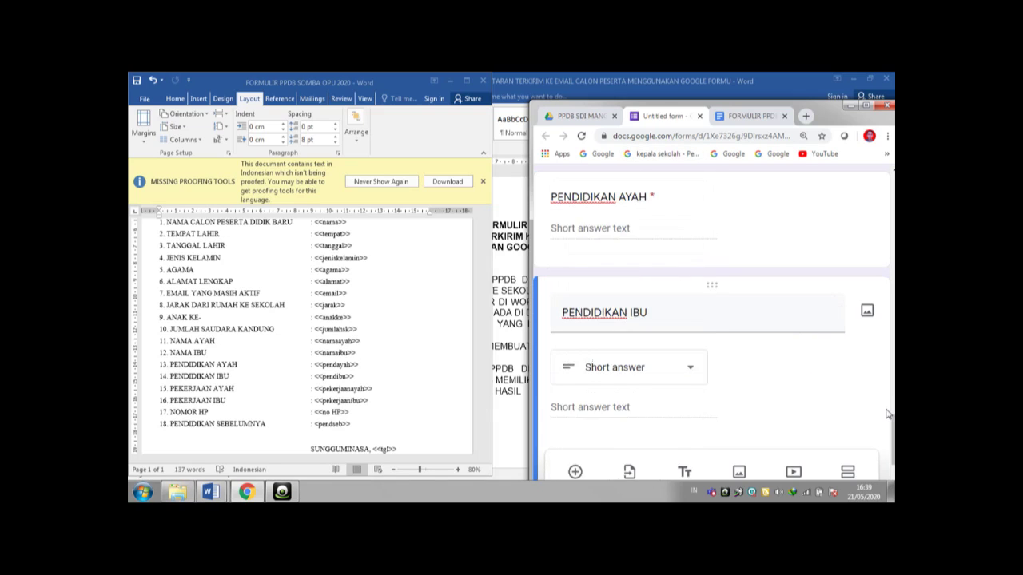
drag(893, 424, 894, 433)
scroll(892, 435, down, 1)
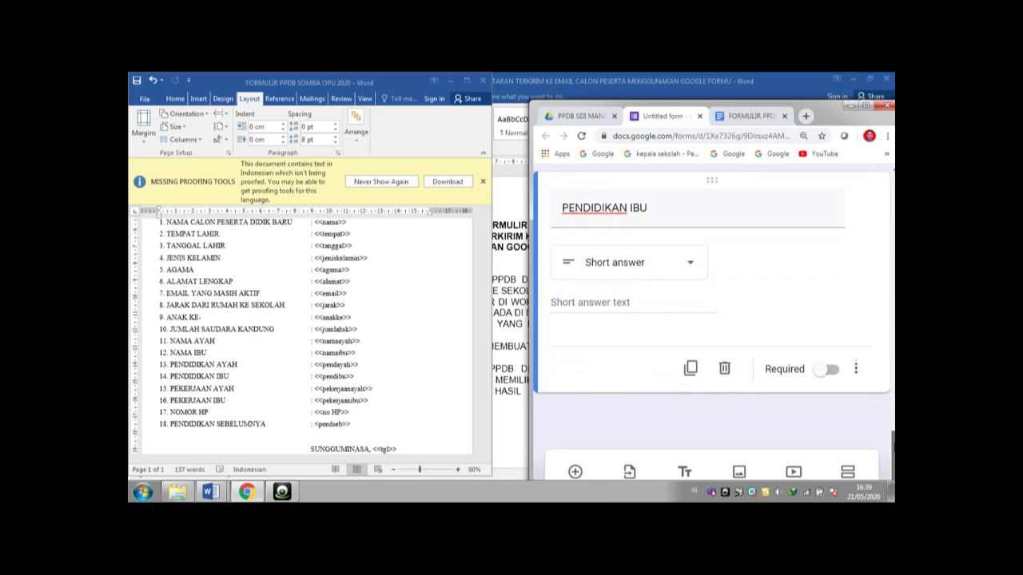
click(847, 369)
click(836, 376)
click(831, 371)
click(575, 473)
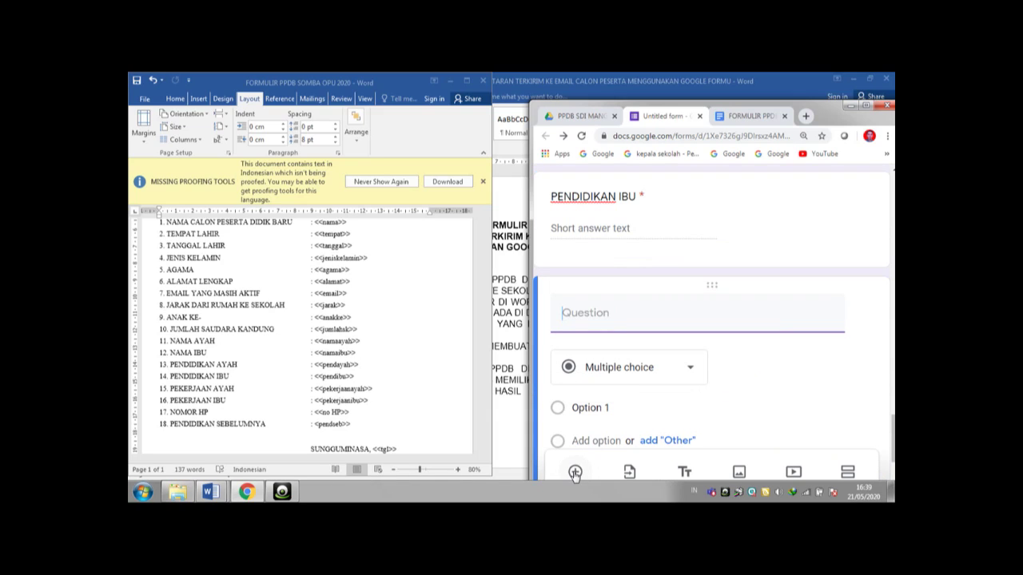
- Title the new question 'PEKERJAAN AYAH' and make it required
text(PEKERJAAN AYAH)
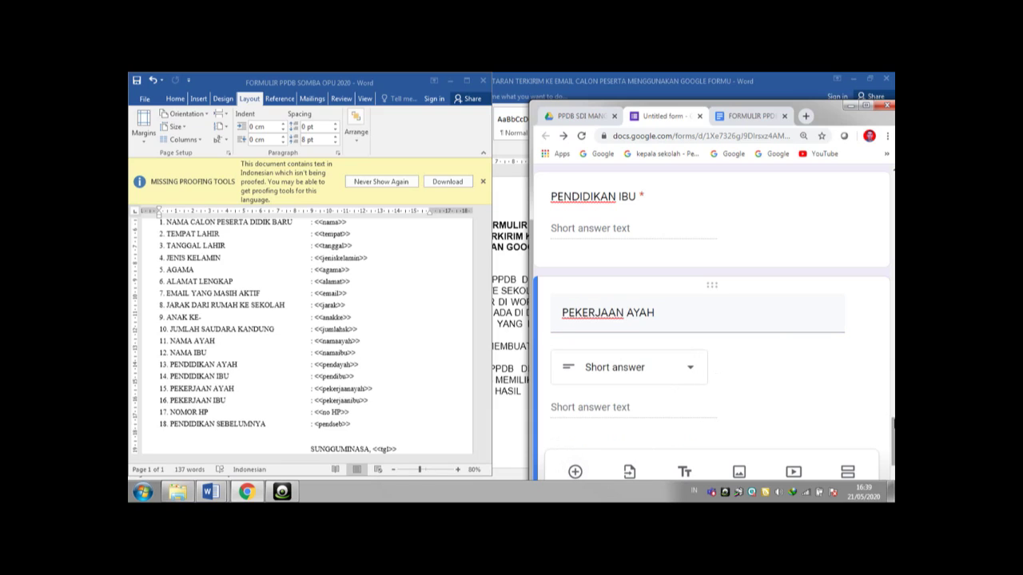
drag(893, 436, 894, 453)
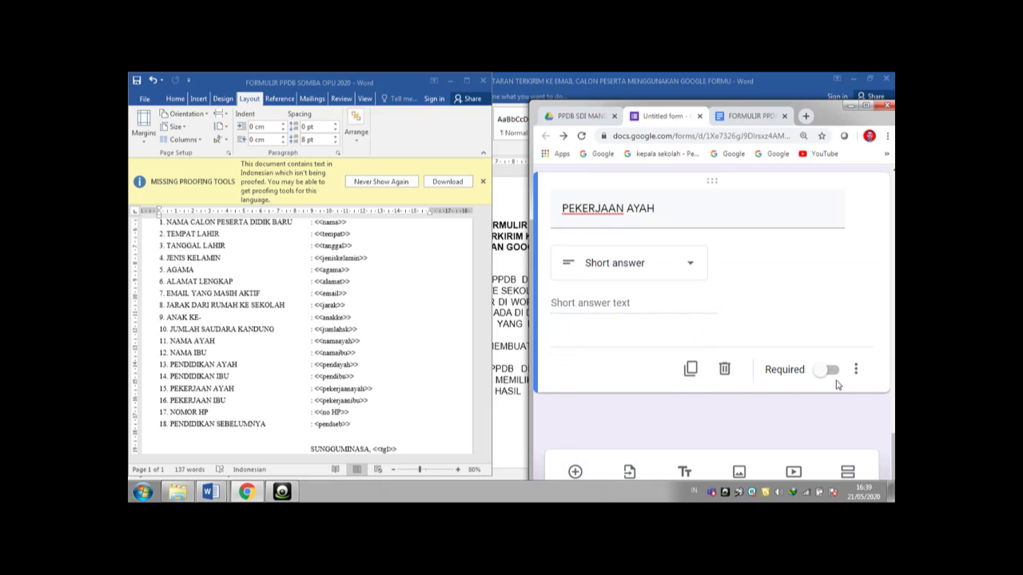
click(831, 371)
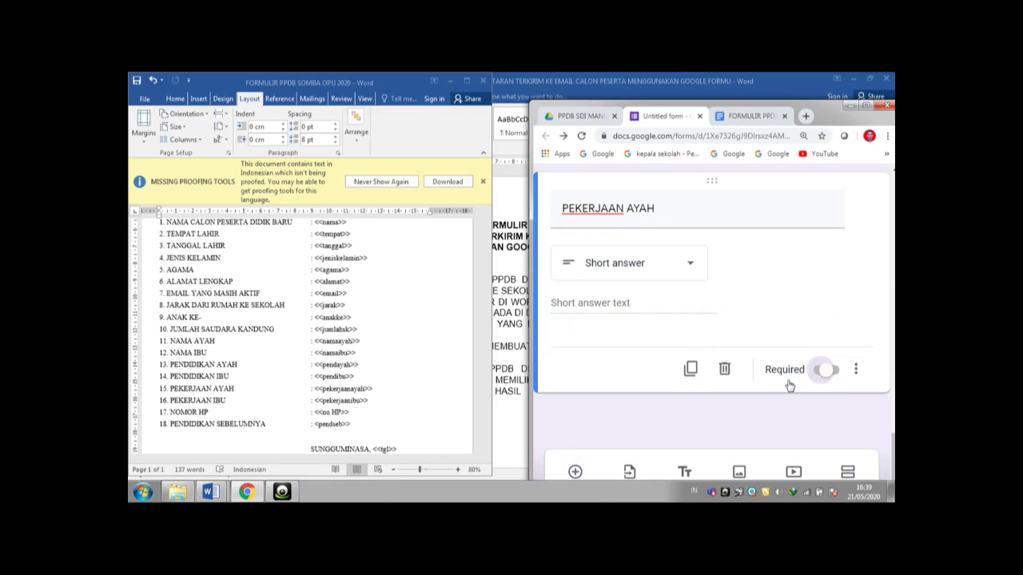
- Add a required short-answer question 'PEKERJAAN IBU'
click(575, 473)
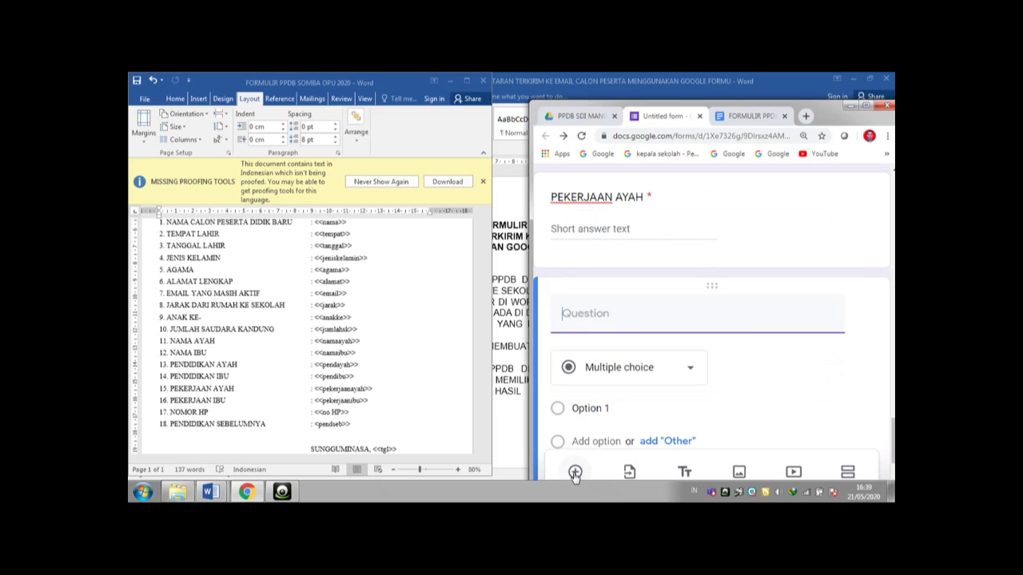
text(PEKERJAAN IBU)
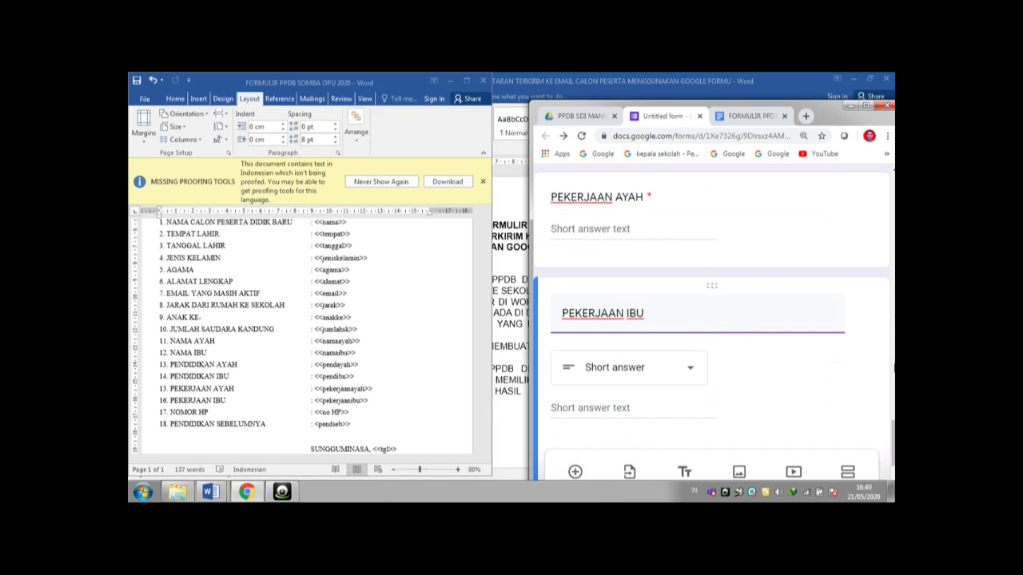
drag(894, 425, 894, 438)
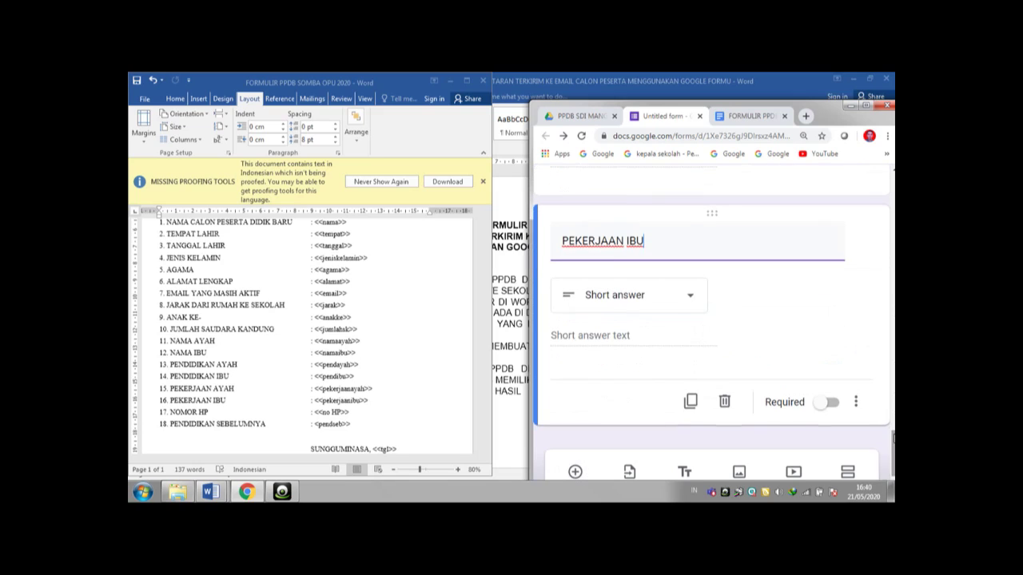
click(836, 409)
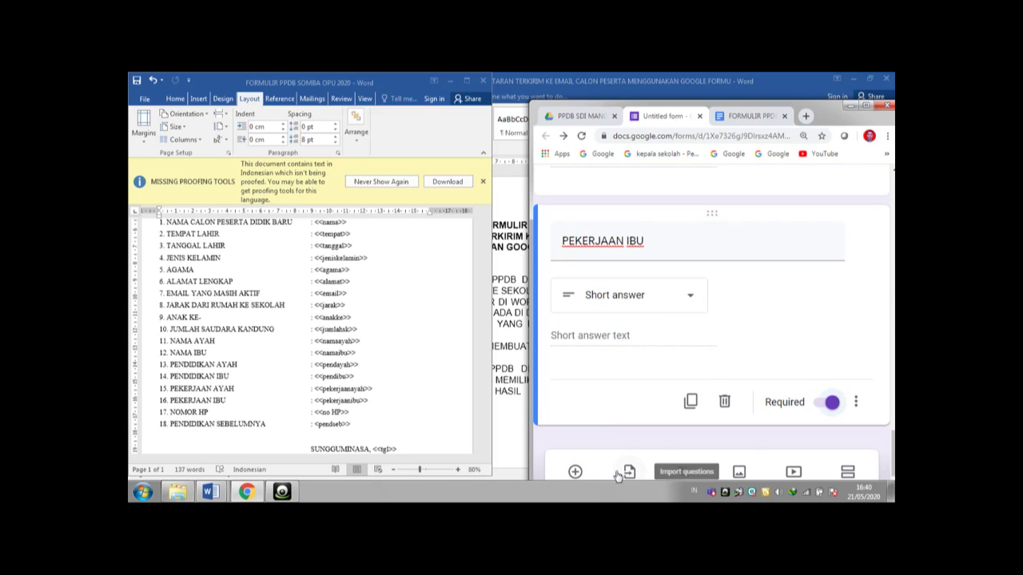
- Add a required number-only question 'NOMOR HP/WA'
click(575, 473)
text(NOMOR HP/WA)
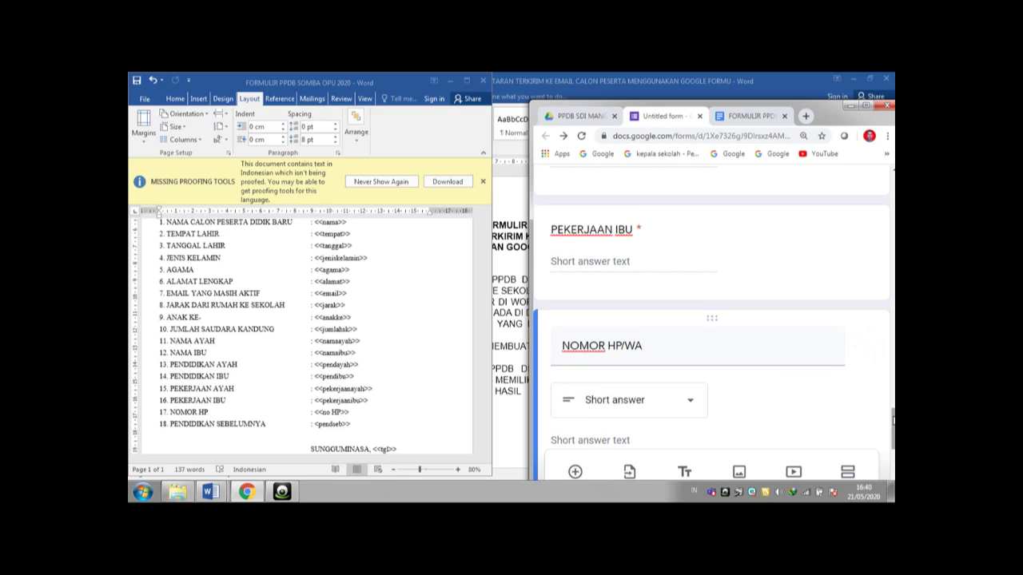
drag(894, 420, 894, 436)
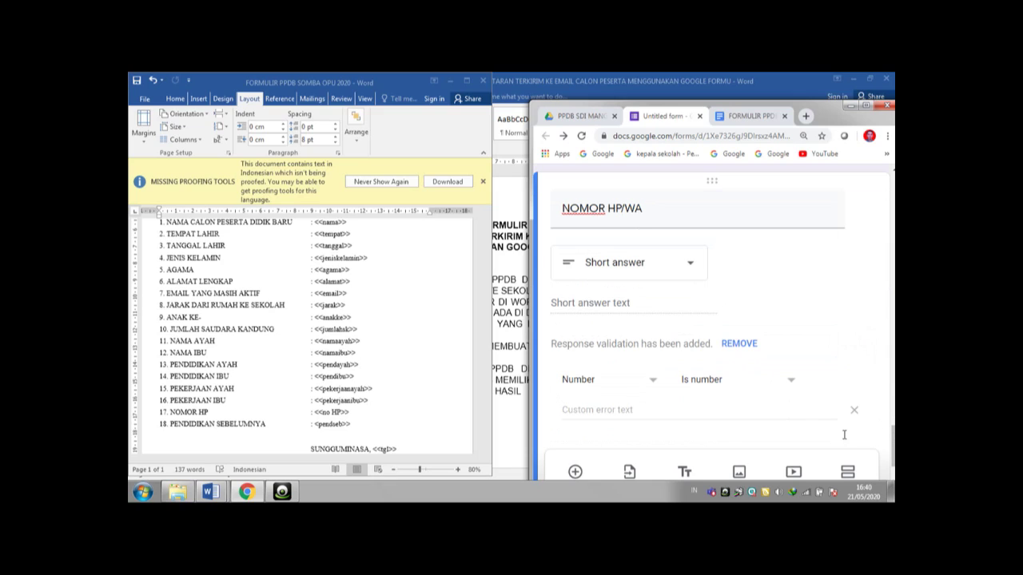
drag(893, 450, 893, 463)
click(827, 369)
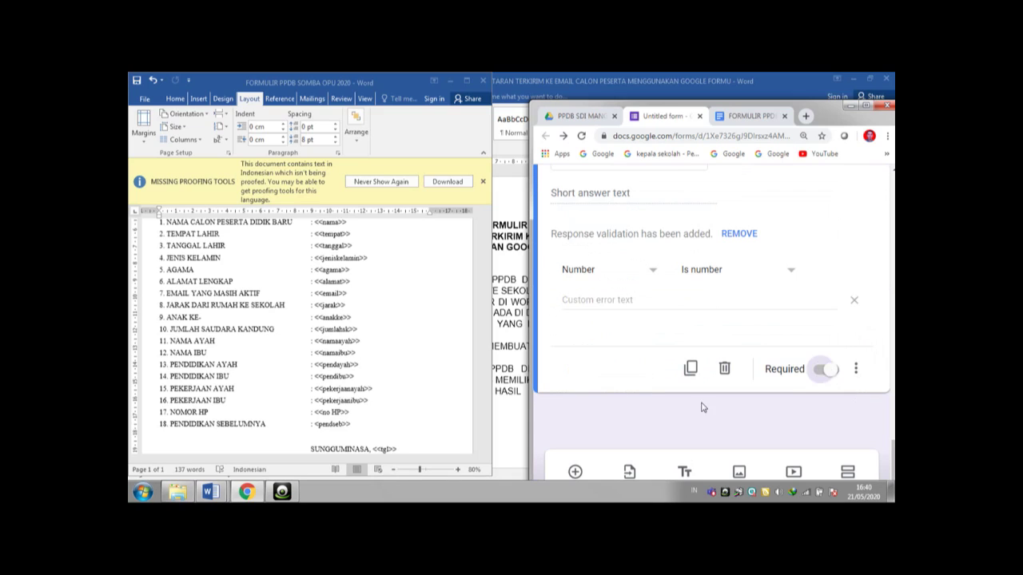
click(575, 473)
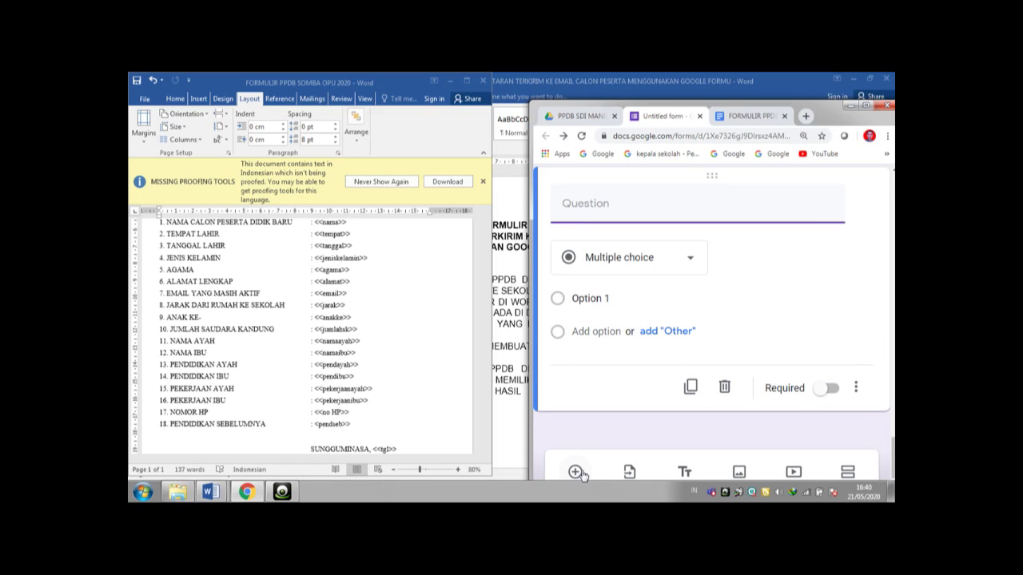
- Title the question 'PENDIDIKAN SEBELUMNYA', give it options TK/PAUD and RUMAH TANGGA, and require it
text(PENDIDIKAN S)
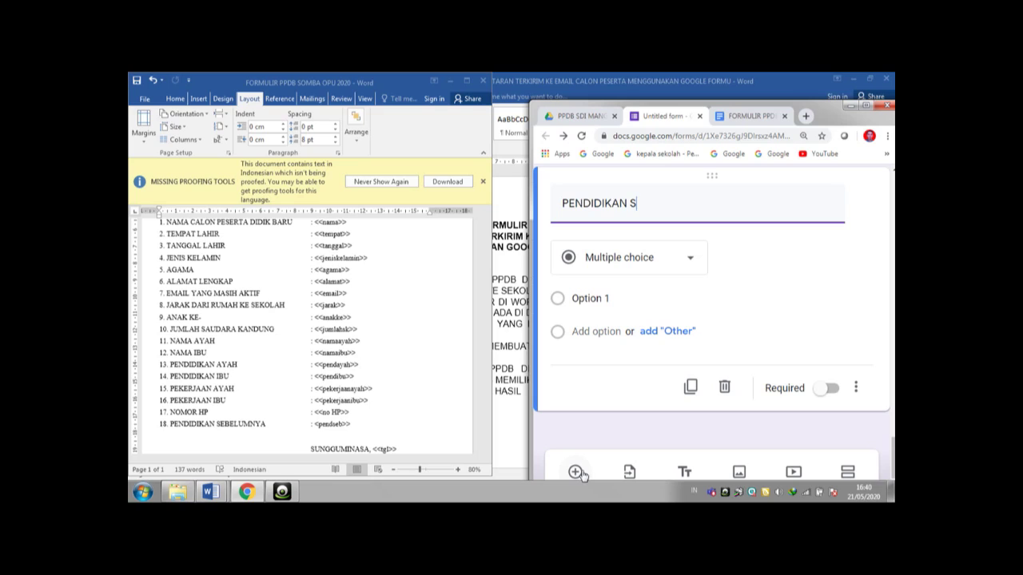
text(EBELUMNYA)
click(596, 300)
text(TK/PAUD)
click(602, 331)
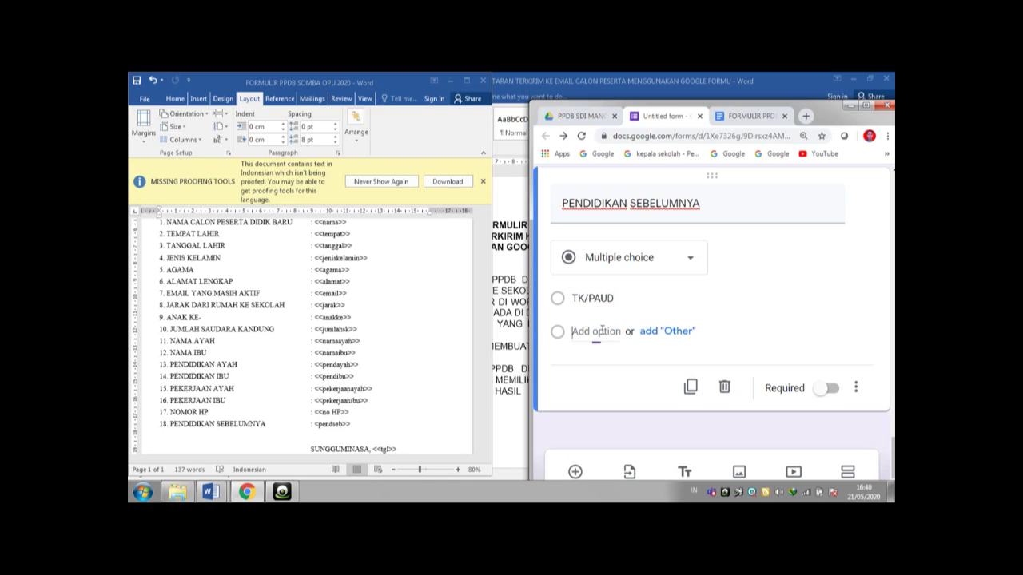
text(RUMAH TANGGA)
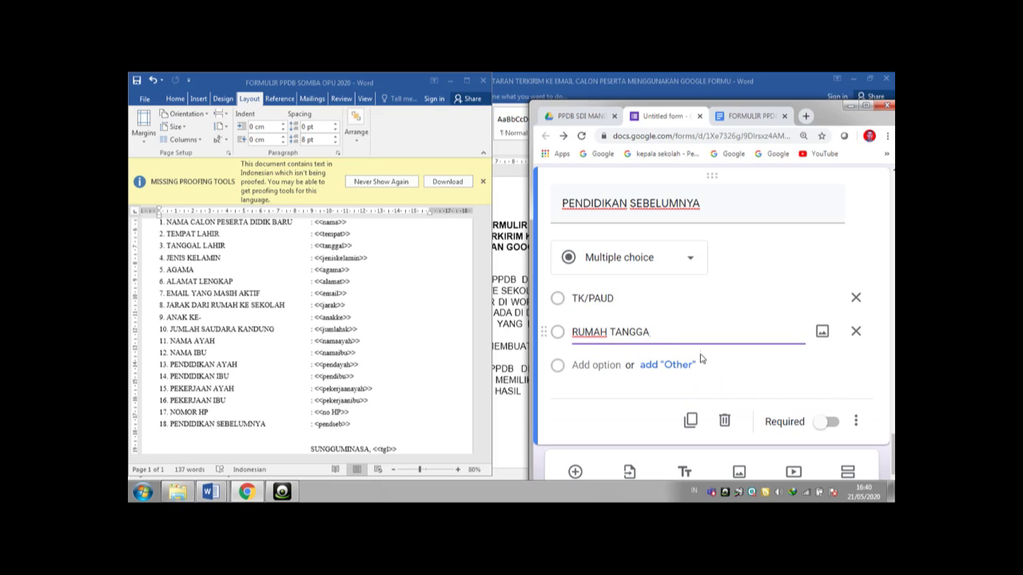
click(833, 427)
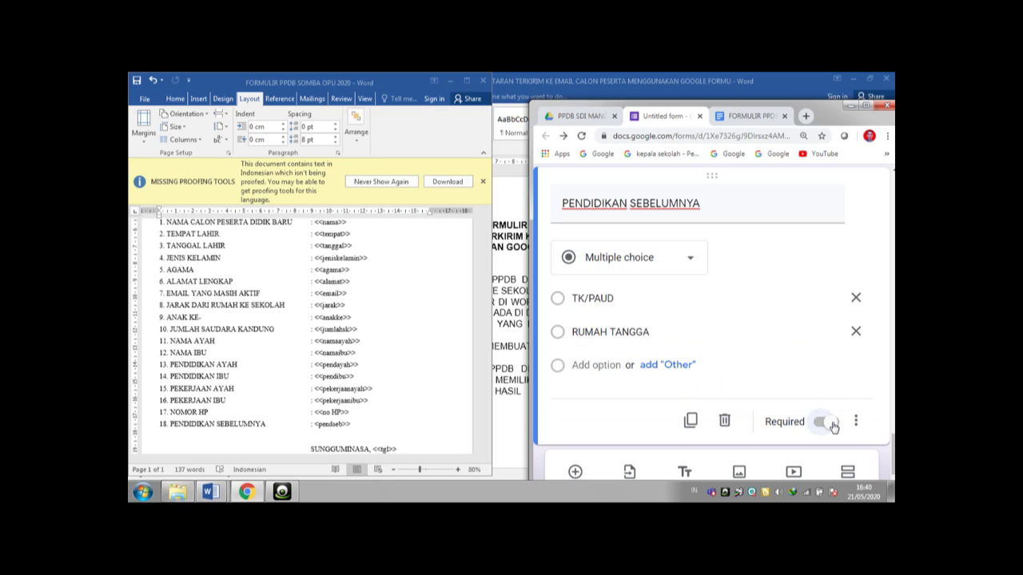
click(575, 473)
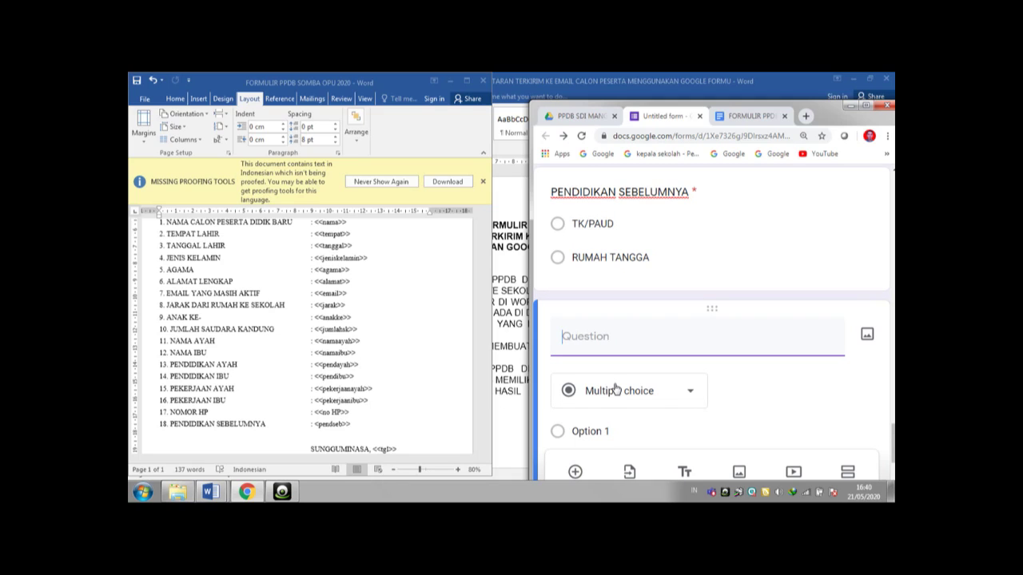
- Title the question 'LAMPIRAN SCAN AKTE KELAHIRAN' and change its type to File upload
text(LAMPIRAN S)
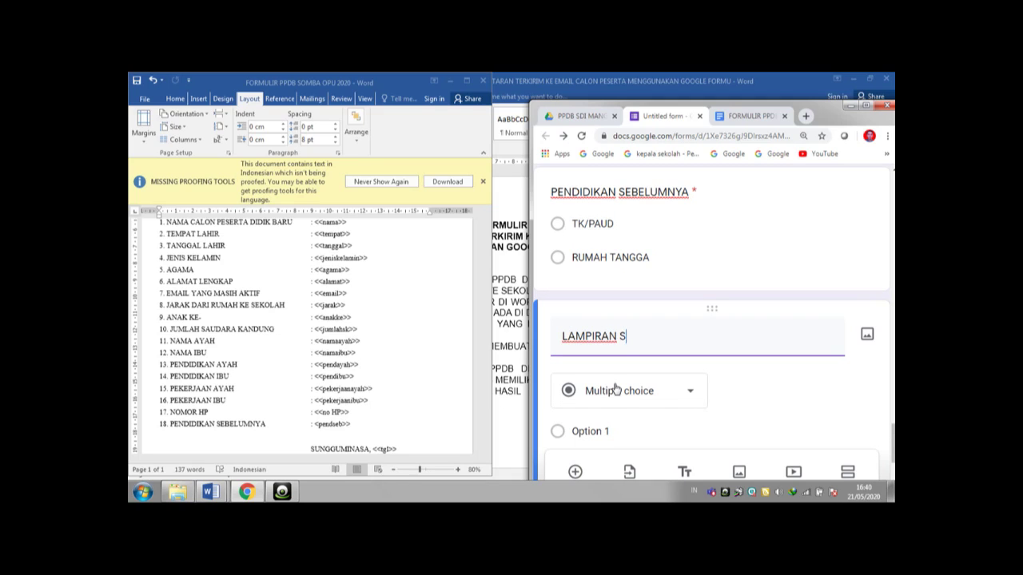
text(CAN AKTE KELAHIRAN)
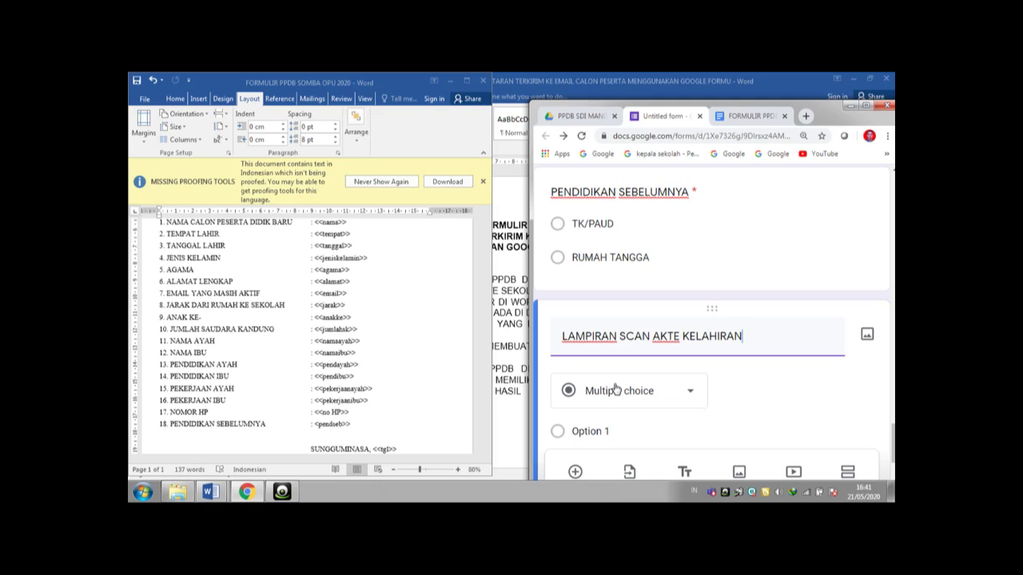
text( DAN KARTU KE)
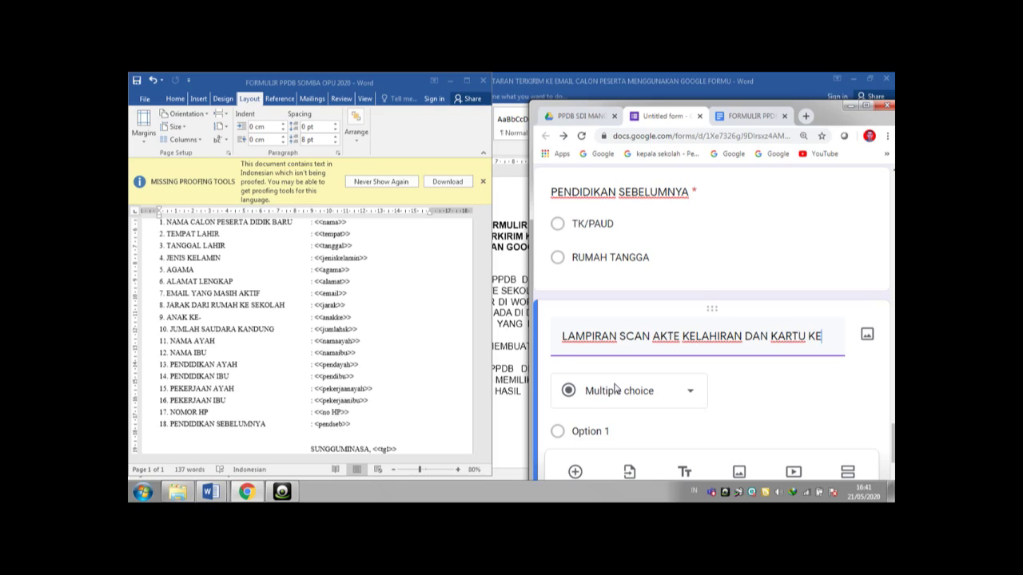
key(BackSpace)
key(BackSpace)
key(BackSpace)
key(BackSpace)
key(BackSpace)
key(BackSpace)
key(BackSpace)
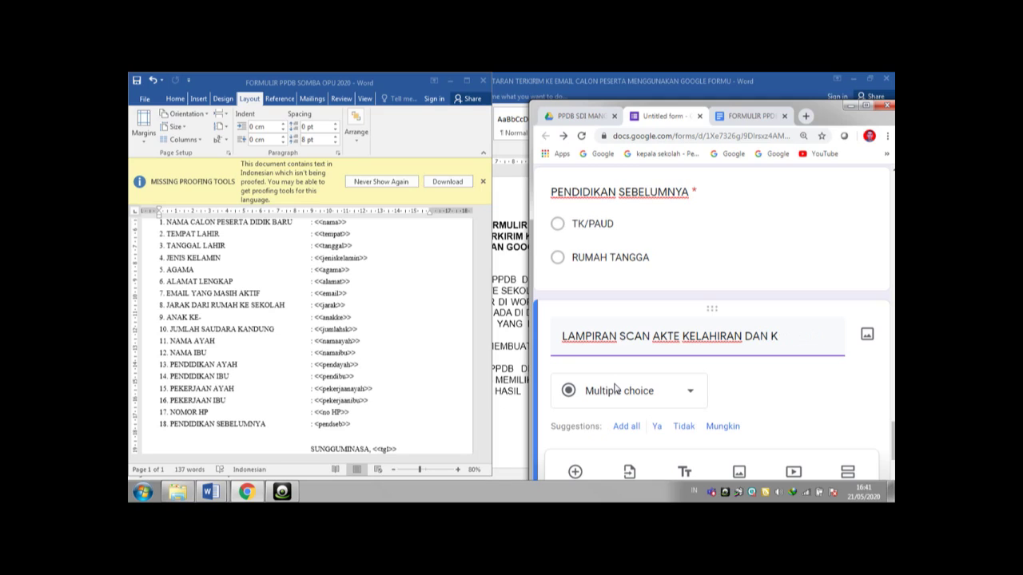
key(BackSpace)
key(BackSpace)
key(BackSpace)
key(BackSpace)
key(BackSpace)
key(BackSpace)
key(BackSpace)
text(N)
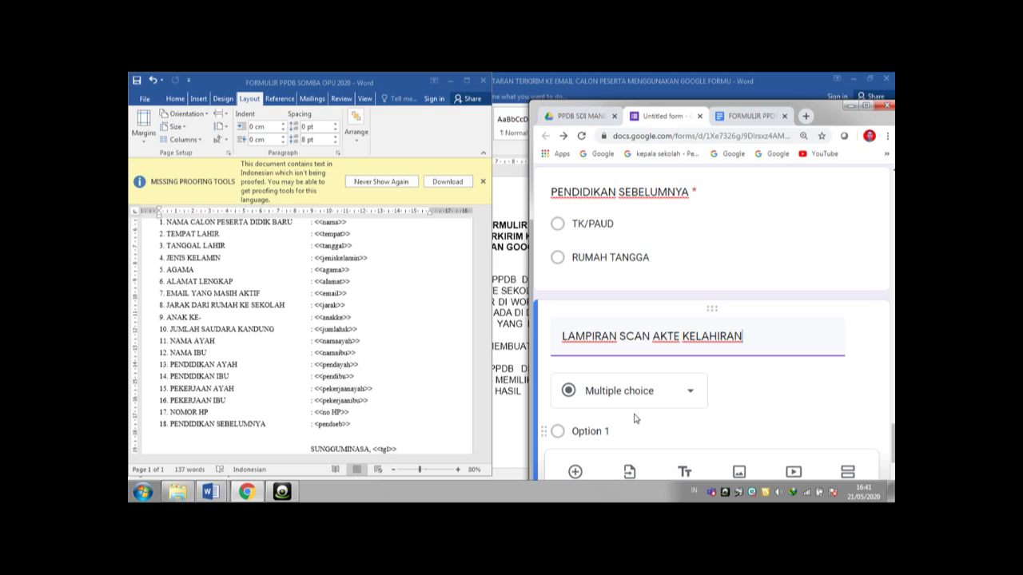
click(692, 393)
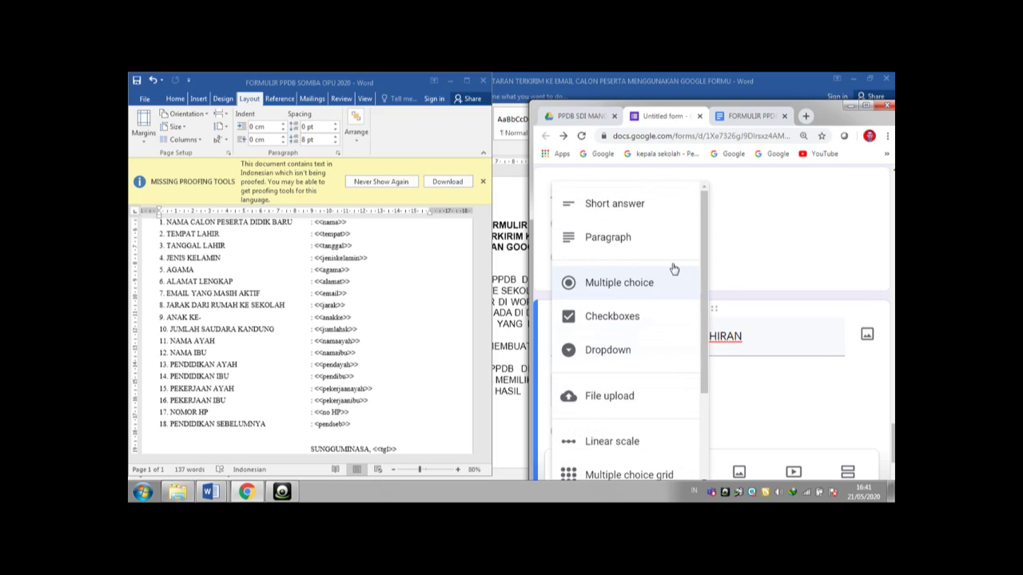
click(644, 404)
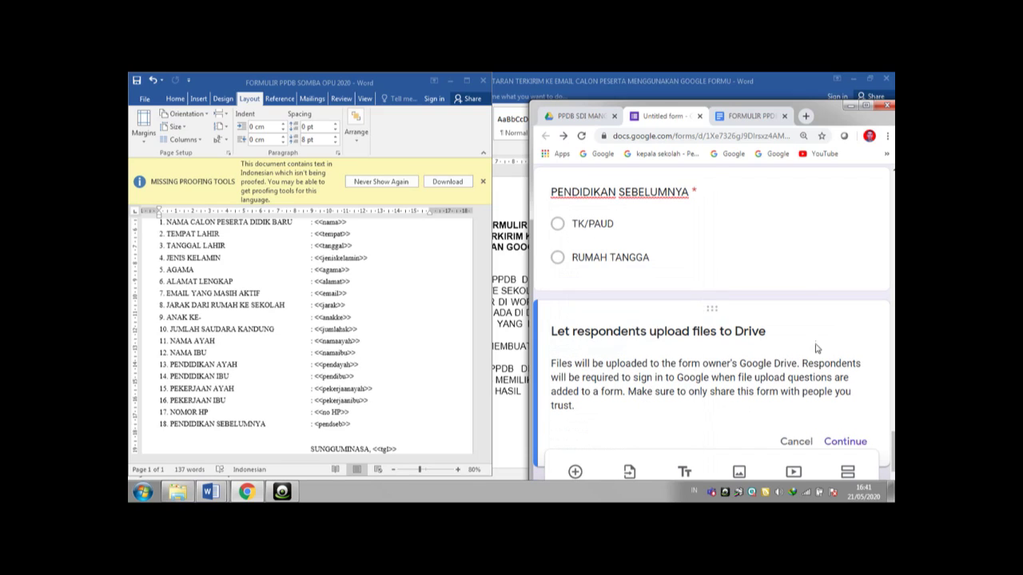
- Allow only PDF and Image uploads and make the question required
click(865, 107)
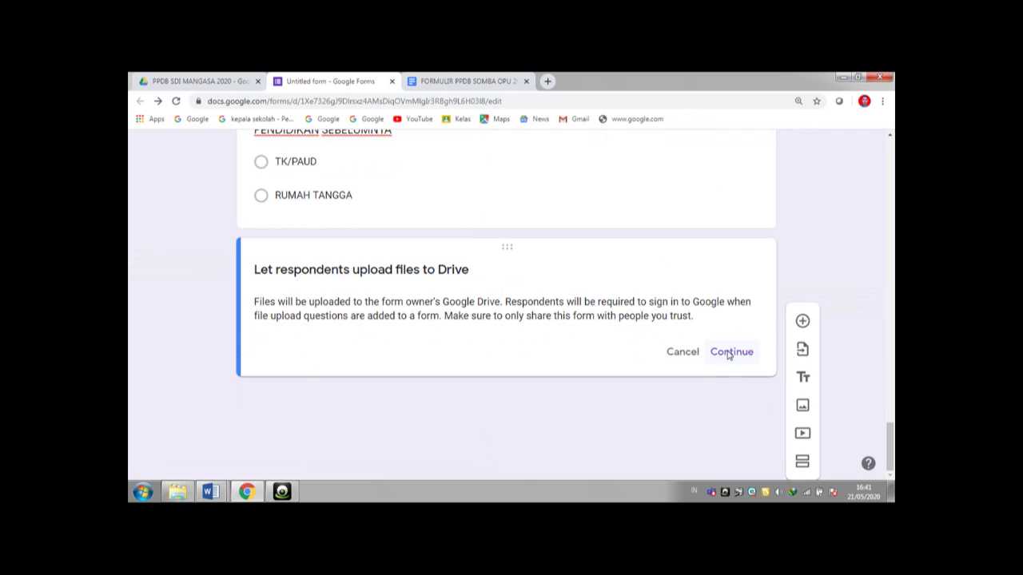
click(728, 352)
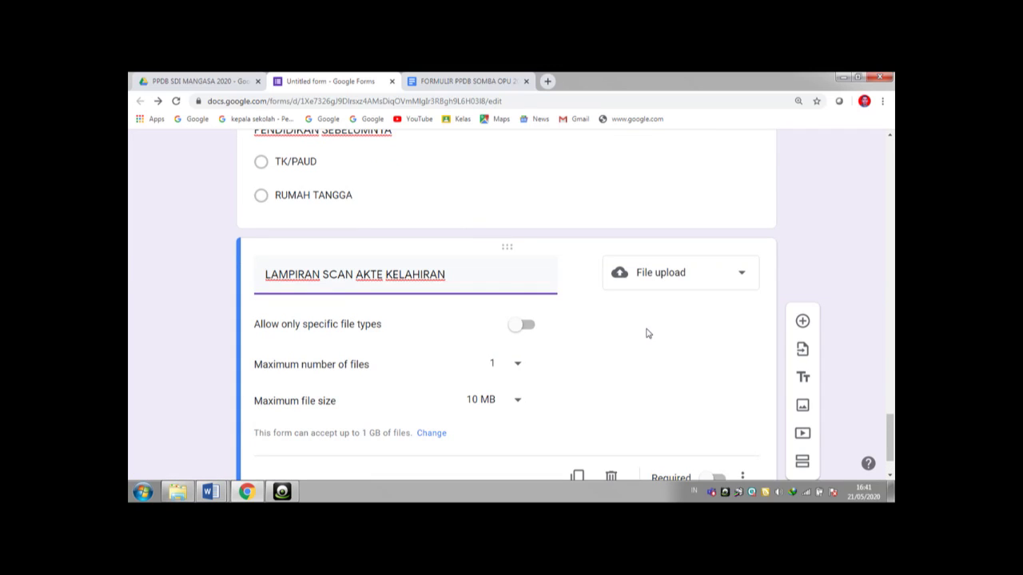
click(526, 326)
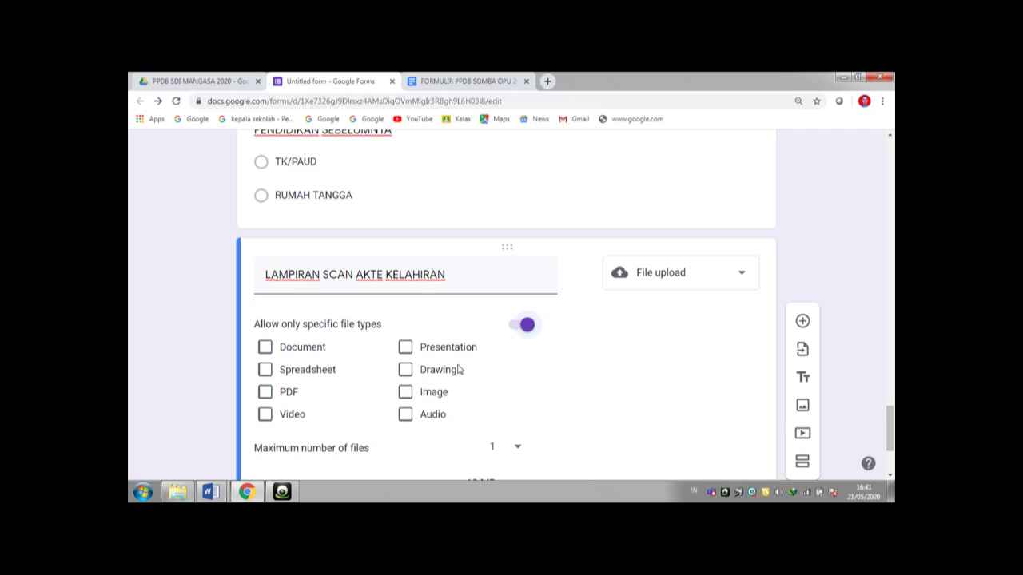
click(265, 392)
click(406, 394)
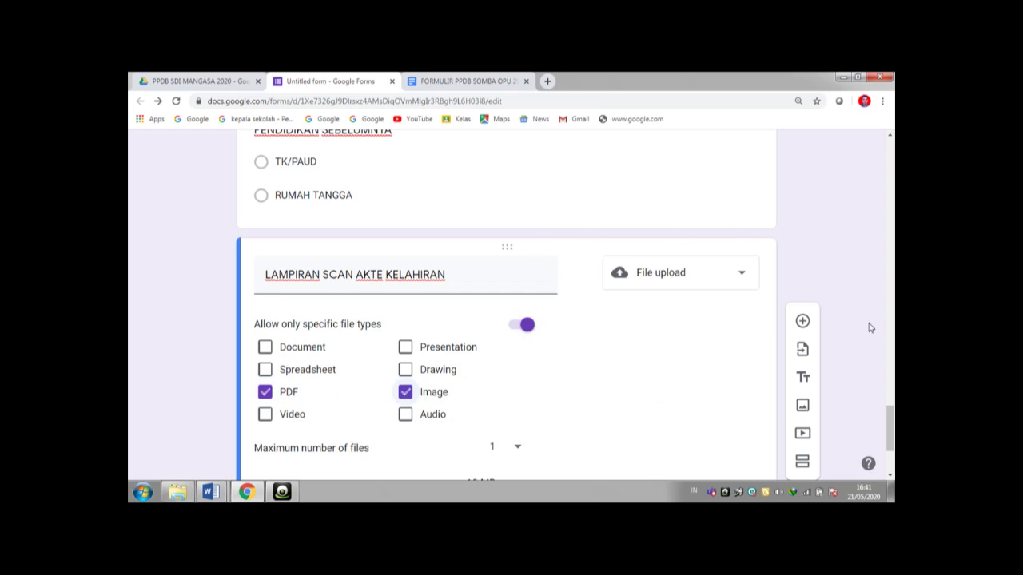
scroll(889, 423, down, 2)
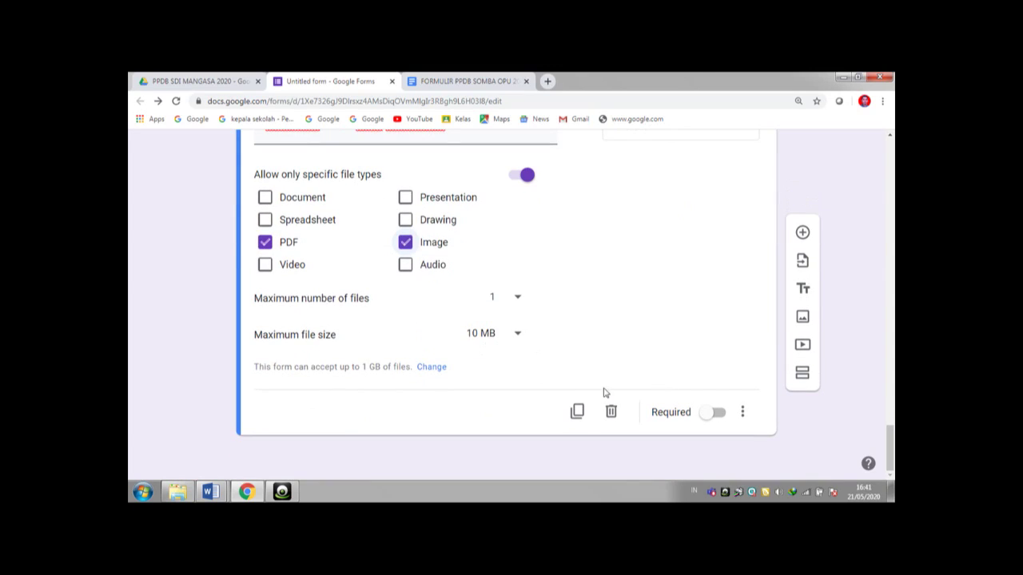
click(720, 420)
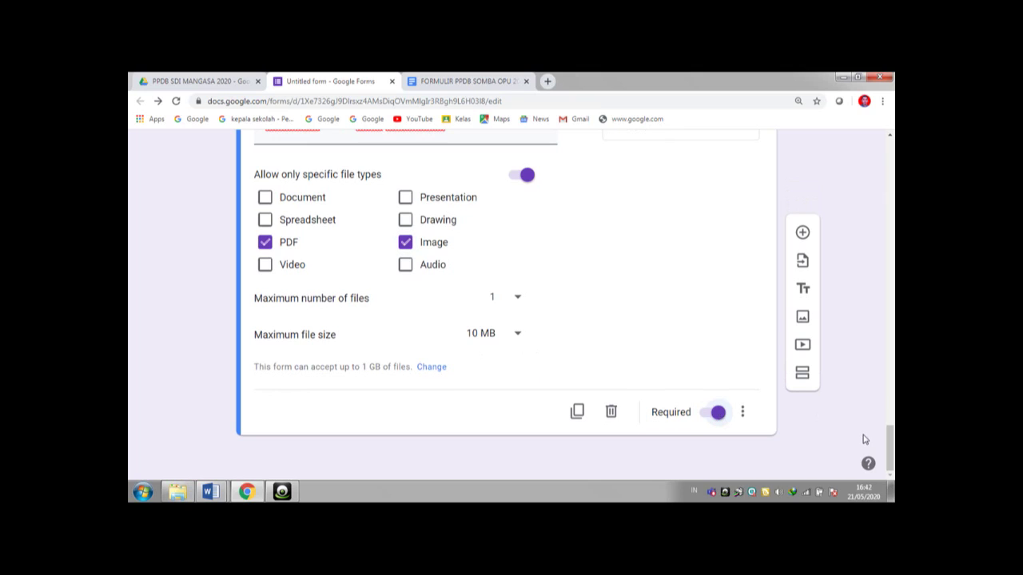
- Add a question titled 'LAMPIRAN SCAN KARTU KELUARGA'
click(803, 234)
text(LAMPIRAN )
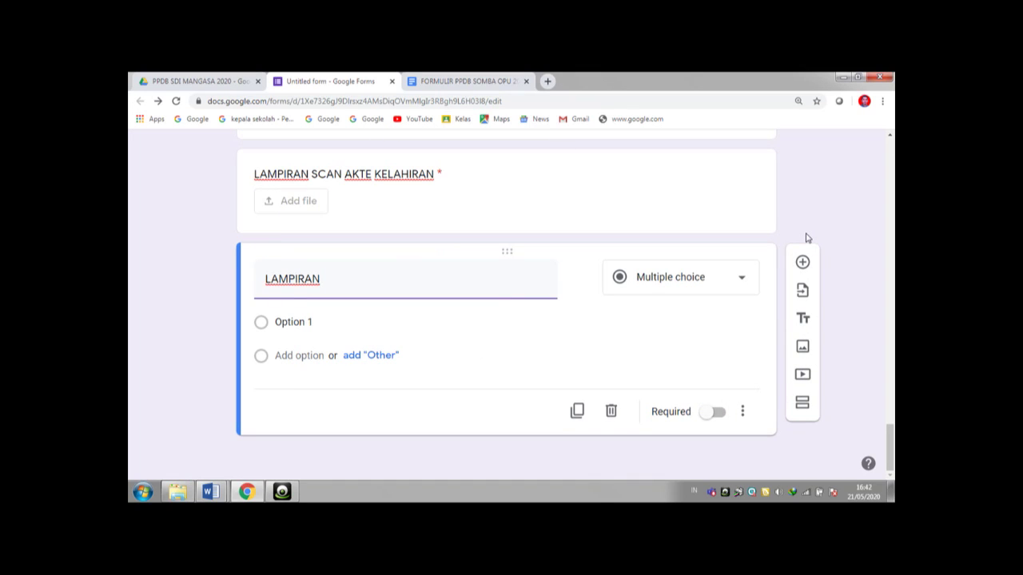
text(SCAN KARTU KER)
key(BackSpace)
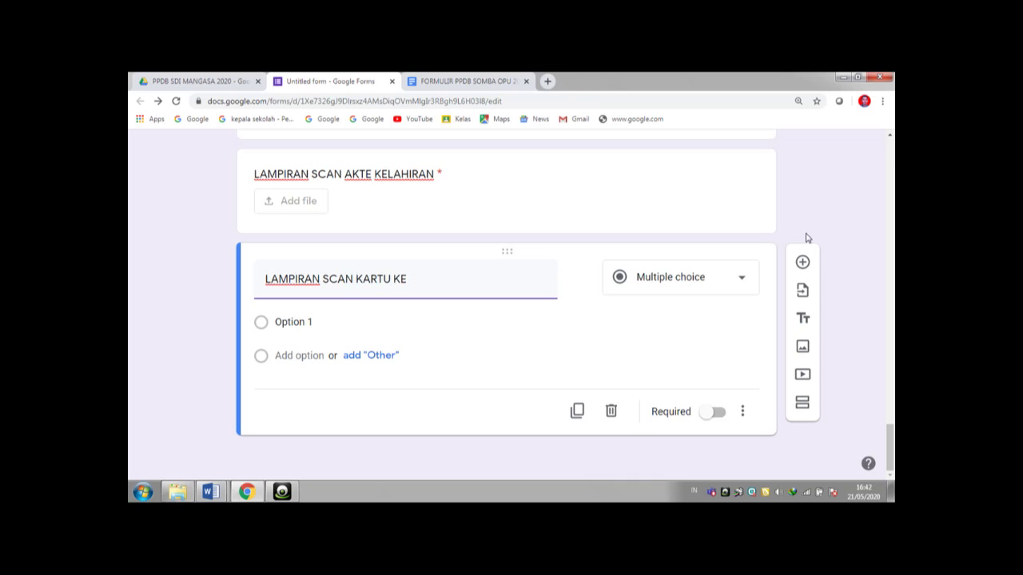
text(LUARGA)
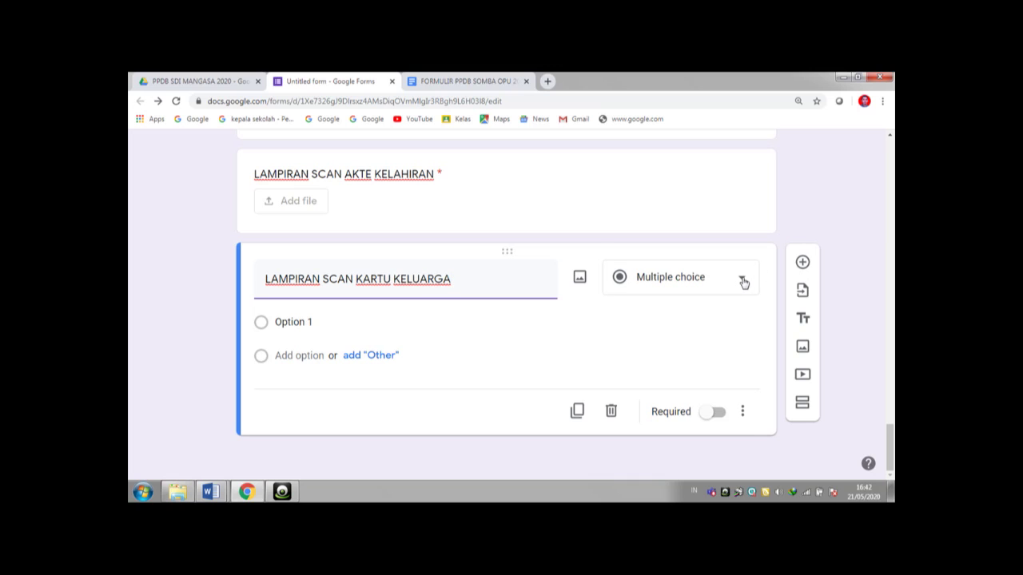
- Make it a required file upload accepting only PDF and image files, then add a blank question
click(742, 280)
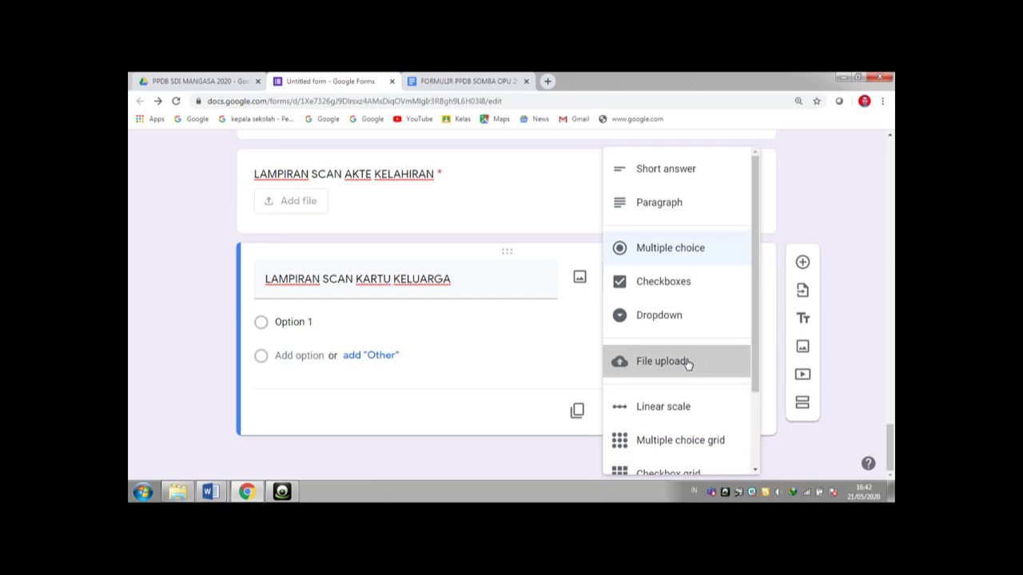
click(687, 364)
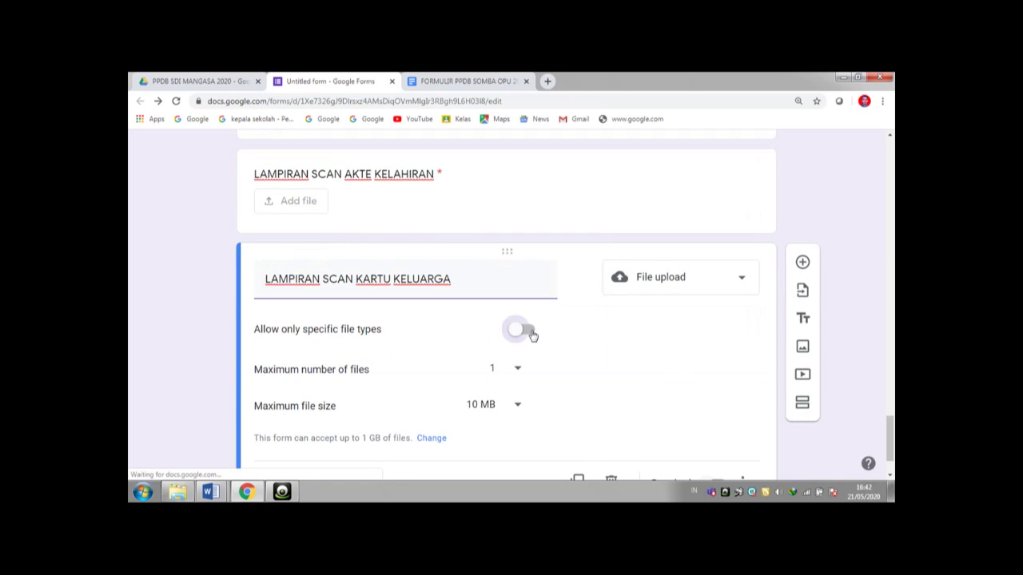
click(527, 333)
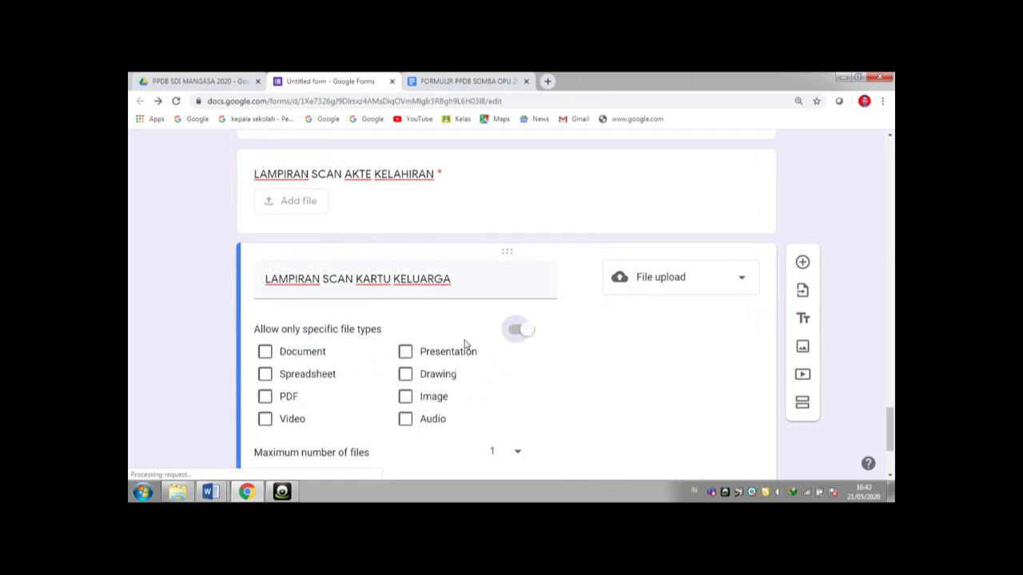
click(267, 398)
click(406, 397)
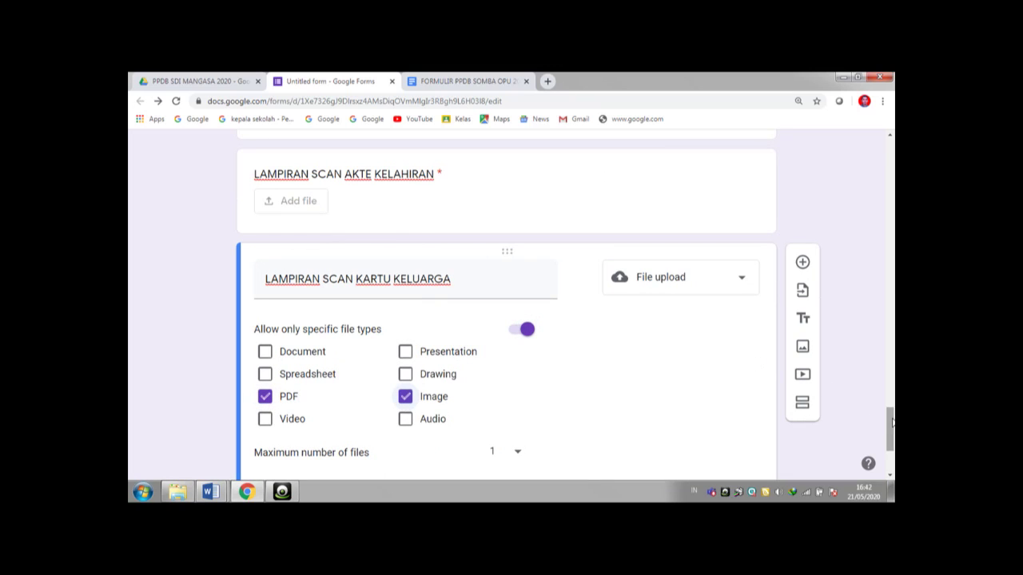
scroll(893, 422, down, 2)
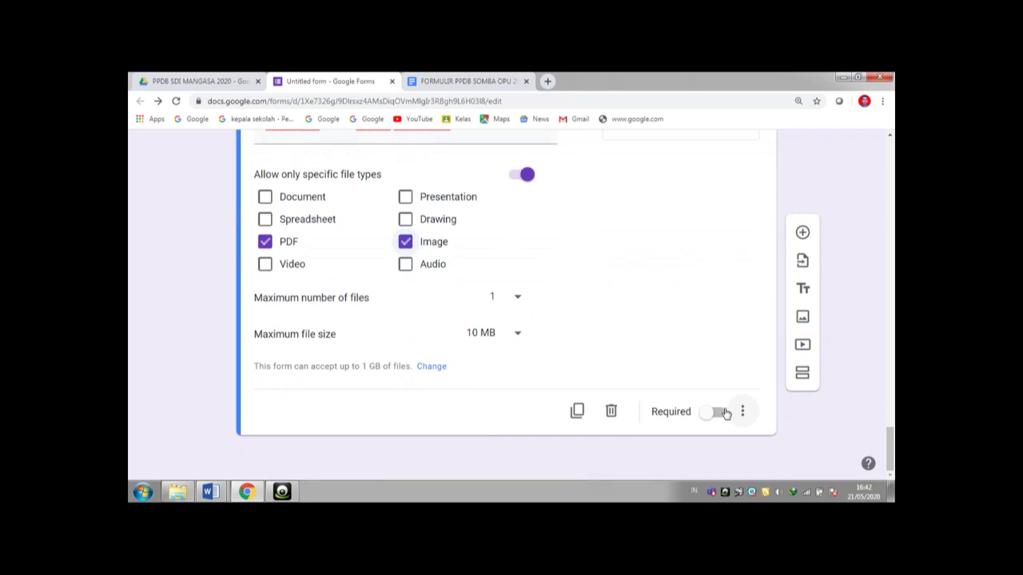
click(717, 412)
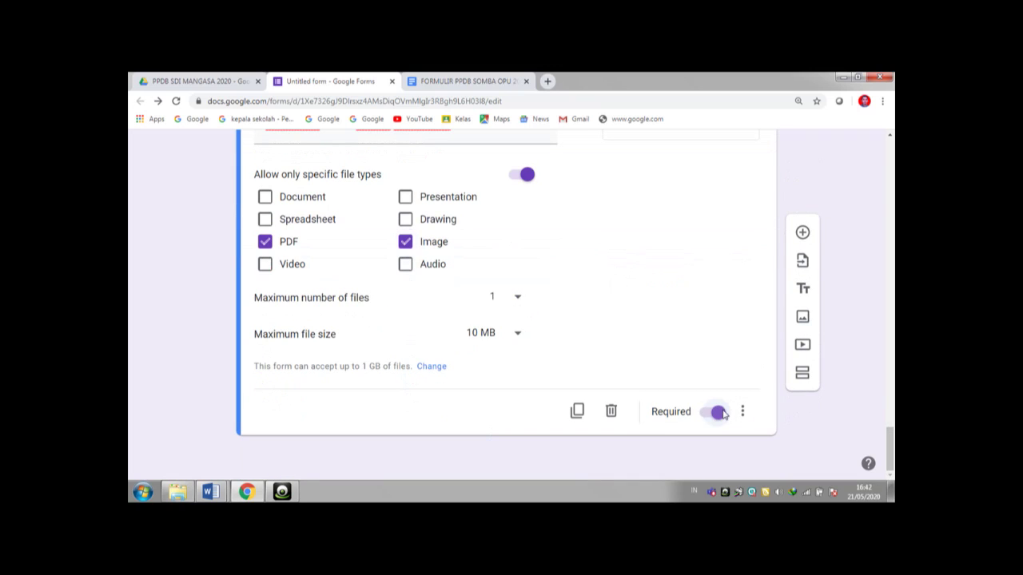
click(803, 232)
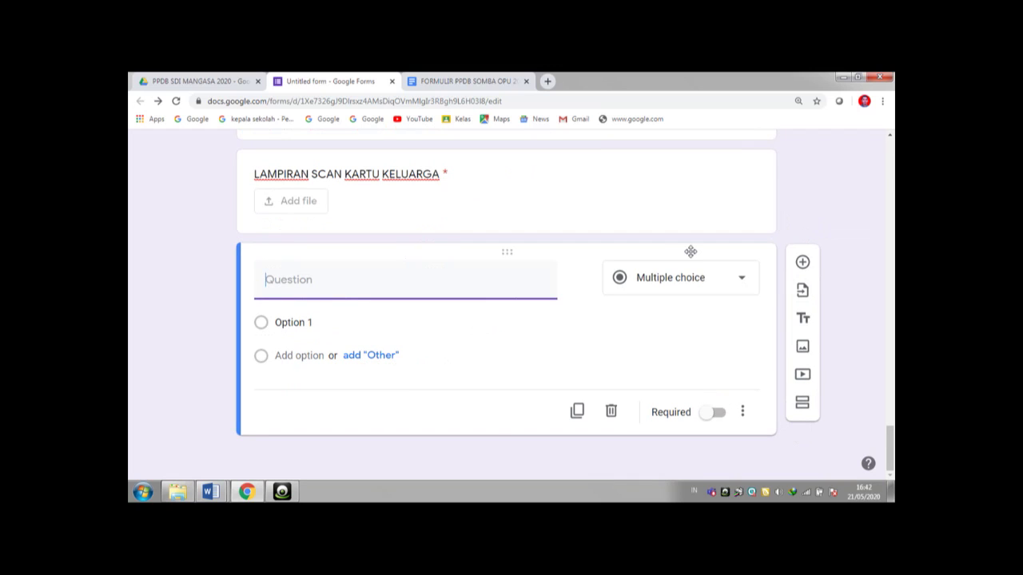
- Title the question 'FOTO BERWARNA' and make it a required image-only file upload
text(FOTO BERWARNA)
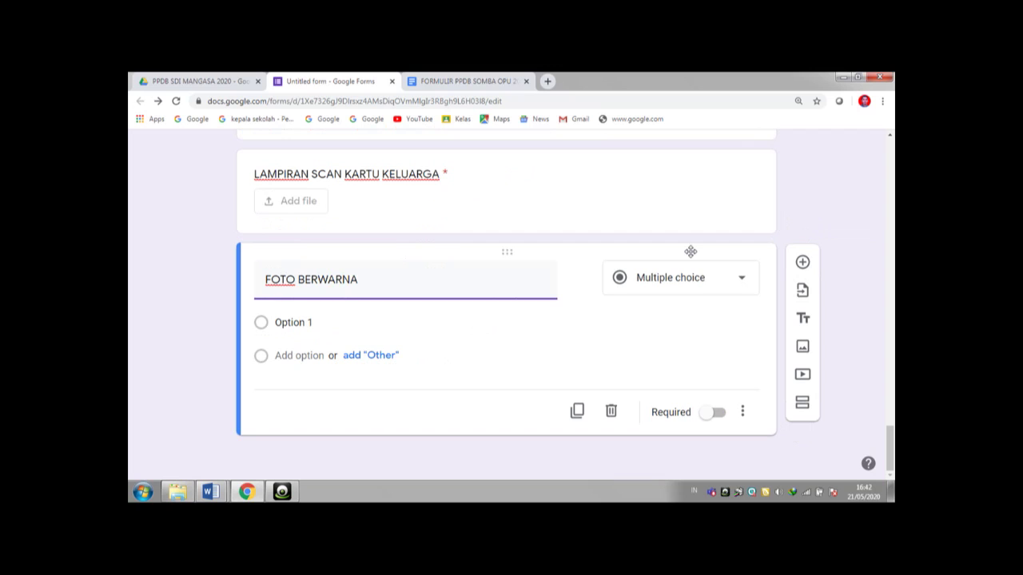
click(742, 281)
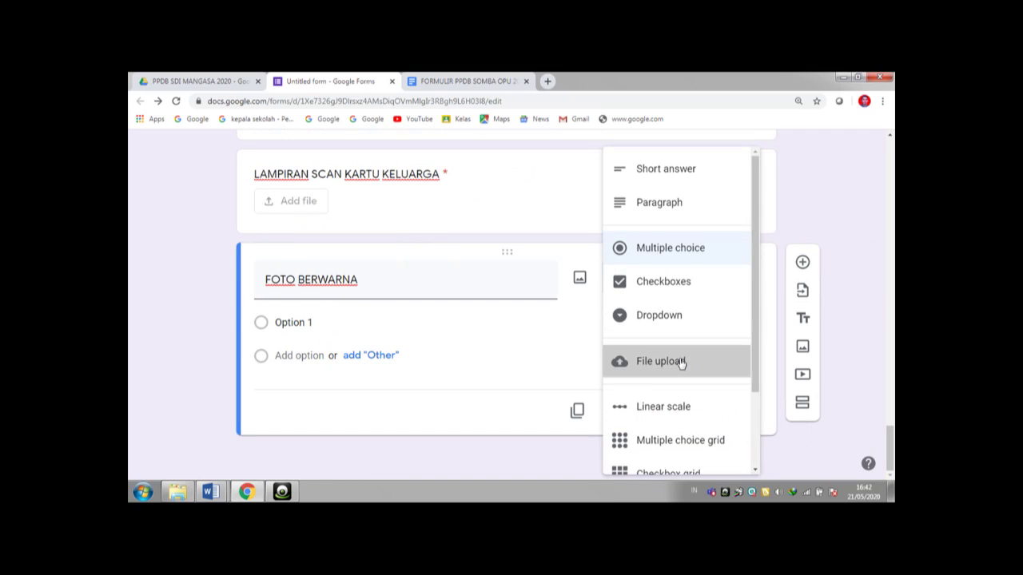
click(682, 364)
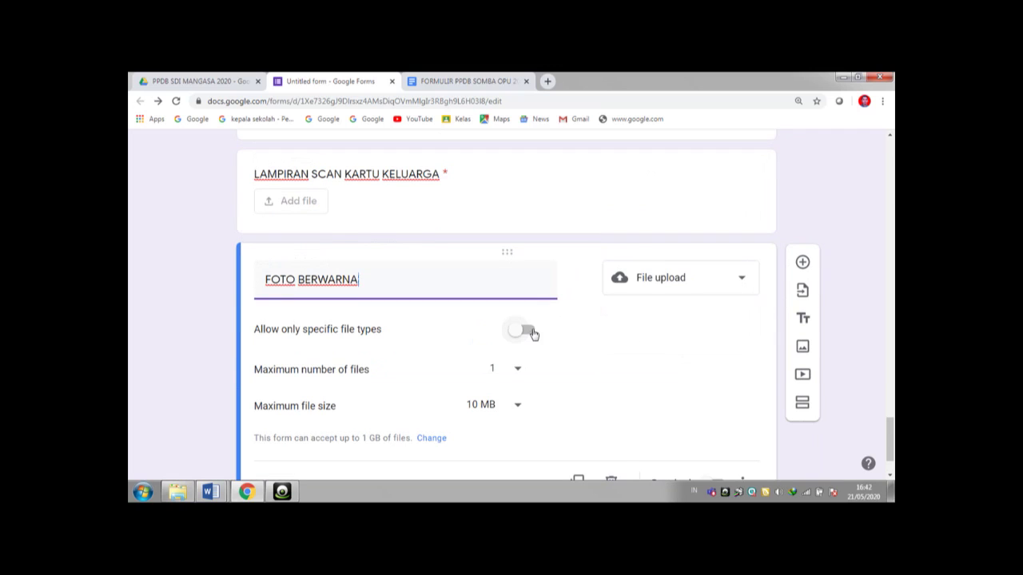
click(531, 333)
click(406, 397)
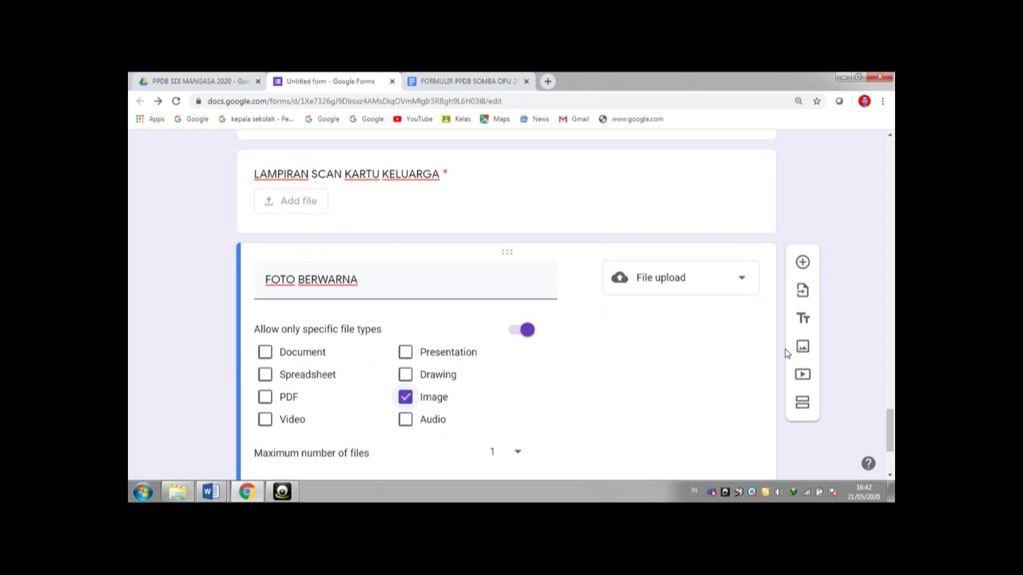
scroll(892, 429, down, 3)
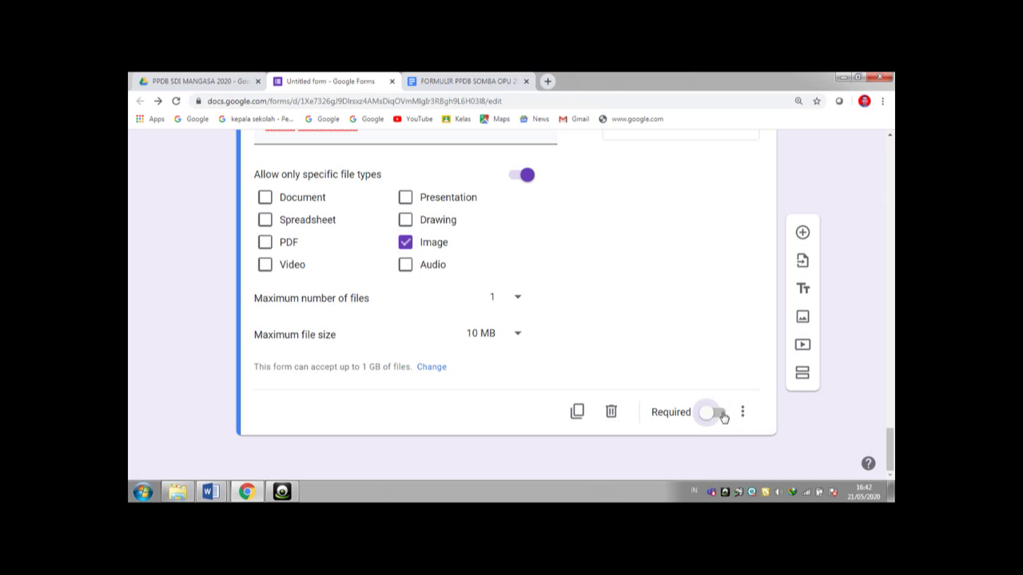
click(719, 414)
drag(889, 452, 847, 155)
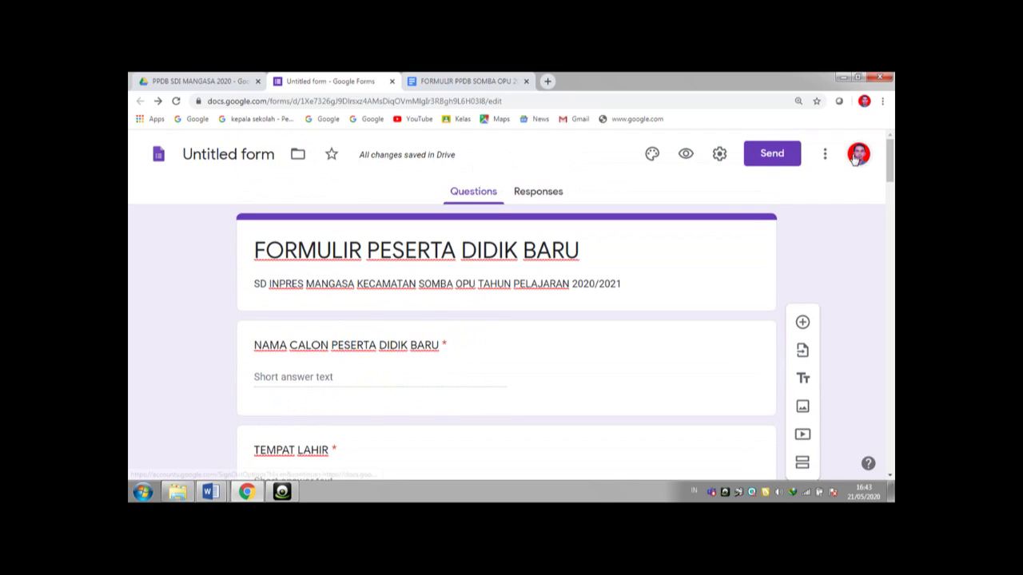
- Use the Work and School colourful pencils photo as the header, giving a peach theme
click(656, 157)
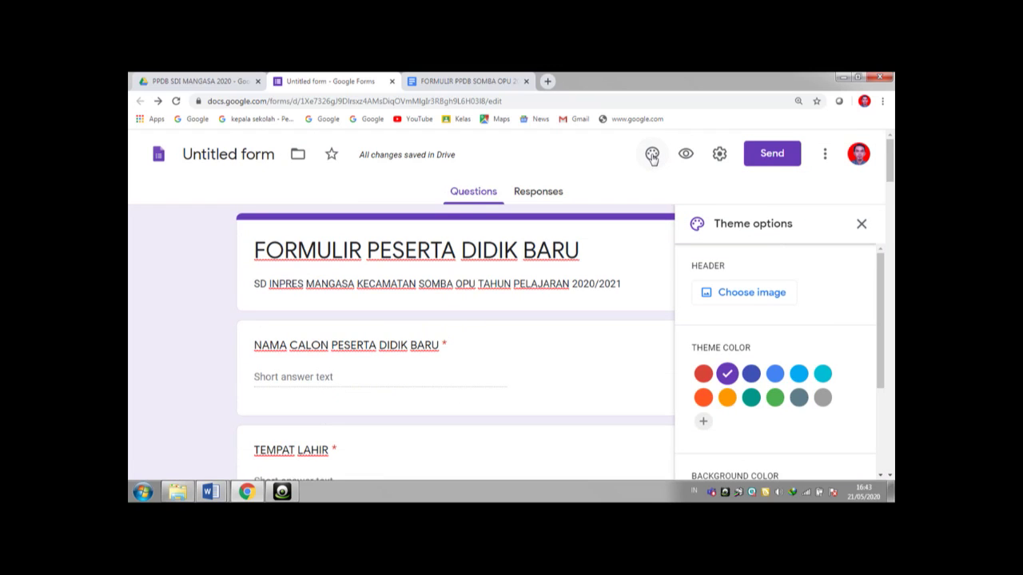
click(744, 294)
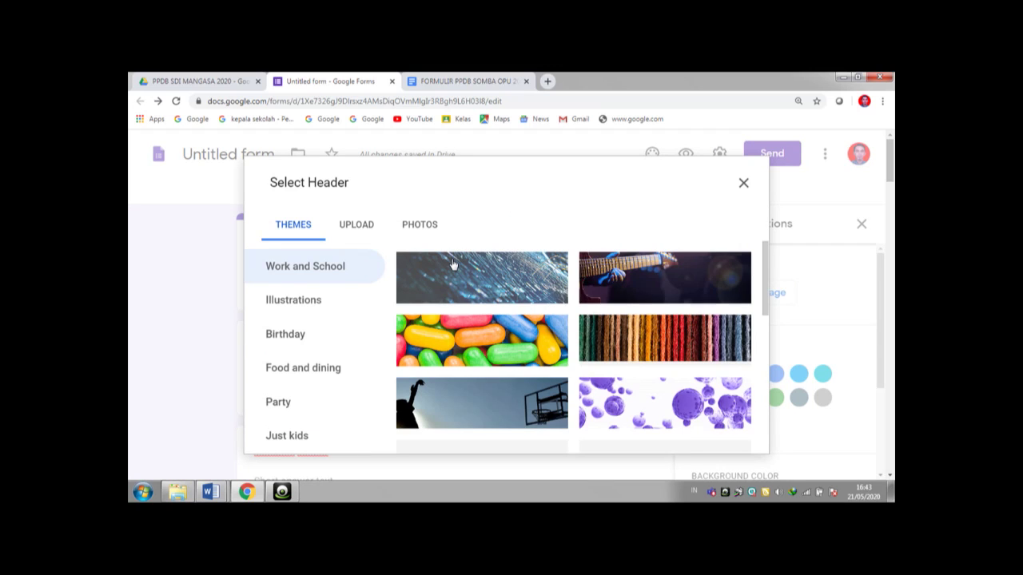
drag(765, 286, 766, 356)
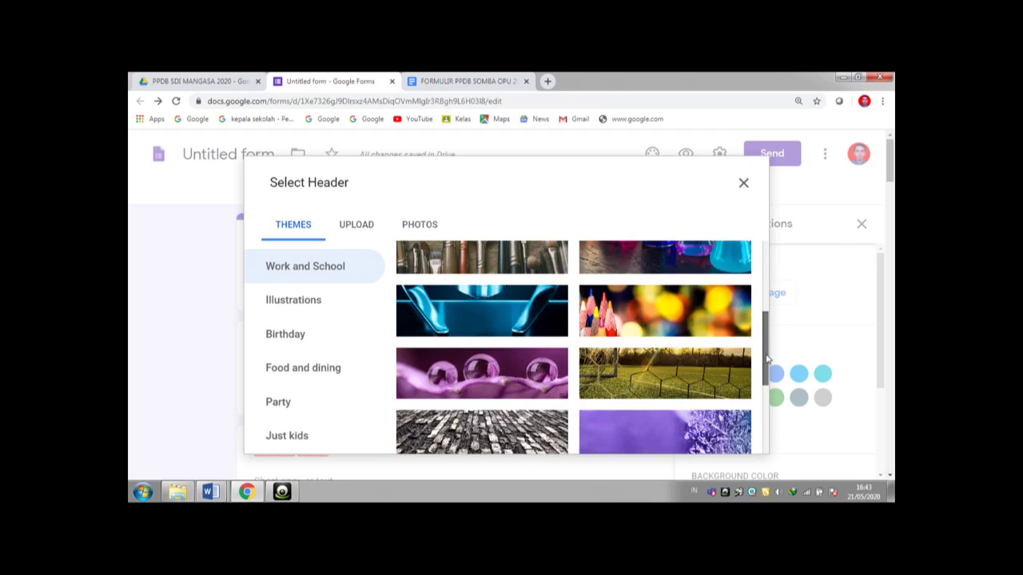
click(709, 315)
click(743, 440)
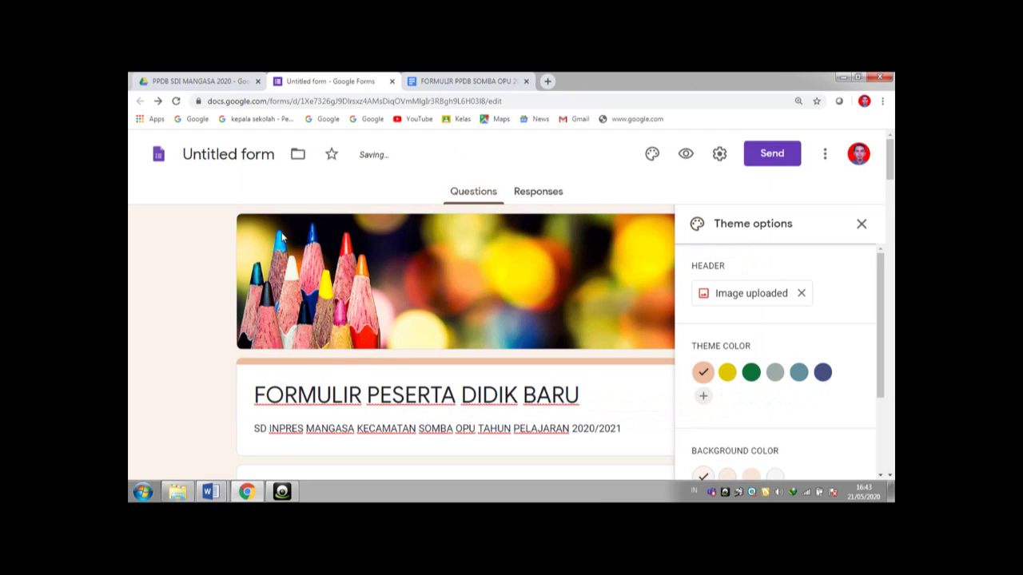
click(245, 155)
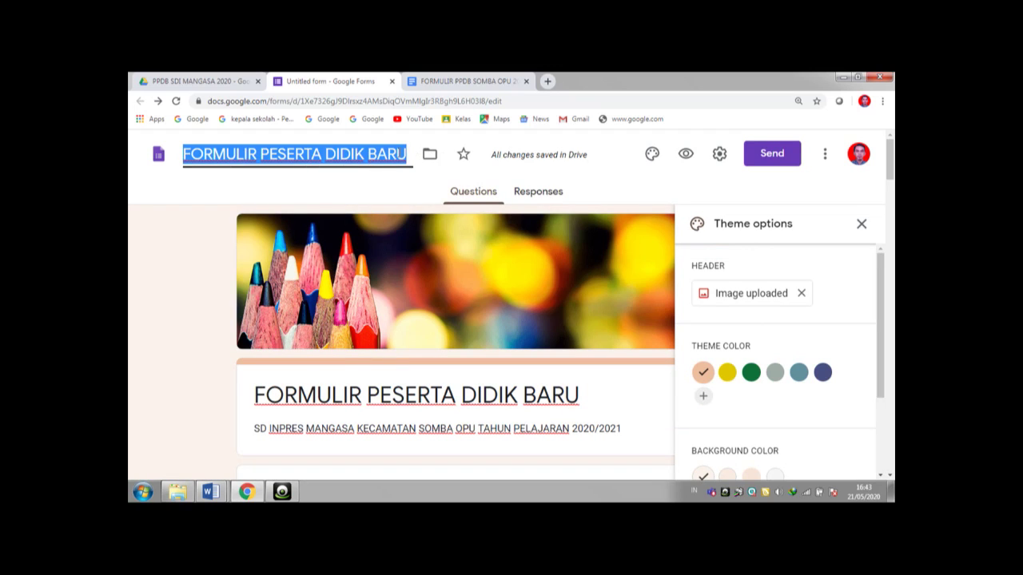
- Append 'SDI MANGASA' to the form name and view the form's shareable link
click(405, 154)
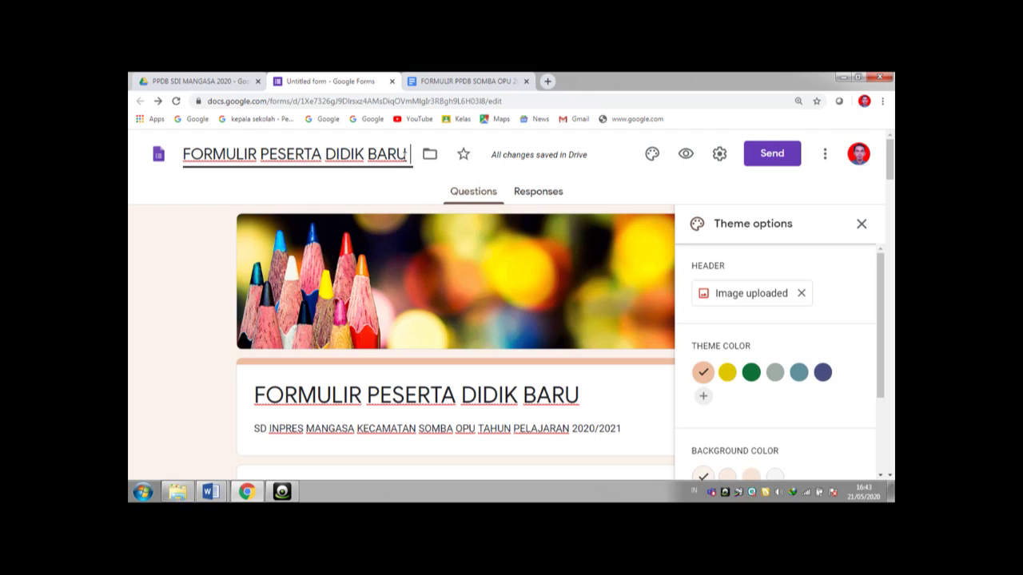
text(SDI MANGASA)
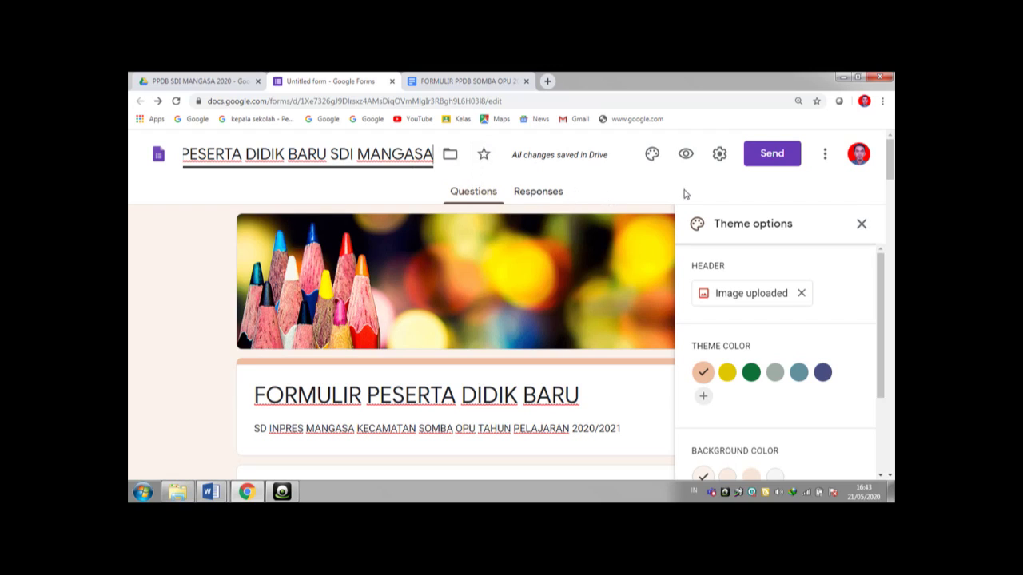
click(766, 161)
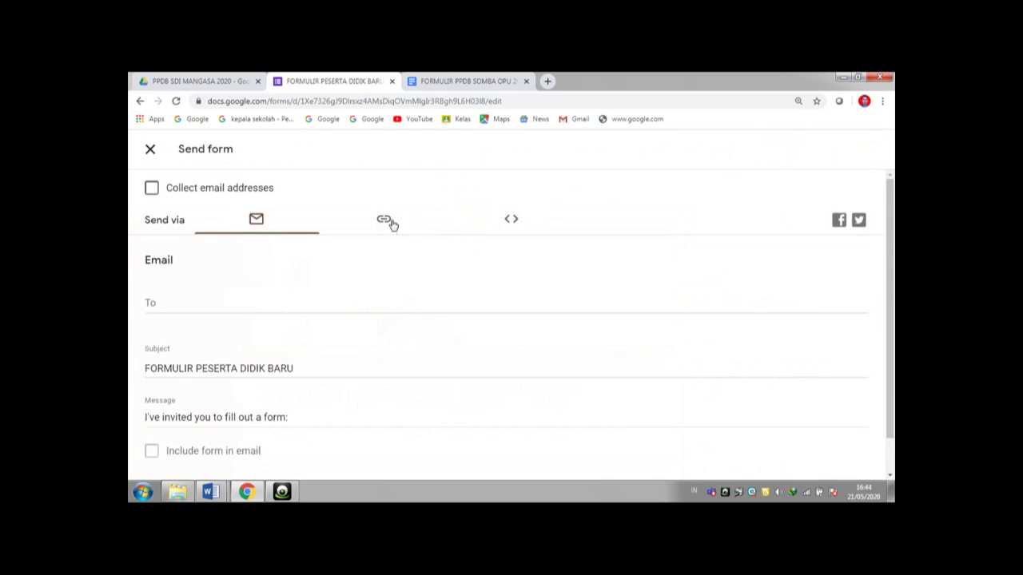
click(385, 221)
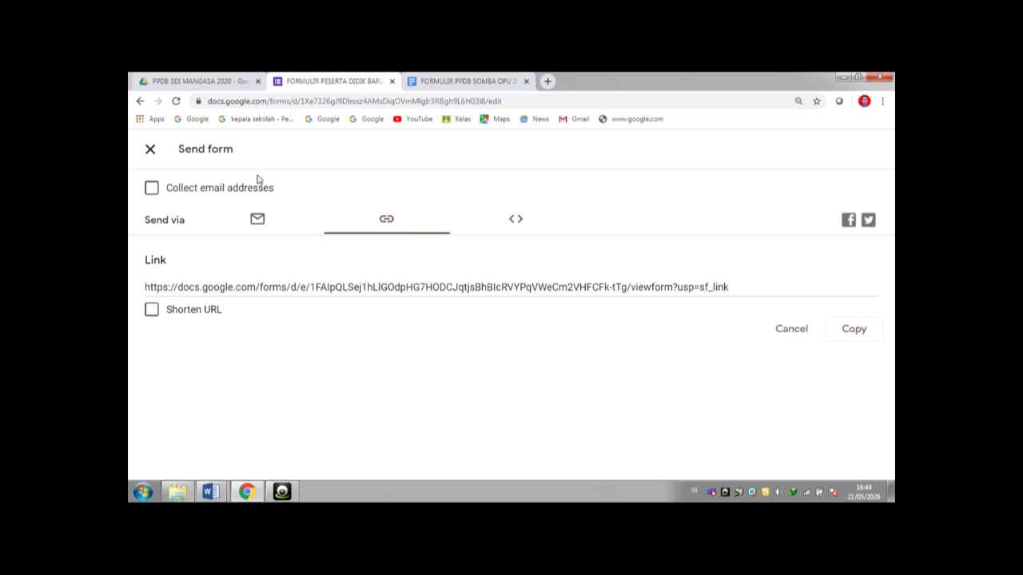
click(151, 151)
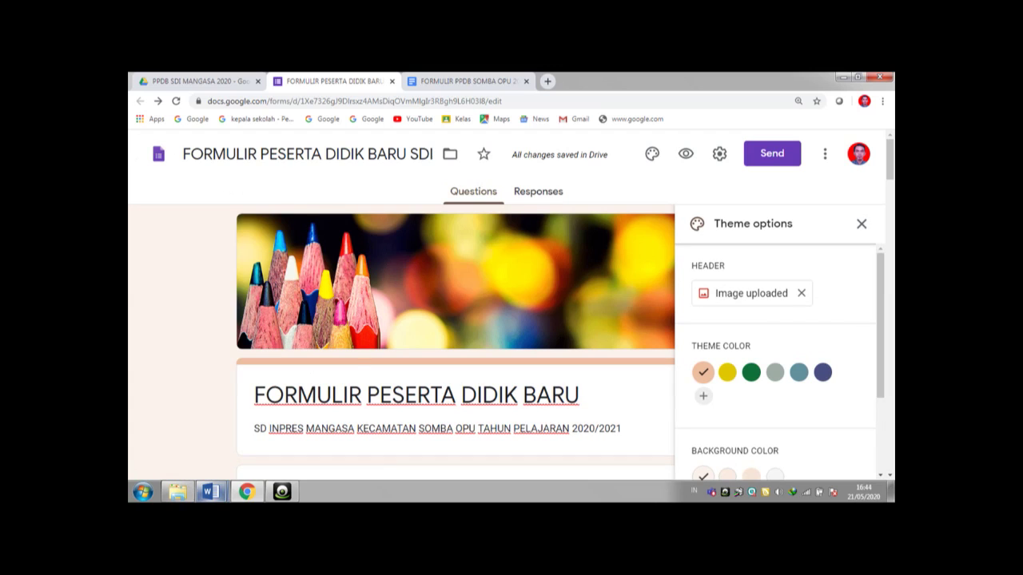
click(211, 492)
click(210, 451)
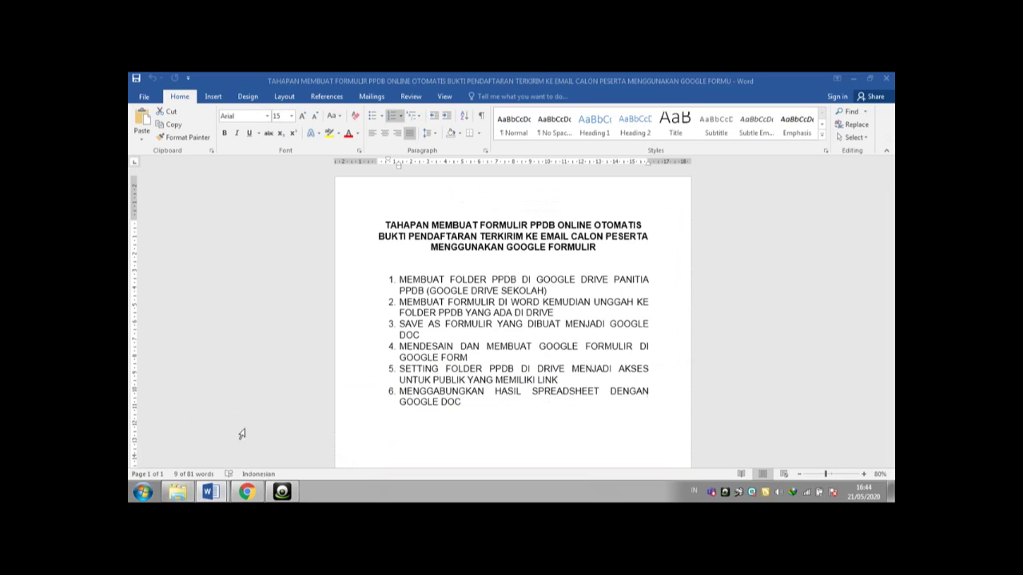
click(392, 369)
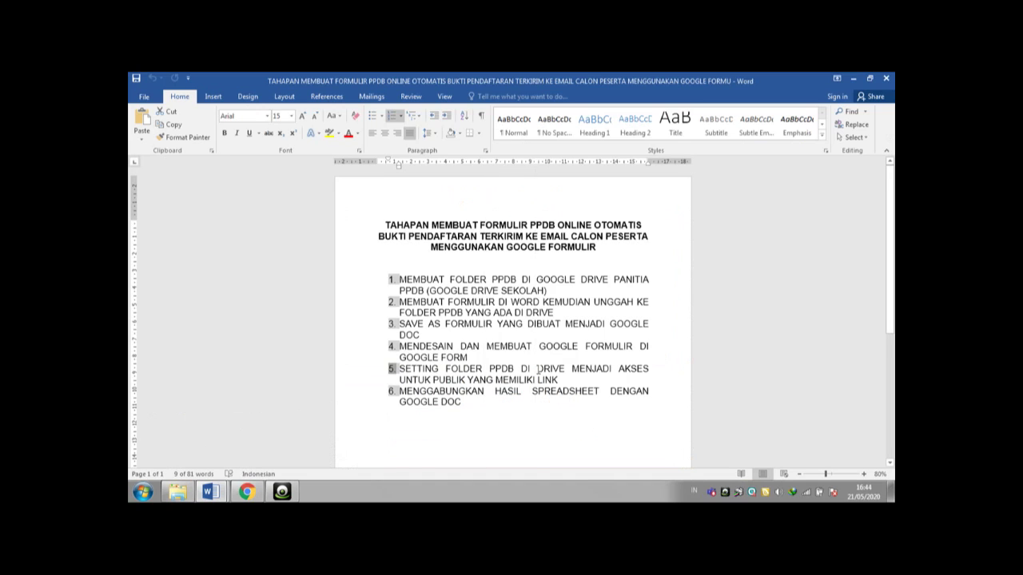
drag(392, 369, 539, 369)
key(ctrl+z)
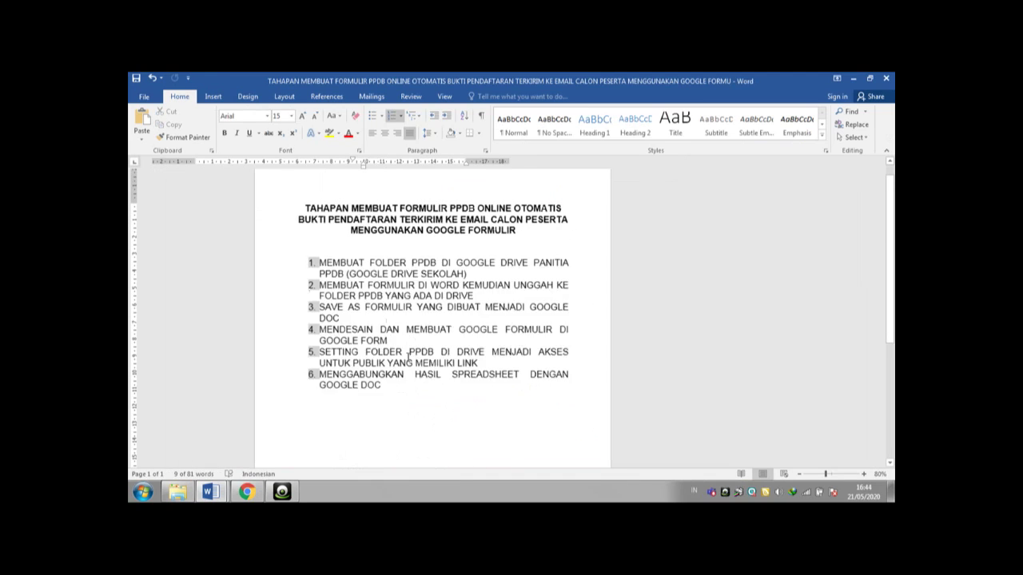
key(ctrl+z)
click(408, 353)
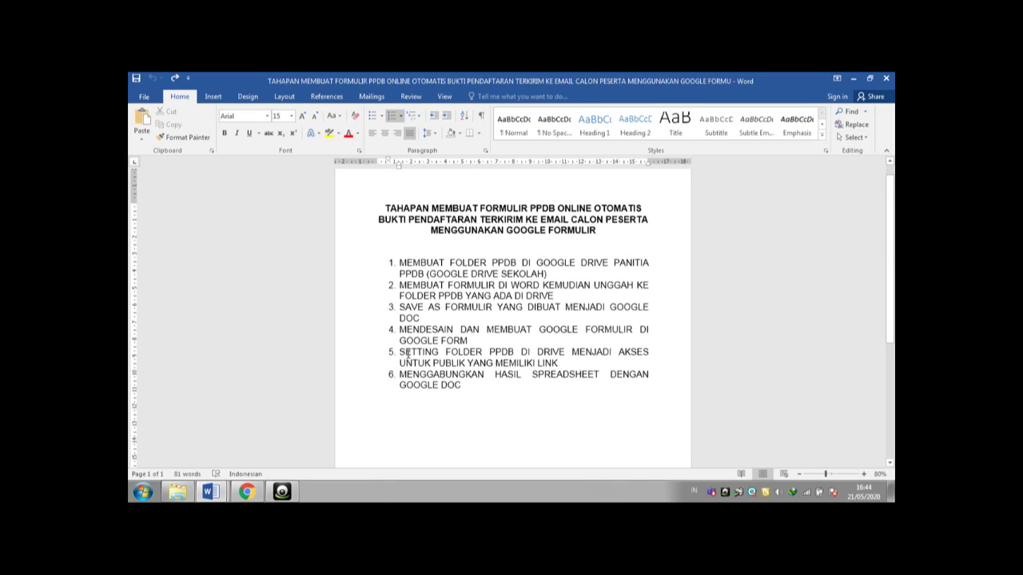
click(246, 491)
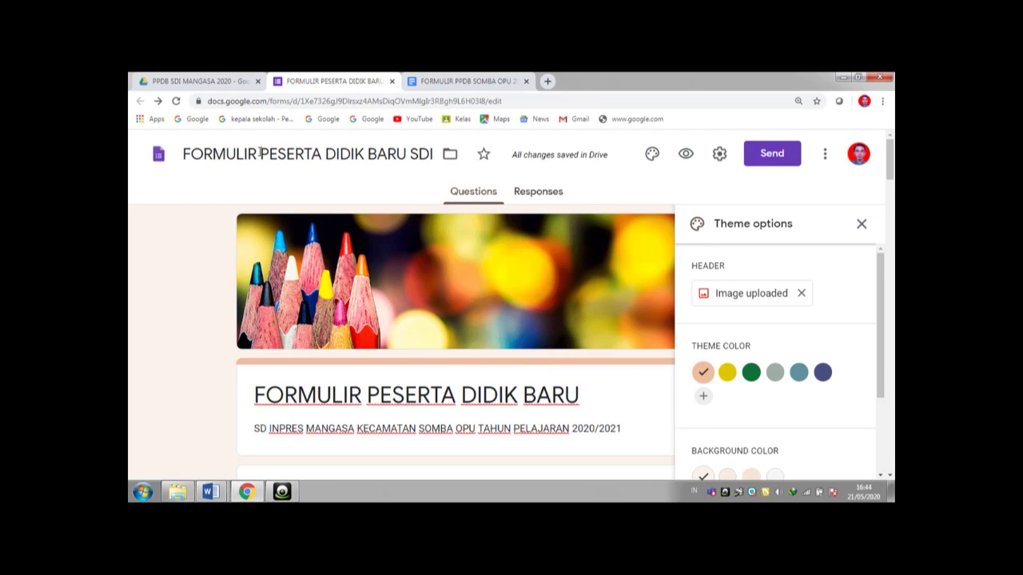
- Switch to the PPDB SDI MANGASA 2020 Drive folder tab
click(181, 81)
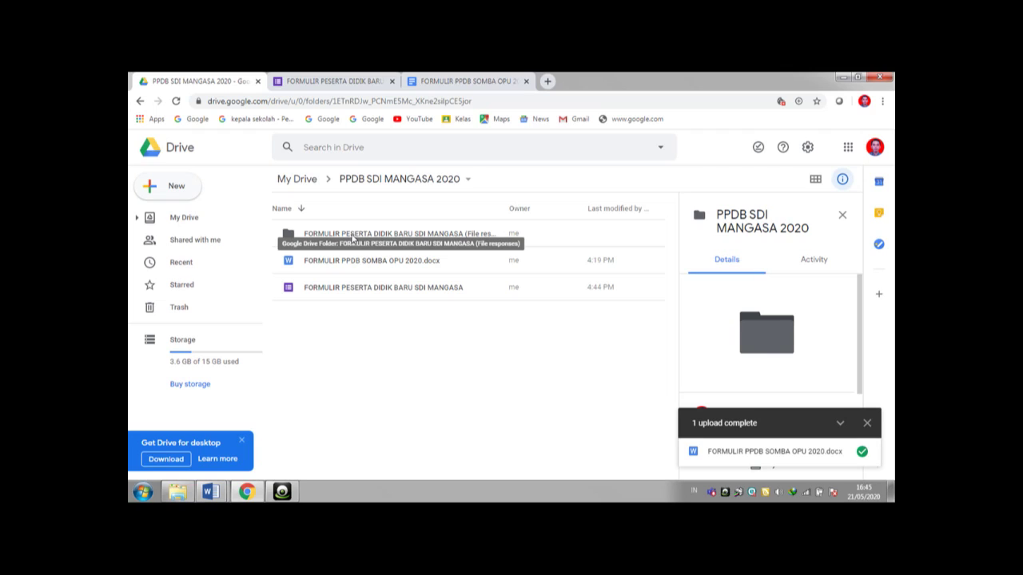
- Share the File responses folder so anyone with the link has Editor access
click(352, 238)
right_click(351, 238)
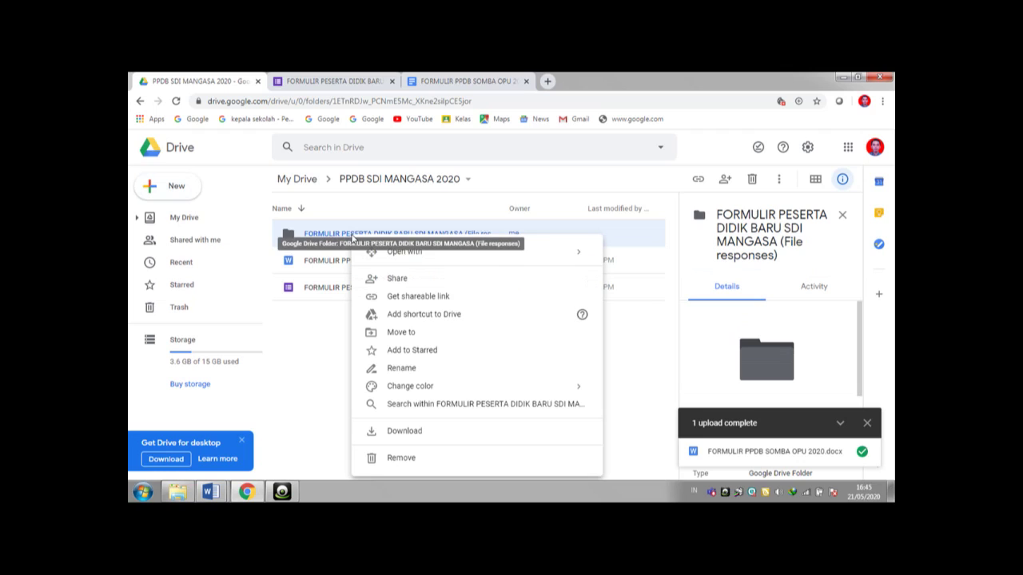
click(394, 279)
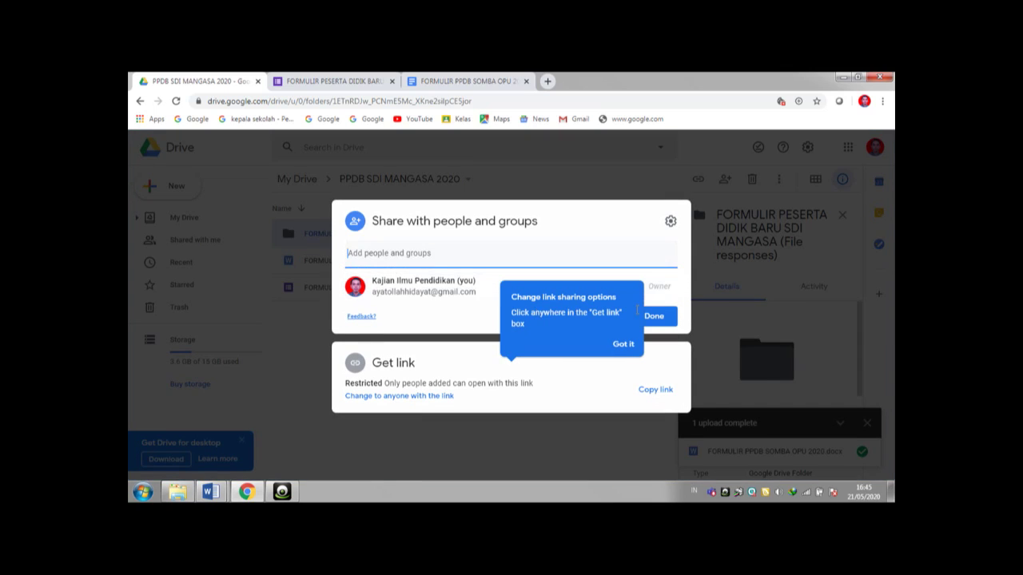
click(660, 317)
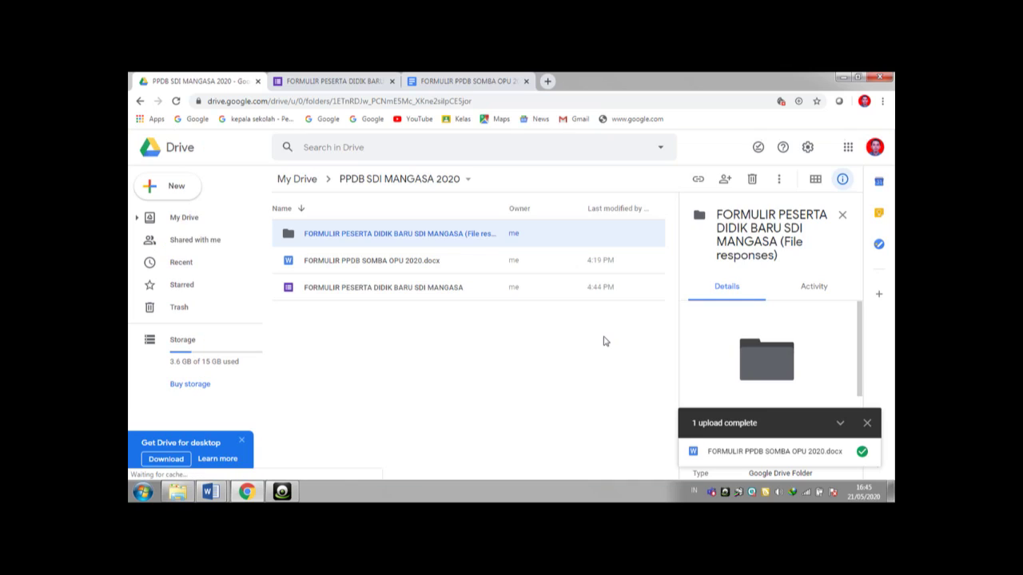
right_click(429, 237)
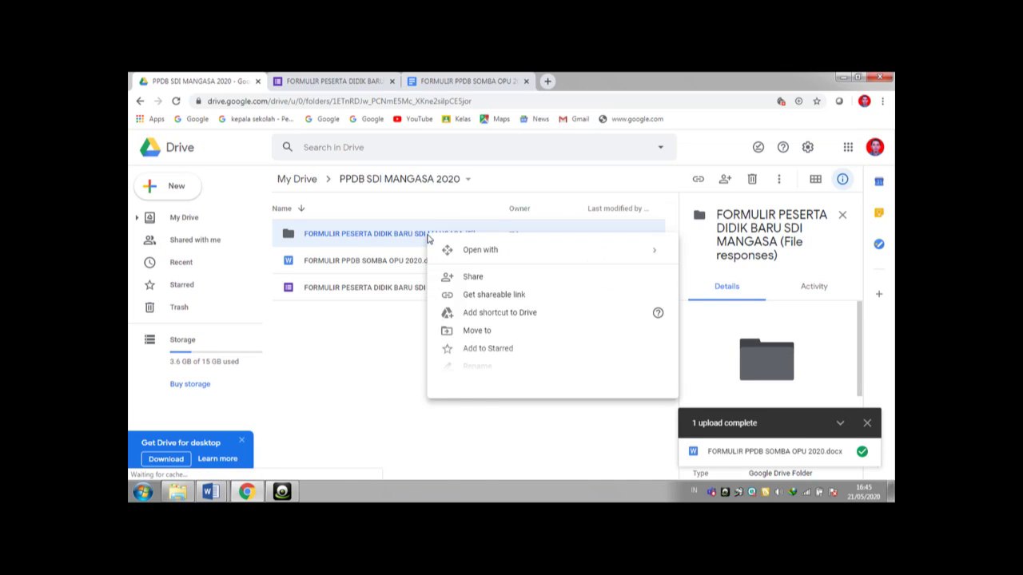
click(470, 282)
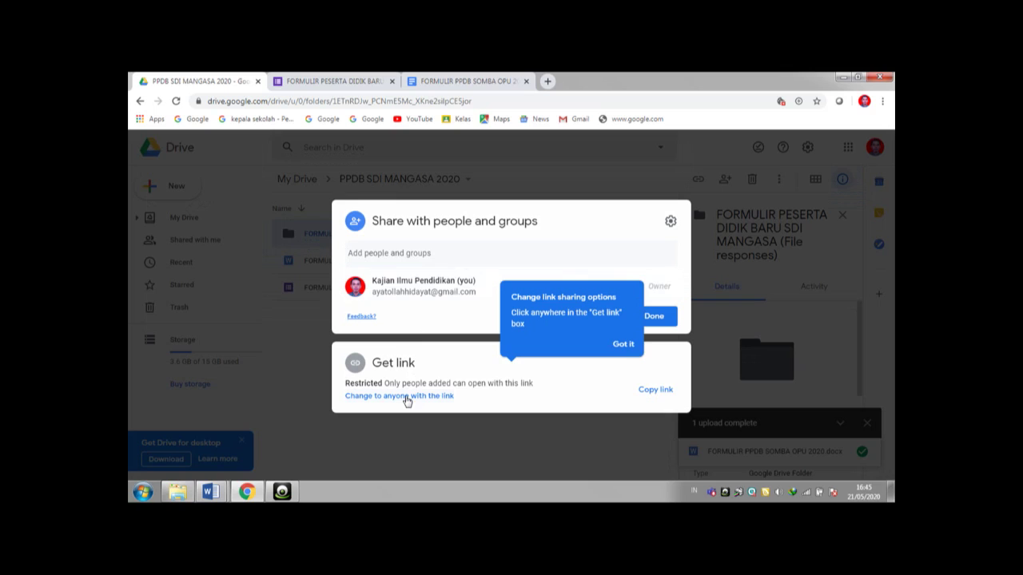
click(405, 398)
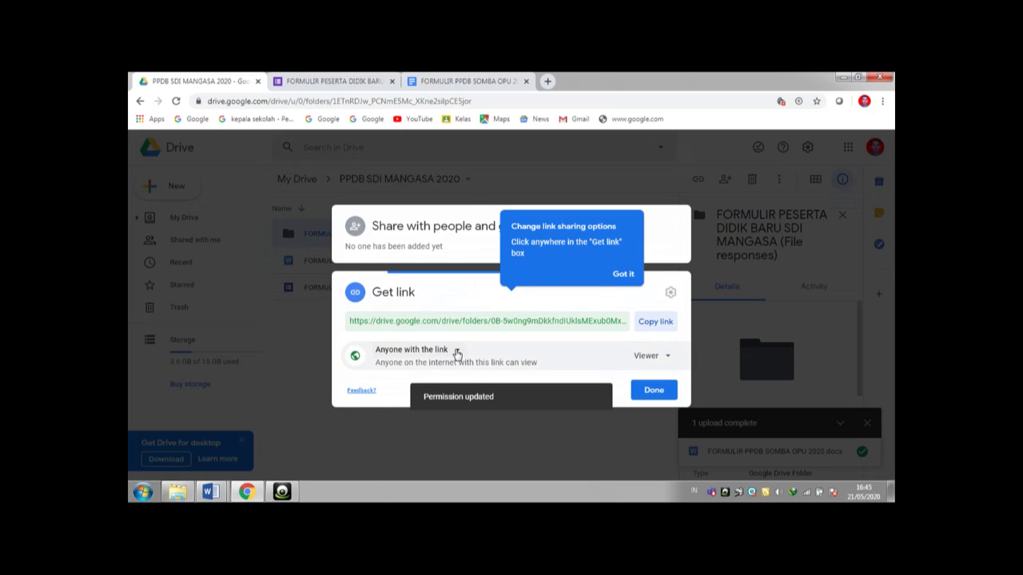
click(457, 357)
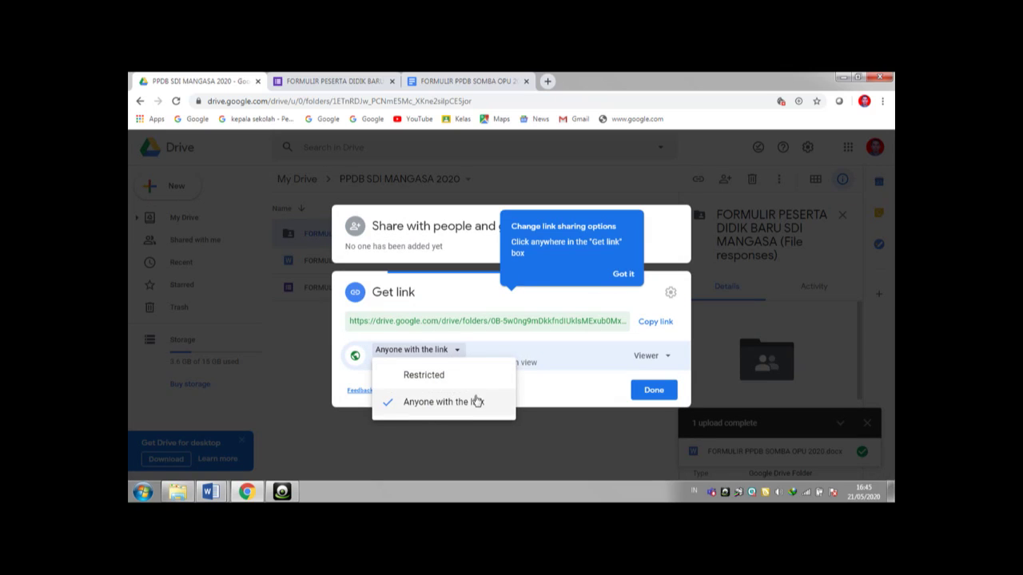
click(665, 358)
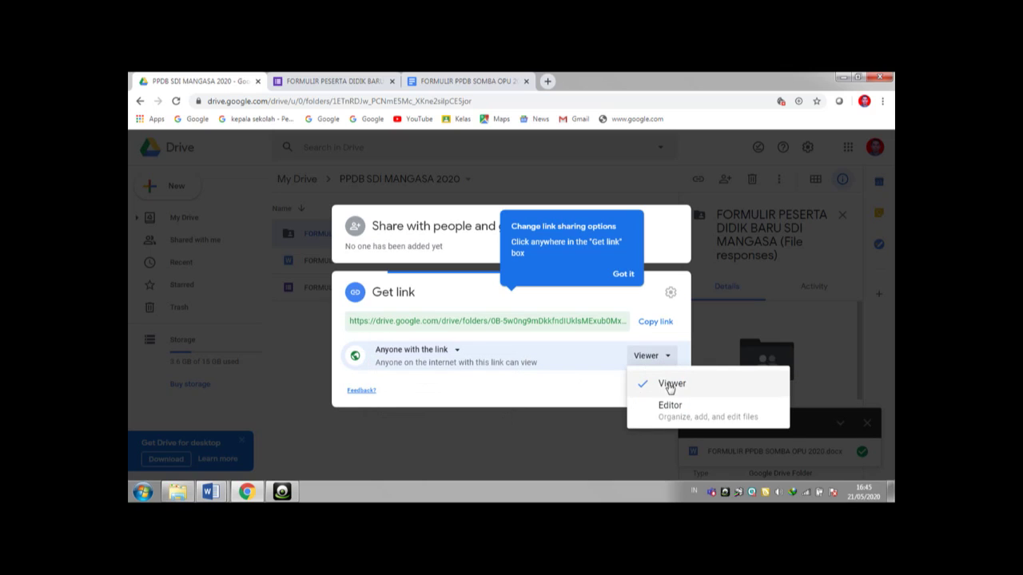
click(670, 407)
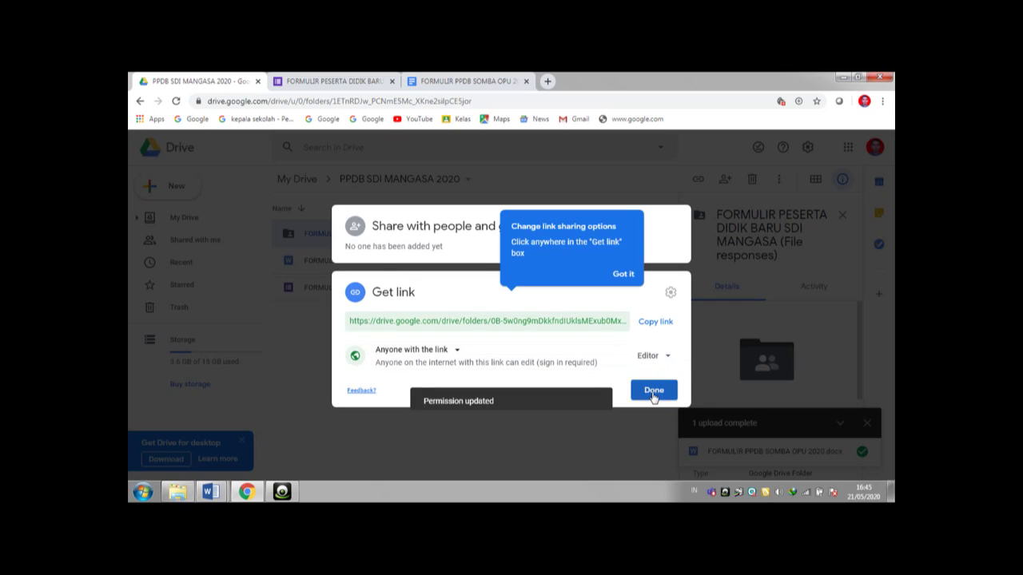
click(654, 391)
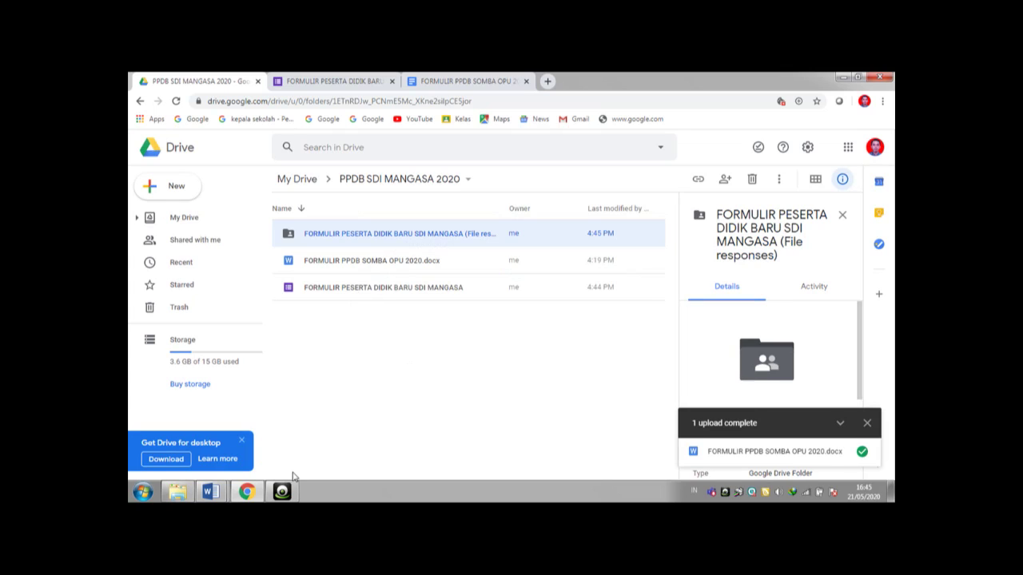
- Check the PPDB step list in Word, then open the FORMULIR PPDB SOMBA OPU 2020 tab
click(218, 493)
click(230, 461)
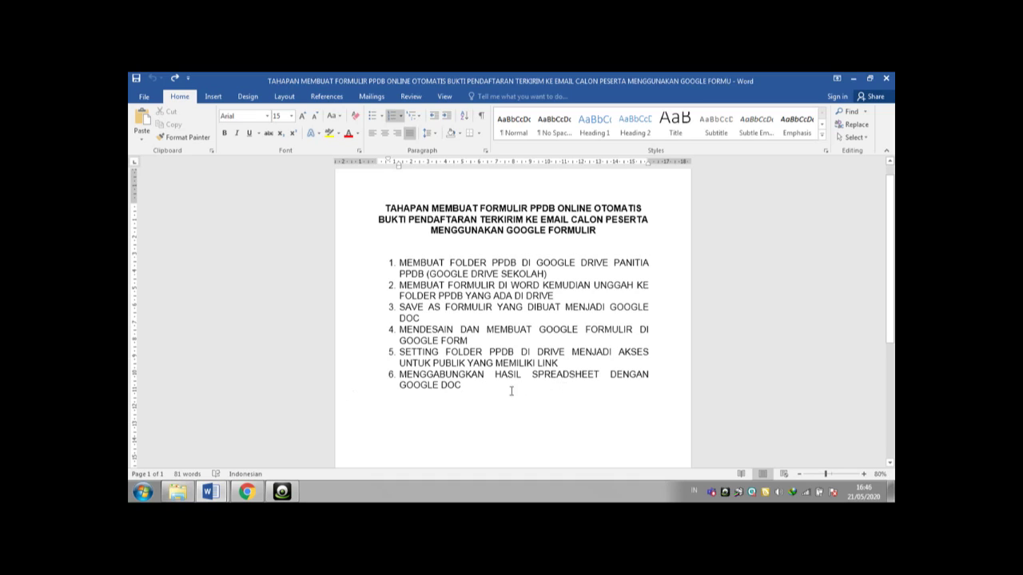
click(248, 493)
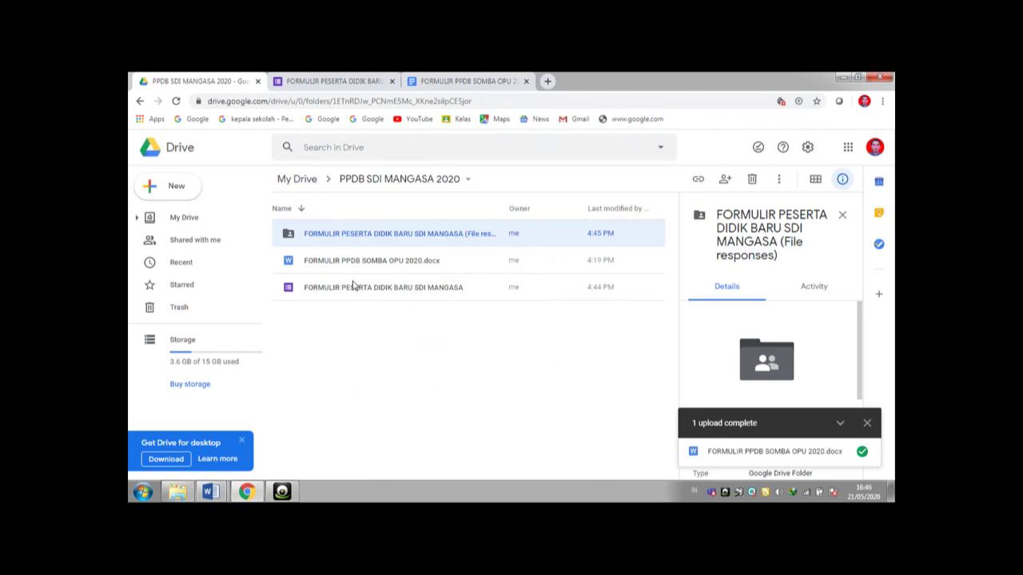
click(445, 82)
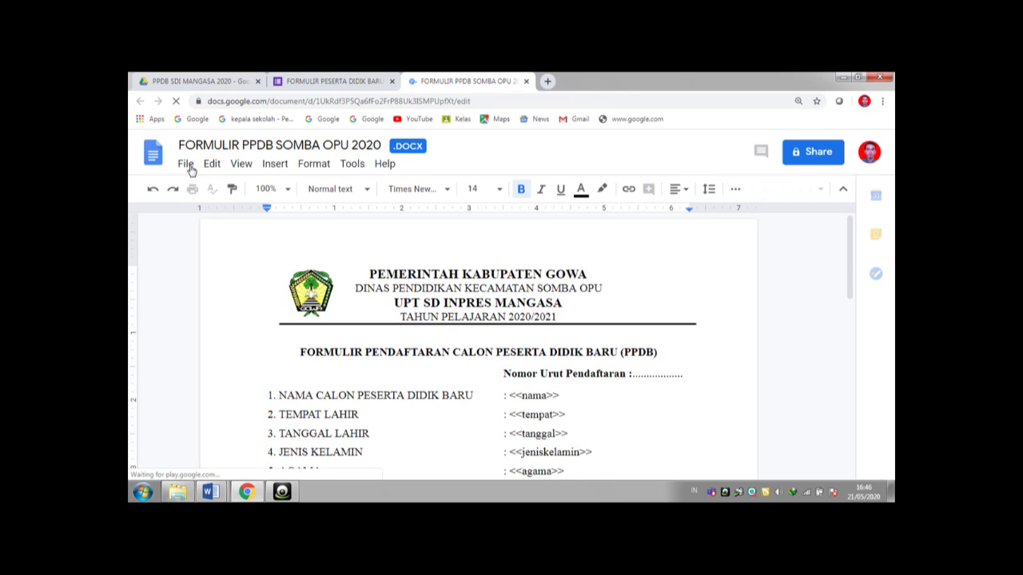
- Save FORMULIR PPDB SOMBA OPU 2020.docx as a Google Doc and return to Drive
click(187, 166)
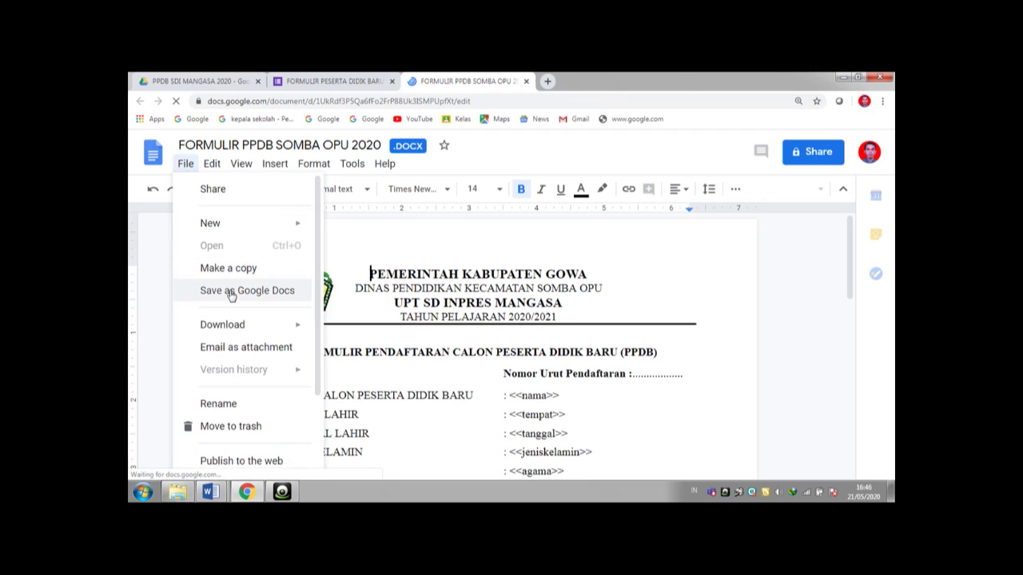
click(230, 295)
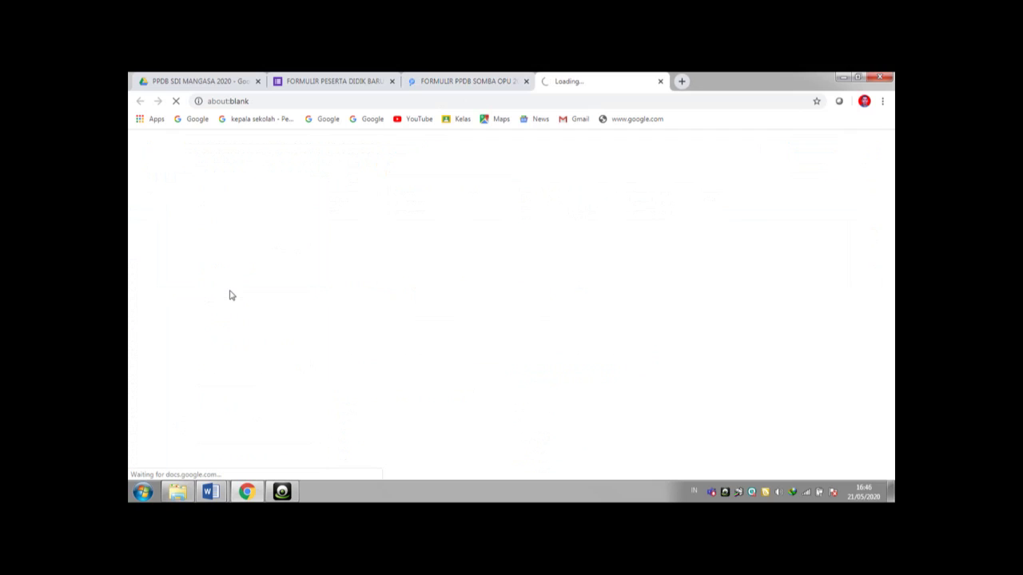
click(220, 82)
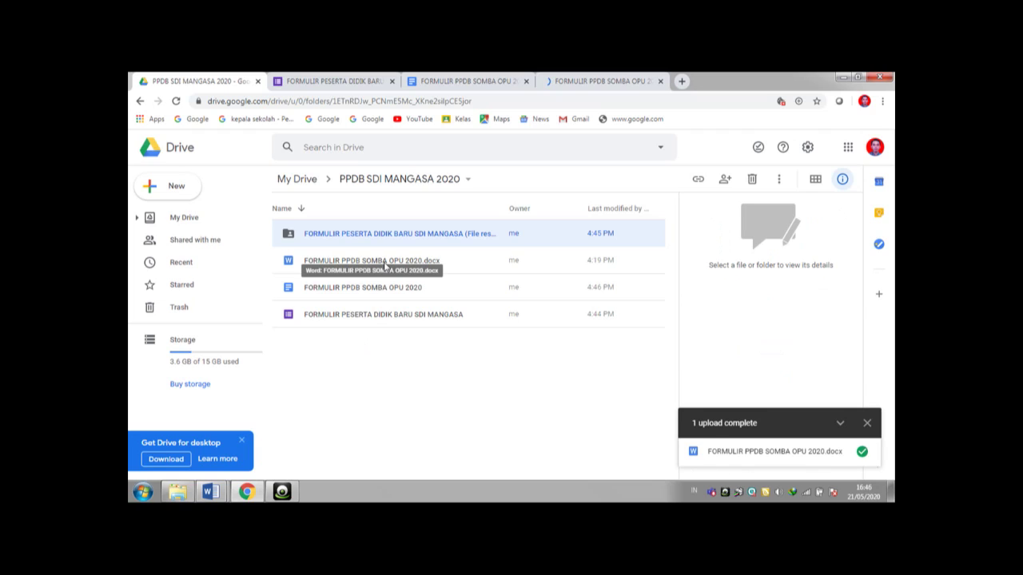
- Remove FORMULIR PPDB SOMBA OPU 2020.docx from the folder and go back to the form
click(385, 265)
right_click(384, 264)
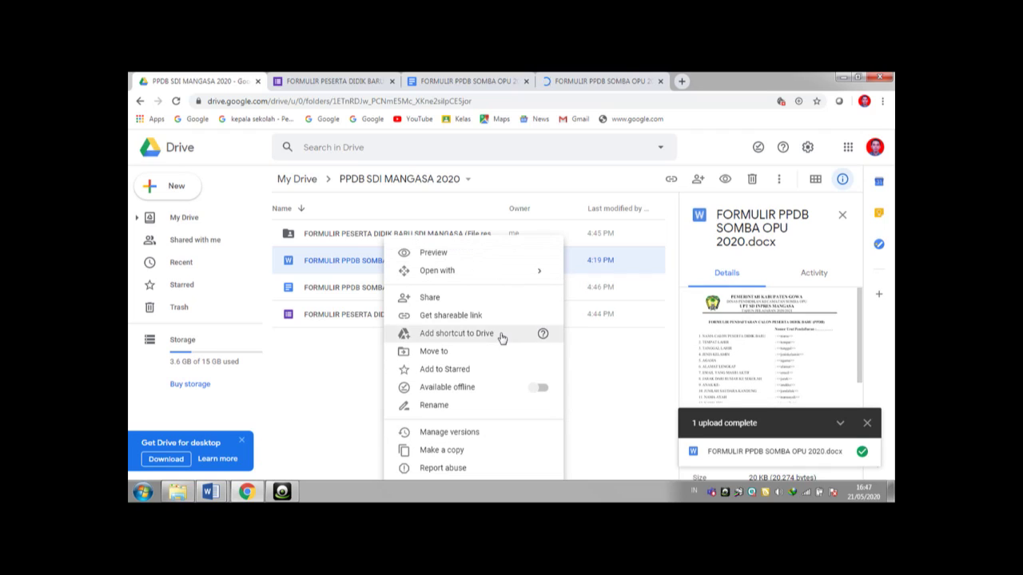
click(474, 470)
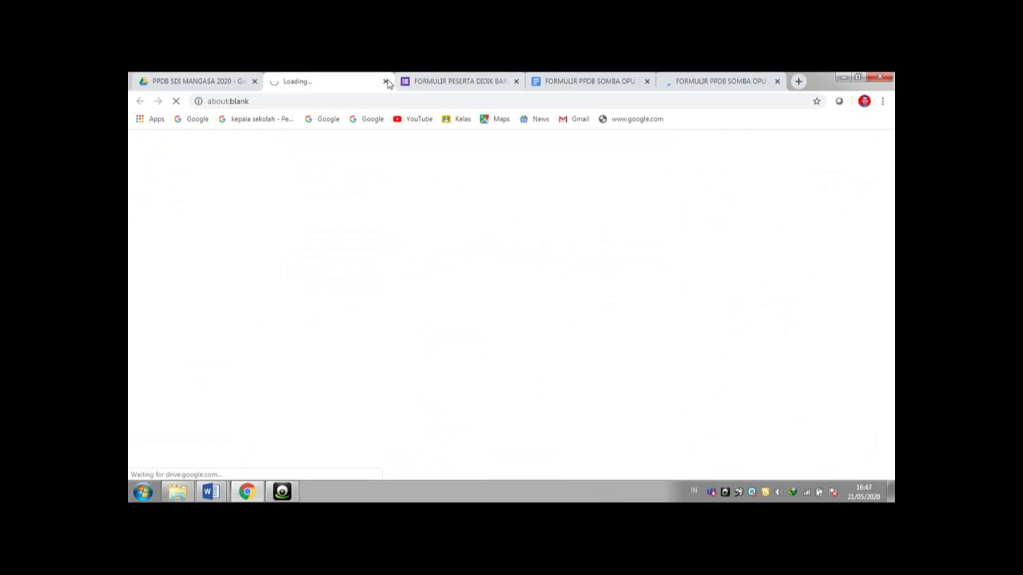
click(386, 81)
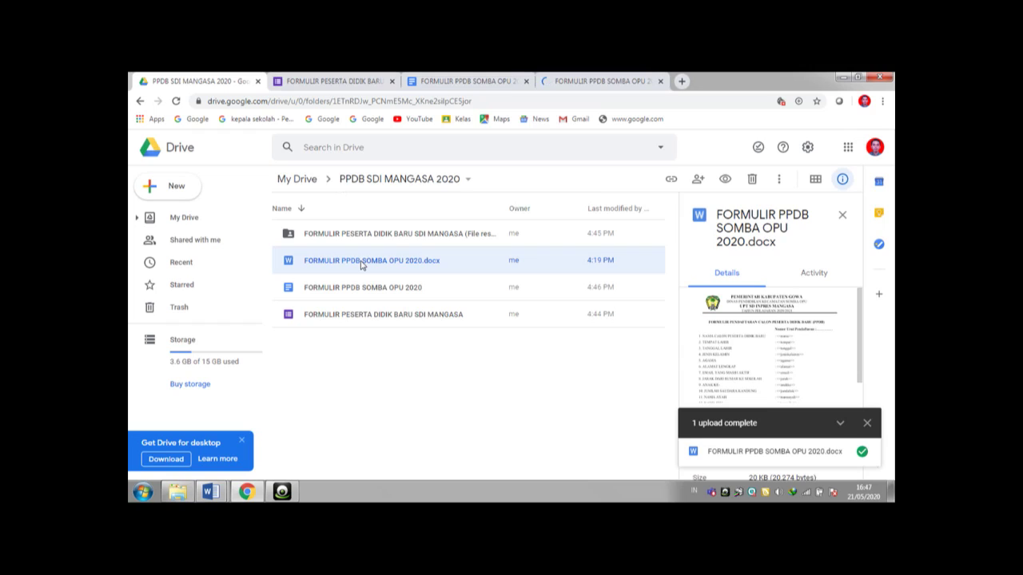
right_click(362, 266)
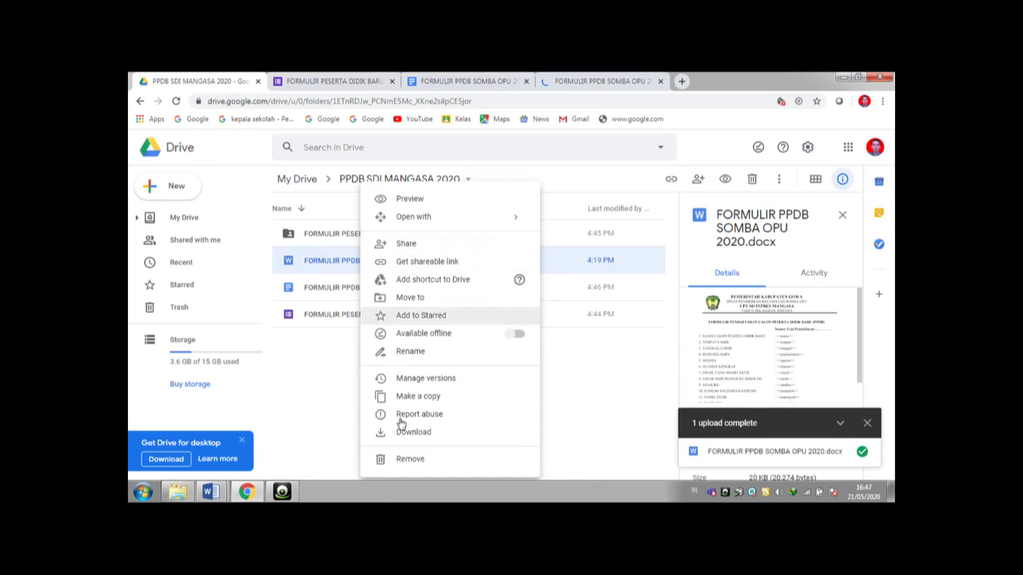
click(409, 465)
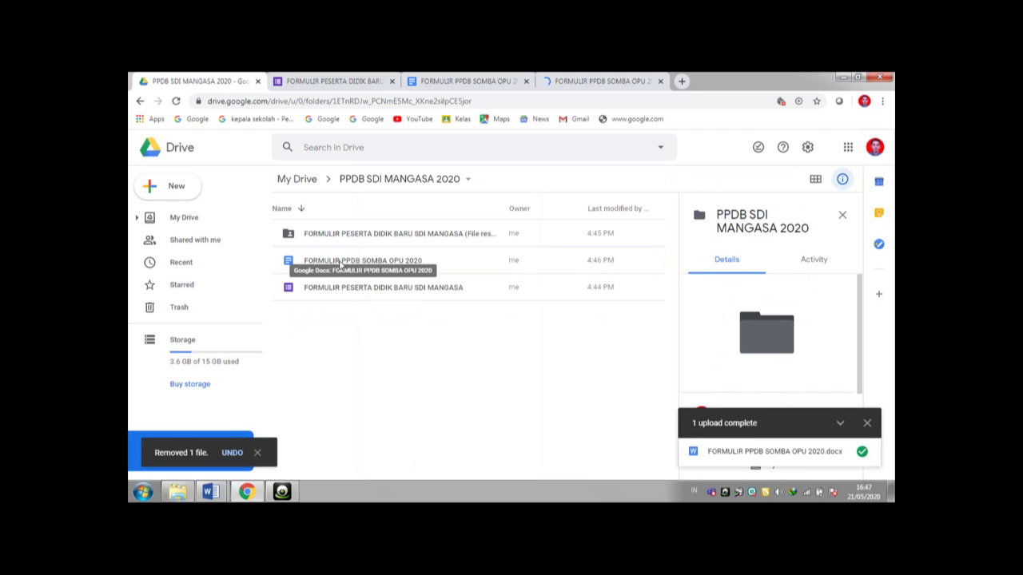
click(336, 84)
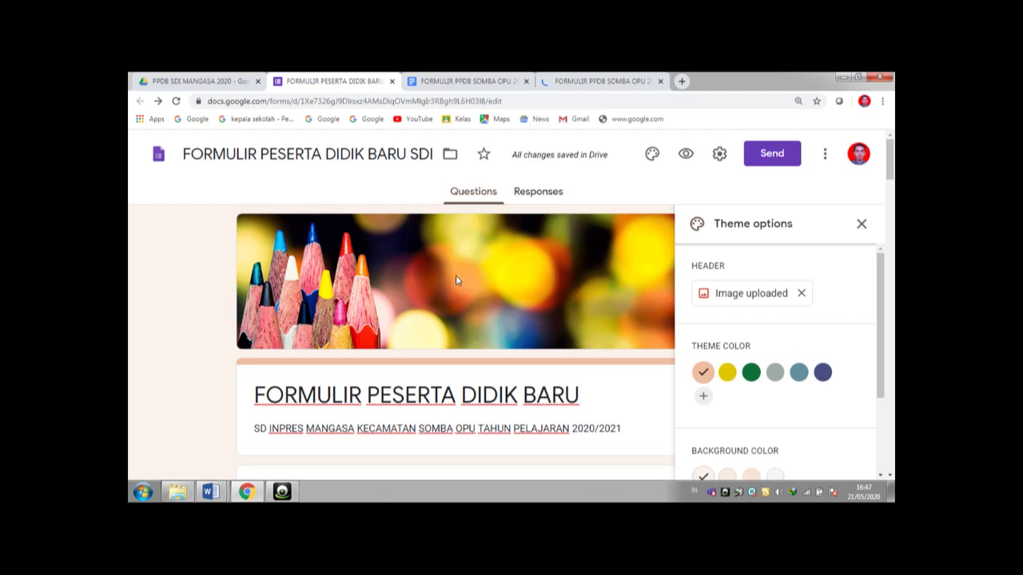
- Send responses to a new spreadsheet 'FORMULIR PESERTA DIDIK BARU SDI MANGASA (Responses)'
click(522, 194)
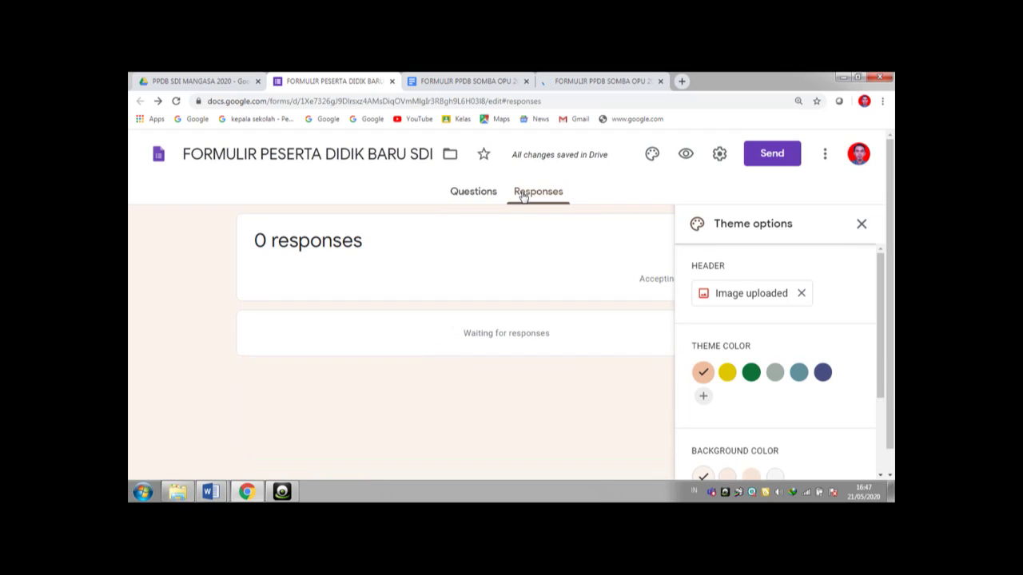
click(862, 227)
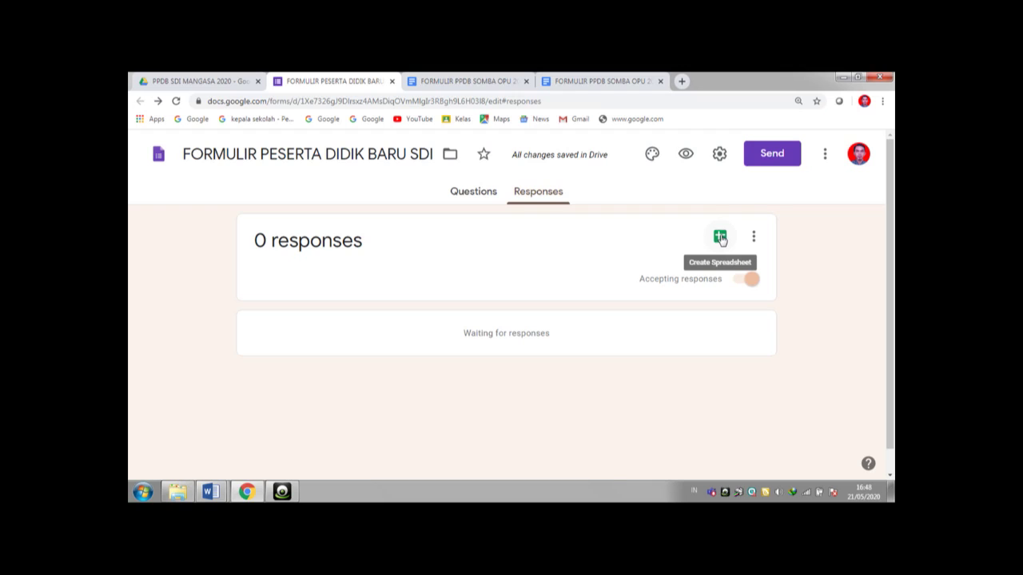
click(720, 237)
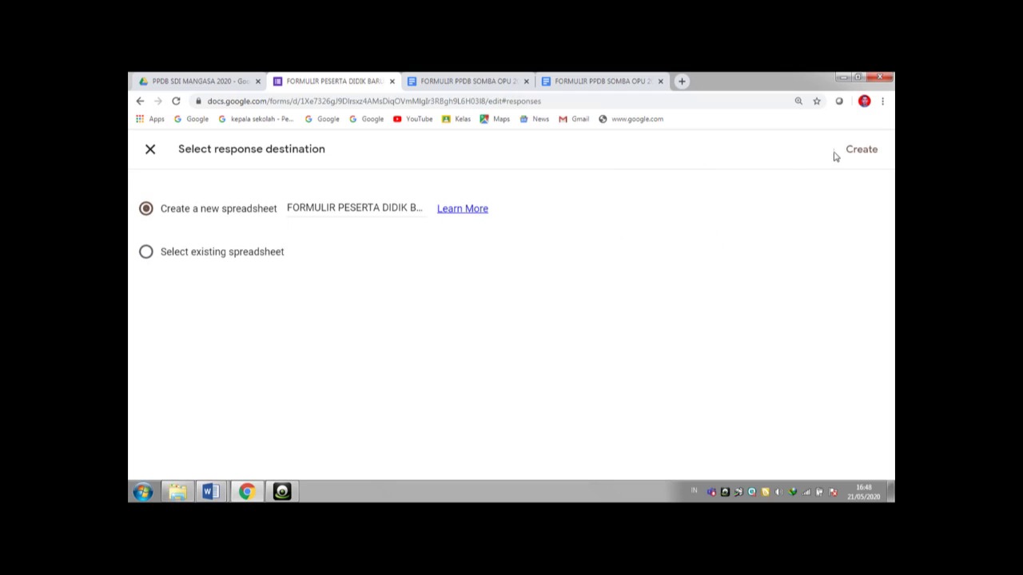
click(416, 208)
key(Right)
key(Right)
key(Right)
key(Right)
key(Right)
key(Right)
key(Right)
key(Right)
key(Right)
key(Right)
key(Right)
key(Right)
key(Right)
key(Right)
key(Right)
key(Right)
key(Right)
key(Right)
key(Right)
key(Right)
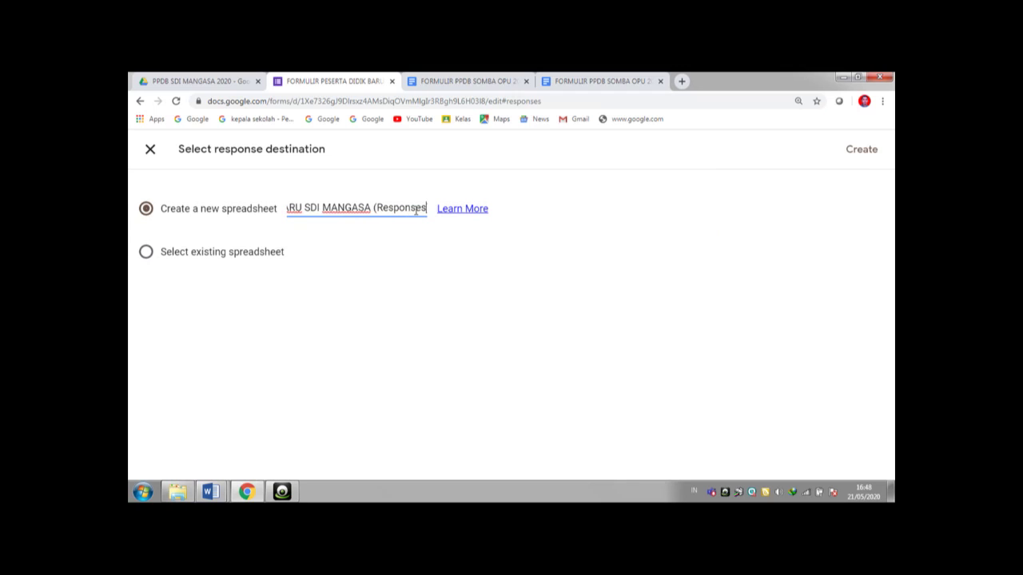
click(855, 154)
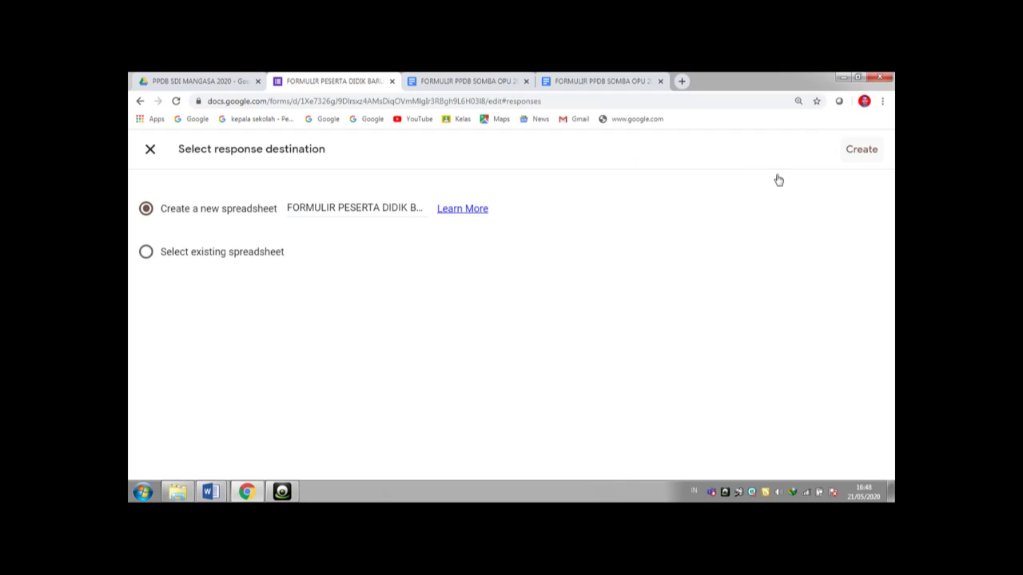
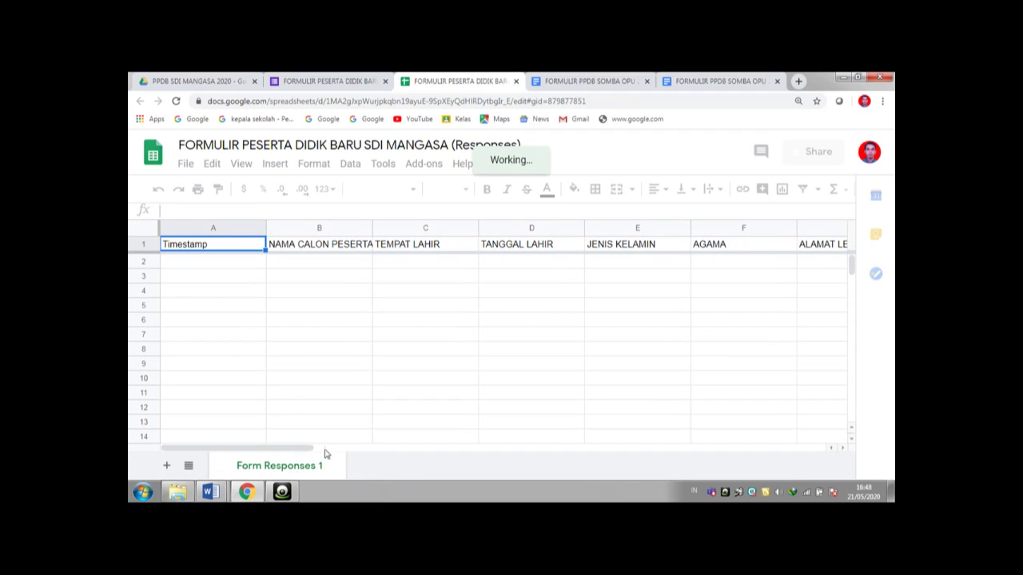
- Scroll the responses sheet right to the empty column W and start editing cell W1
drag(309, 448, 559, 452)
drag(640, 449, 728, 435)
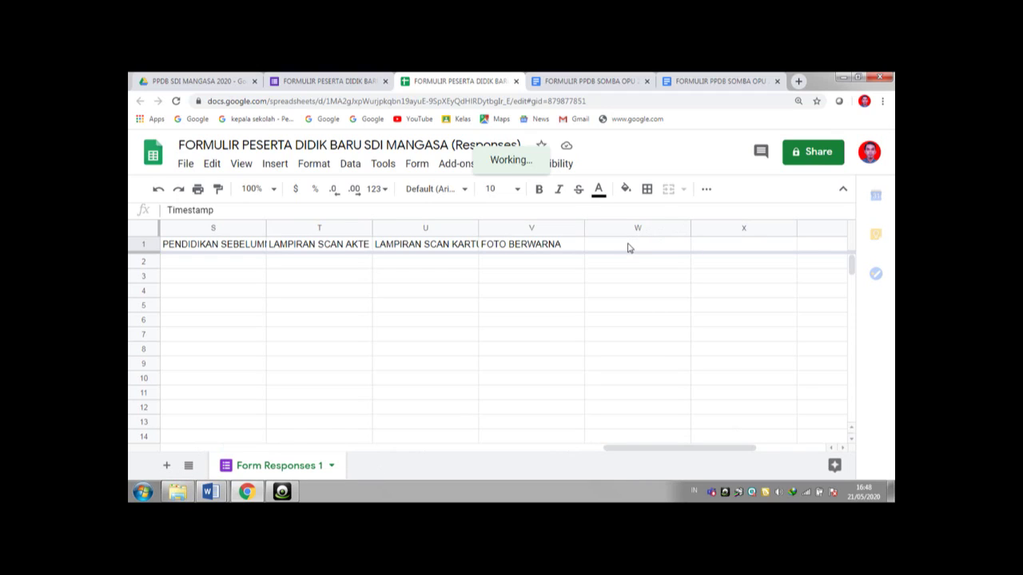
click(629, 248)
double_click(628, 248)
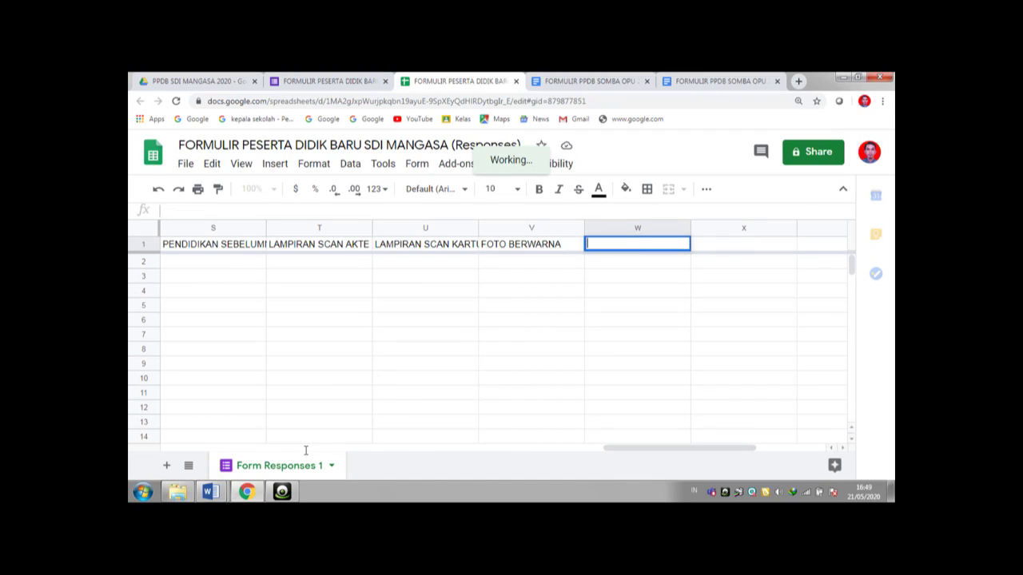
click(225, 490)
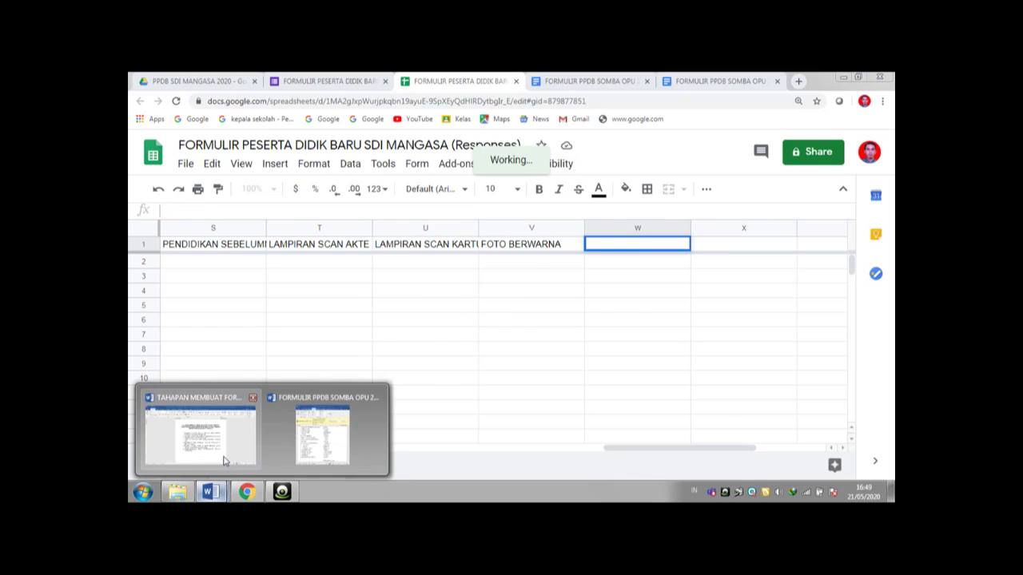
- Copy the photo-link arrayformula line from the end of the setup-steps Word document
click(226, 443)
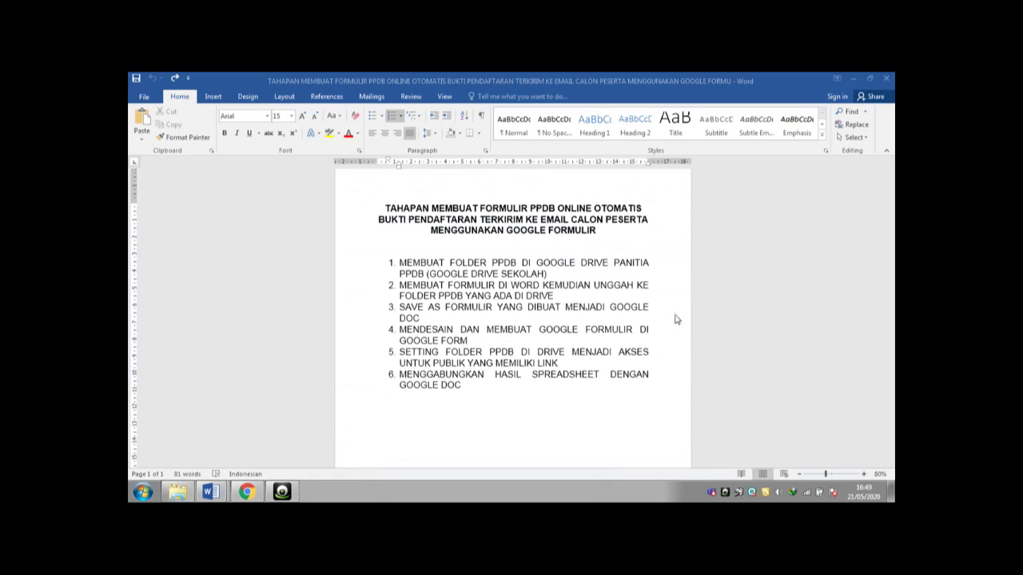
click(605, 332)
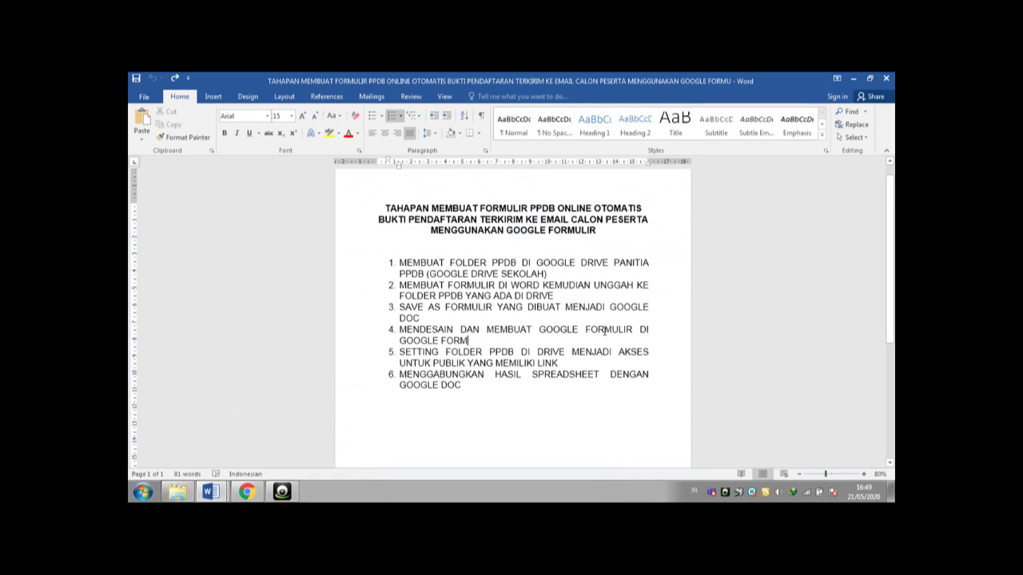
key(ctrl+End)
text(=arrayformula(if(row(A:A)=1;"photoid";substitute(W:W;"open?";"uc?export=view&"))))
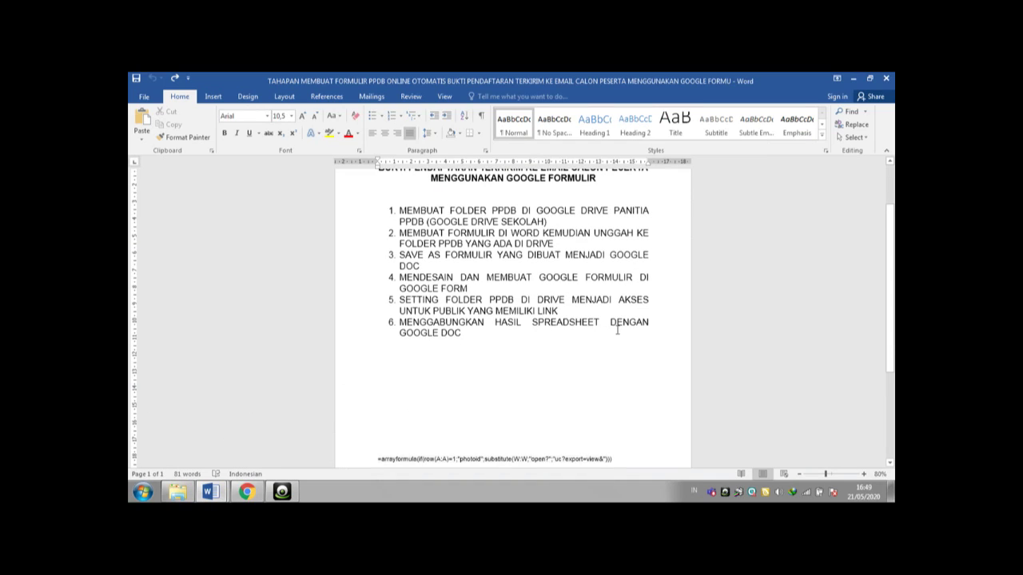
drag(601, 457, 614, 386)
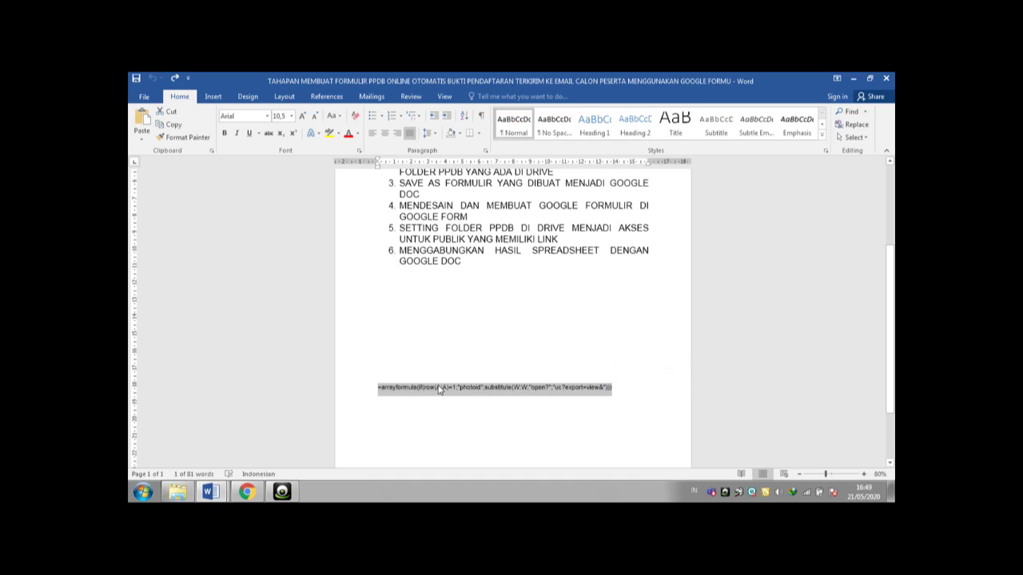
right_click(439, 390)
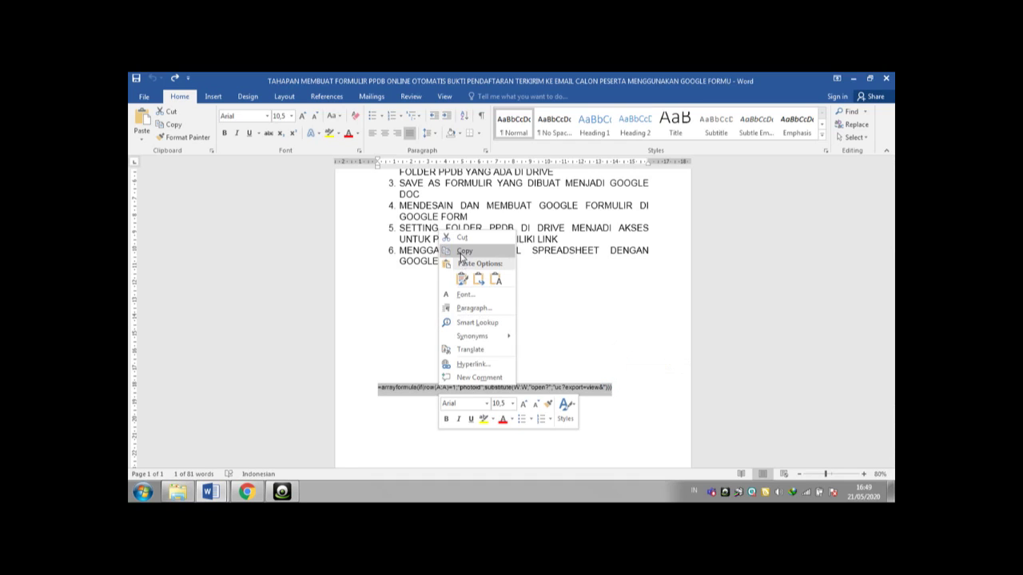
click(461, 253)
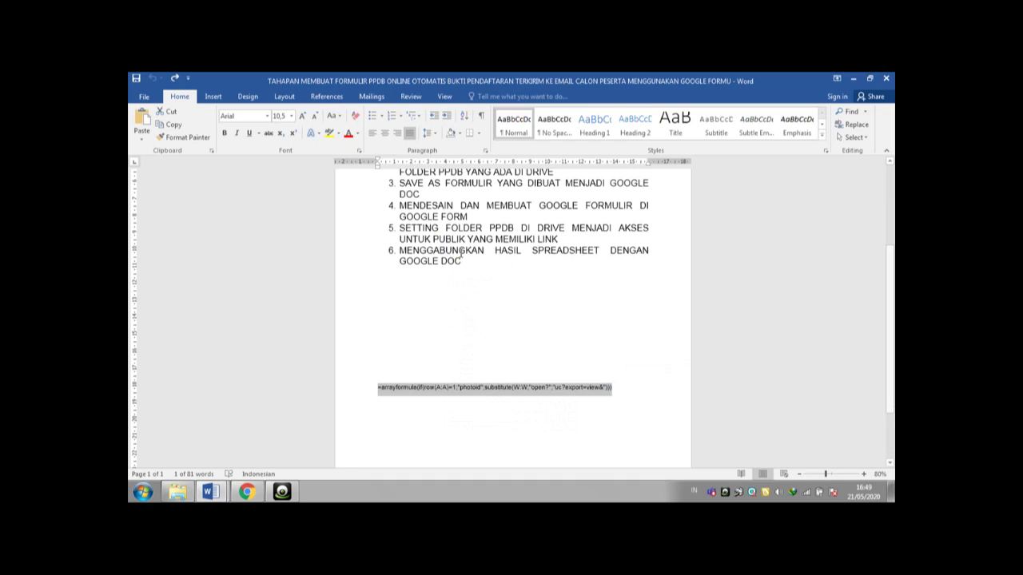
click(246, 492)
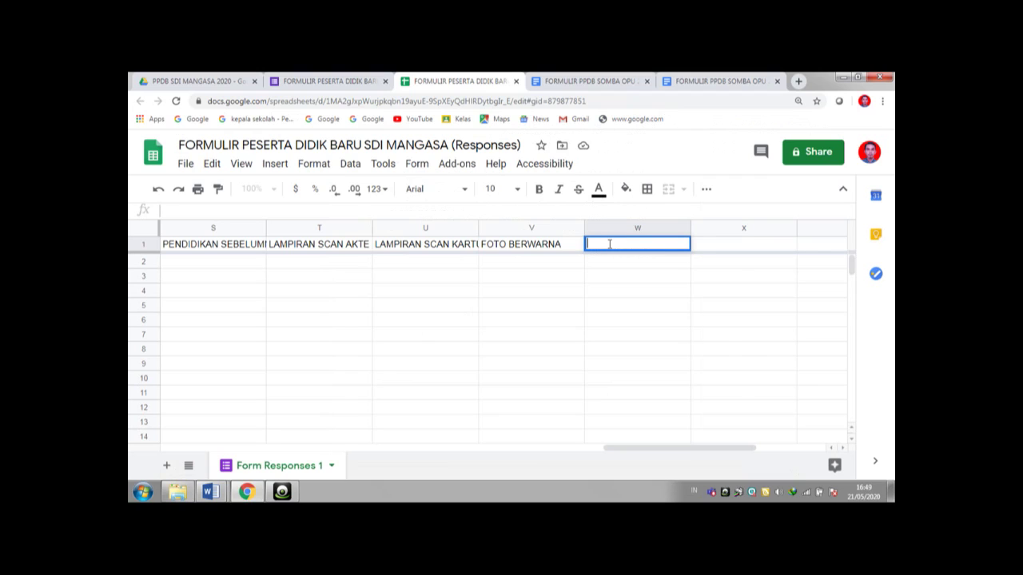
- Paste the copied photo-link arrayformula into cell W1
right_click(610, 243)
click(637, 315)
key(ctrl+v)
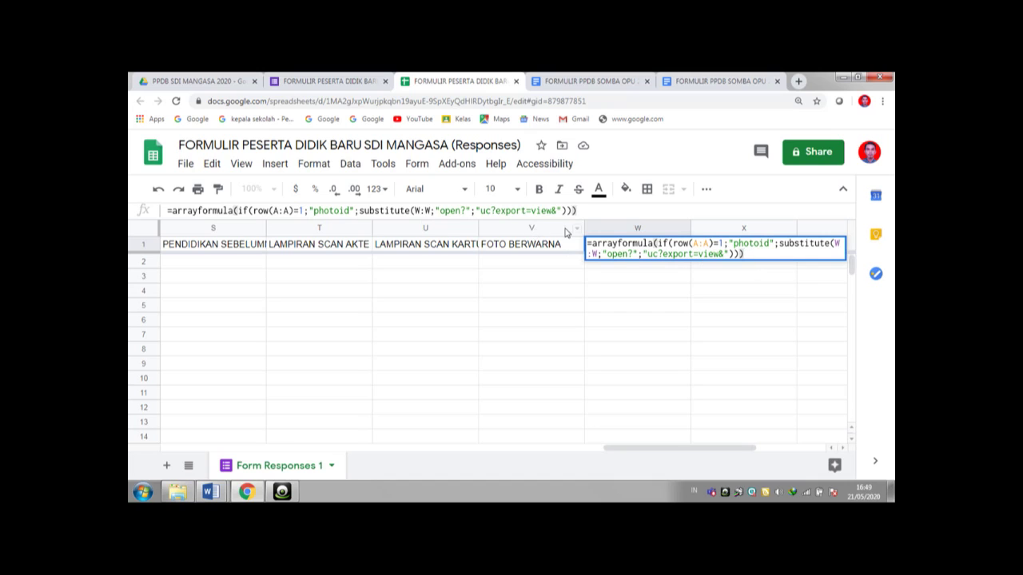
click(837, 243)
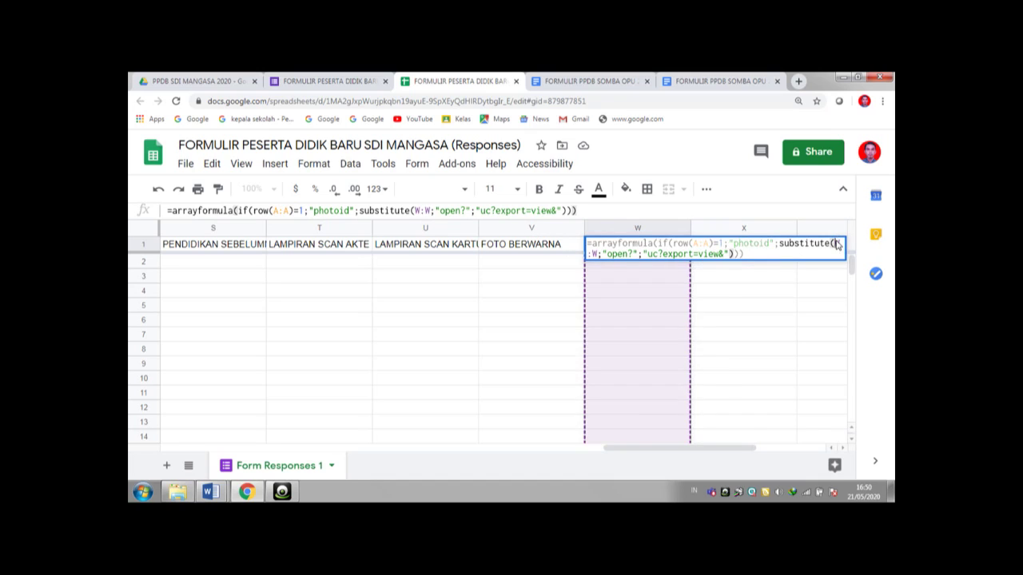
key(Left)
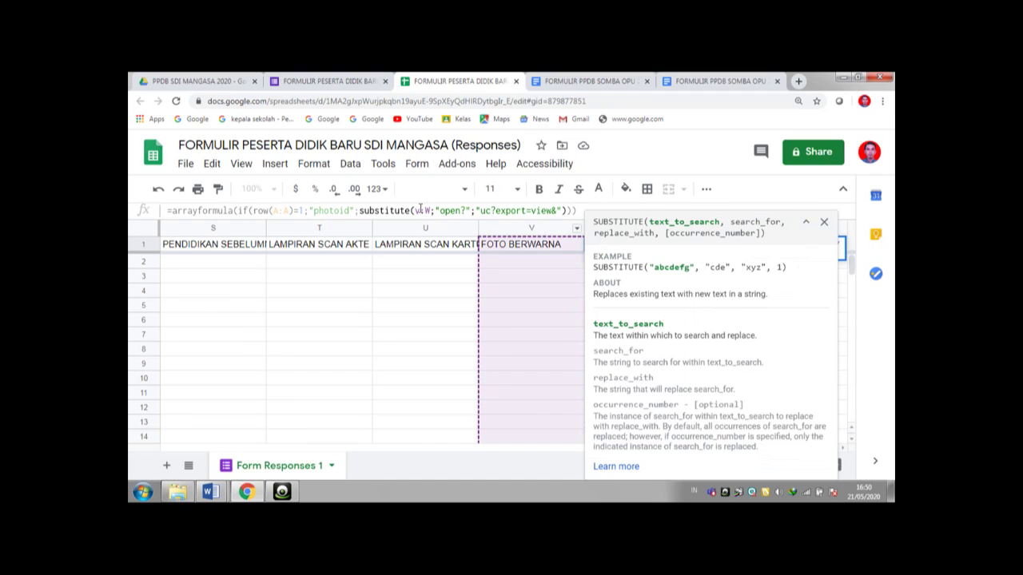
click(531, 228)
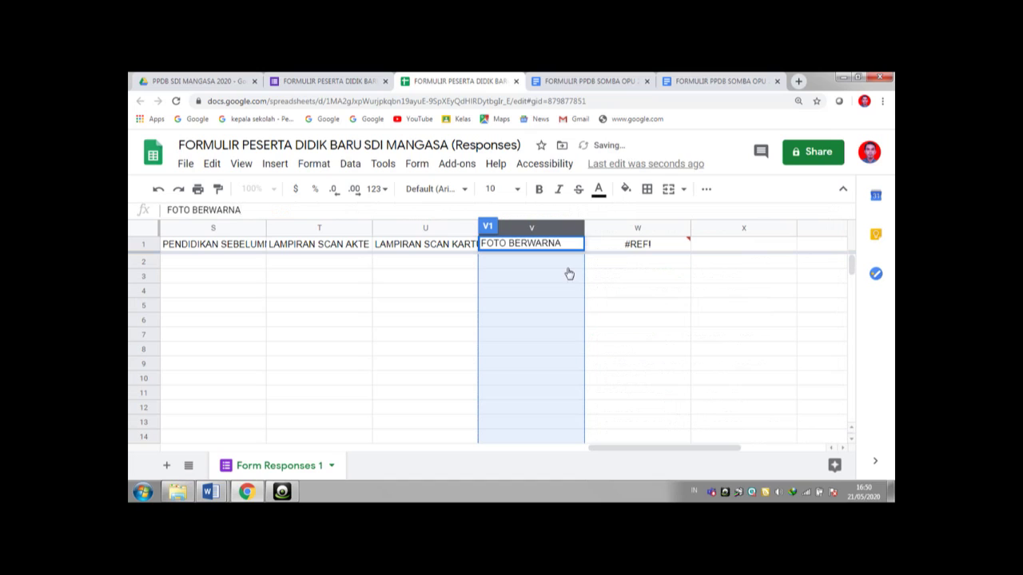
- Change the formula's W column reference to V and commit it
click(632, 244)
double_click(631, 244)
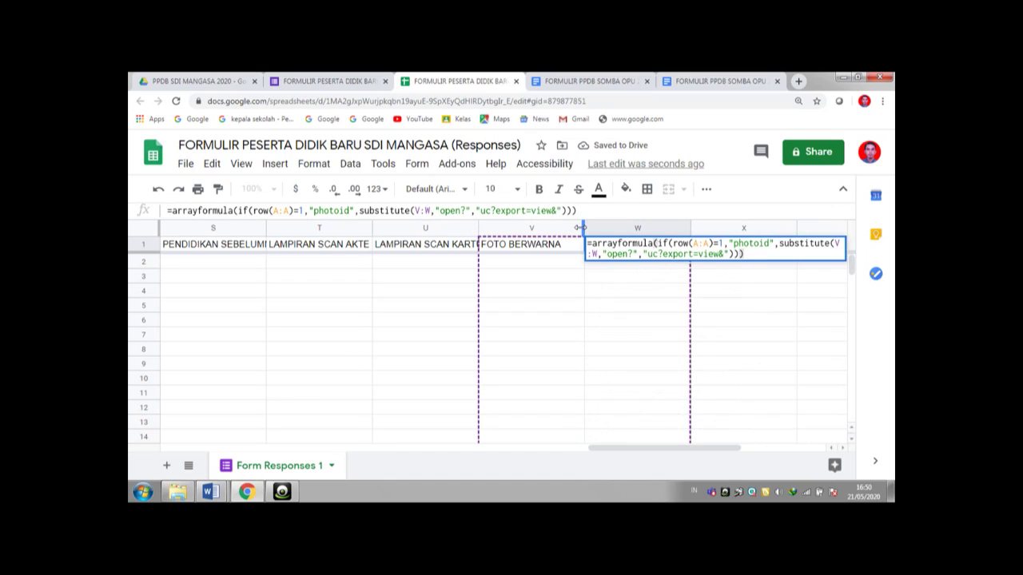
click(427, 210)
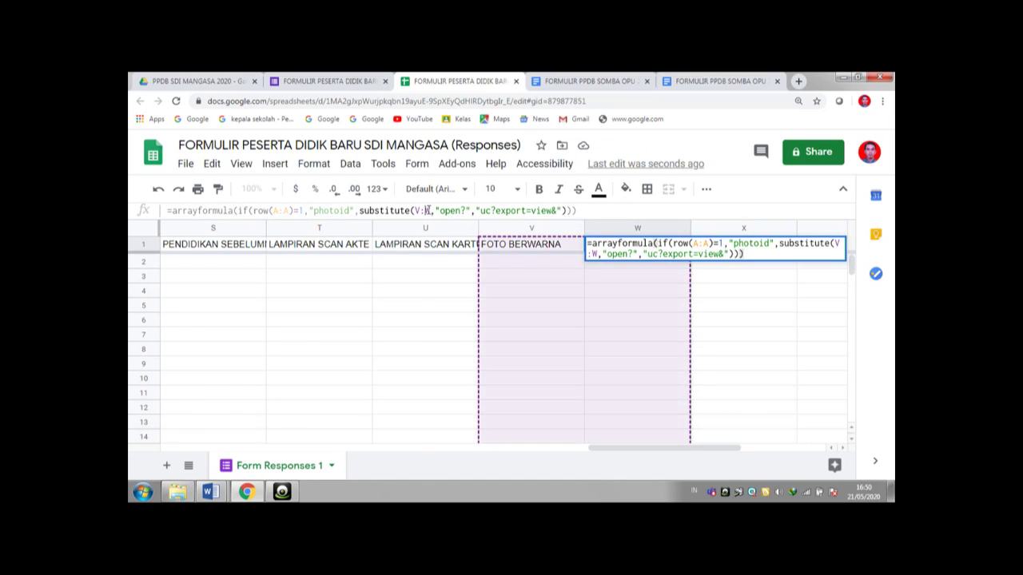
double_click(427, 210)
text(V)
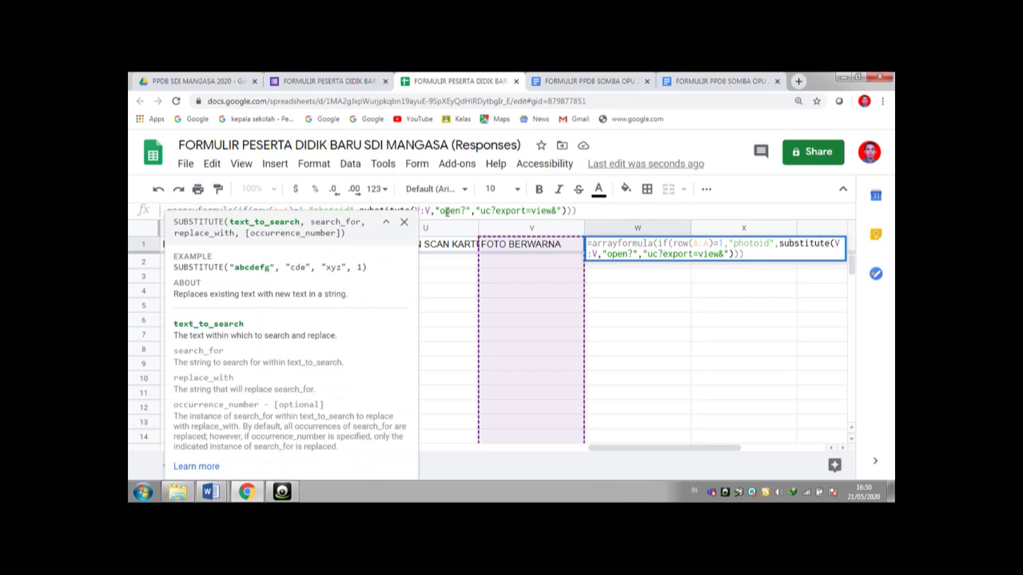
click(583, 211)
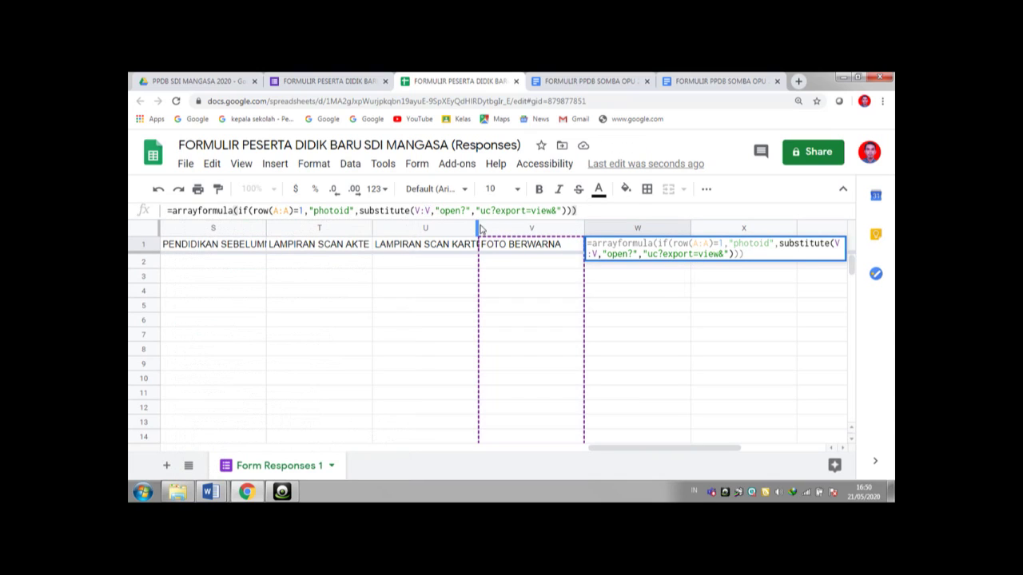
key(Return)
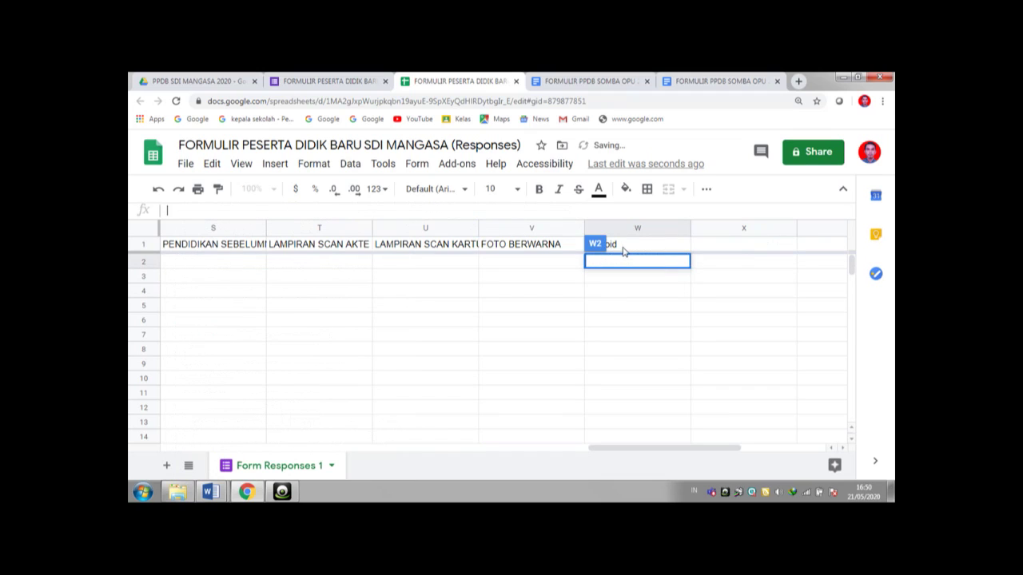
- Recheck W1's formula, which now shows the header 'photoid'
click(616, 245)
key(Return)
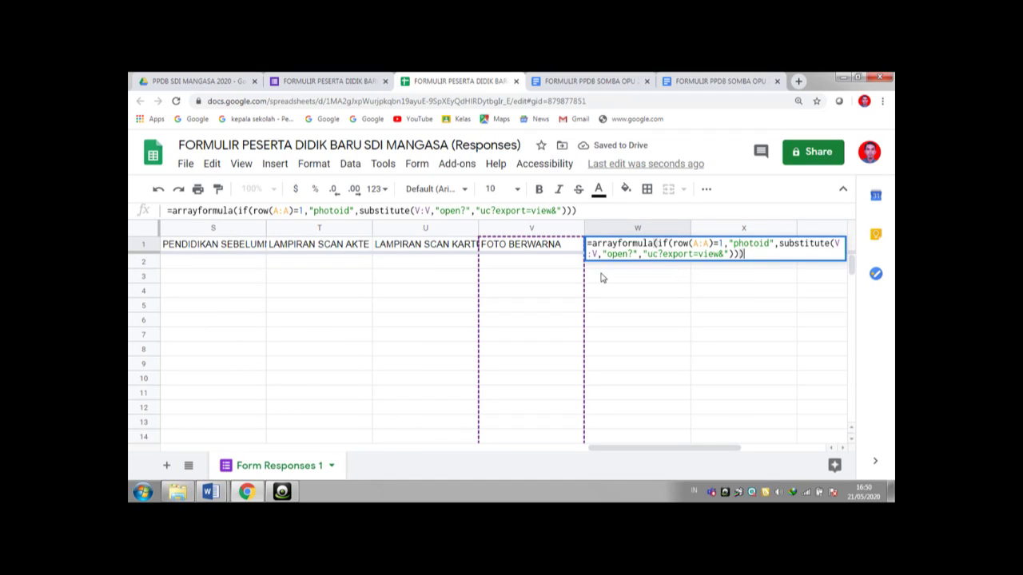
click(602, 277)
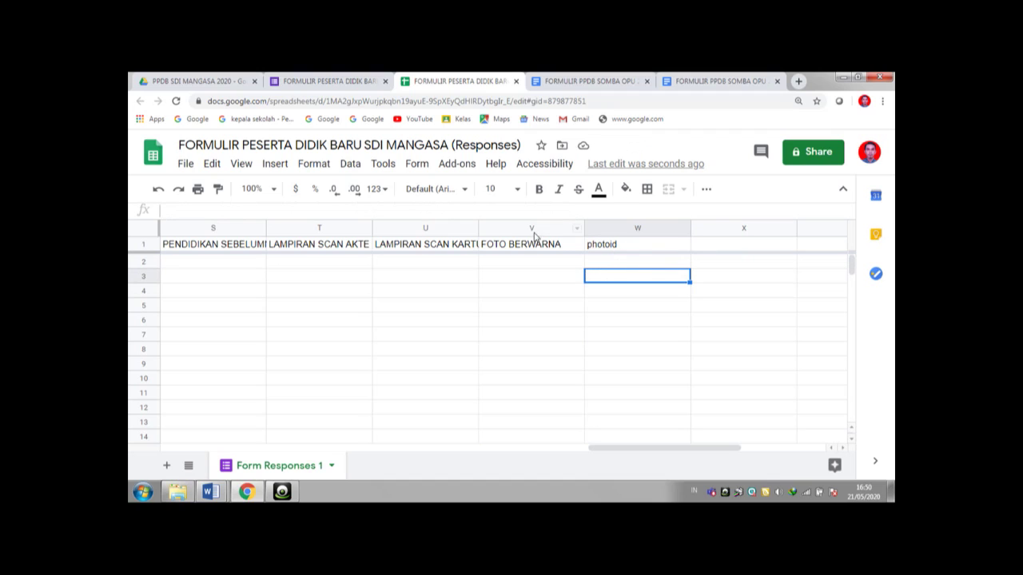
click(612, 247)
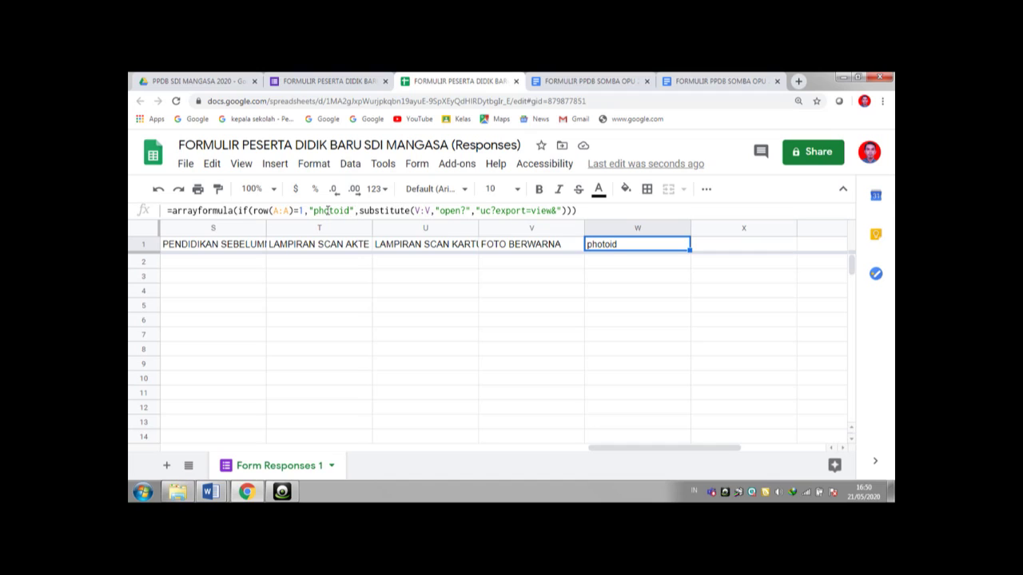
click(605, 266)
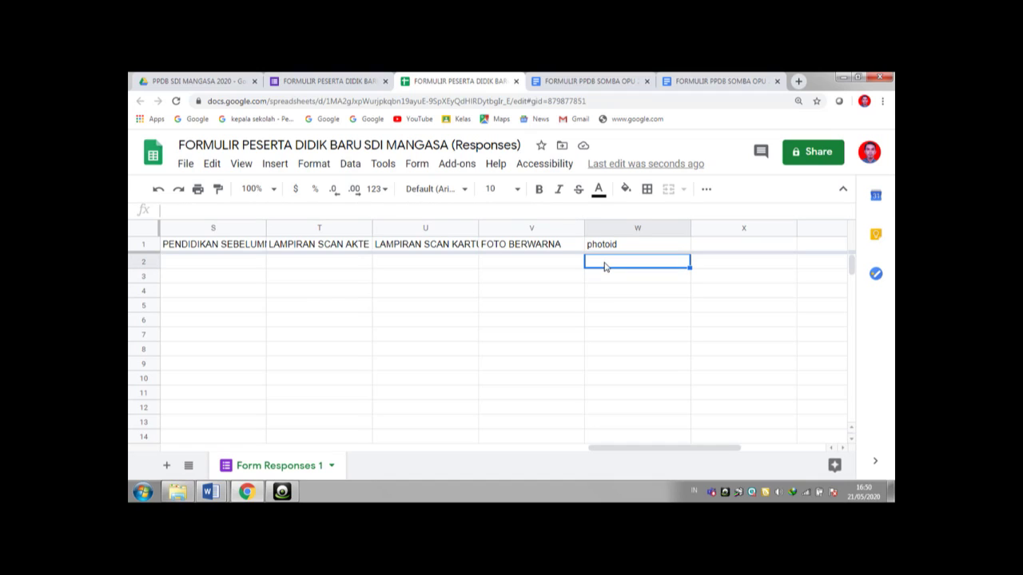
- Search the add-on marketplace for AUTOCRAT and confirm Autocrat is already installed
click(457, 163)
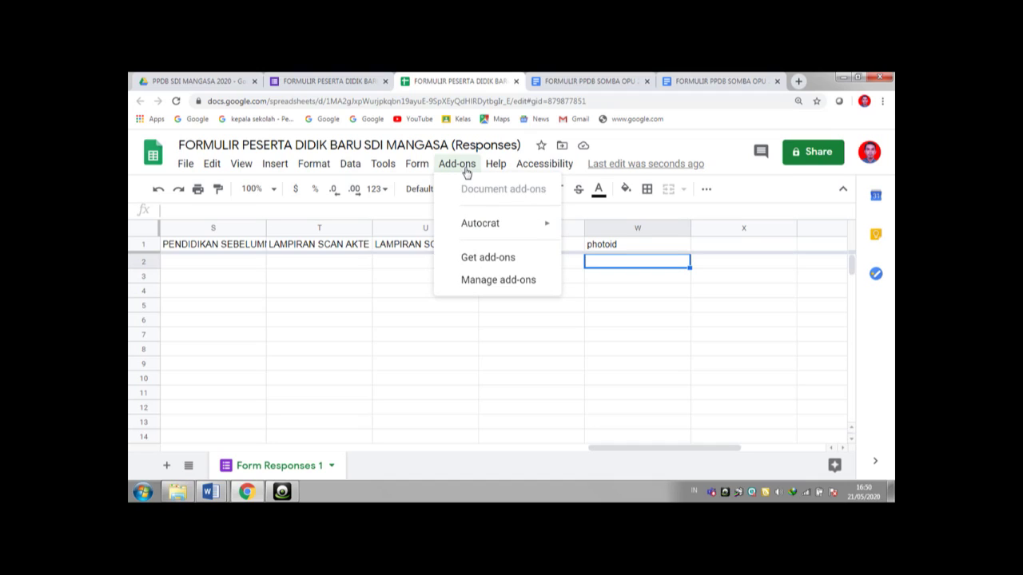
mouse_move(497, 231)
click(487, 258)
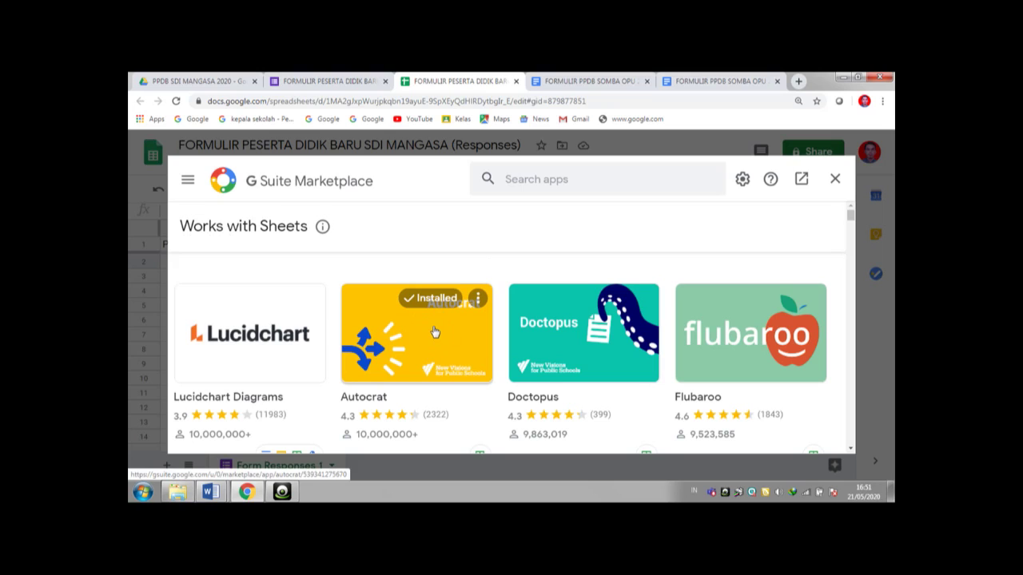
click(513, 179)
text(A)
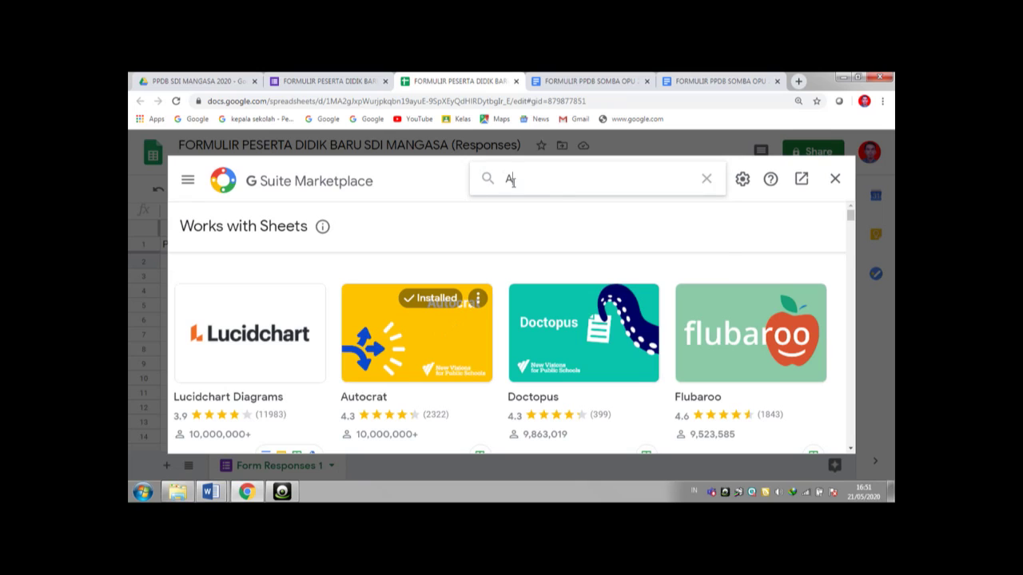
text(UTO)
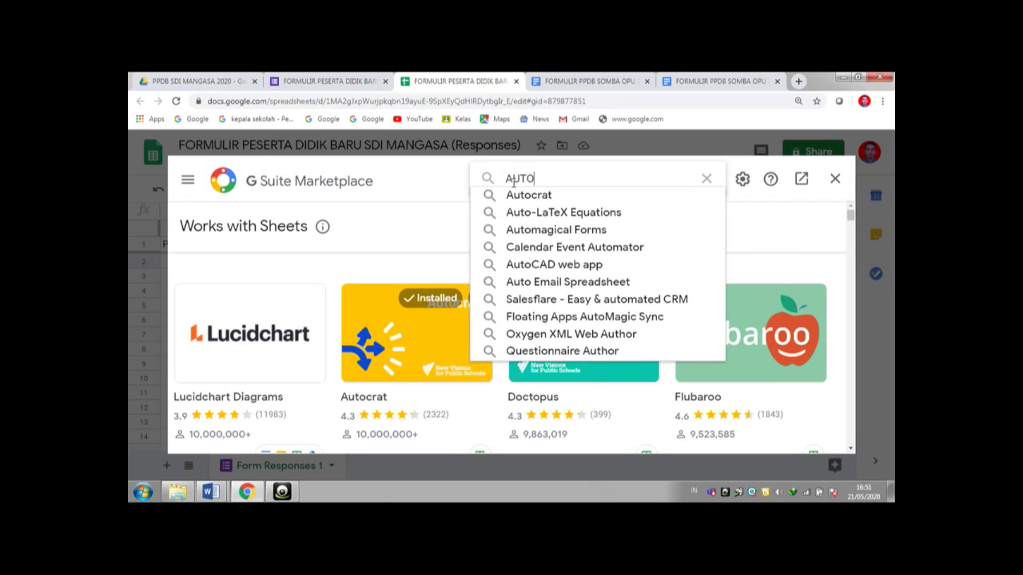
text(CRAT)
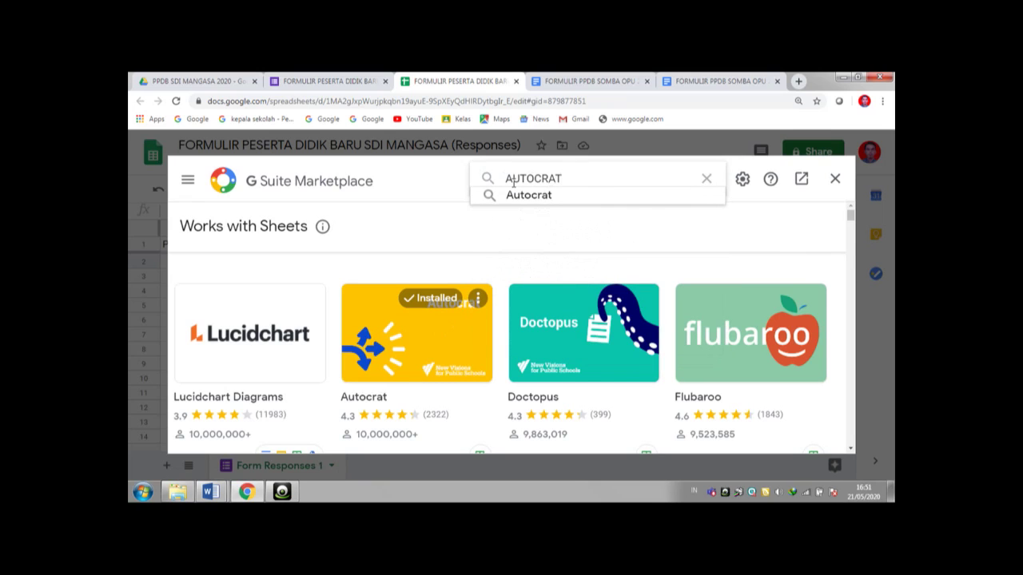
click(521, 197)
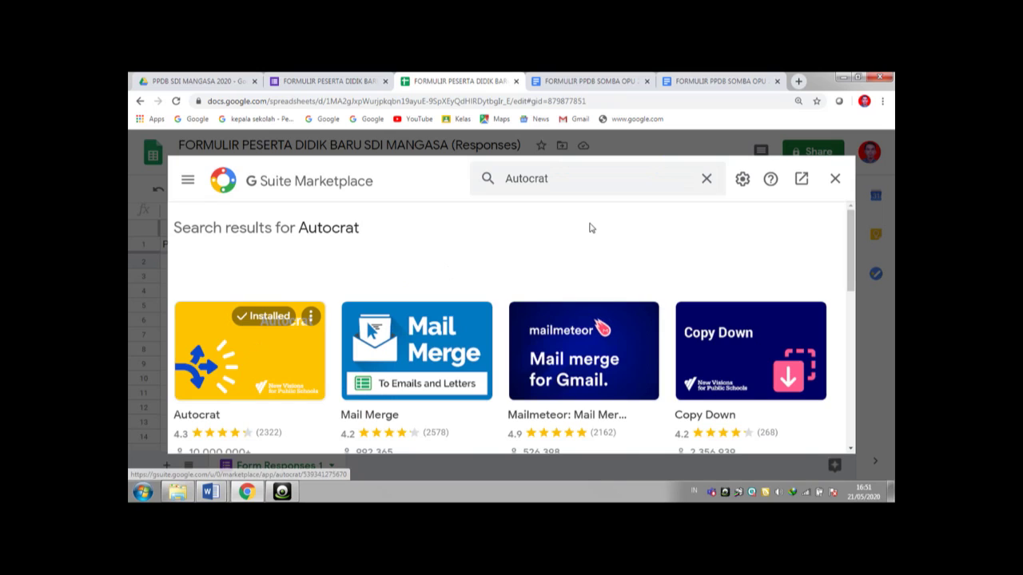
click(835, 180)
- Check the PPDB SDI MANGASA 2020 Drive folder, then start a new AutoCrat merge job
click(468, 164)
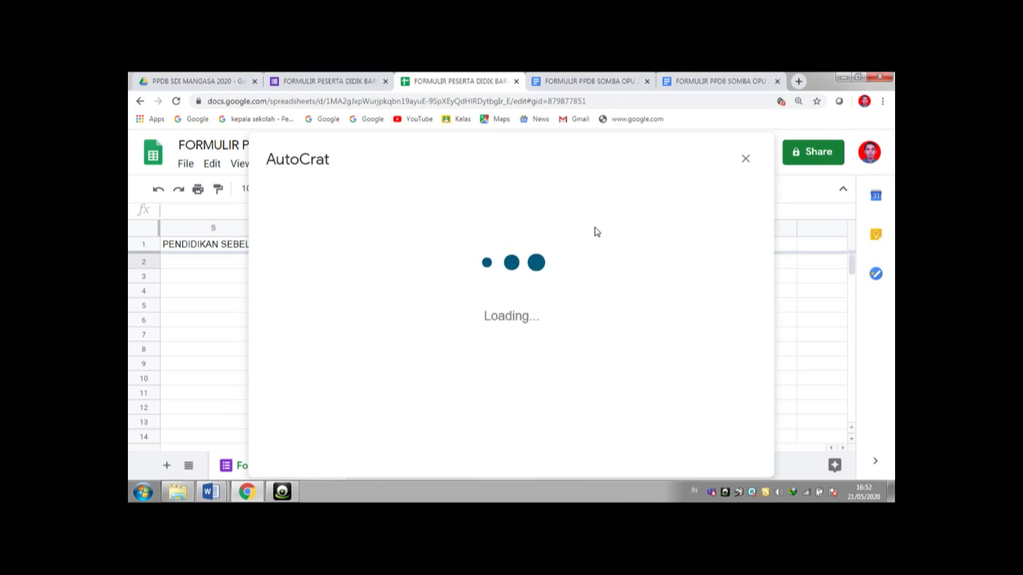
click(235, 83)
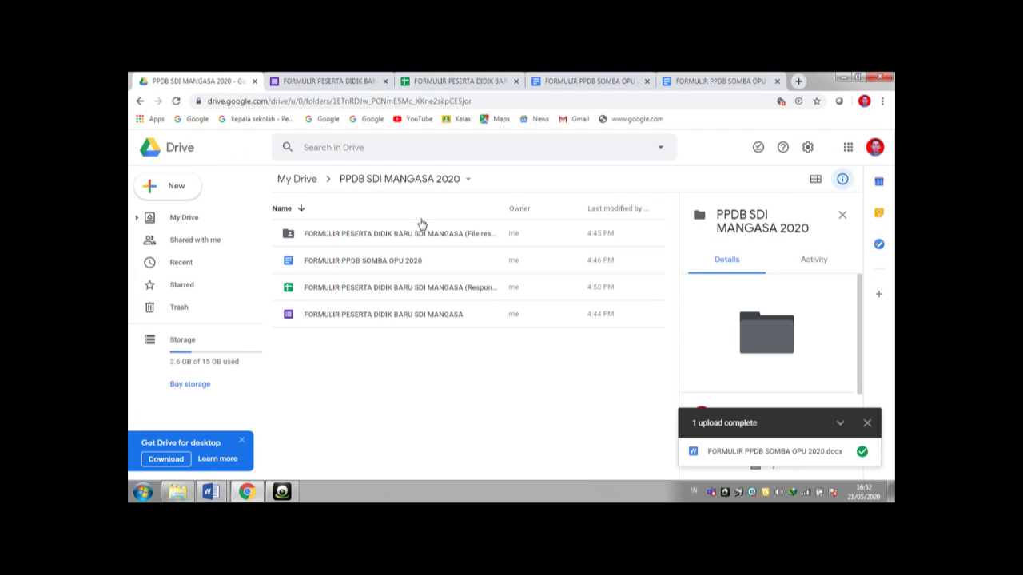
click(461, 81)
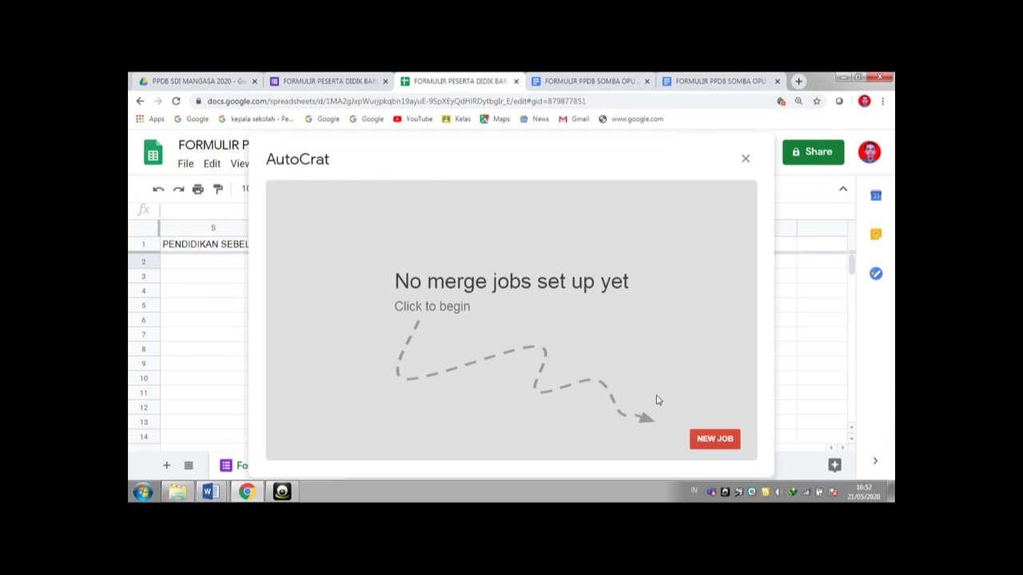
click(700, 440)
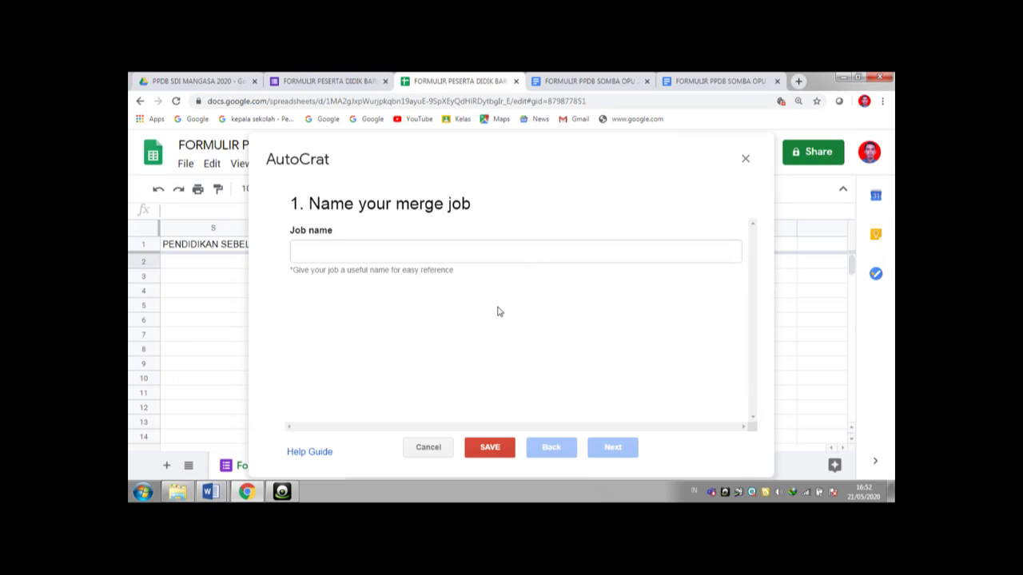
- Name the job 'PPDB SDI MANGASA 2020' and use the Drive doc FORMULIR PPDB SOMBA OPU 2020 as template
text(PPDB SD)
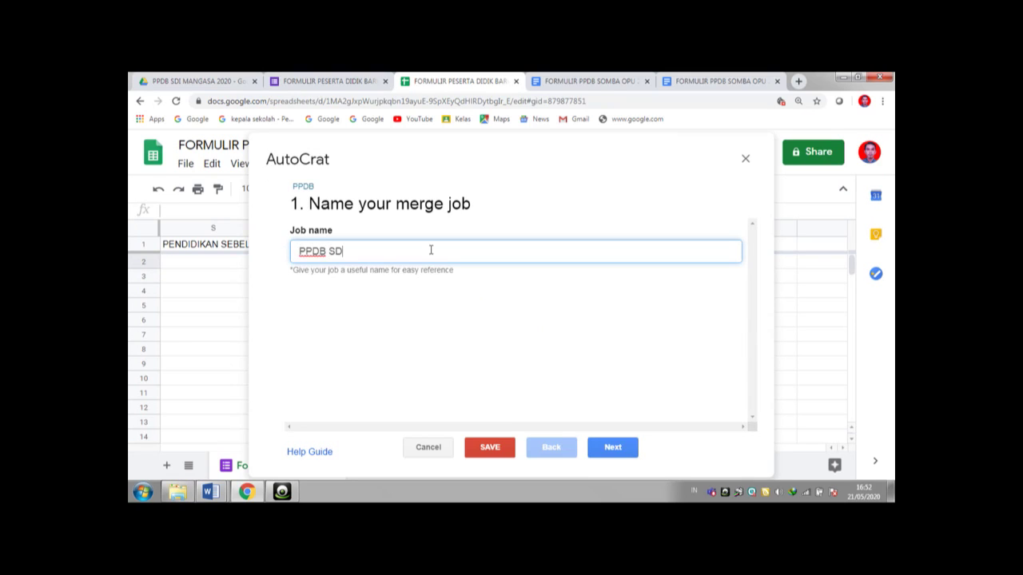
text(I MANGASA 2020)
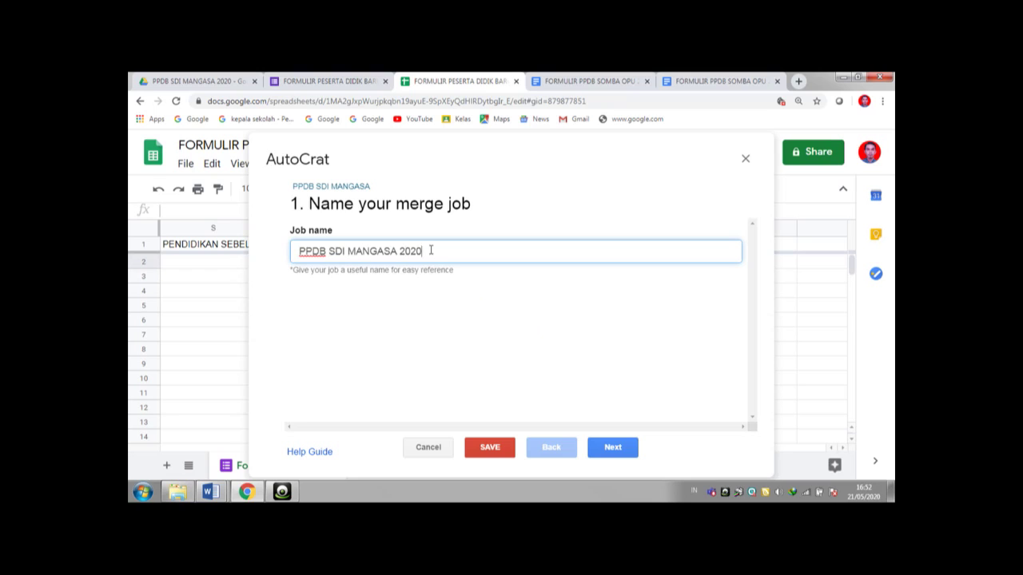
click(605, 449)
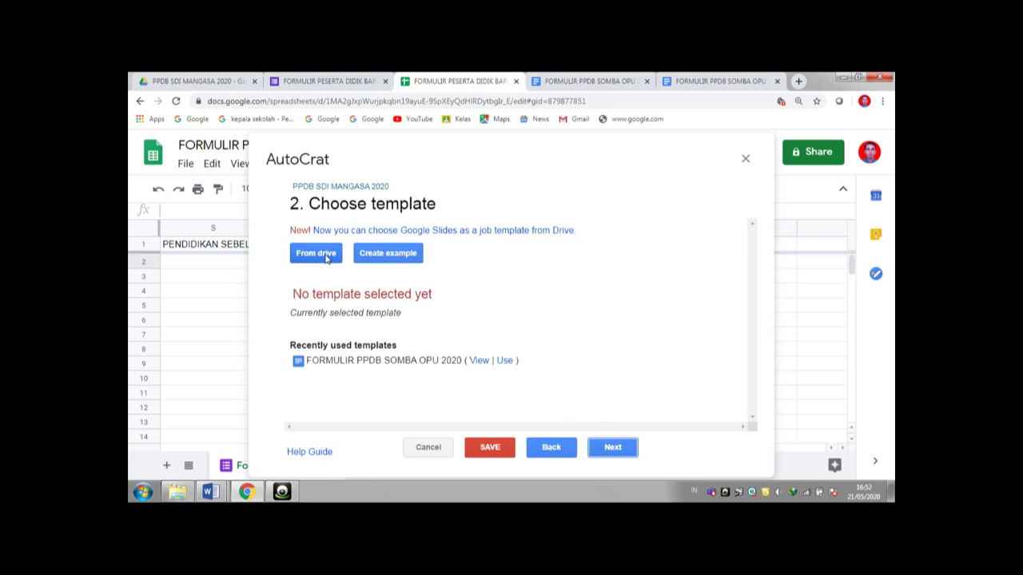
click(326, 258)
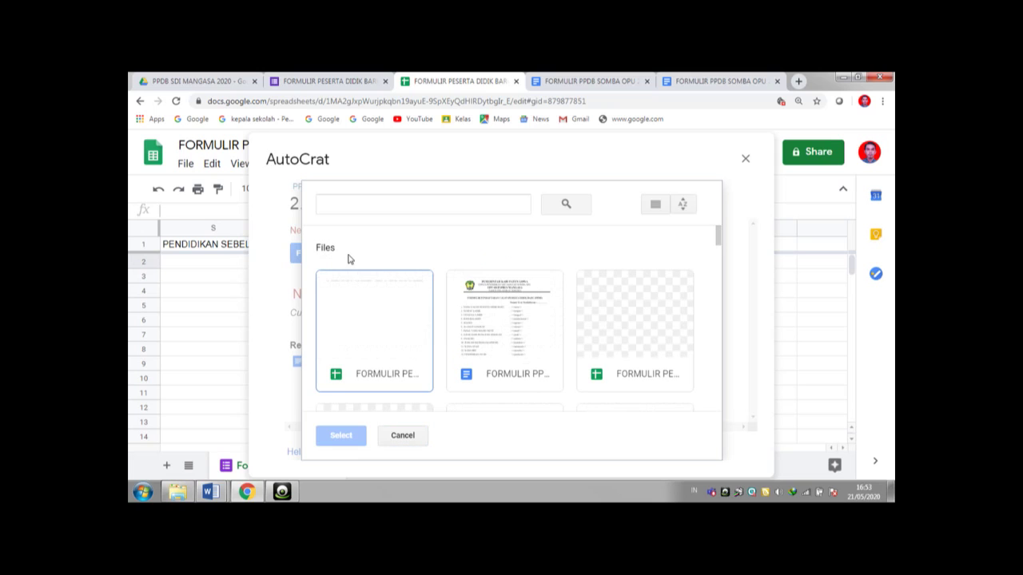
click(524, 328)
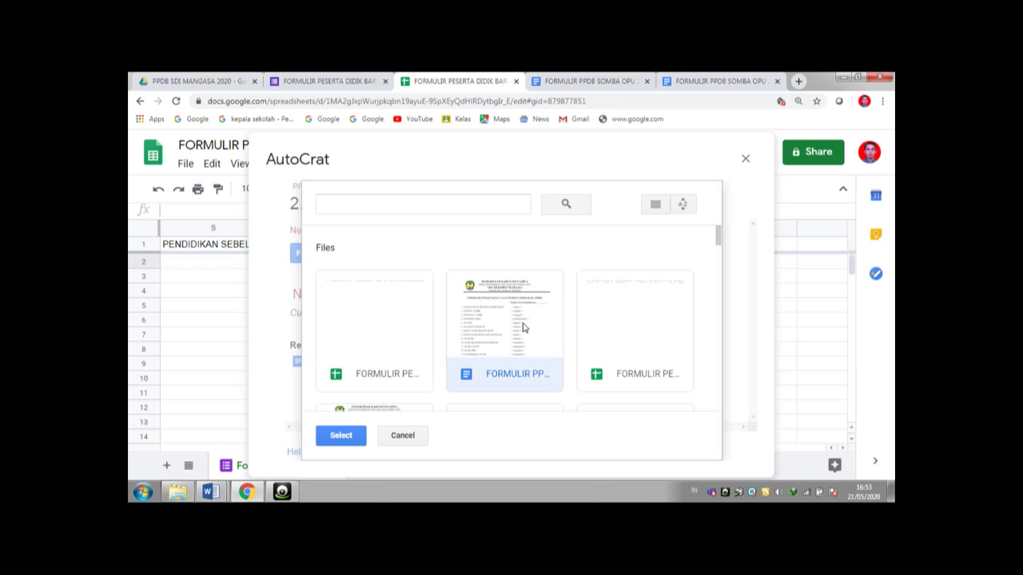
click(354, 437)
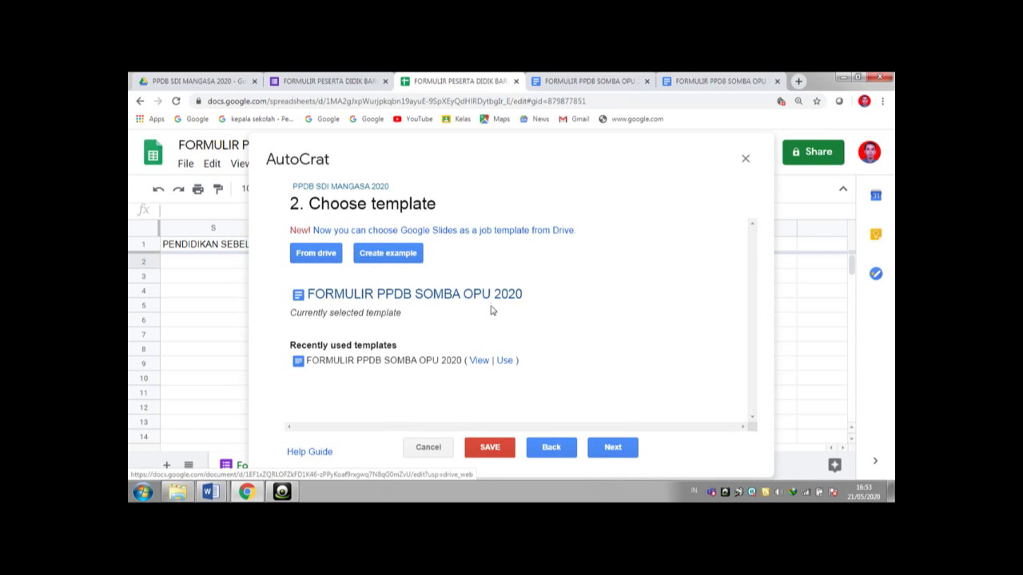
click(611, 449)
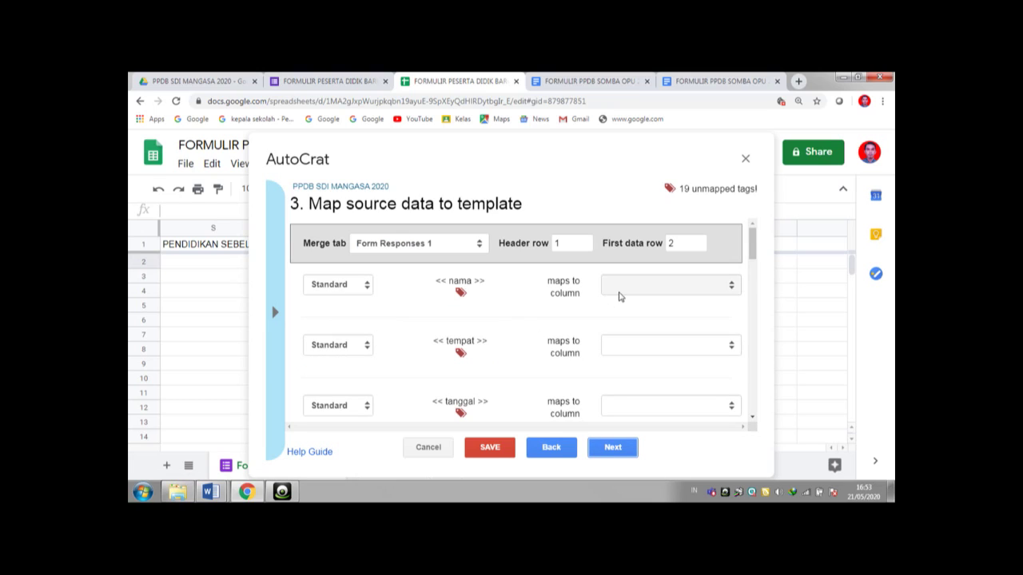
- Map nama, tempat, tanggal, jeniskelamin and agama tags to the student name, birthplace, birthdate, gender and religion columns
click(731, 287)
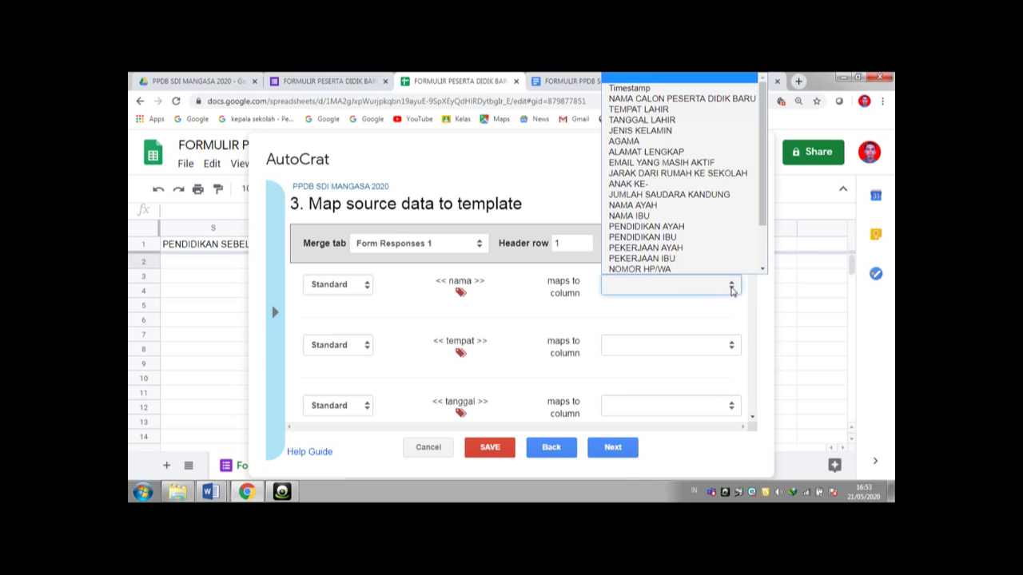
click(683, 99)
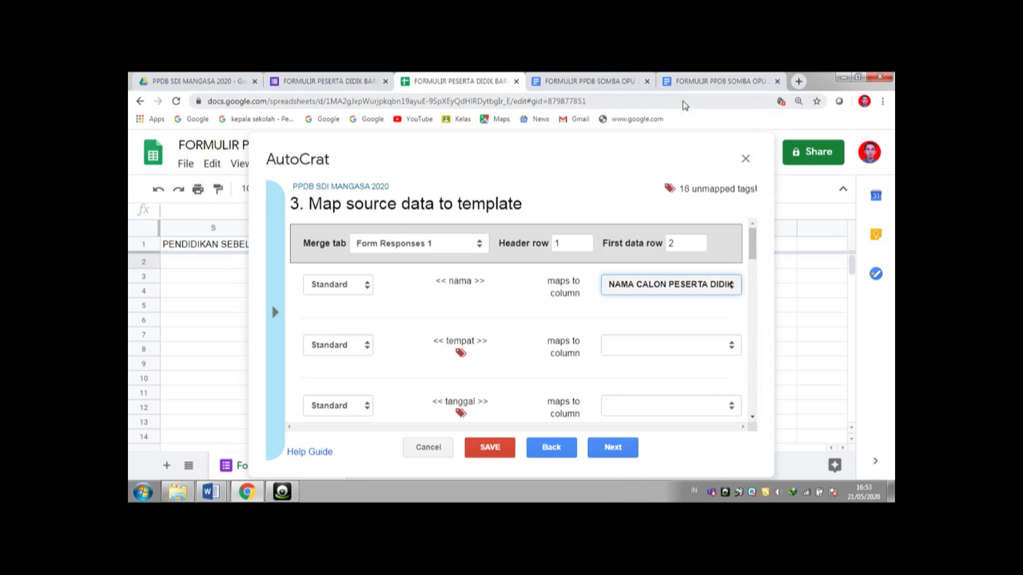
click(693, 346)
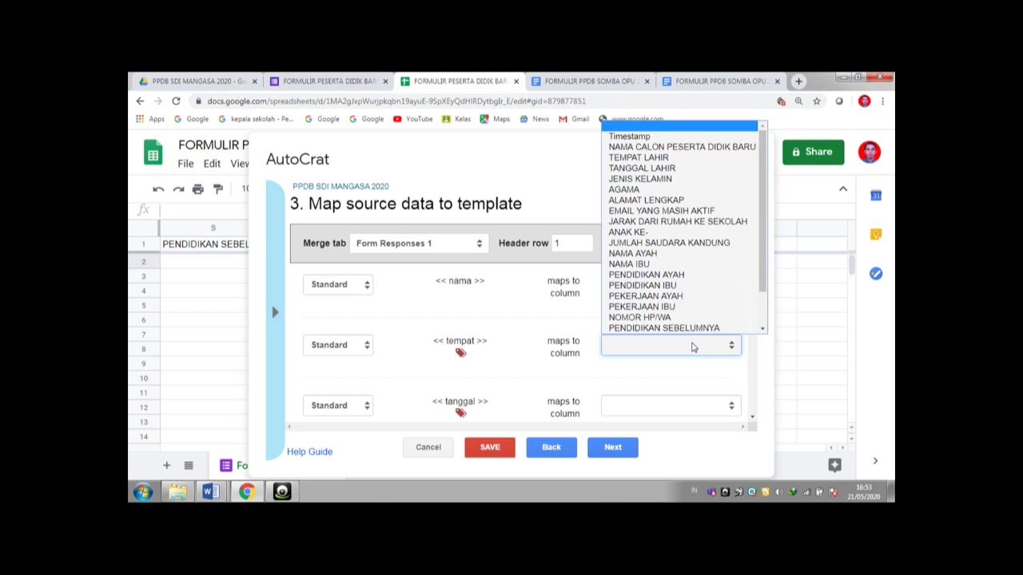
click(658, 158)
click(673, 407)
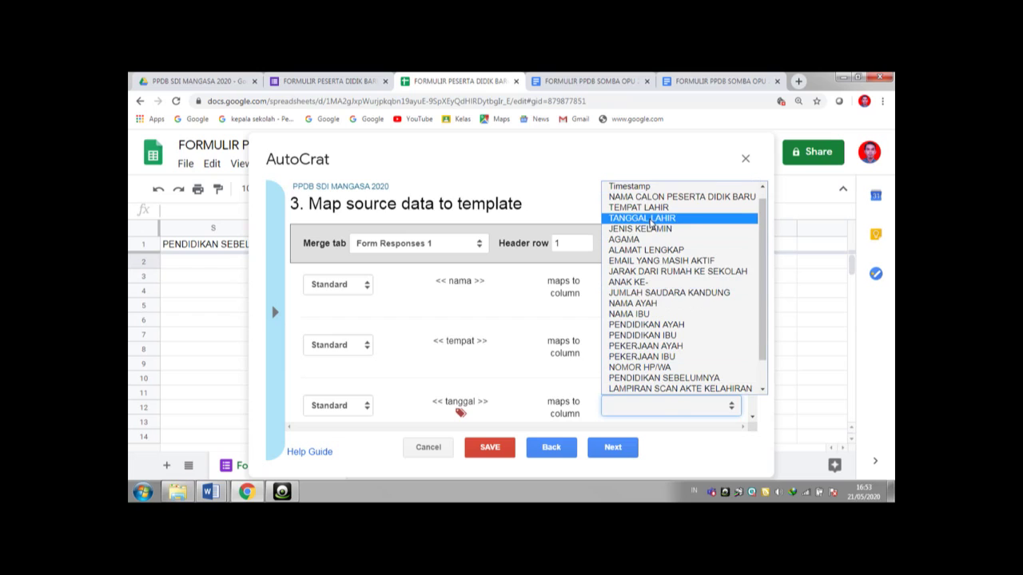
click(650, 220)
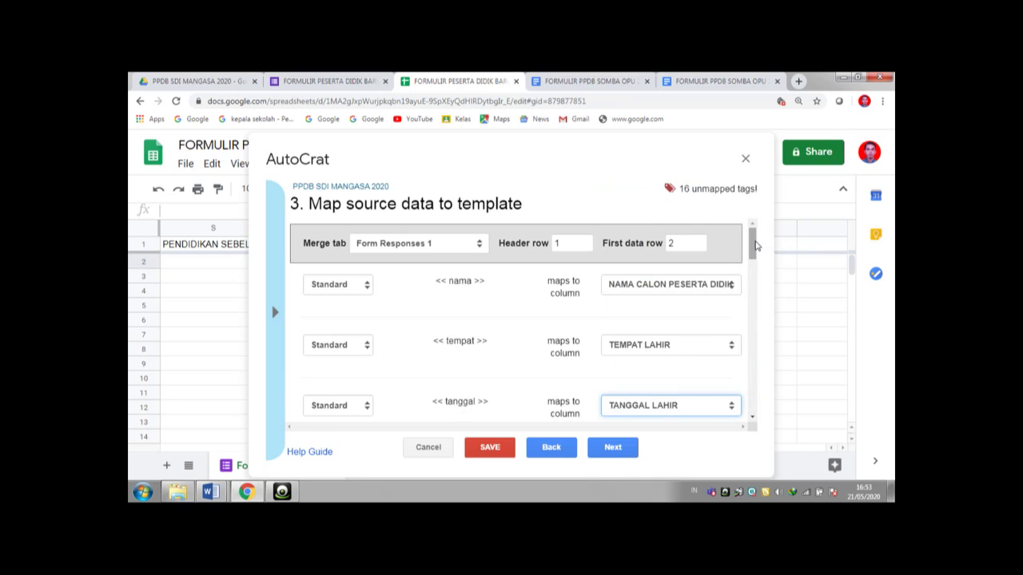
drag(756, 250, 756, 280)
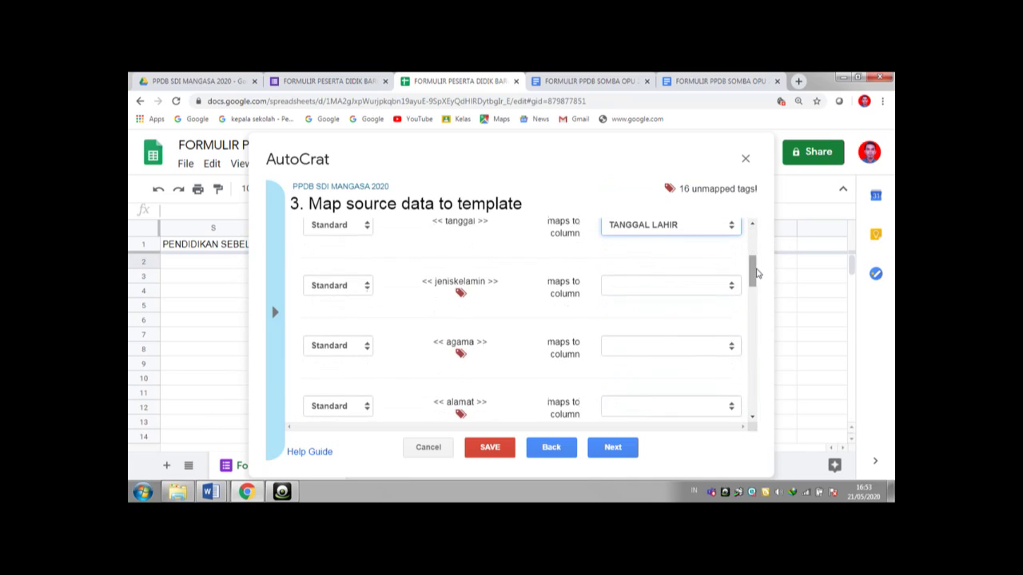
click(684, 291)
click(650, 132)
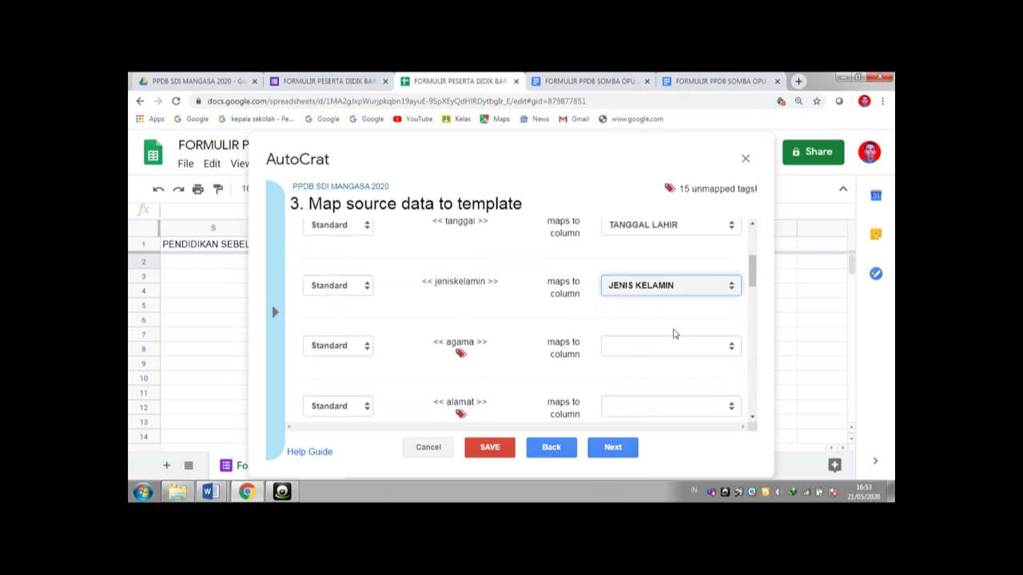
click(668, 353)
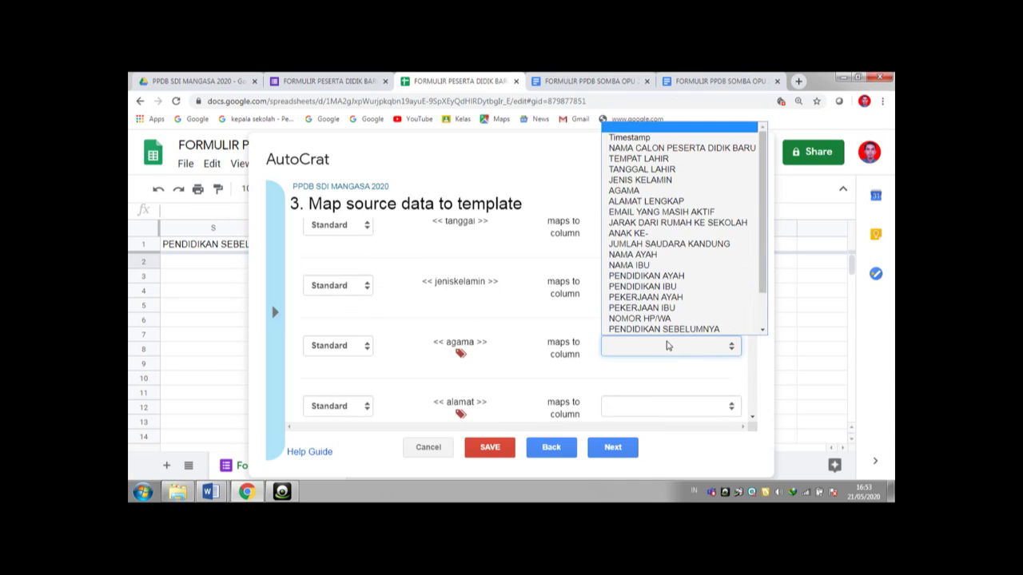
click(646, 196)
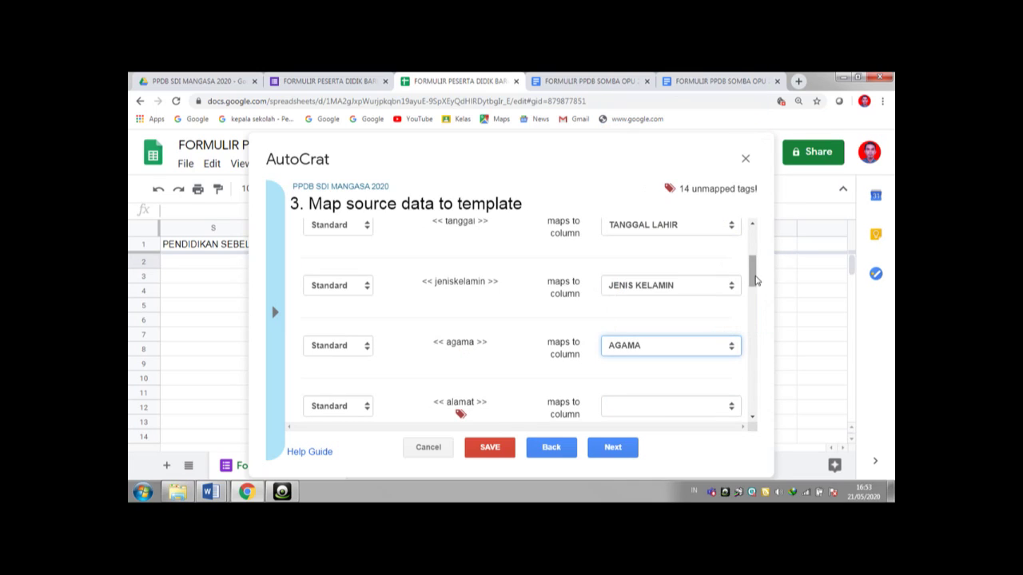
- Map alamat, email, jarak, anakke and jumlahsk to ALAMAT LENGKAP, EMAIL, JARAK, ANAK KE- and JUMLAH SAUDARA KANDUNG
drag(754, 278, 754, 294)
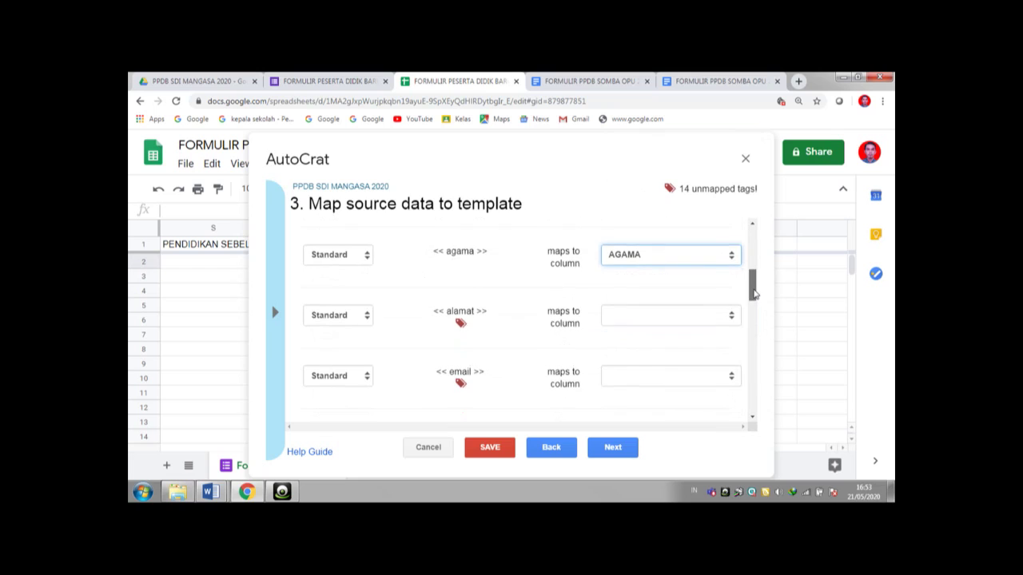
click(707, 317)
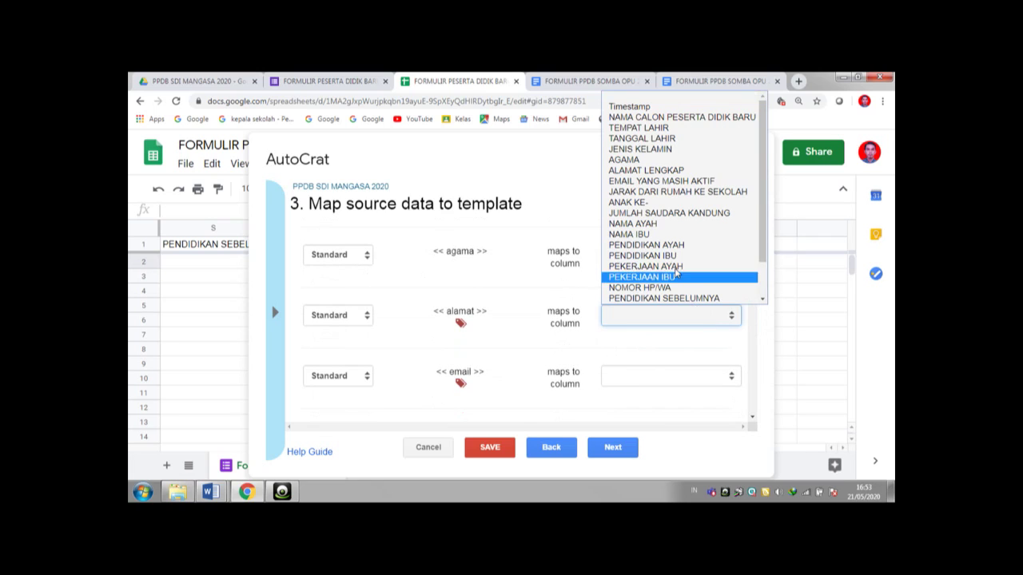
click(650, 172)
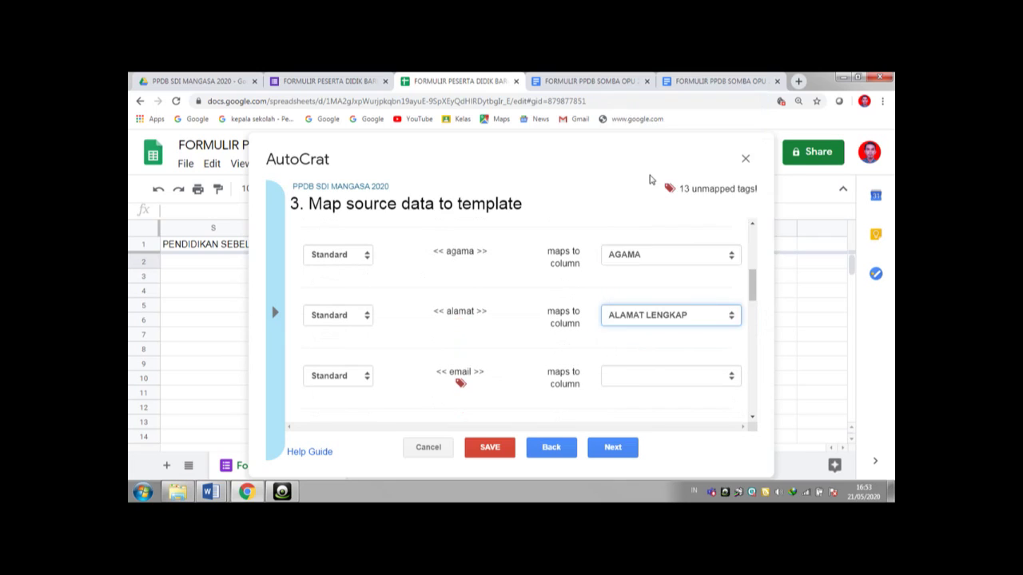
click(679, 380)
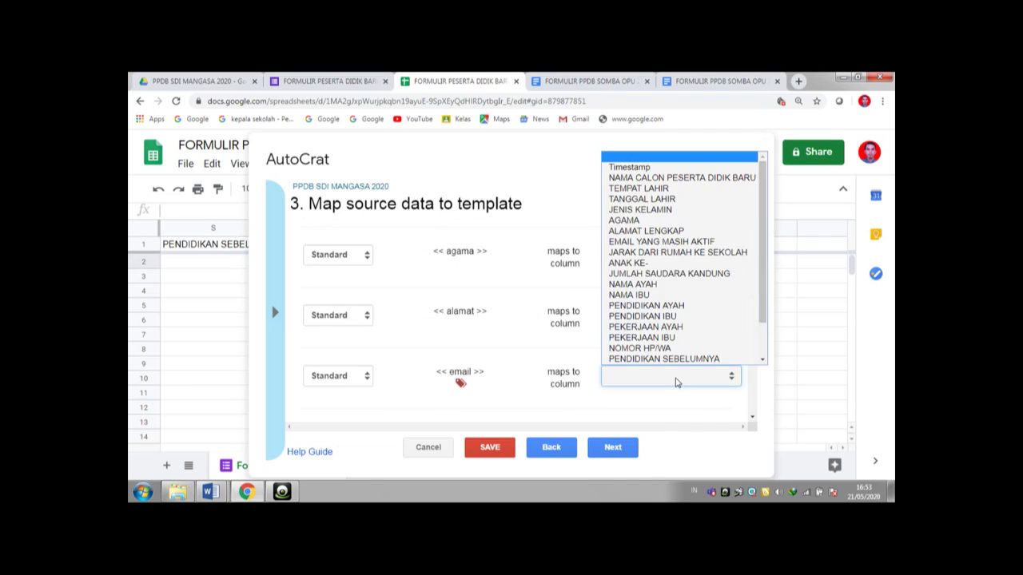
click(664, 242)
drag(749, 294, 756, 324)
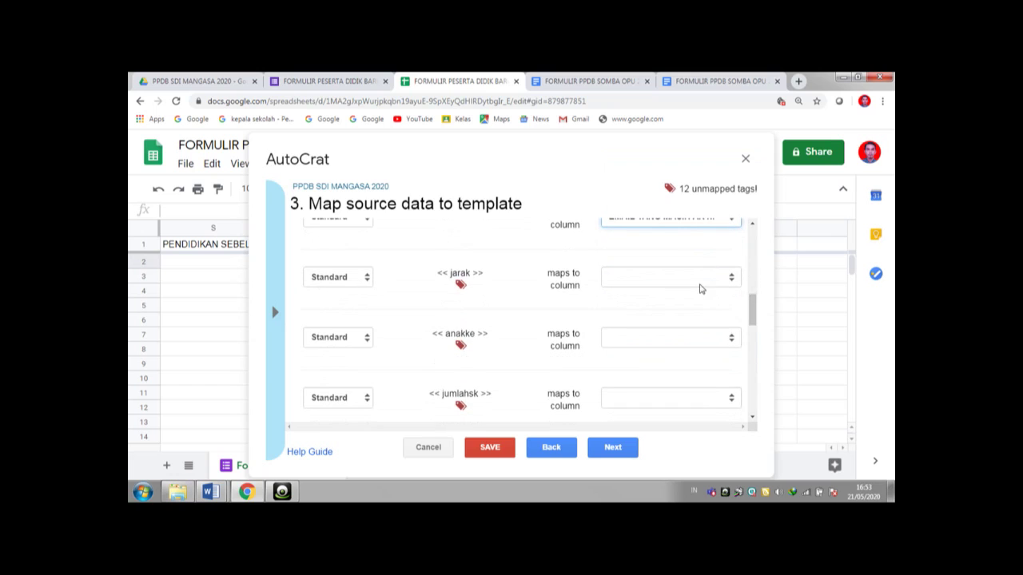
click(702, 276)
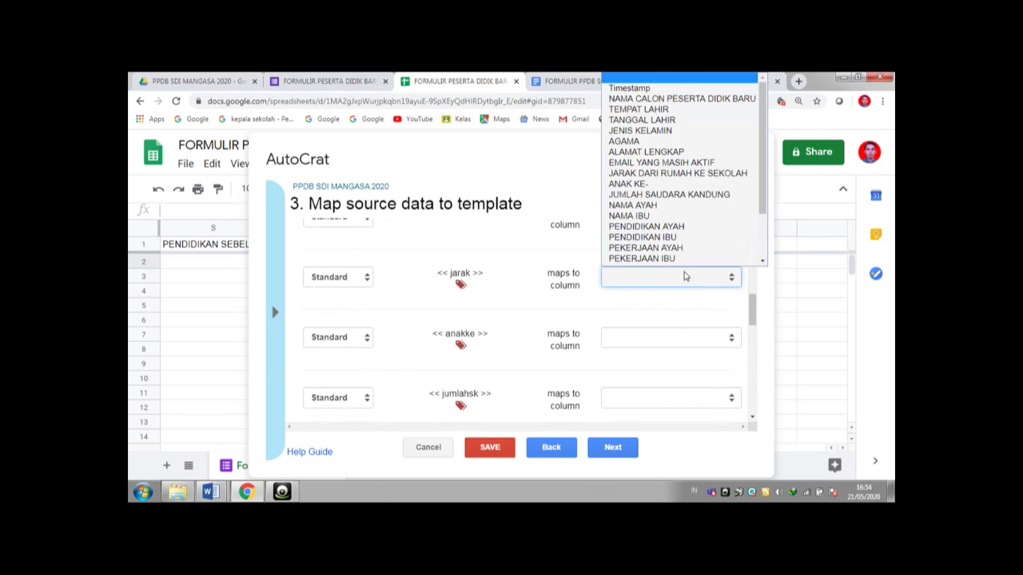
click(660, 174)
click(672, 342)
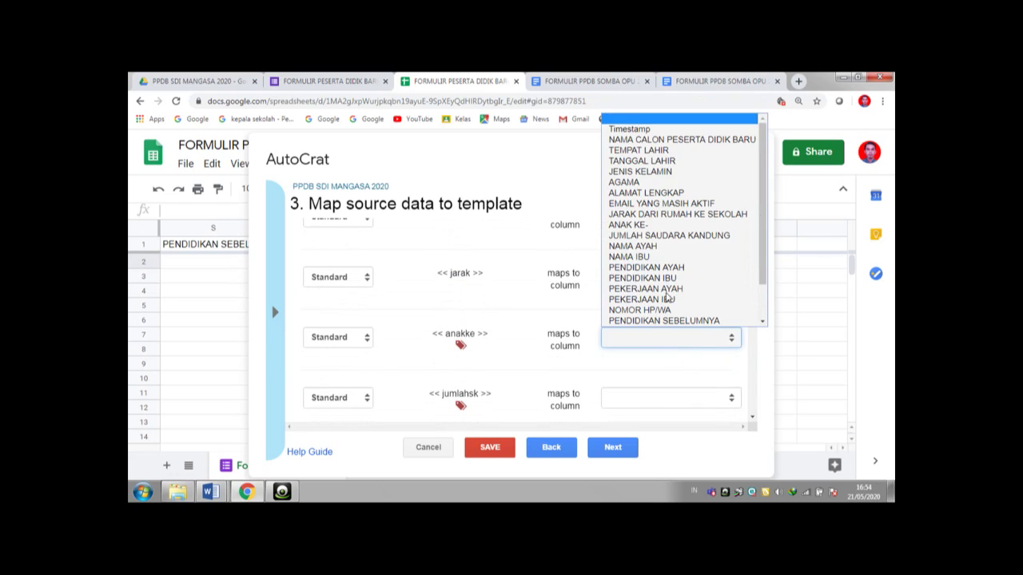
click(644, 227)
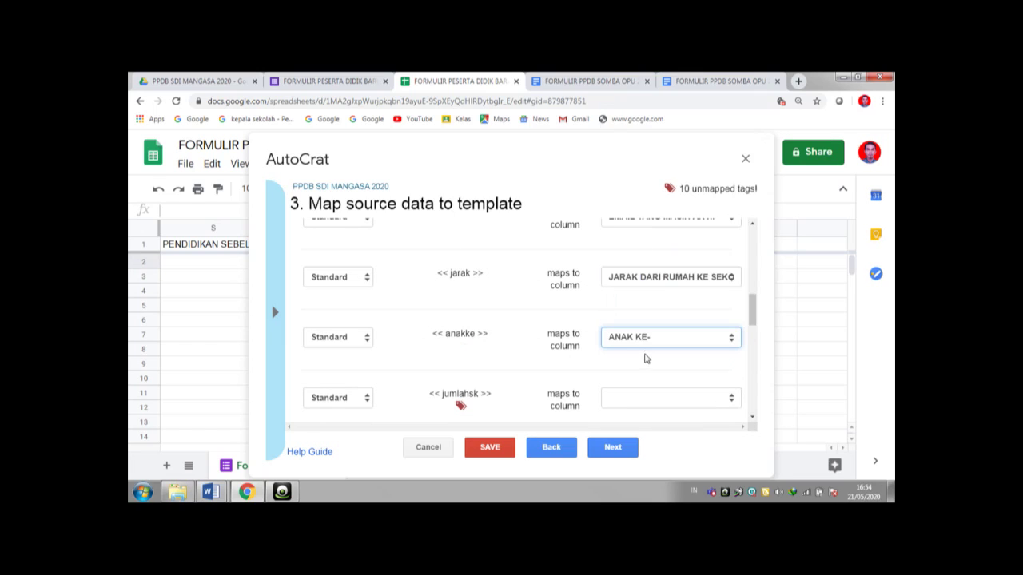
click(649, 398)
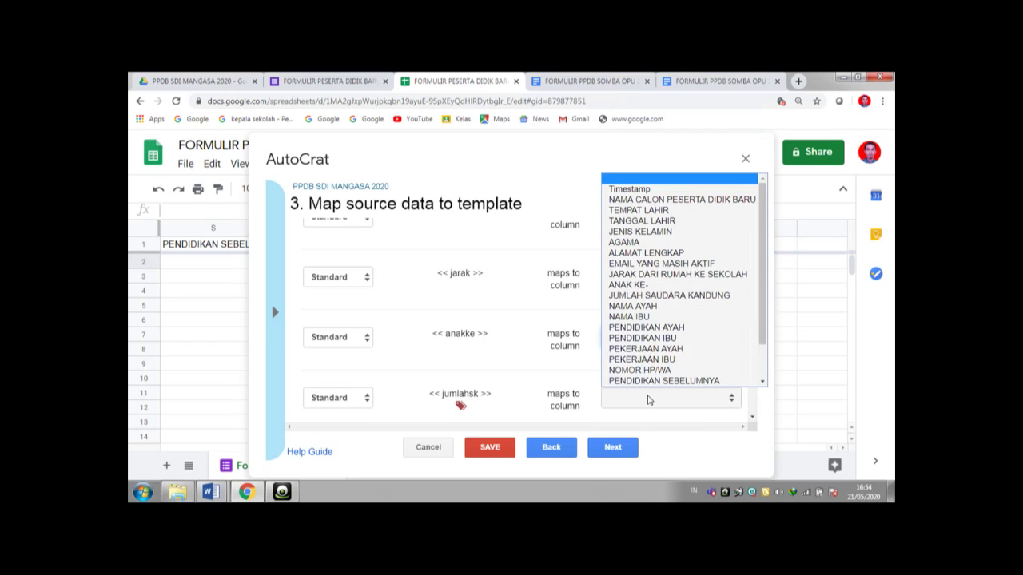
click(664, 295)
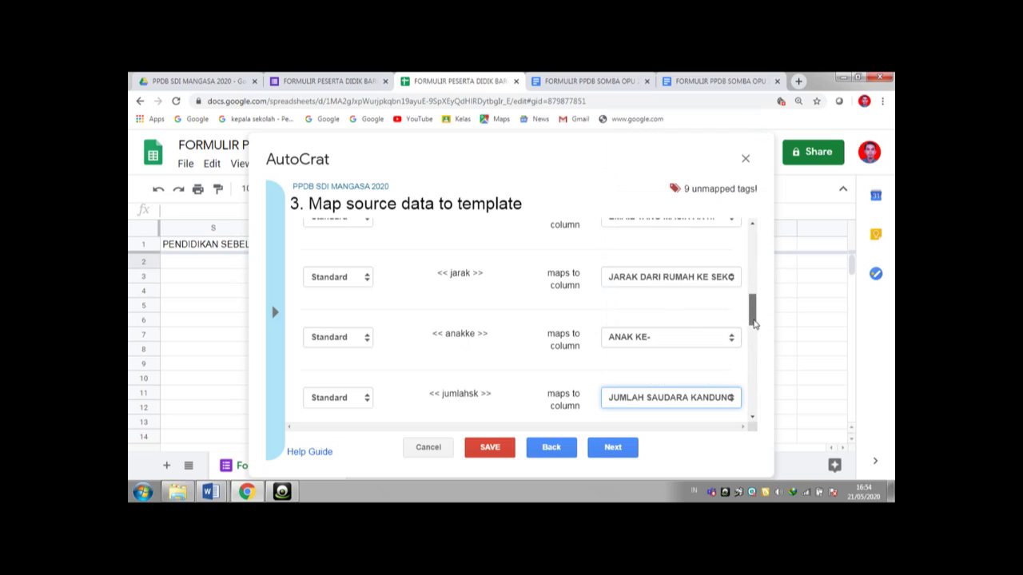
- Map the parents' name, education and job tags to NAMA, PENDIDIKAN and PEKERJAAN AYAH/IBU columns
scroll(676, 296, down, 3)
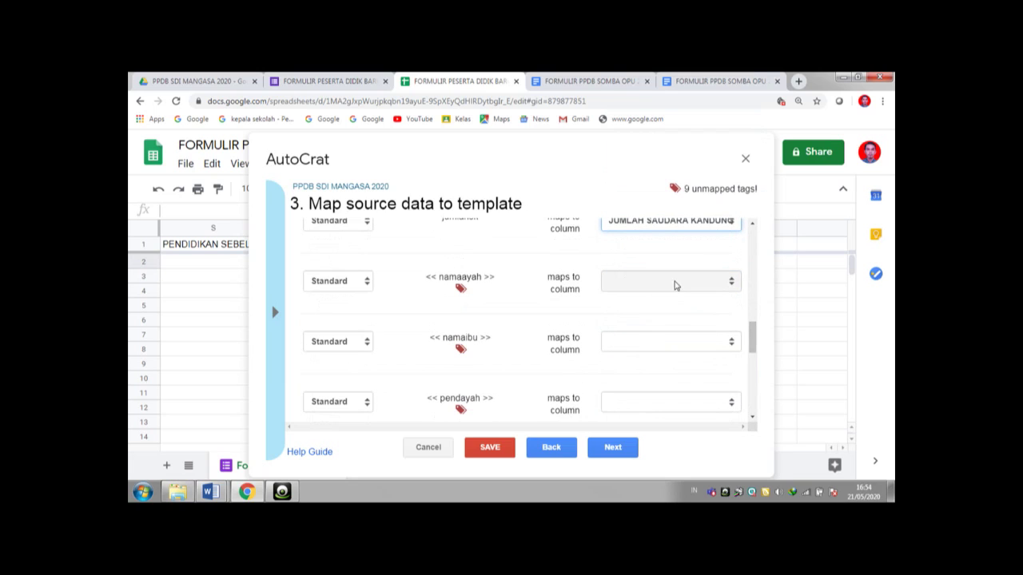
click(674, 284)
click(634, 201)
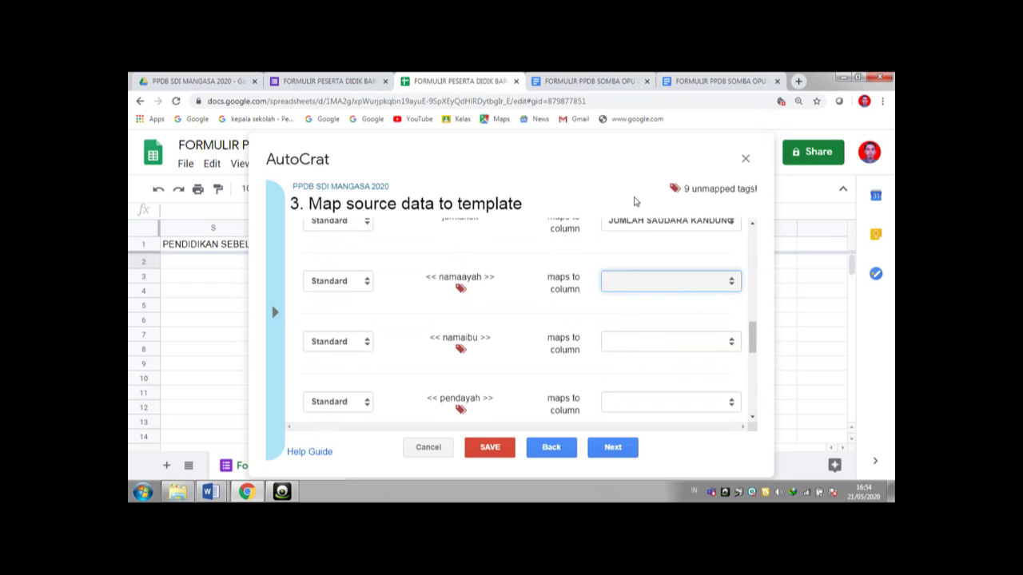
click(649, 343)
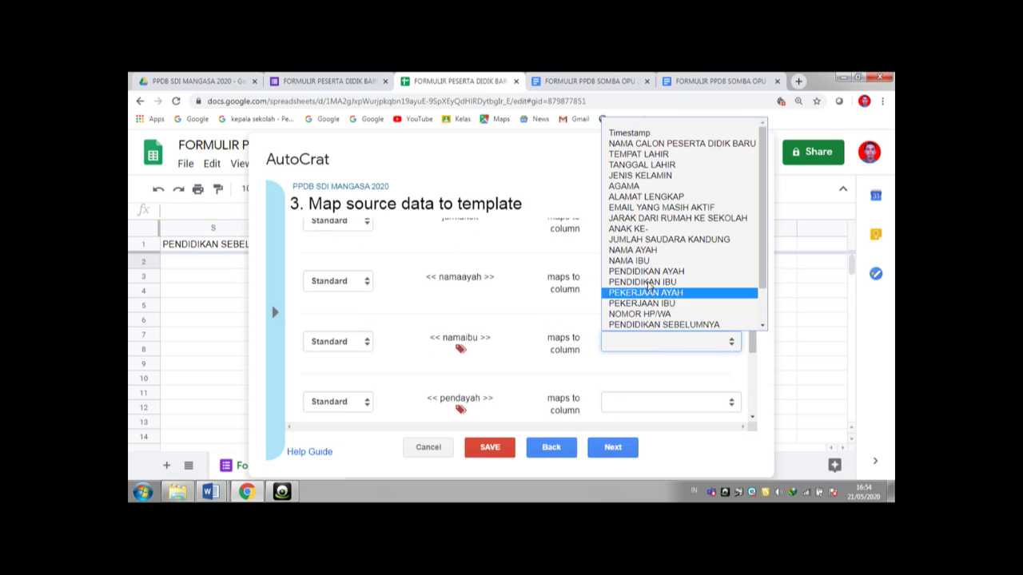
click(635, 261)
drag(753, 337, 752, 354)
click(652, 272)
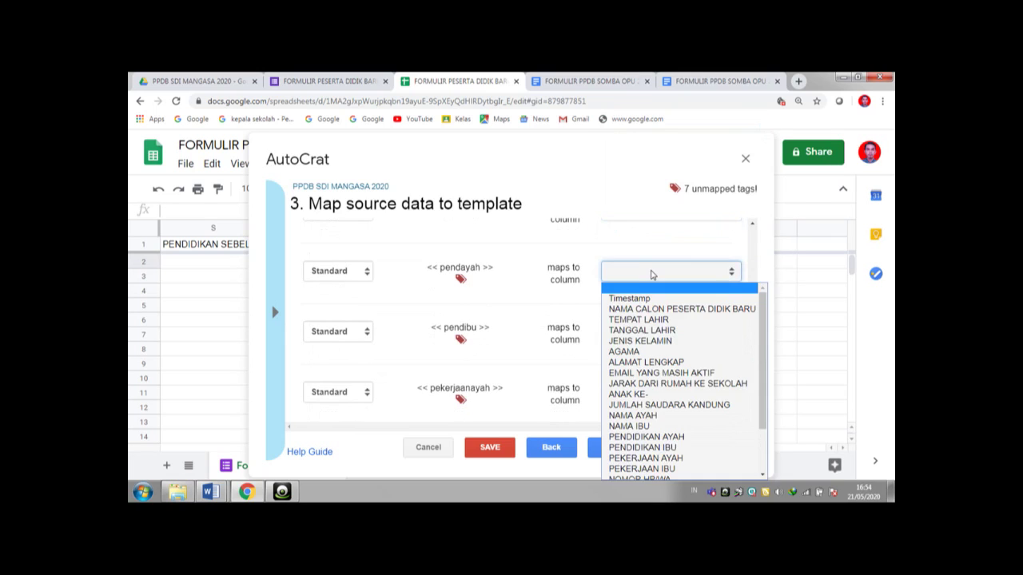
click(662, 440)
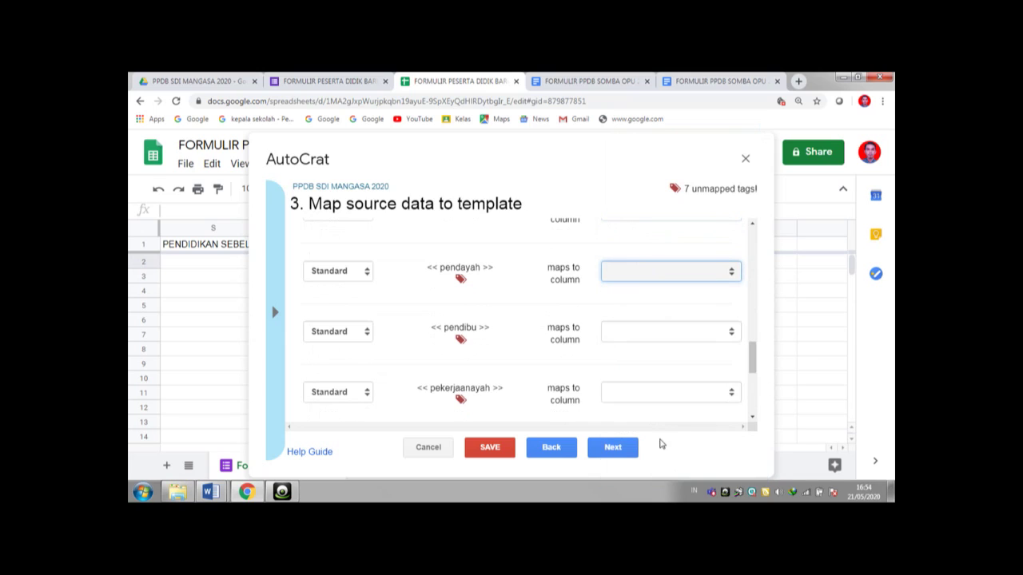
click(635, 335)
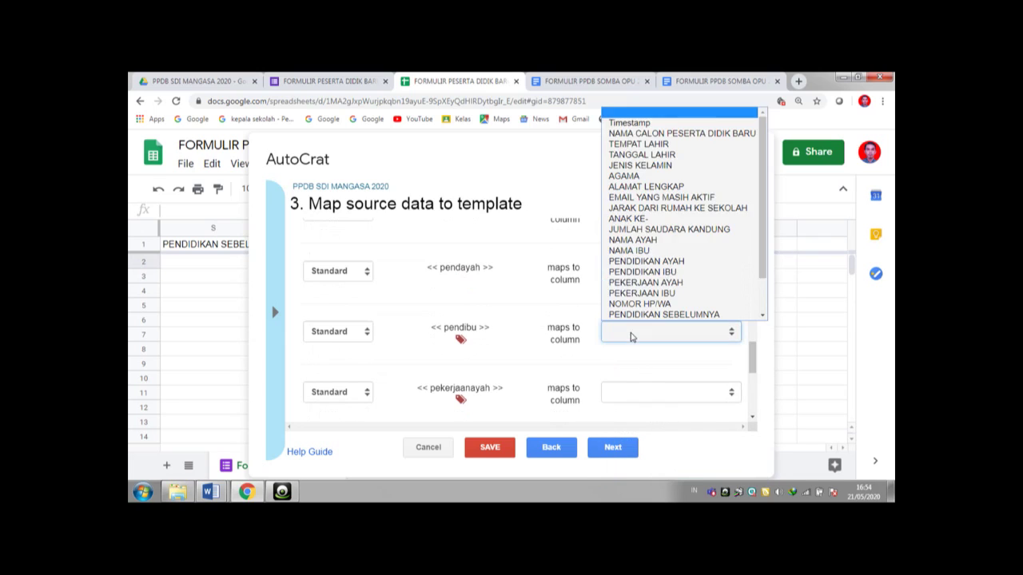
click(660, 273)
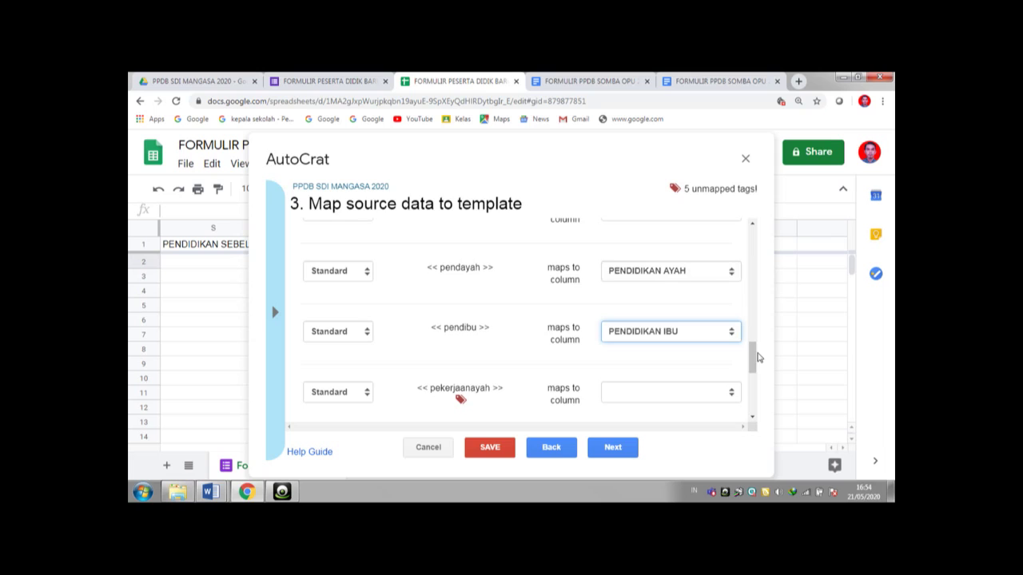
scroll(757, 358, down, 2)
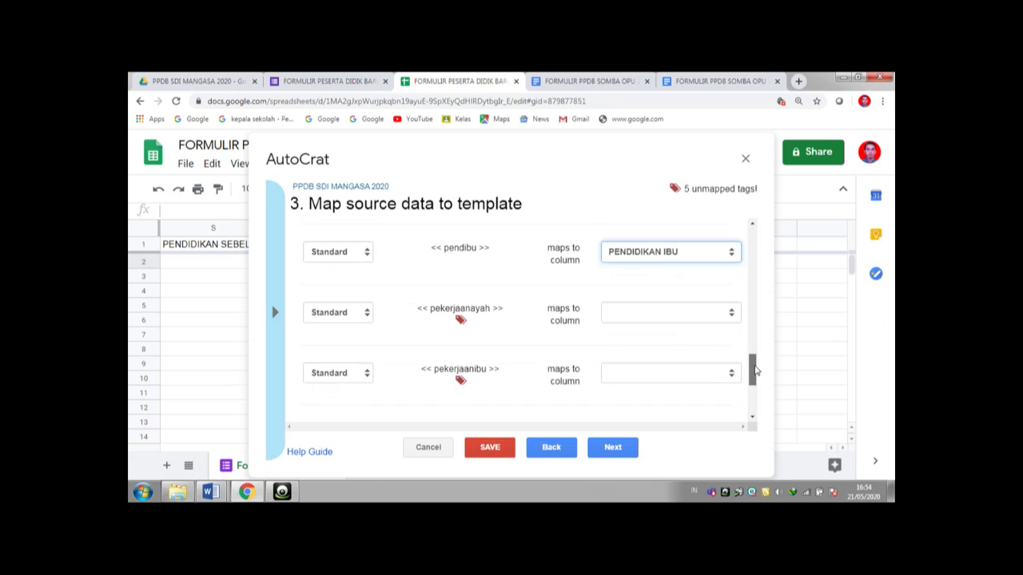
click(660, 260)
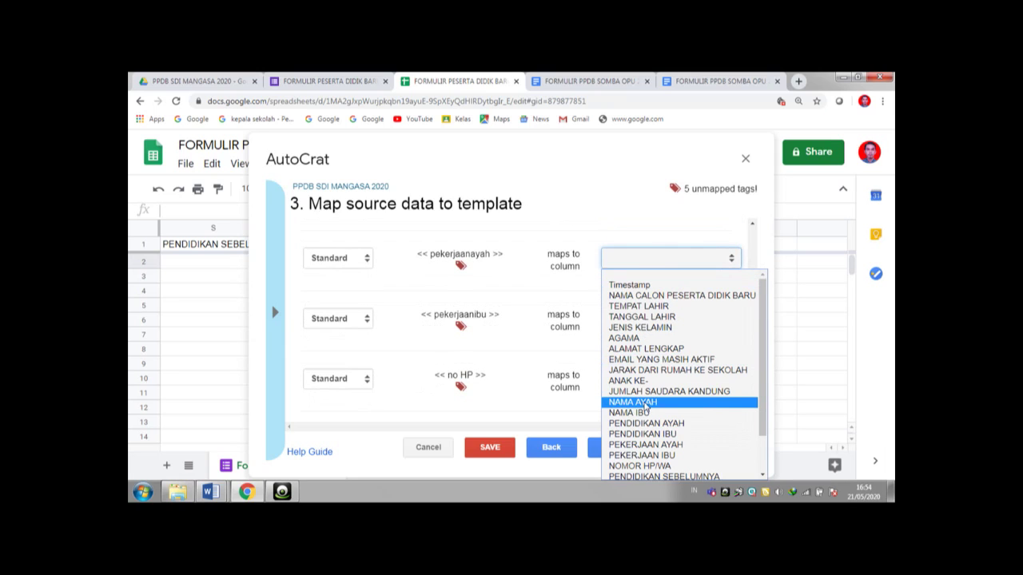
click(651, 444)
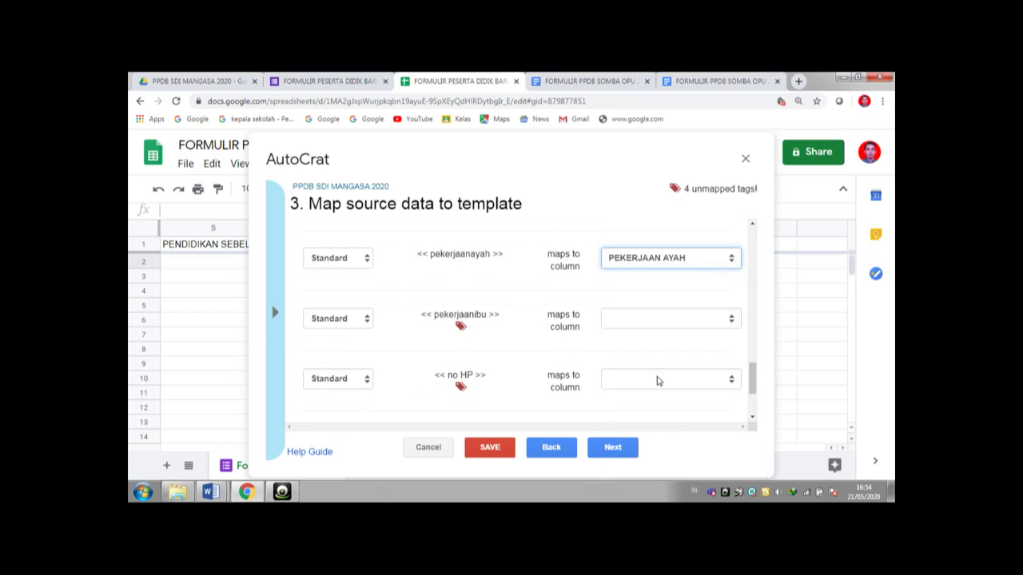
click(638, 319)
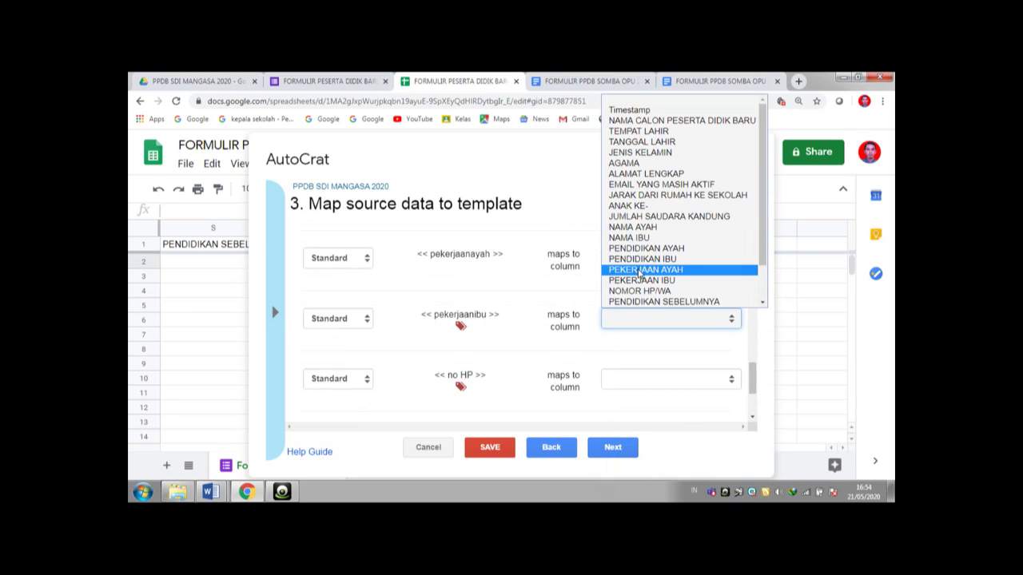
click(640, 280)
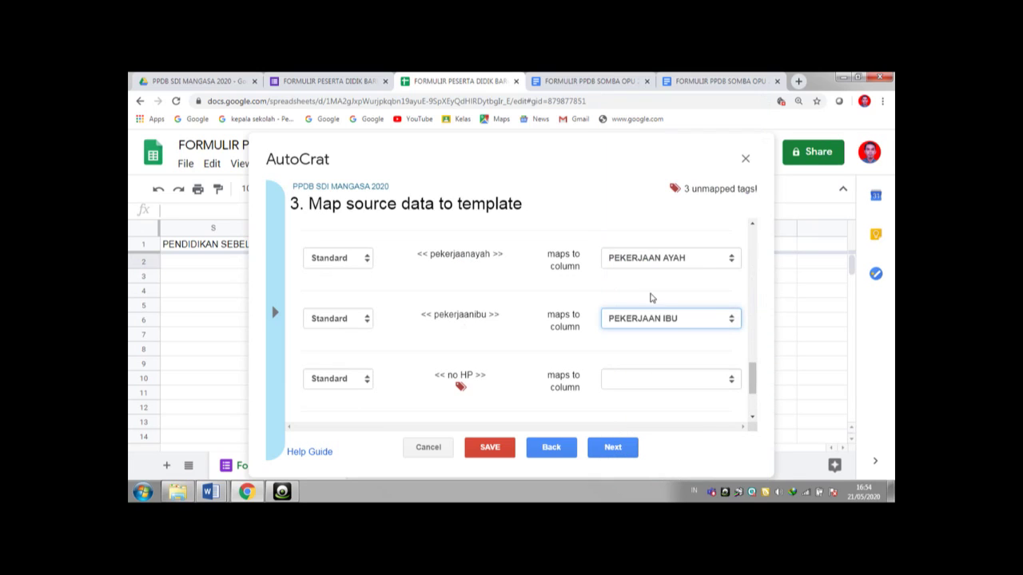
- Map no HP to NOMOR HP/WA, tgl to Timestamp, and foto to photoid
click(700, 387)
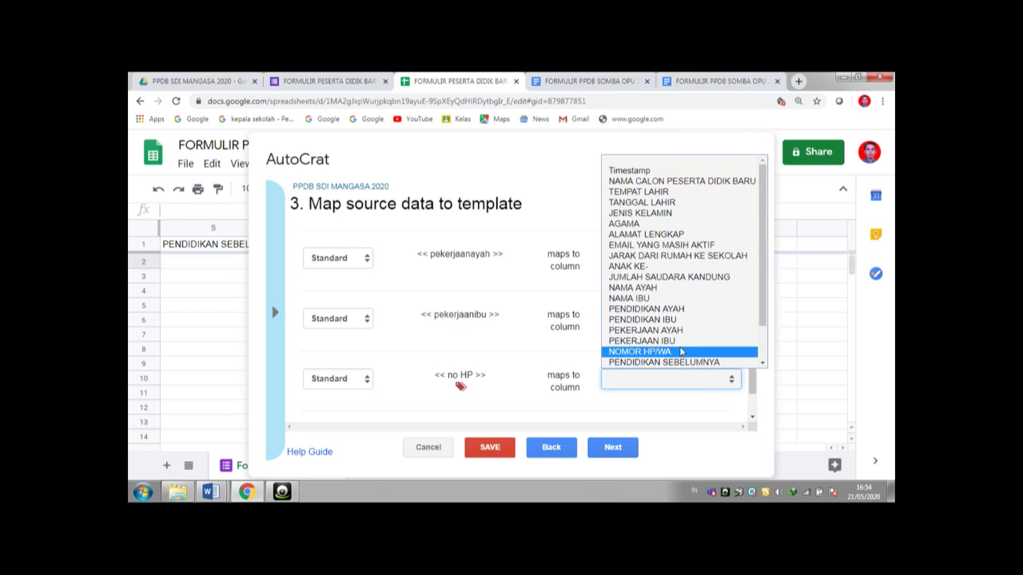
click(681, 352)
drag(758, 388, 757, 416)
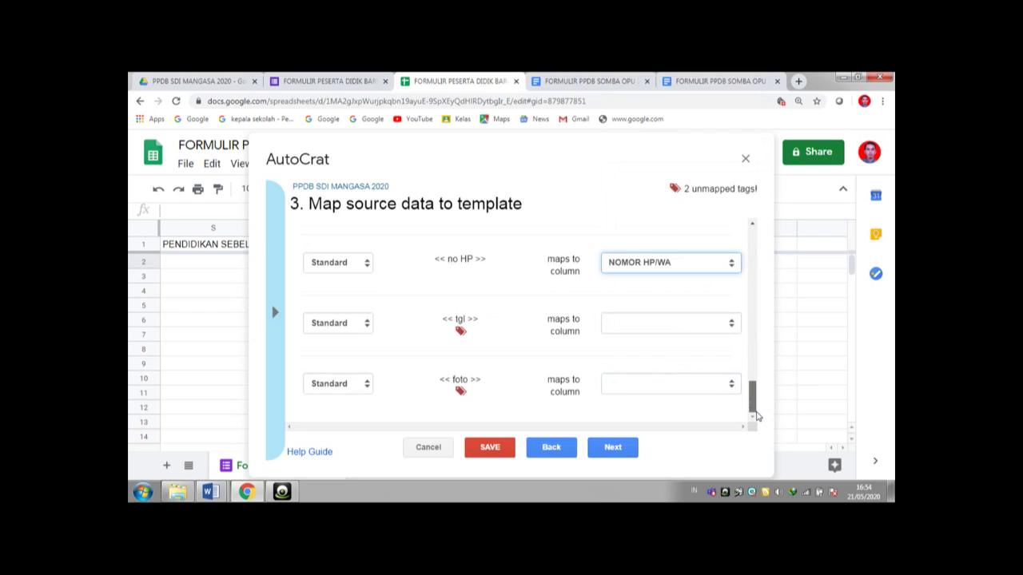
click(633, 328)
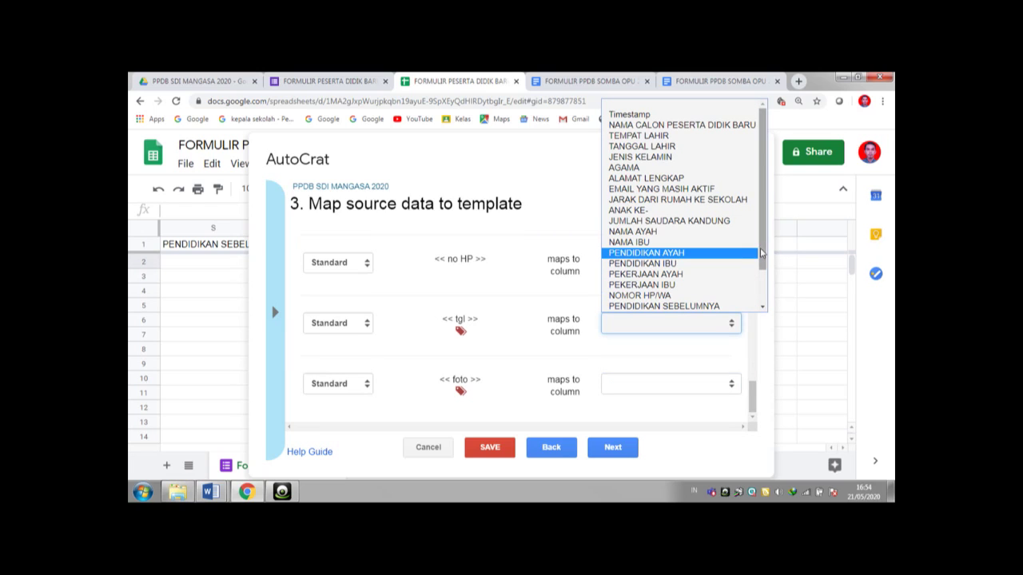
click(658, 118)
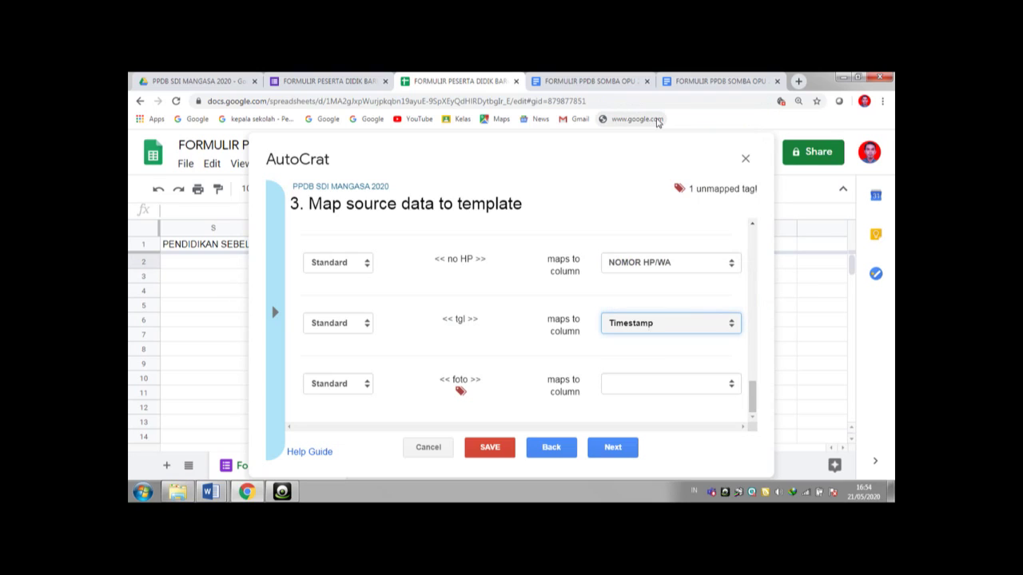
click(651, 389)
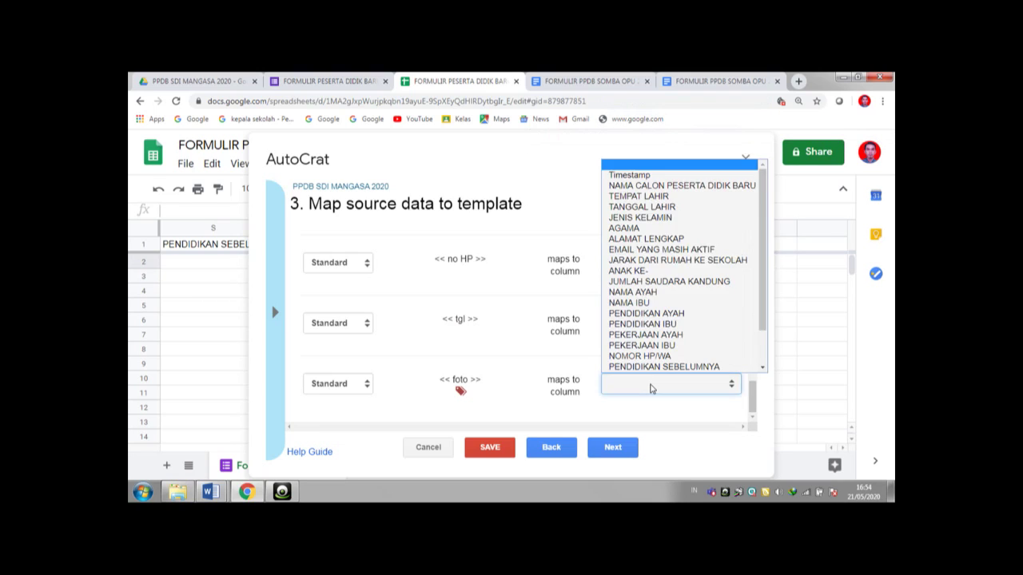
drag(766, 290, 765, 330)
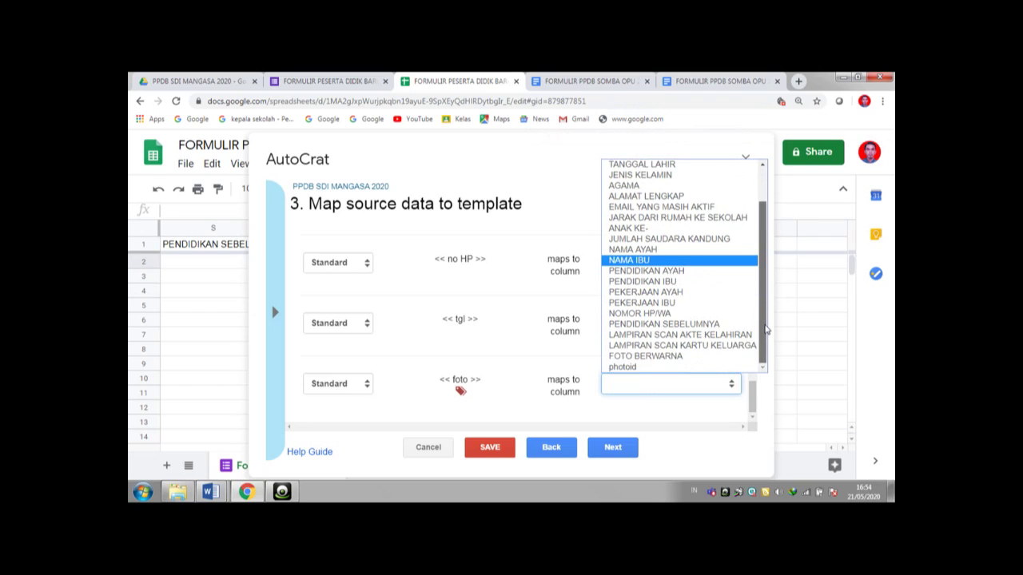
click(711, 367)
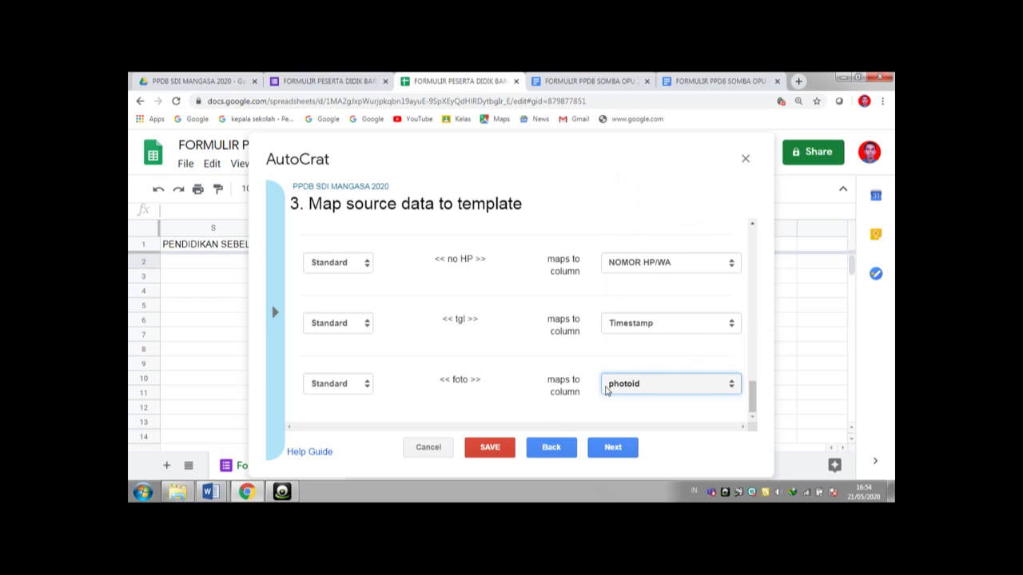
- Set the foto tag to insert an image 100 wide and 120 high
click(368, 387)
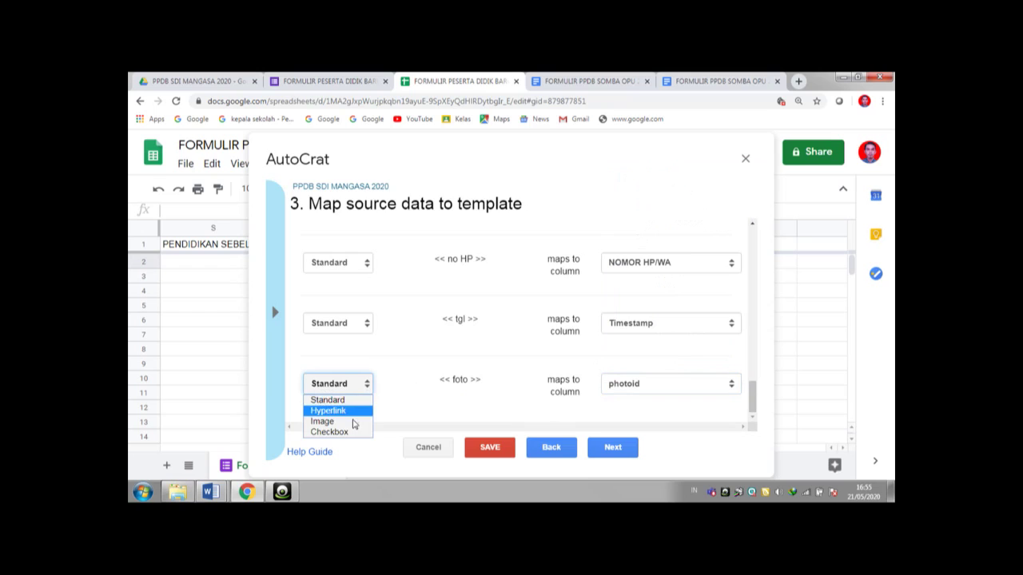
click(353, 423)
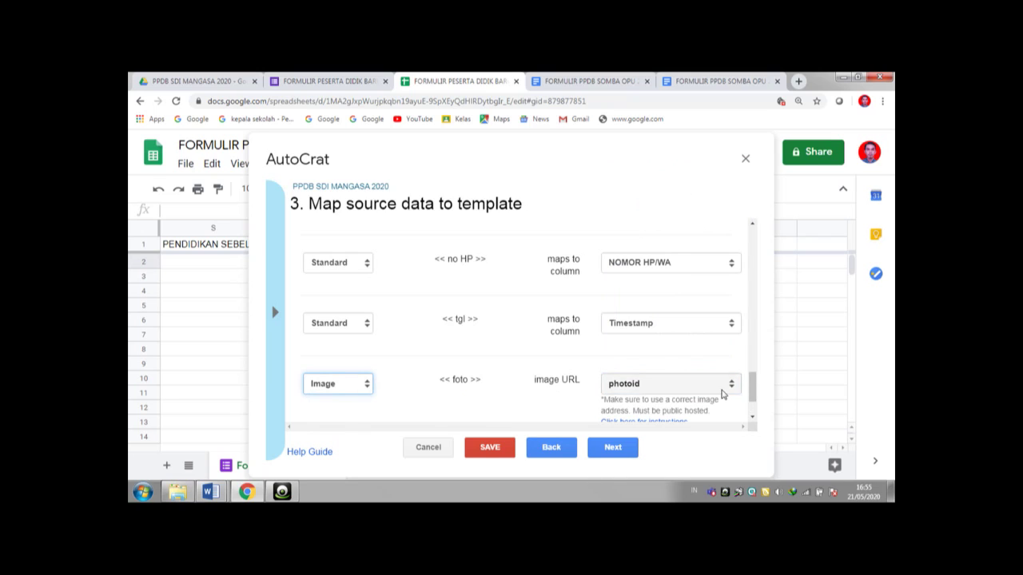
drag(753, 392, 752, 404)
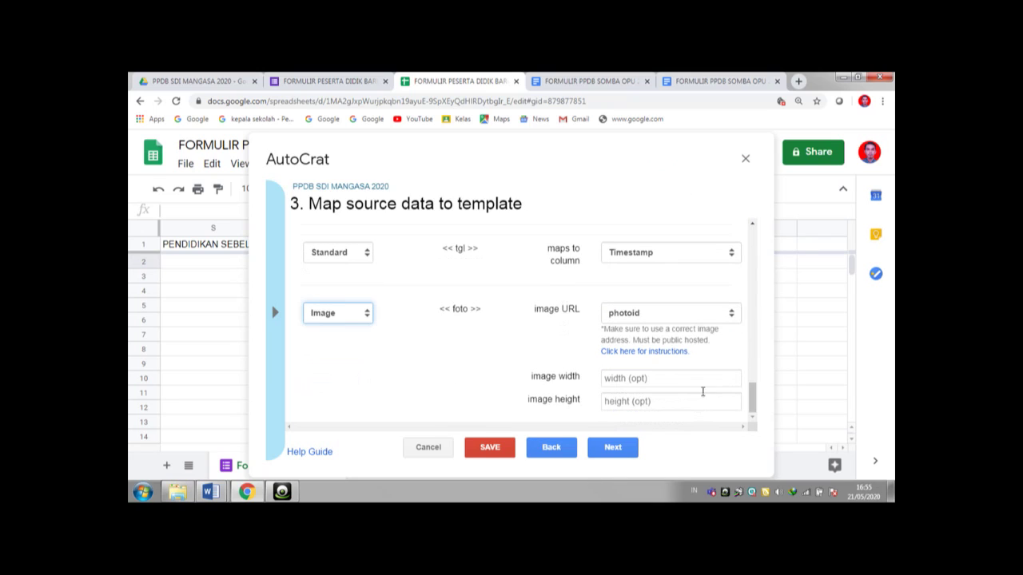
click(662, 381)
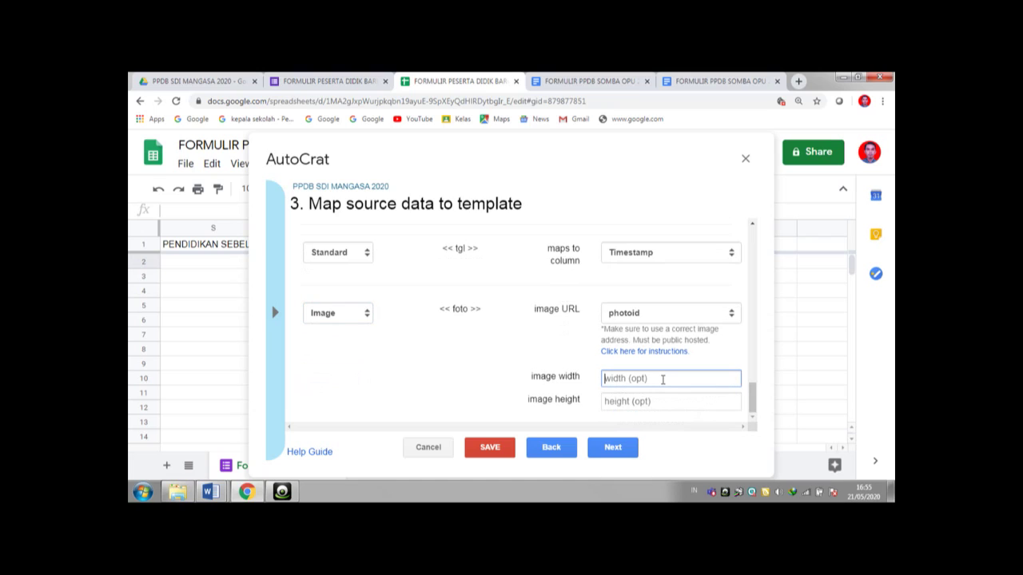
text(100)
click(644, 402)
text(120)
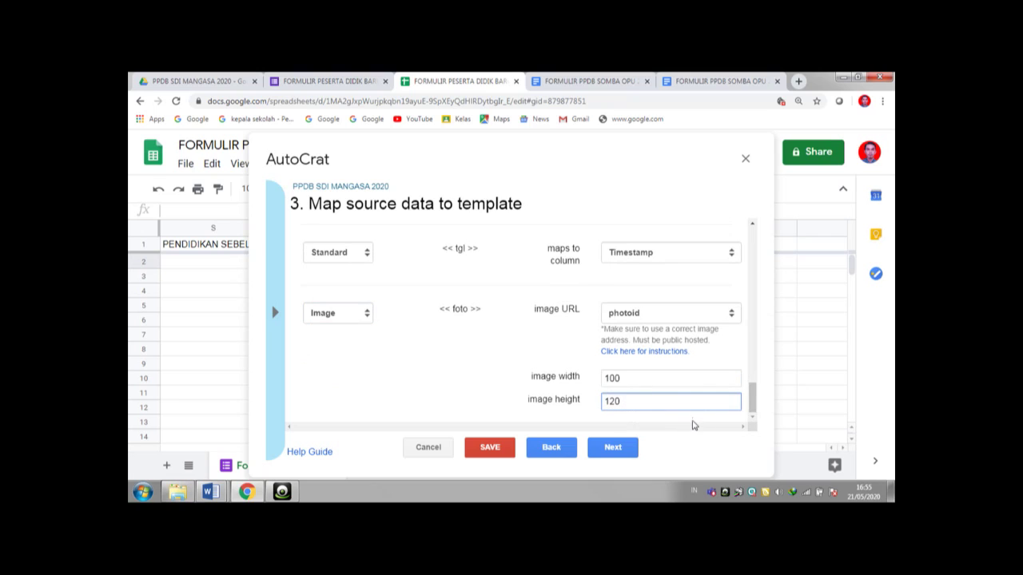
click(622, 448)
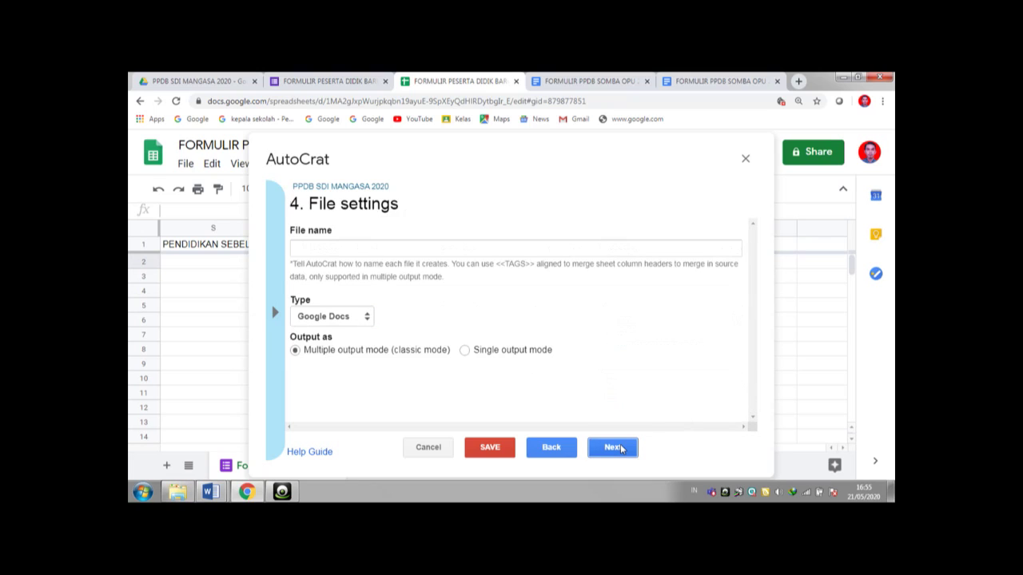
- Name output files 'BUKTI PENDAFTARAN PPDB SDI MANGASA <<NAMA CALON PESERTA DIDIK BARU>>'
click(348, 249)
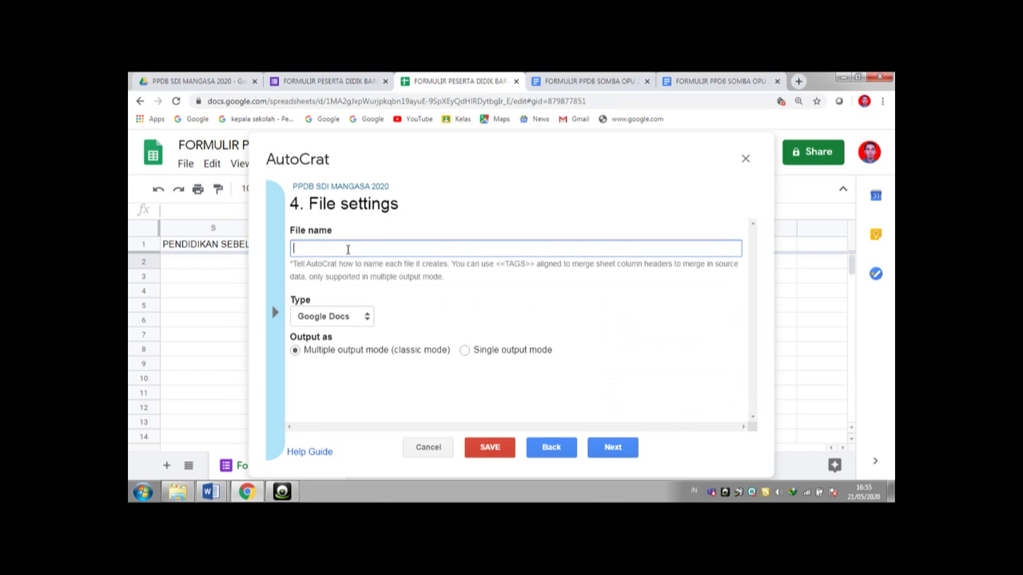
text(BUKTI PENDAFTARAN PPDB SDI MANGASA)
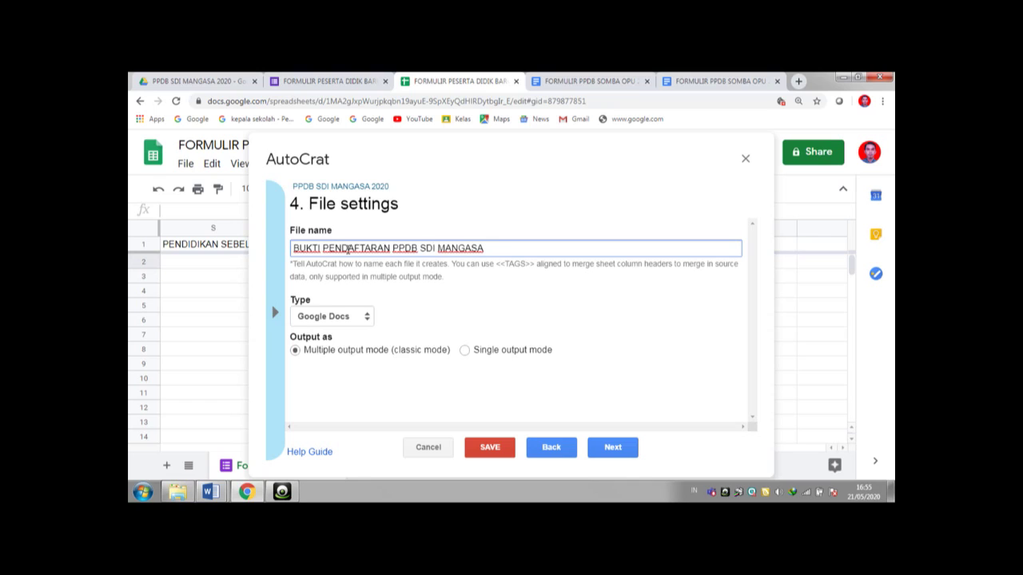
text( <<)
click(226, 249)
key(Left)
key(Left)
key(Left)
key(Left)
key(Left)
key(Left)
key(Left)
key(Left)
key(Left)
key(Left)
key(Left)
key(Left)
key(Left)
key(Left)
key(Left)
key(Left)
key(Left)
key(Left)
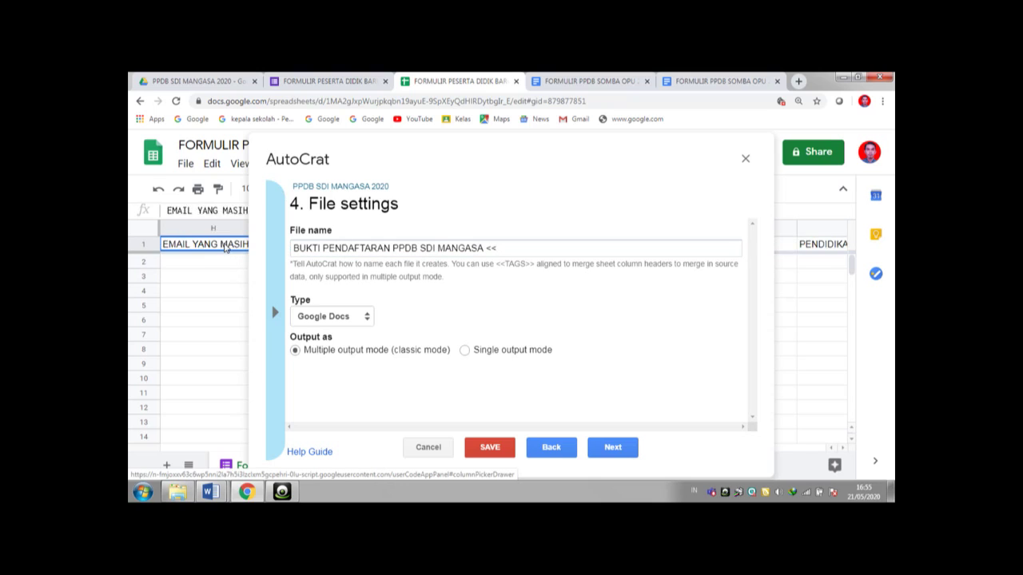
key(Right)
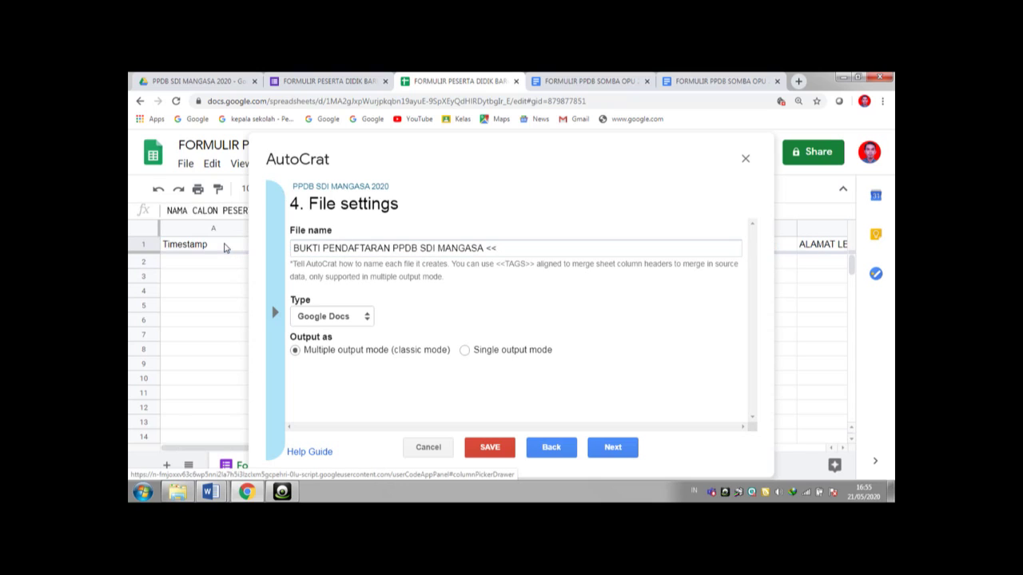
key(Right)
key(Left)
double_click(207, 210)
triple_click(206, 210)
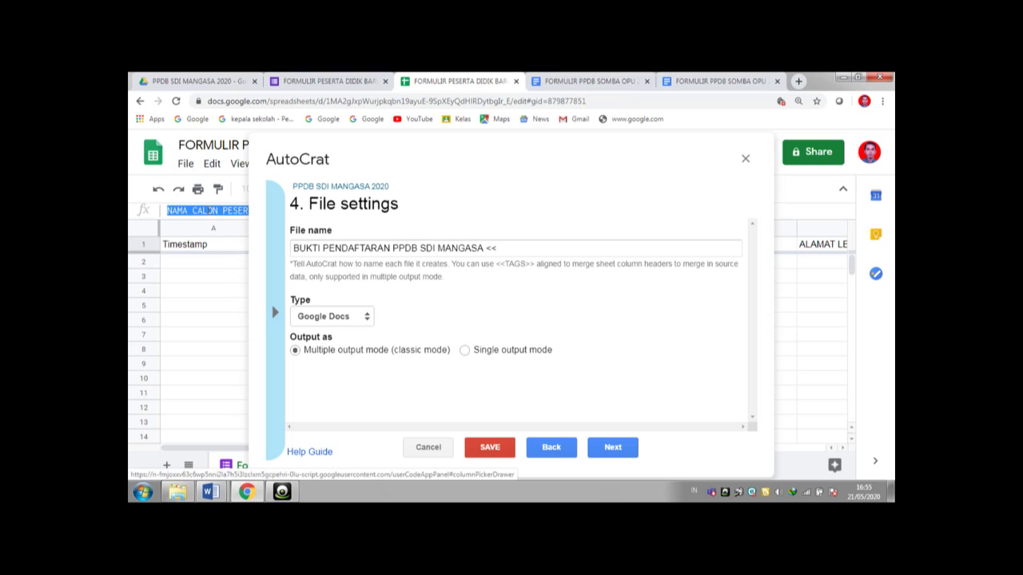
click(509, 251)
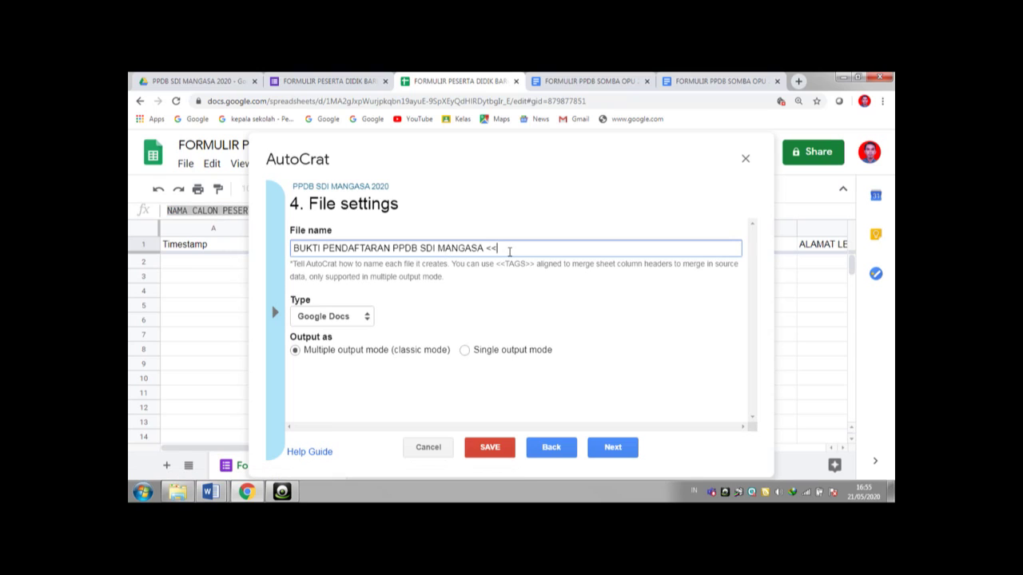
text(NAMA CALON PESERTA DIDIK BARU)
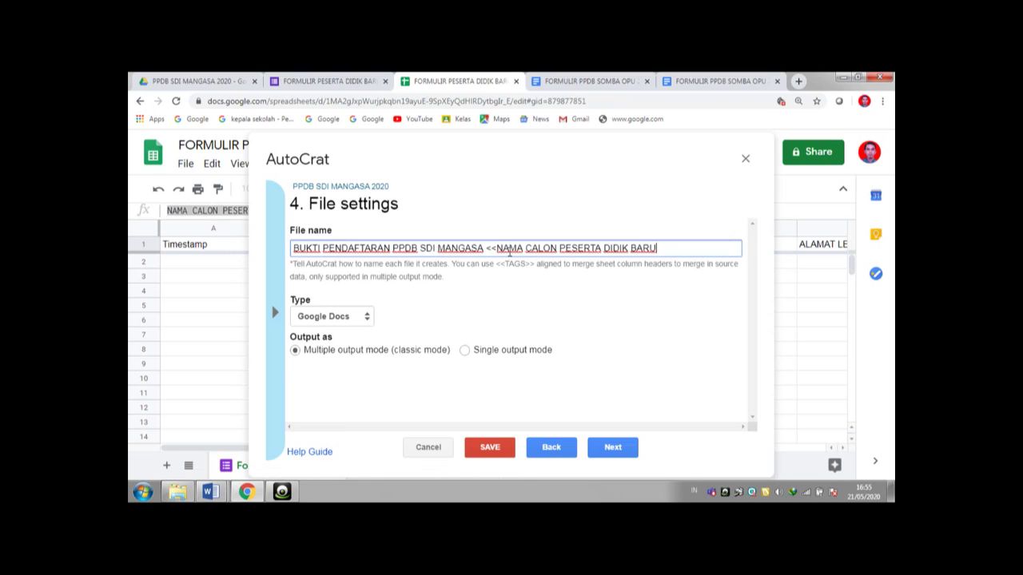
text(>>)
- Set AutoCrat's output file type to PDF
click(367, 317)
click(352, 344)
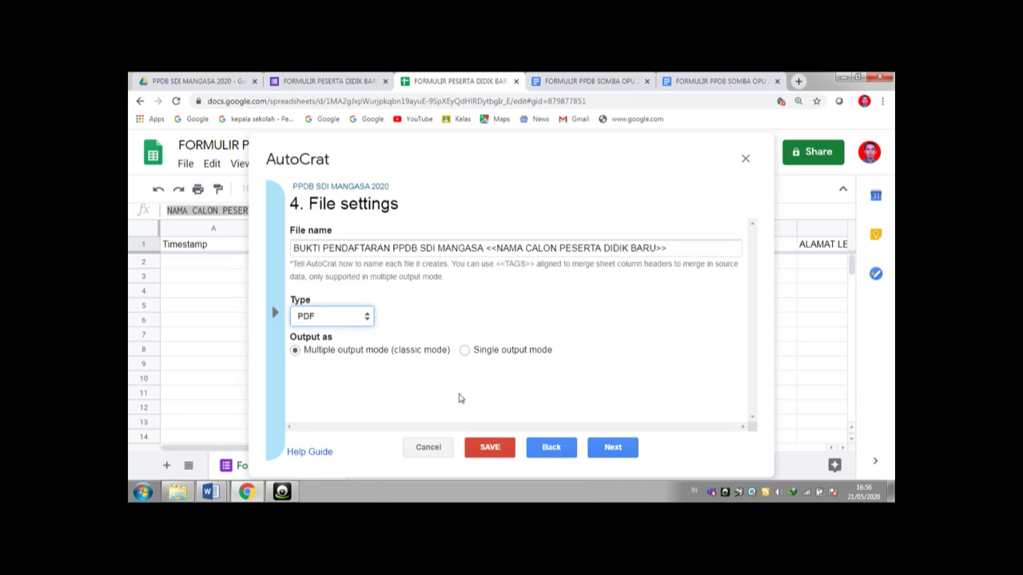
click(603, 450)
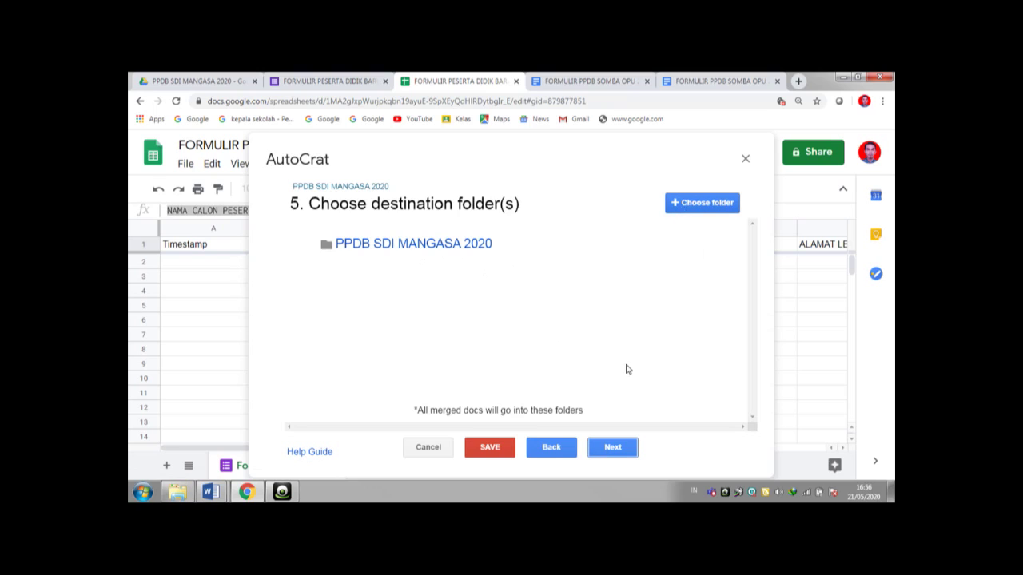
- Accept the default destination folder and skip the folder reference and merge condition
click(607, 448)
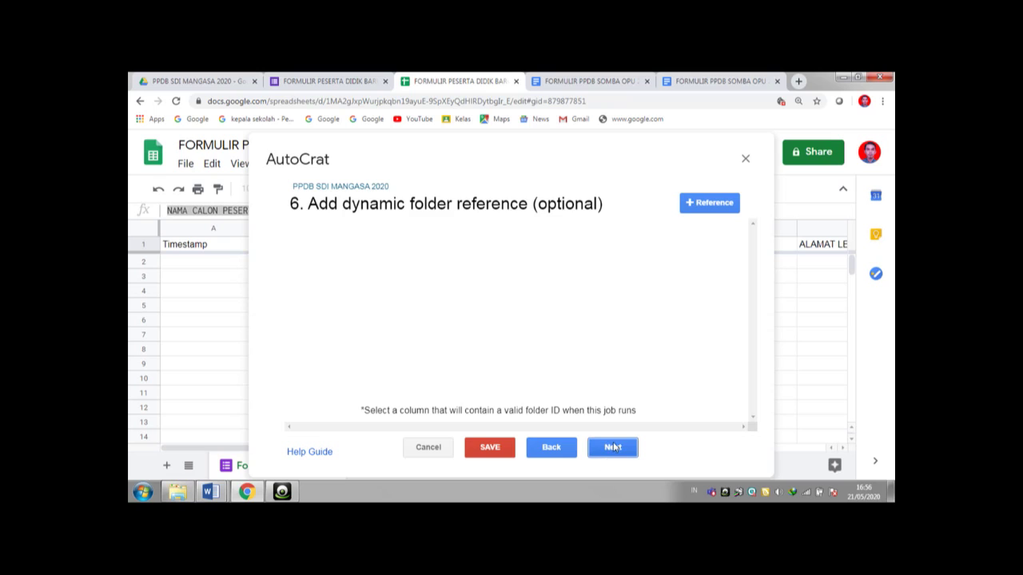
click(616, 449)
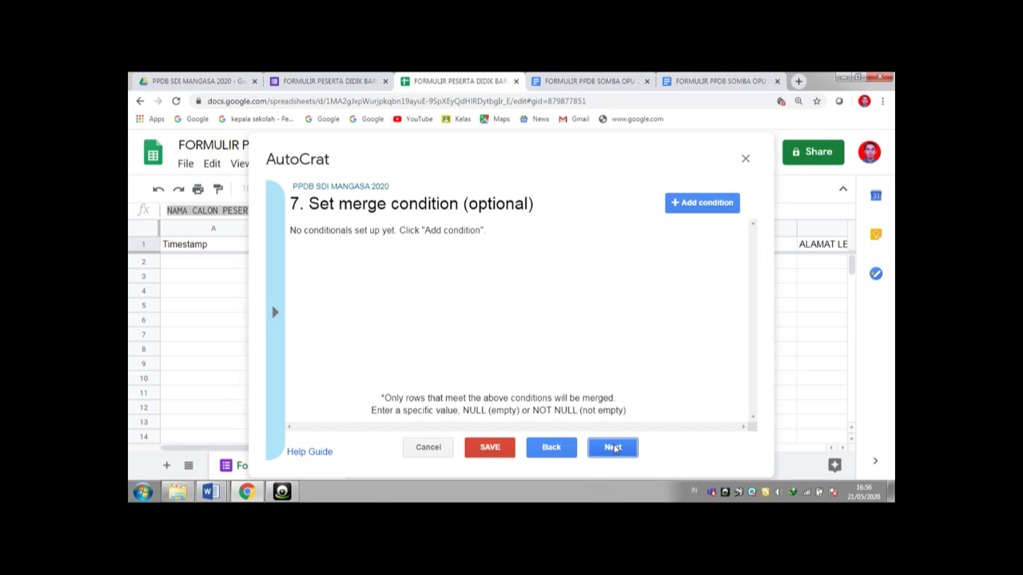
click(616, 449)
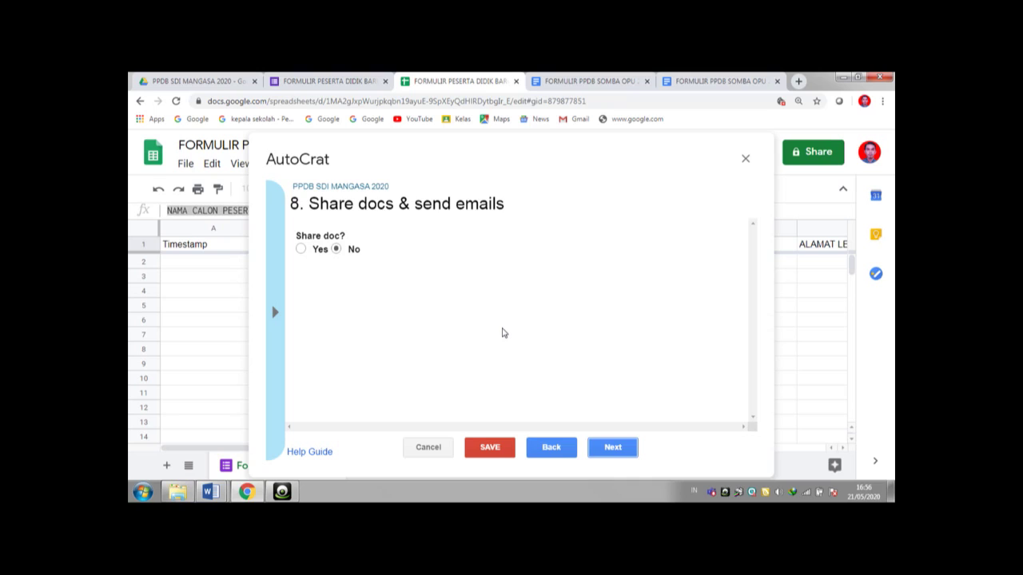
- Switch Share doc on and back to No, then continue to step 9, the job triggers
click(301, 250)
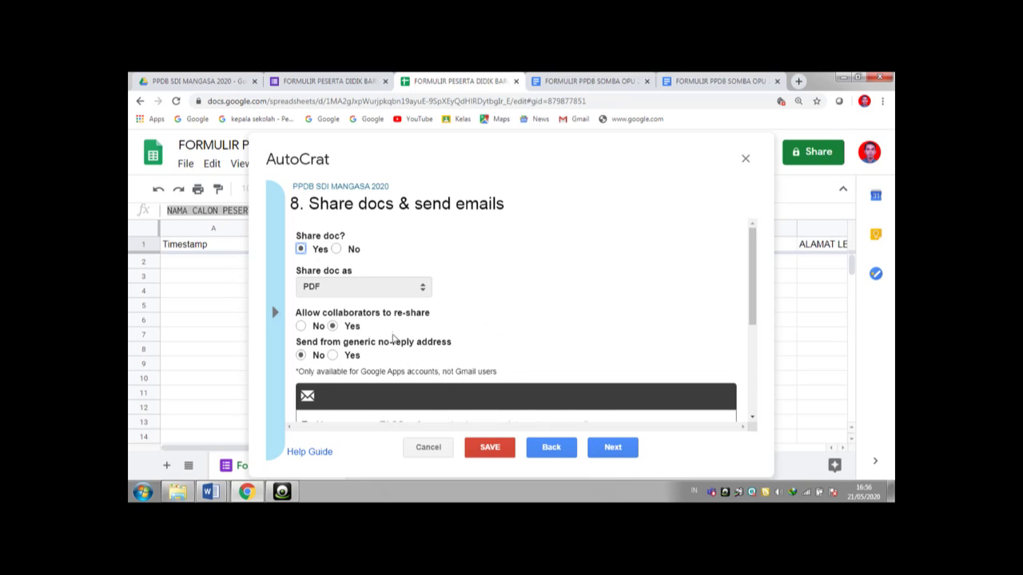
mouse_move(754, 299)
mouse_down()
mouse_move(756, 363)
mouse_move(754, 289)
mouse_up()
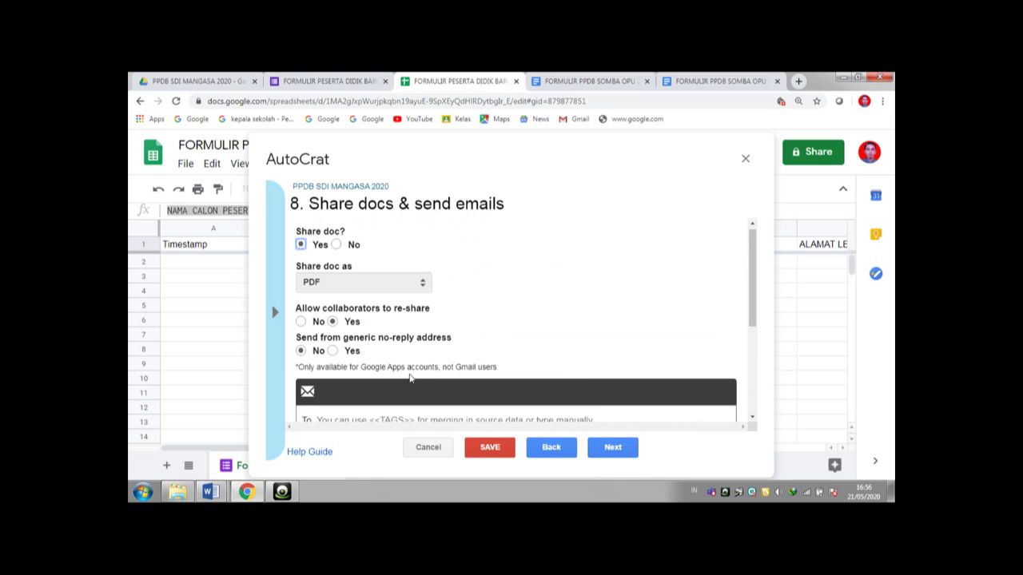
click(337, 246)
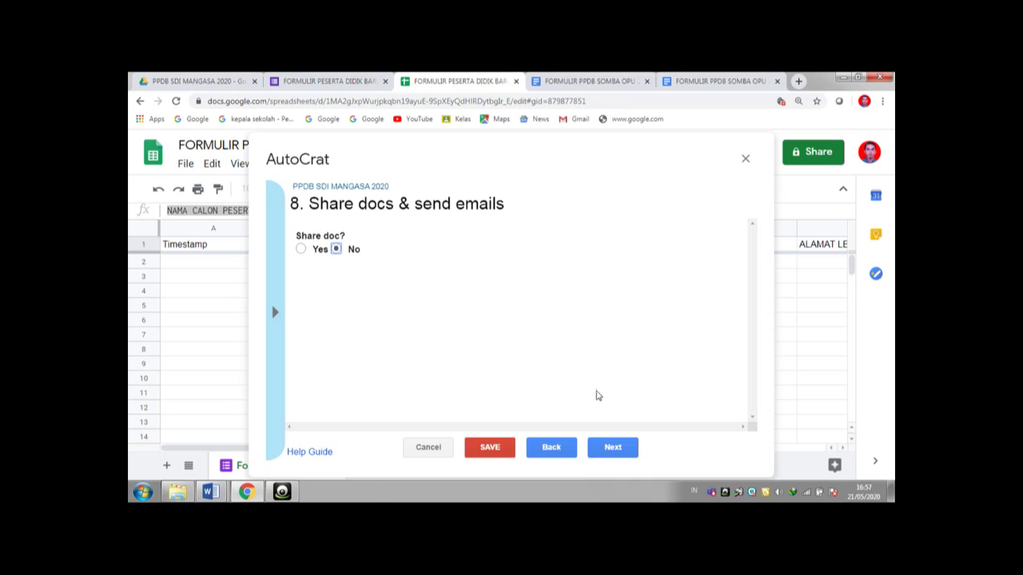
click(610, 448)
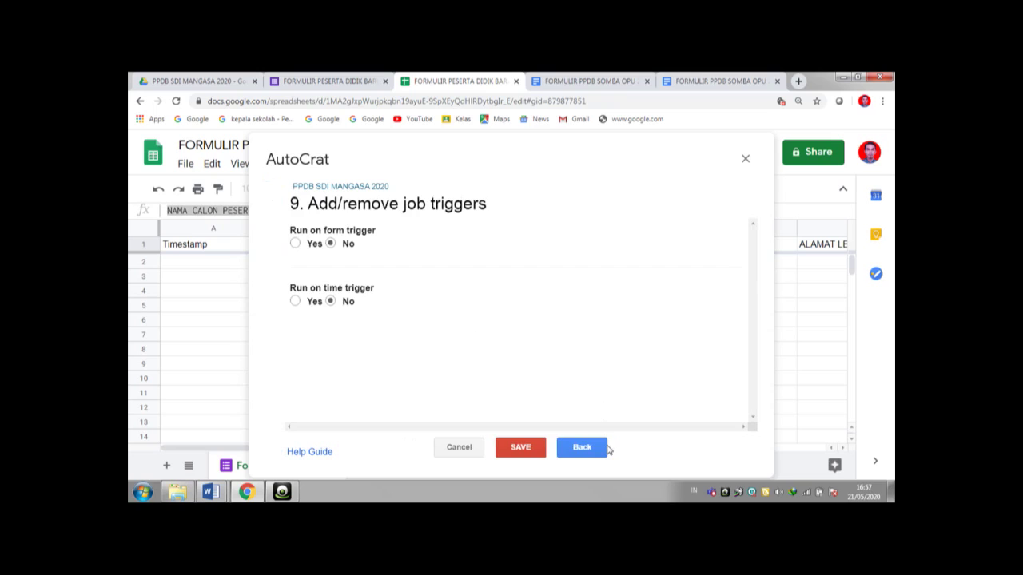
- Enable Run on form trigger, save the PPDB SDI MANGASA 2020 job and close AutoCrat
click(296, 244)
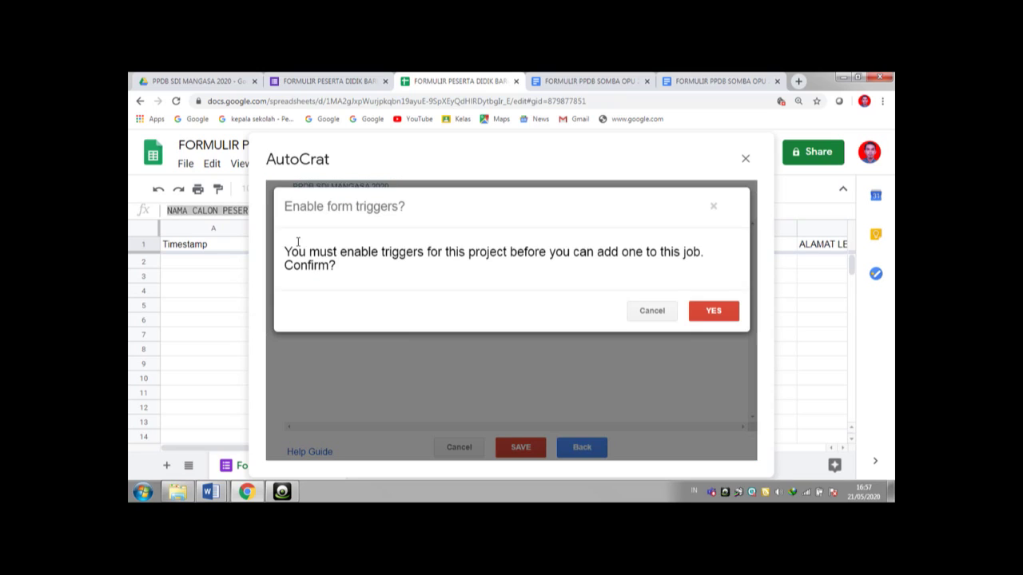
click(712, 317)
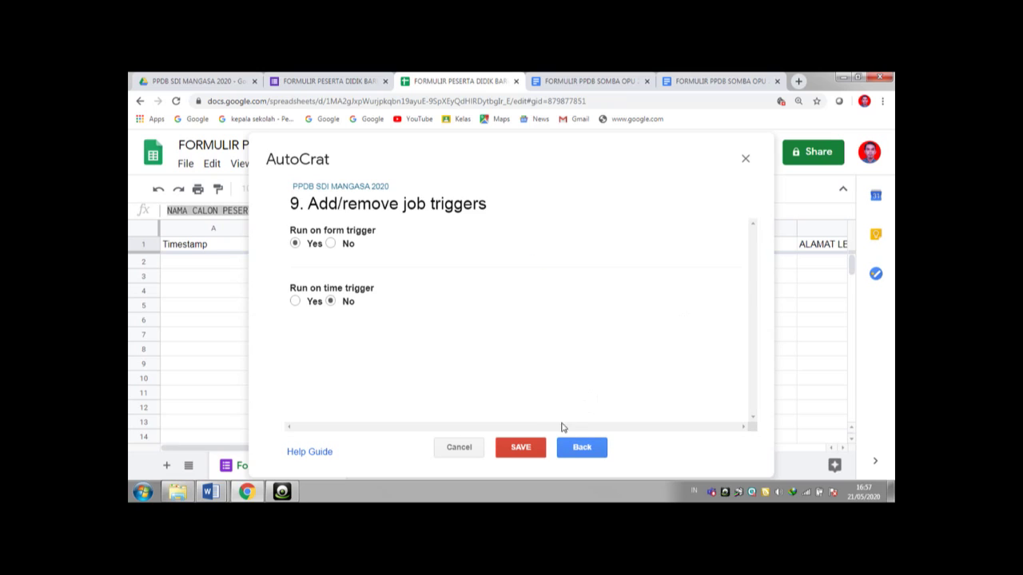
click(534, 450)
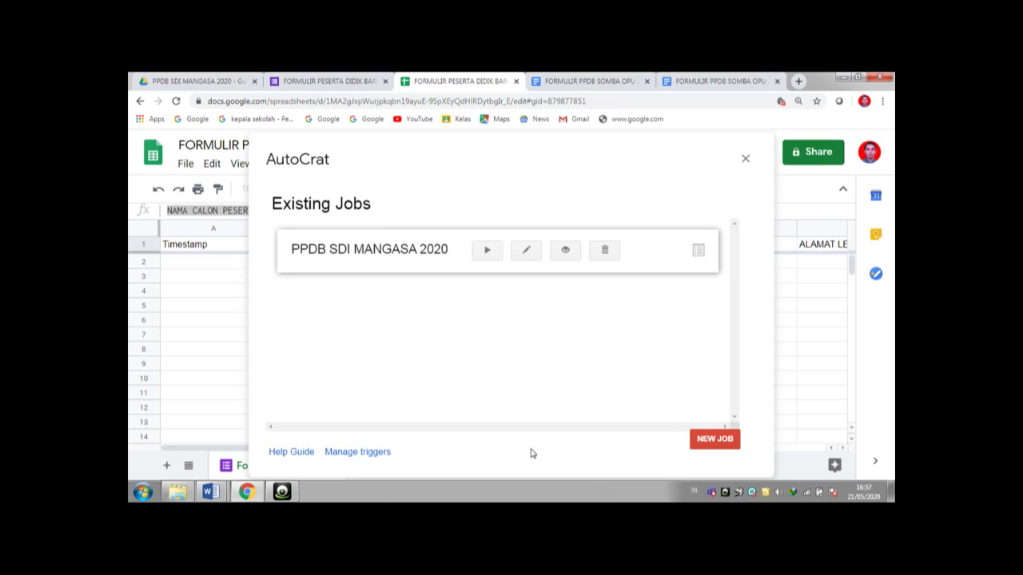
click(744, 161)
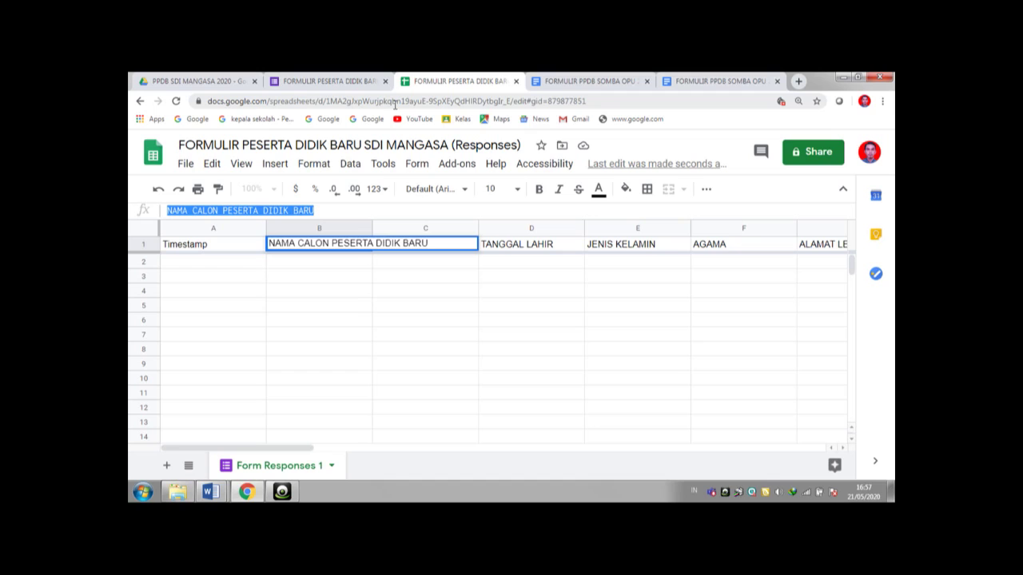
- Open the live preview of the FORMULIR PESERTA DIDIK BARU form from its Questions view
click(349, 81)
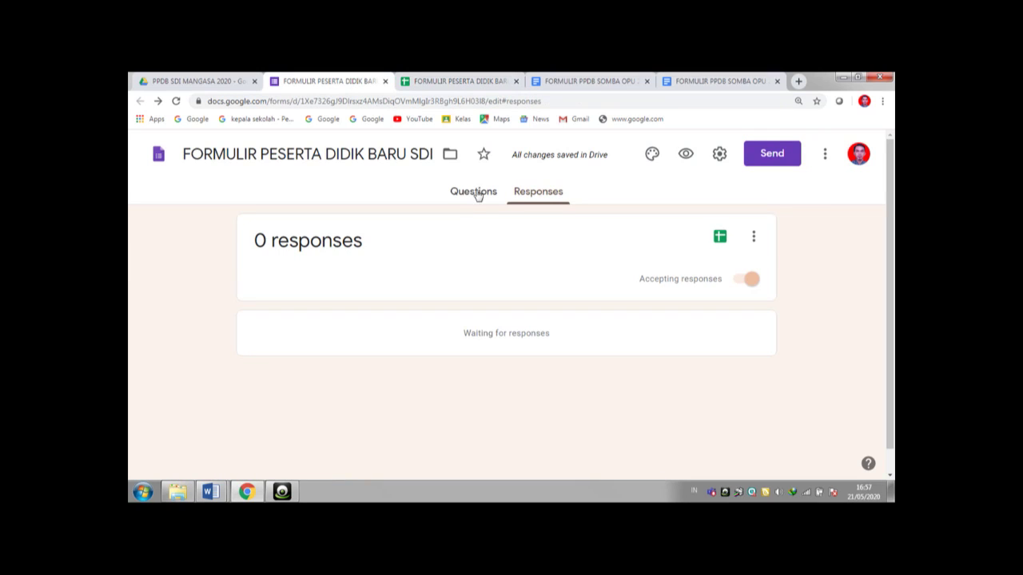
click(475, 192)
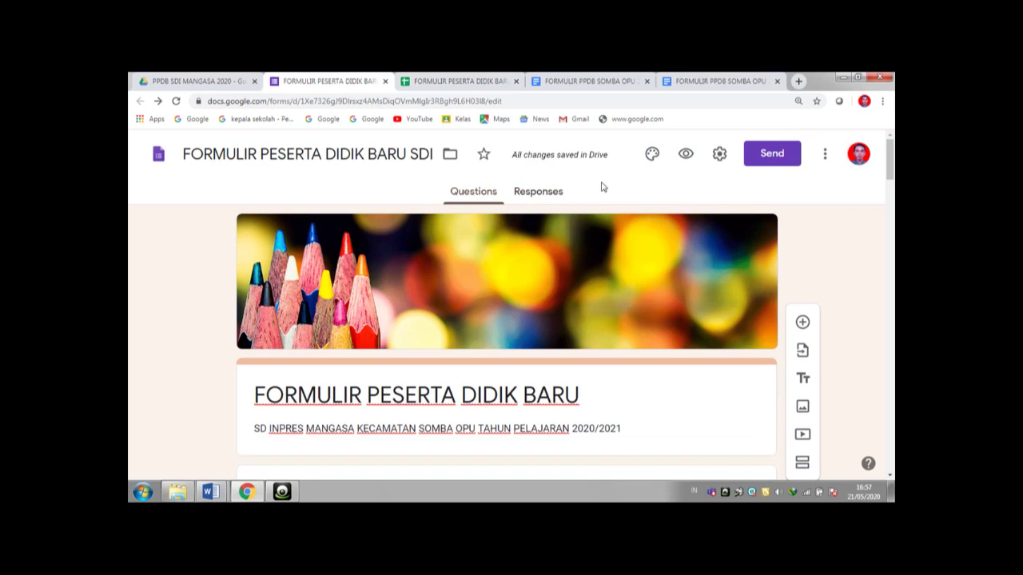
click(686, 156)
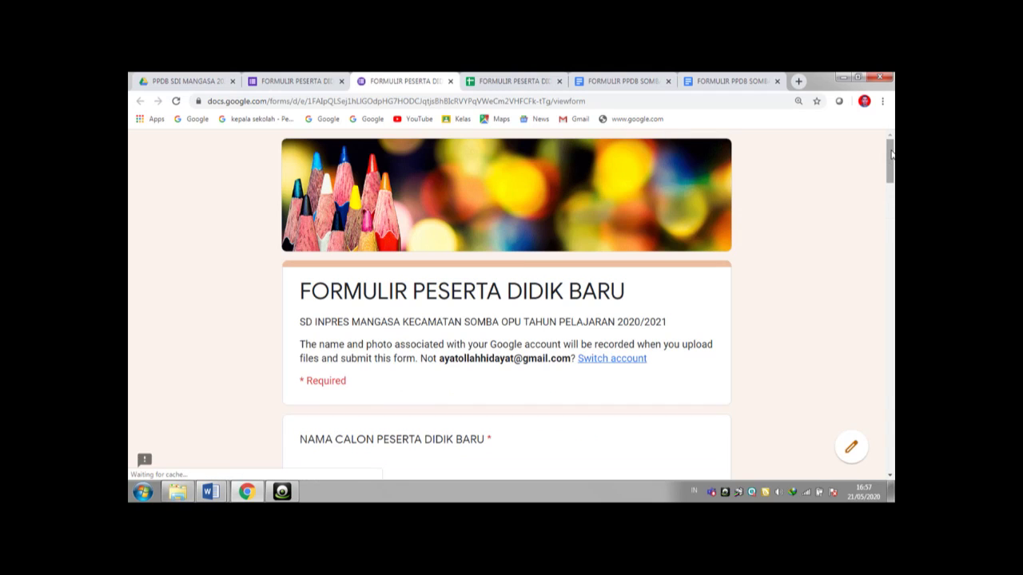
- Enter the student's name, birthplace GOWA and the birth date
mouse_move(891, 154)
mouse_down()
mouse_move(891, 185)
mouse_move(891, 160)
mouse_move(891, 173)
mouse_up()
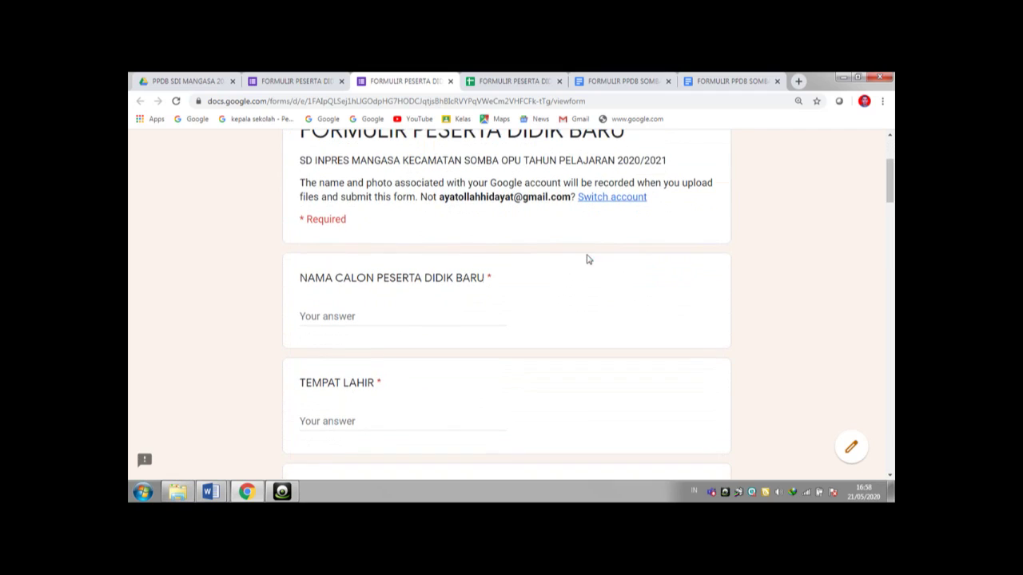
click(347, 315)
click(343, 421)
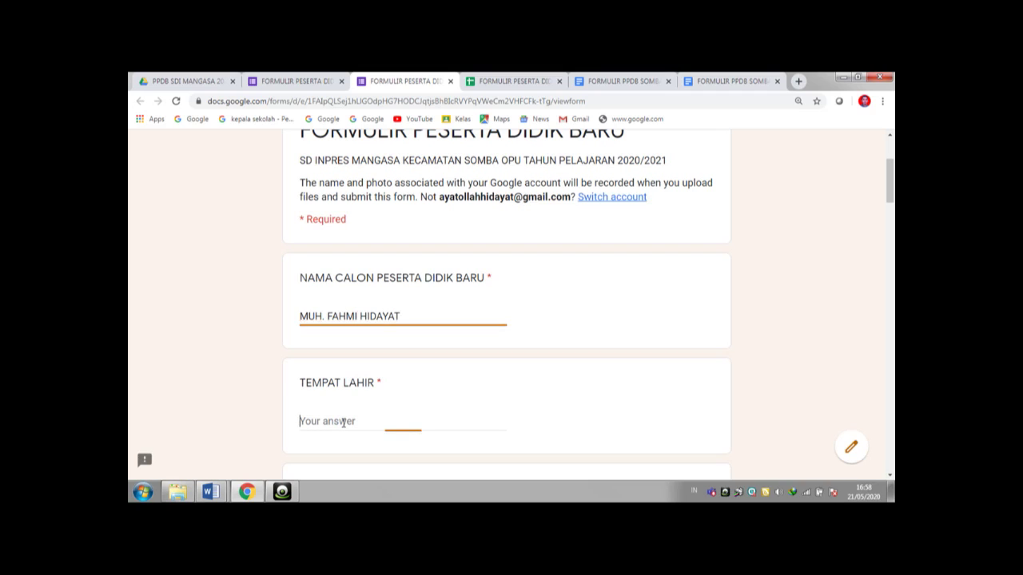
text(GOWA)
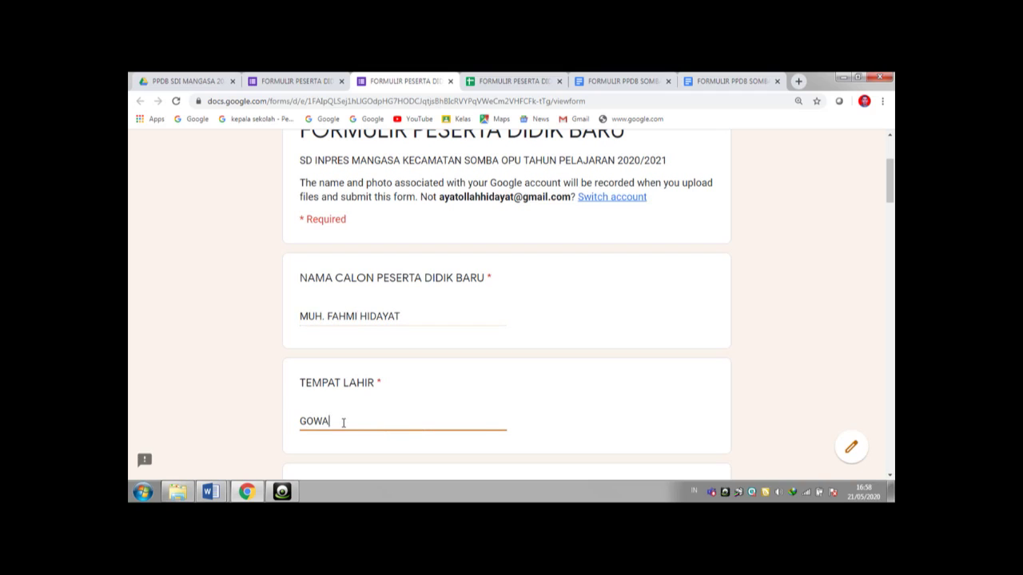
scroll(581, 291, down, 2)
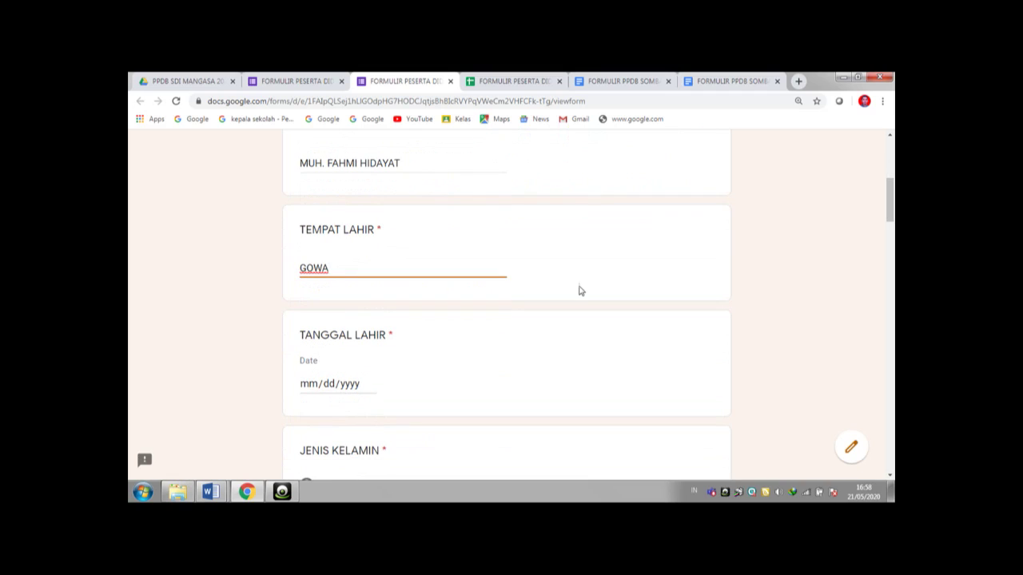
click(314, 390)
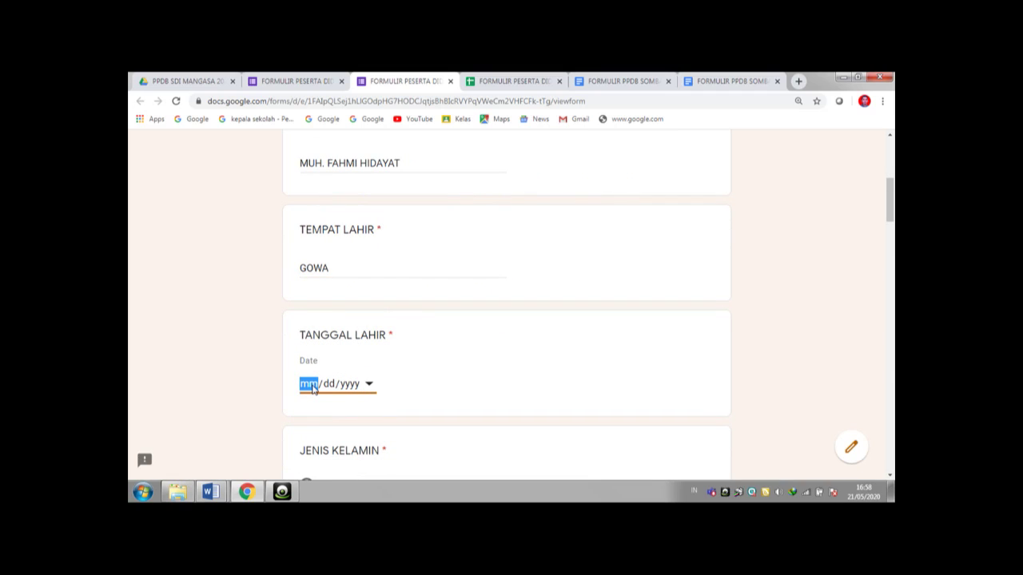
text(06/10/2023)
key(BackSpace)
text(2013)
- Mark gender LAKI-LAKI, enter AGAMA ISLAM, the home address and the autofilled e-mail address
scroll(887, 200, down, 2)
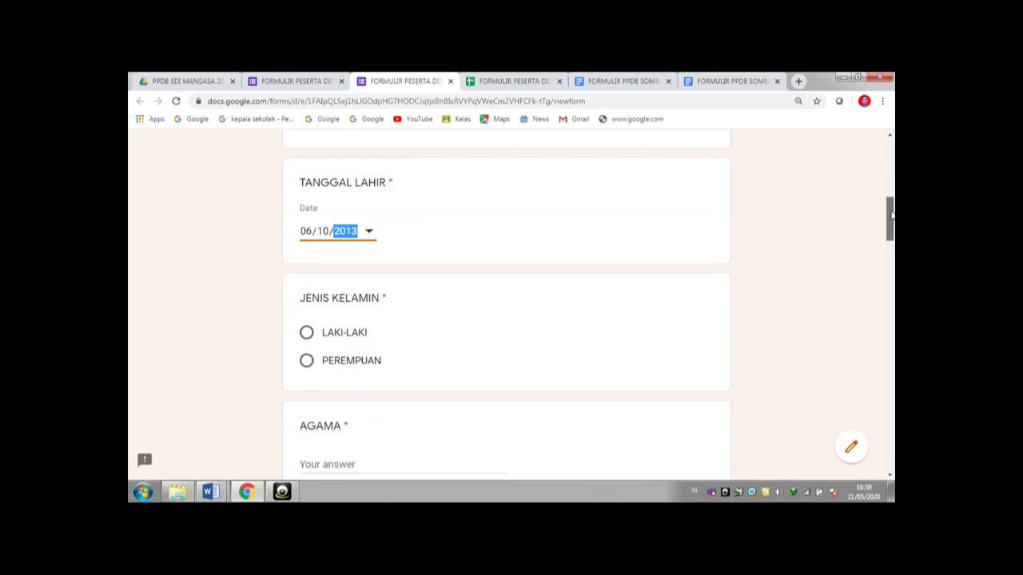
click(308, 332)
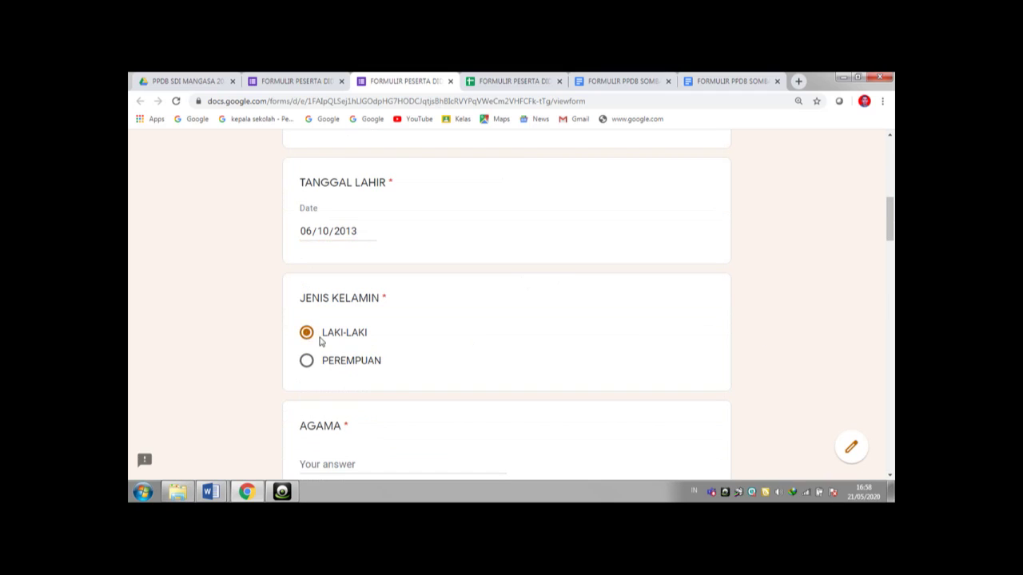
click(341, 463)
text(ISLAM)
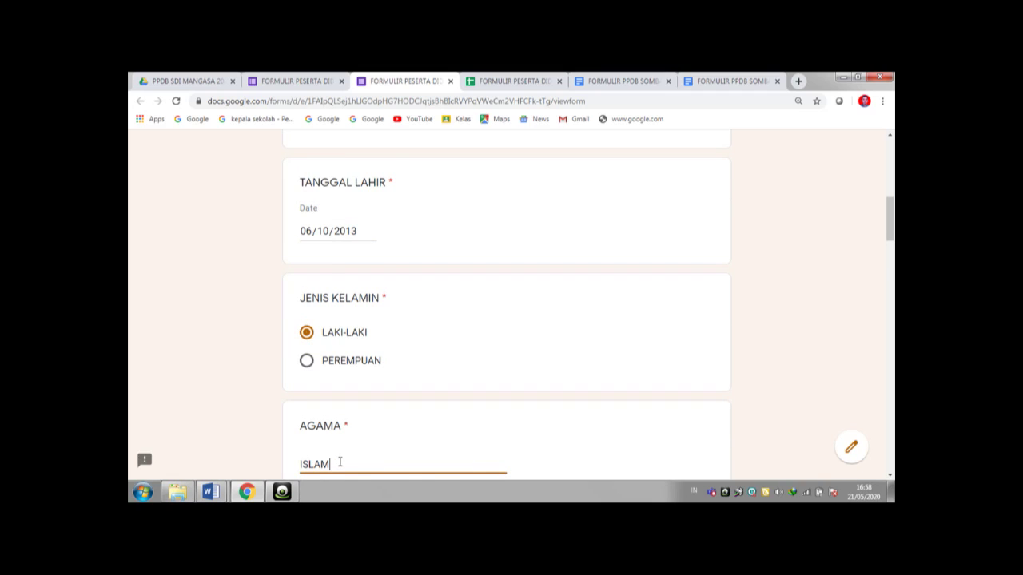
key(Tab)
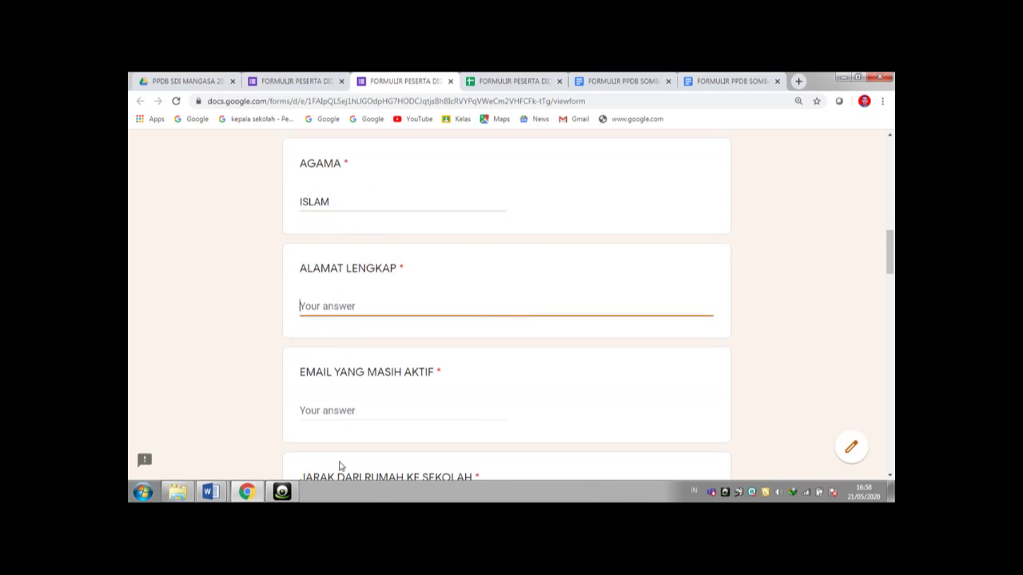
text(ALLATTAPPAMPANG)
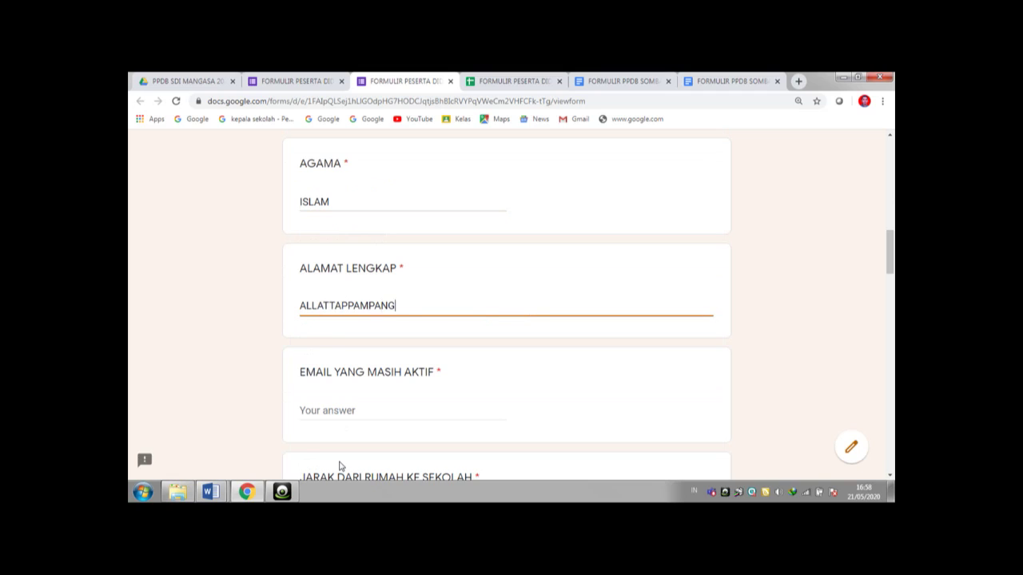
key(Tab)
text(ayat)
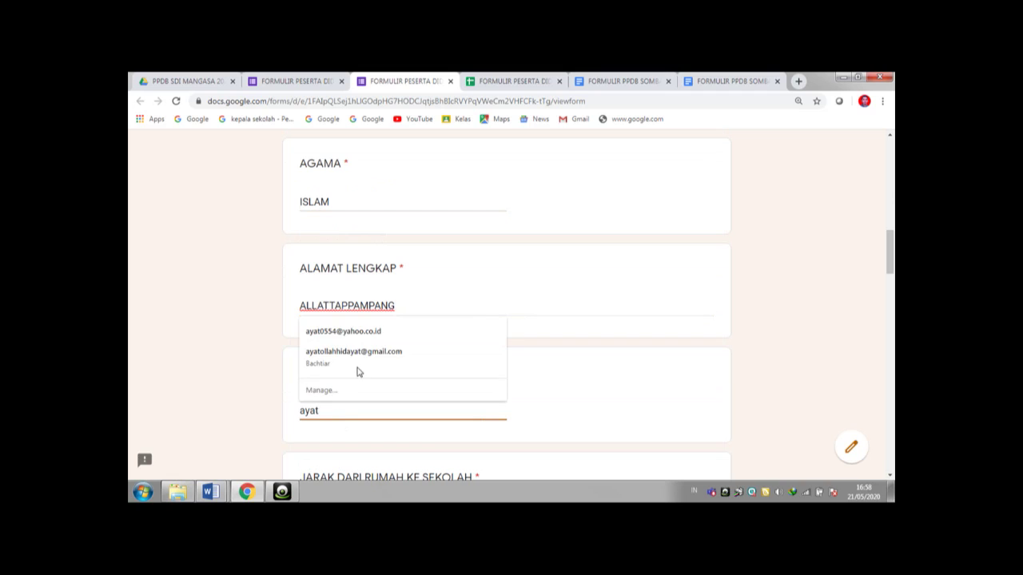
click(356, 336)
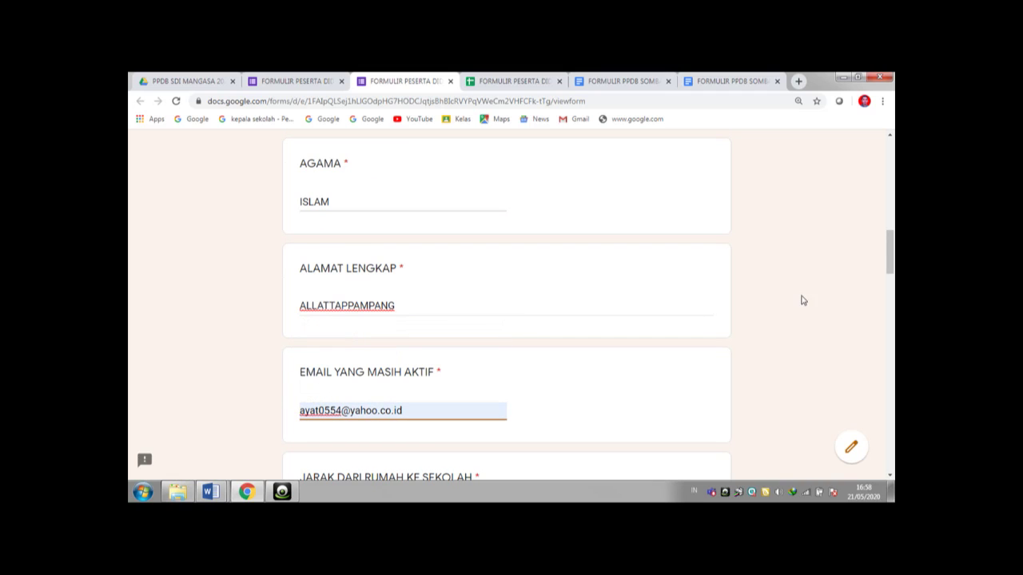
scroll(890, 258, down, 1)
drag(892, 257, 891, 273)
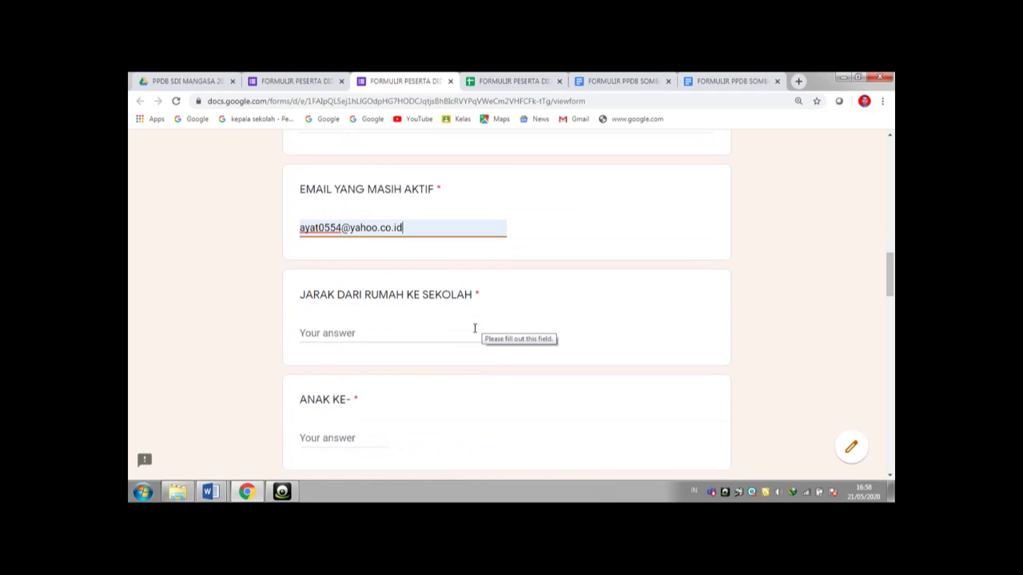
- Enter distance 1 km, child number 2, 3 siblings, and the father's and mother's names
click(408, 331)
text(1 km)
click(343, 437)
text(2)
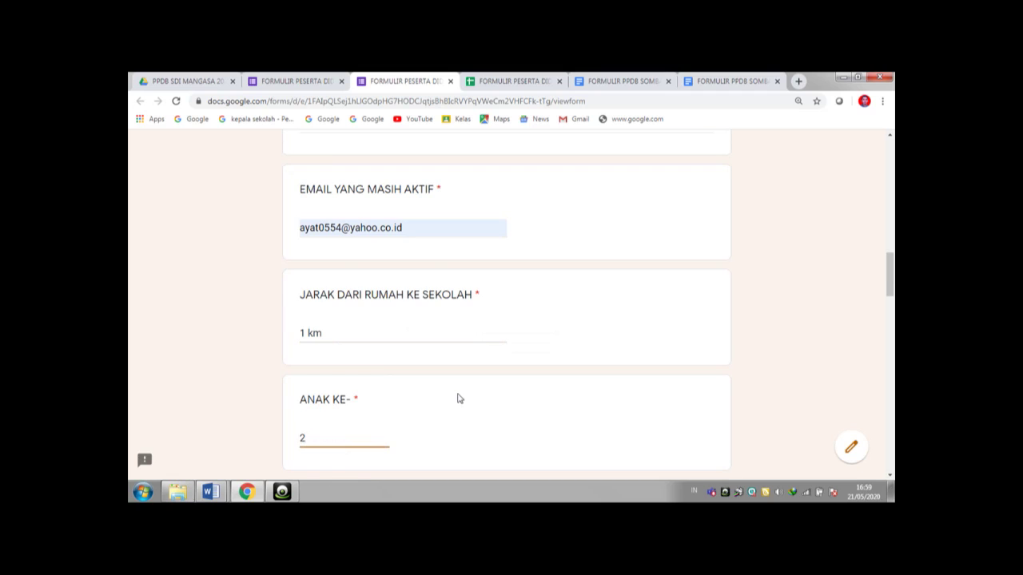
key(Tab)
text(3)
key(Tab)
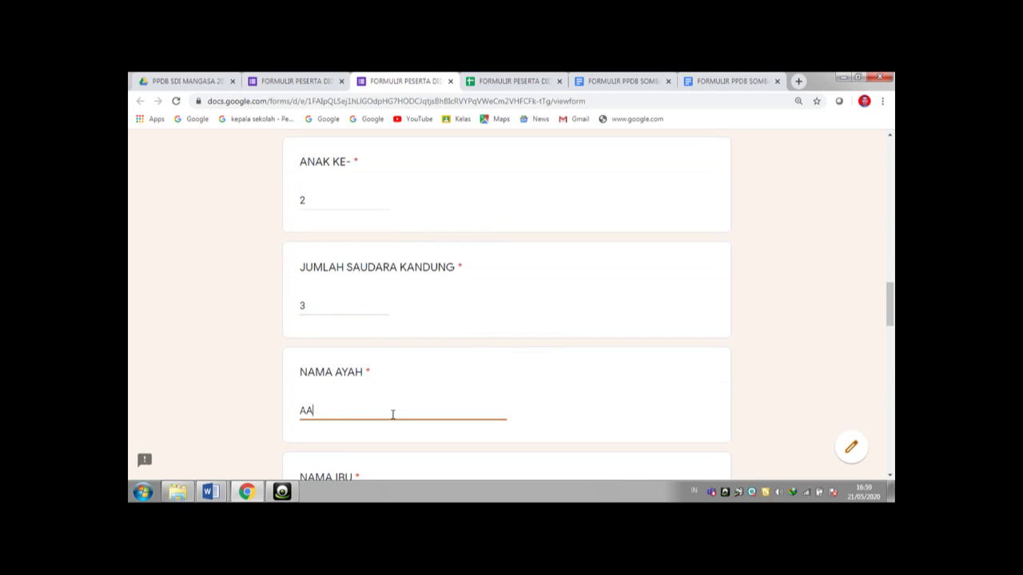
drag(889, 308, 890, 333)
click(364, 354)
text(YULIANTI)
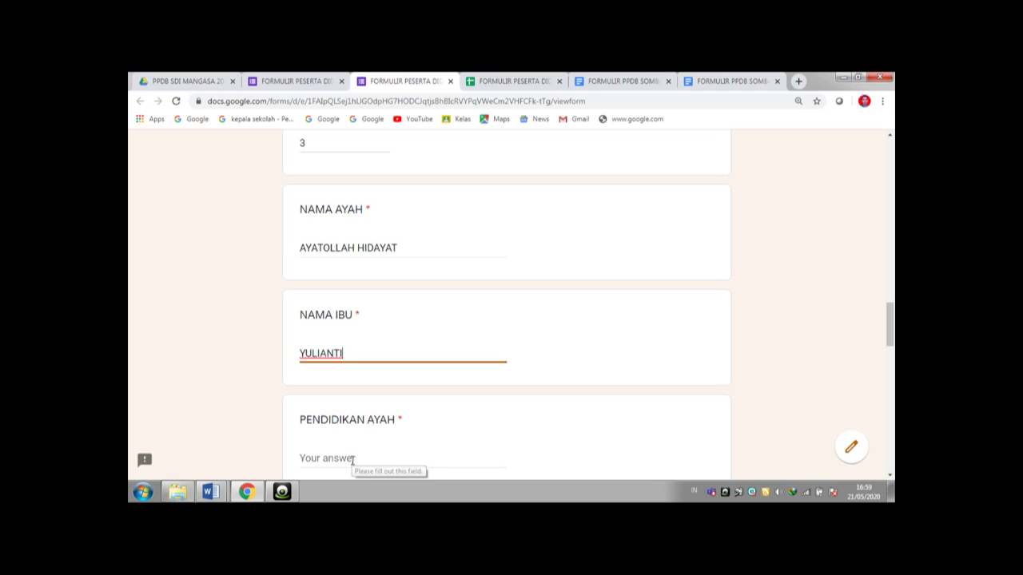
- Enter parents' education DOKTOR and SARJANA, occupations PNS and -, and the phone number
click(353, 459)
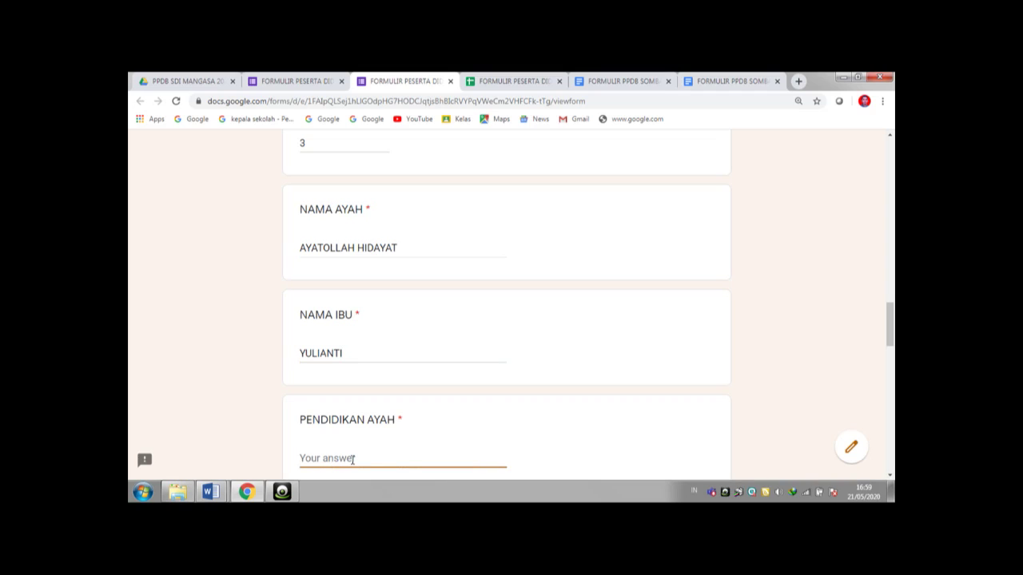
text(DOKTOR)
key(Tab)
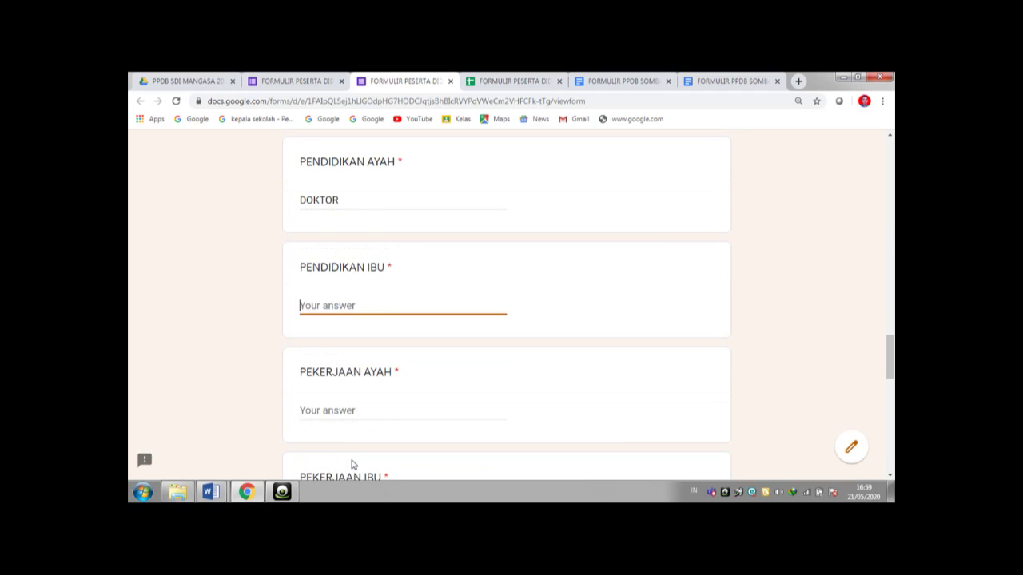
text(SARJANA)
key(Tab)
text(PNS)
key(Tab)
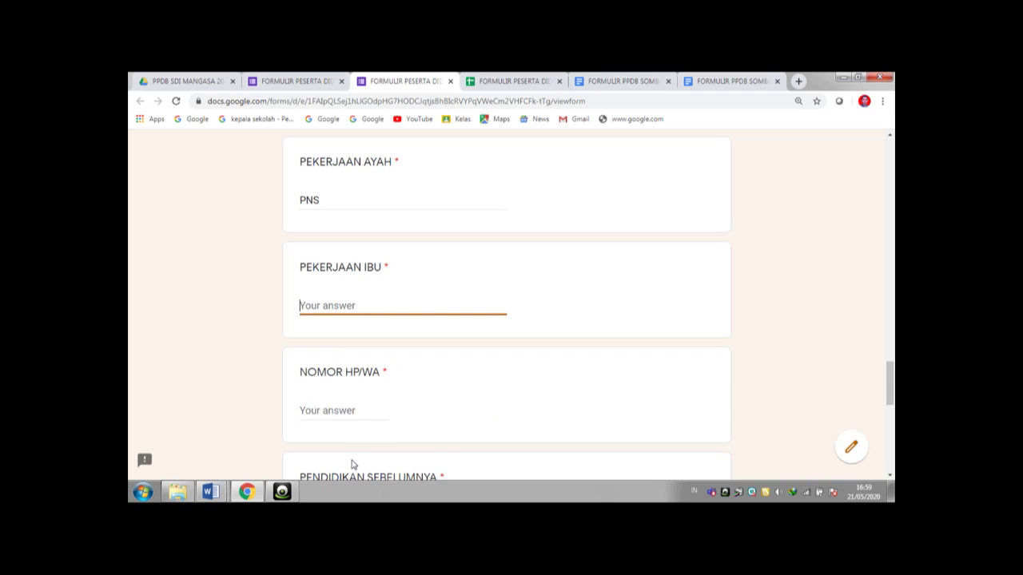
text(-)
key(Tab)
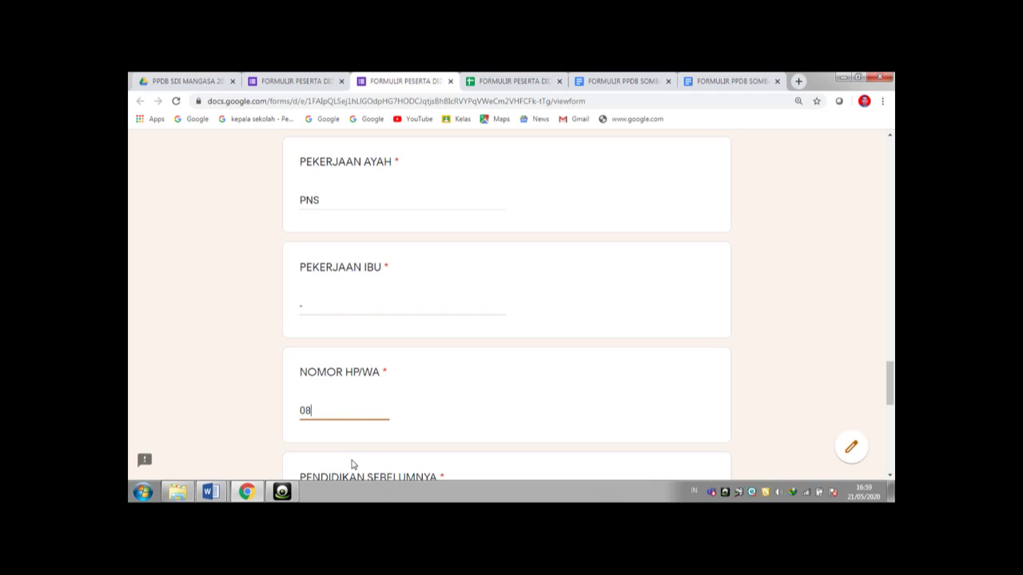
key(Tab)
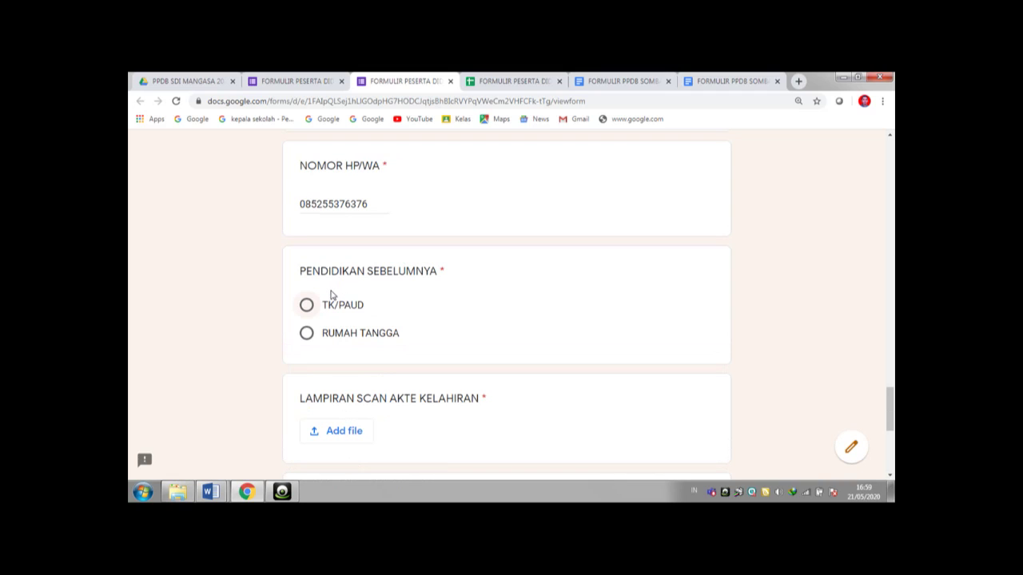
- Choose TK/PAUD as previous schooling and start the birth-certificate scan upload
click(308, 307)
scroll(892, 408, down, 3)
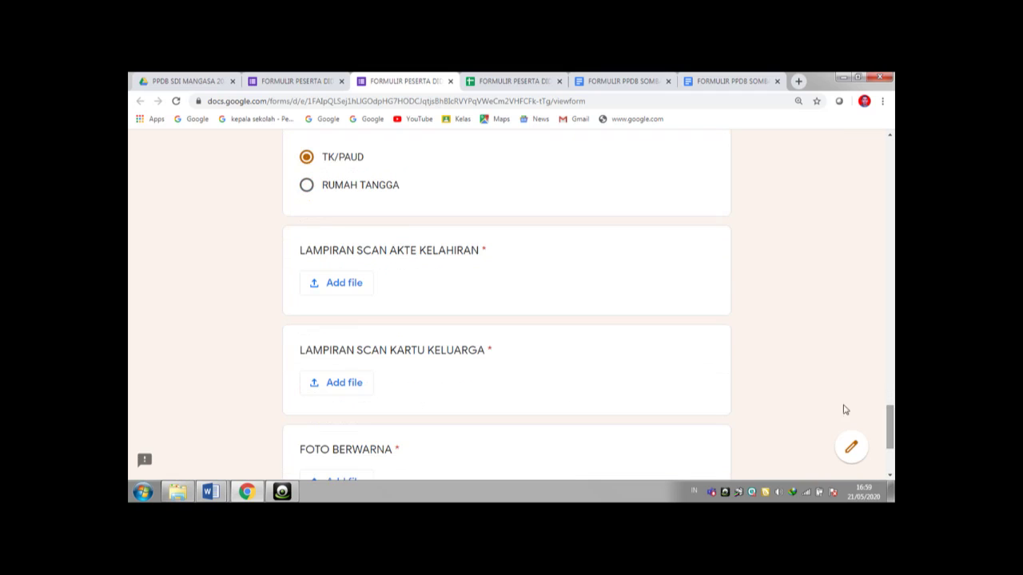
click(348, 290)
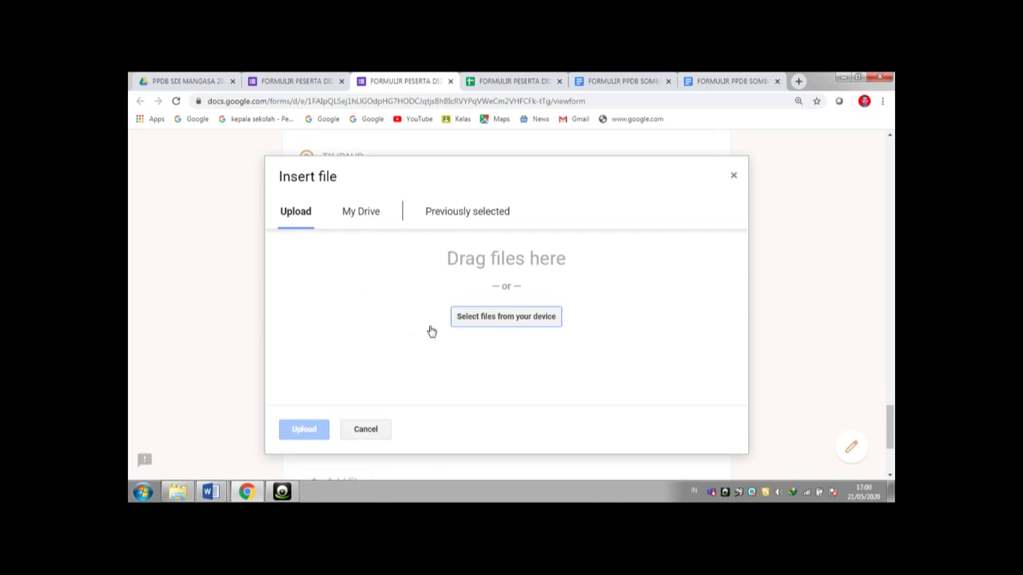
- Upload 5299.jpg from Pictures as the LAMPIRAN SCAN AKTE KELAHIRAN file
click(491, 317)
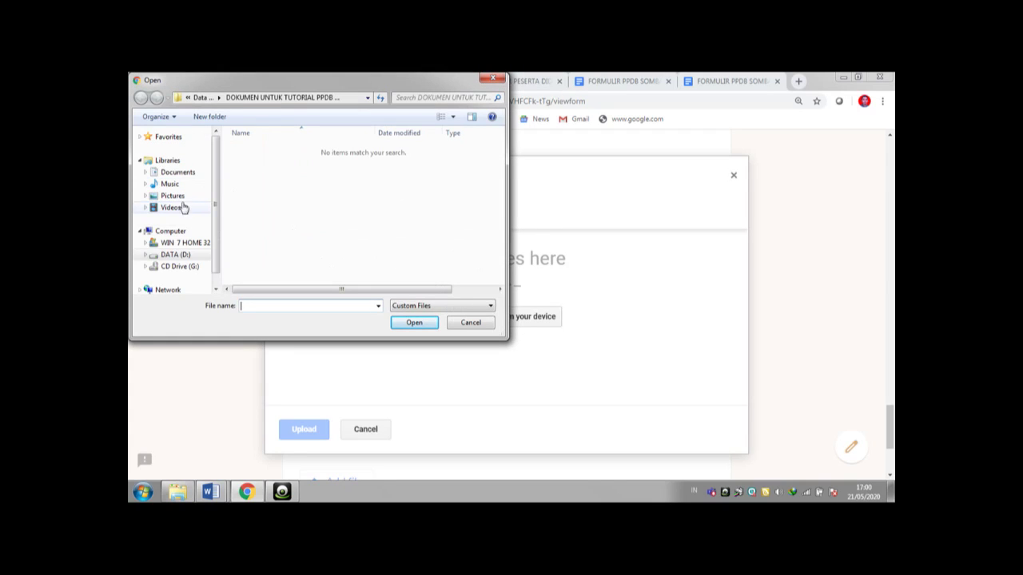
click(181, 199)
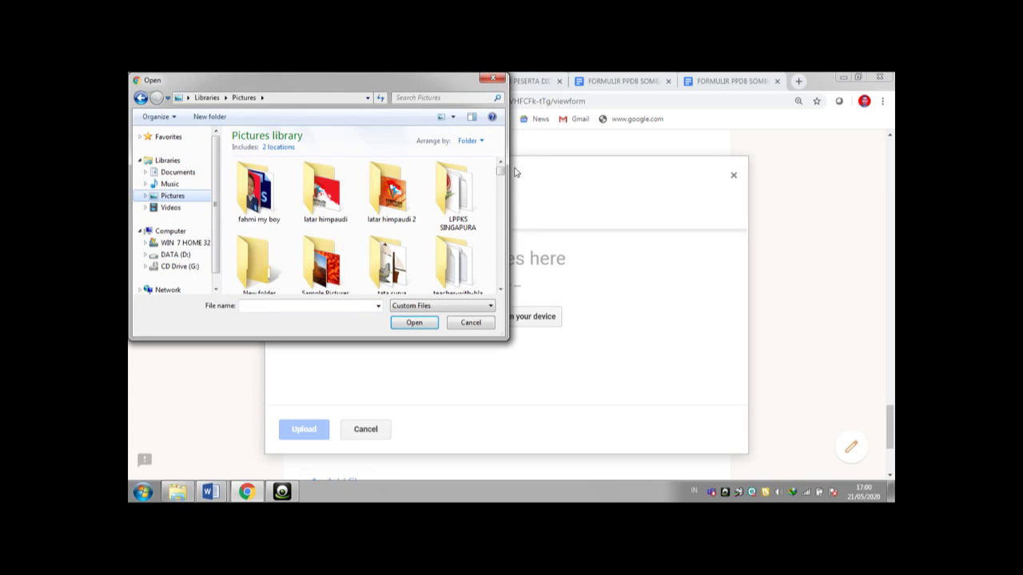
drag(503, 170, 503, 177)
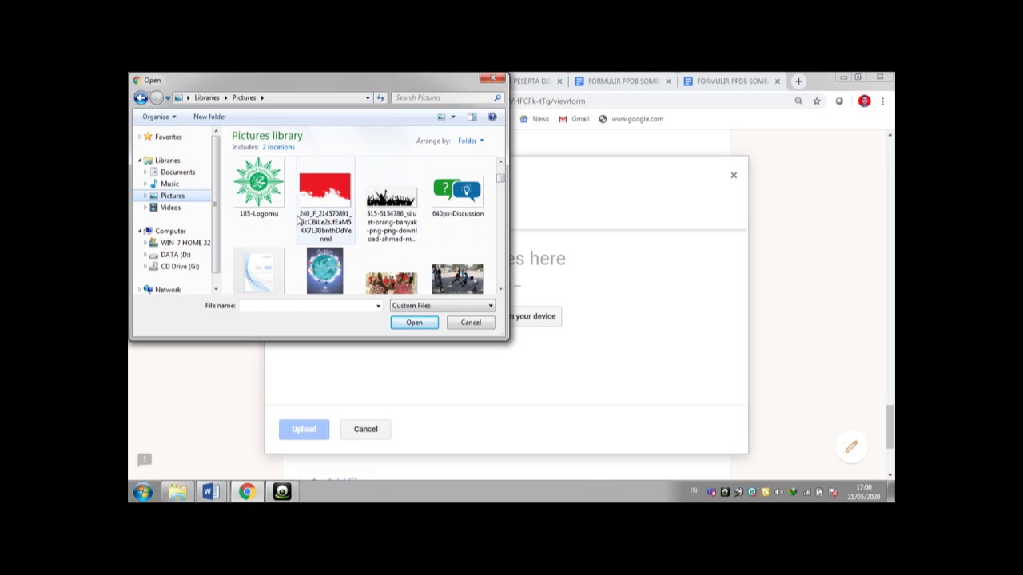
drag(499, 180, 501, 182)
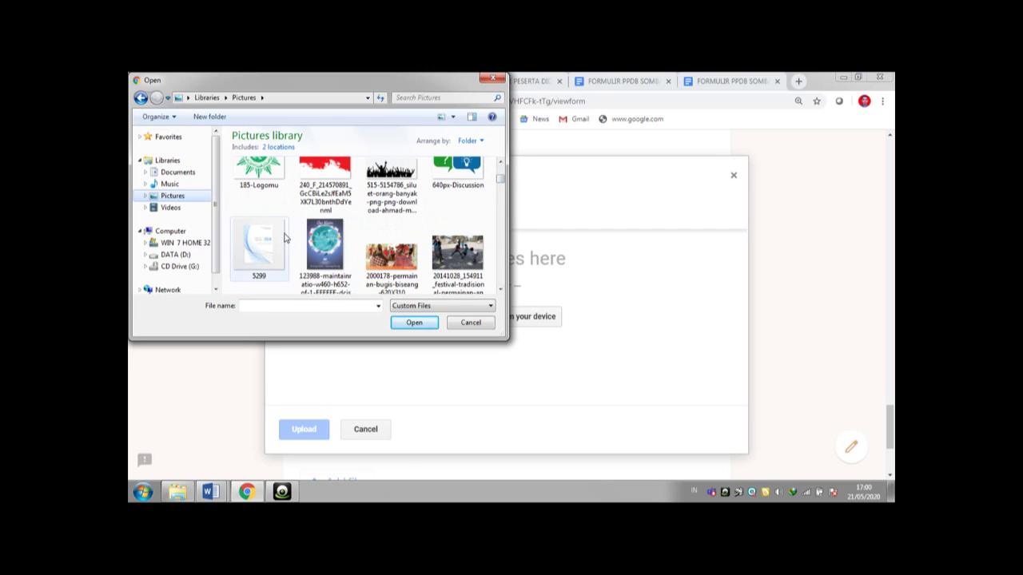
click(286, 238)
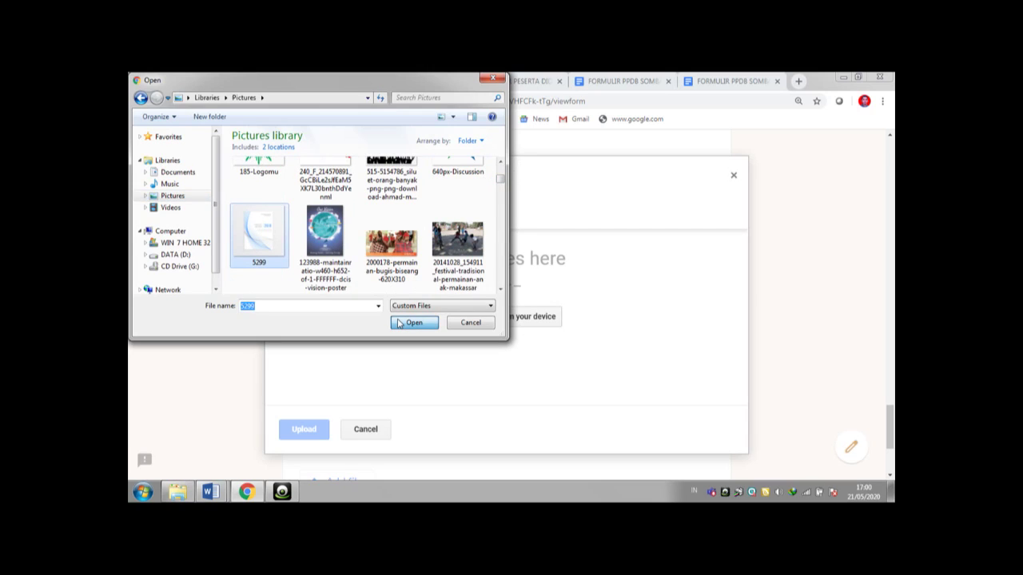
click(413, 323)
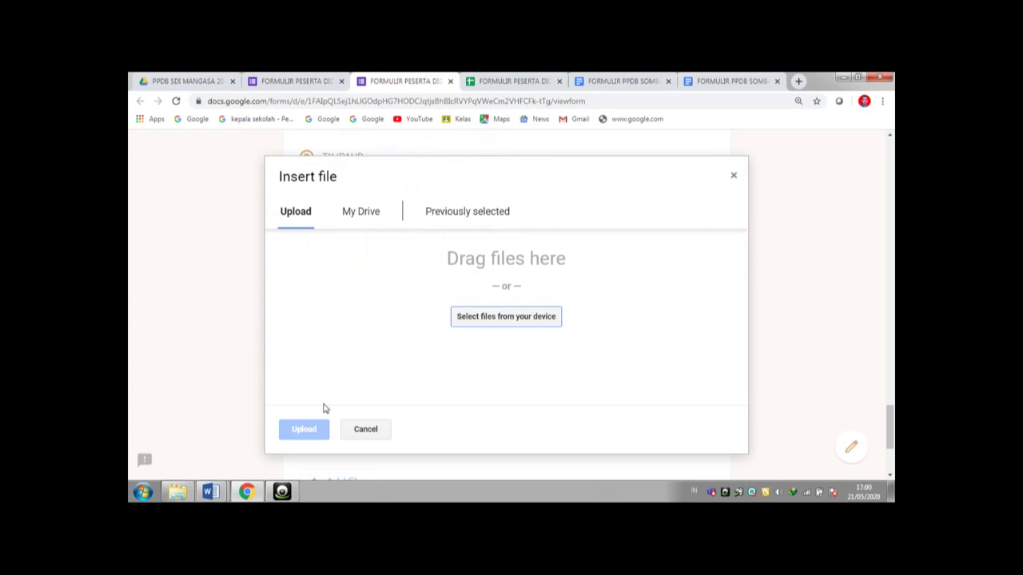
click(303, 429)
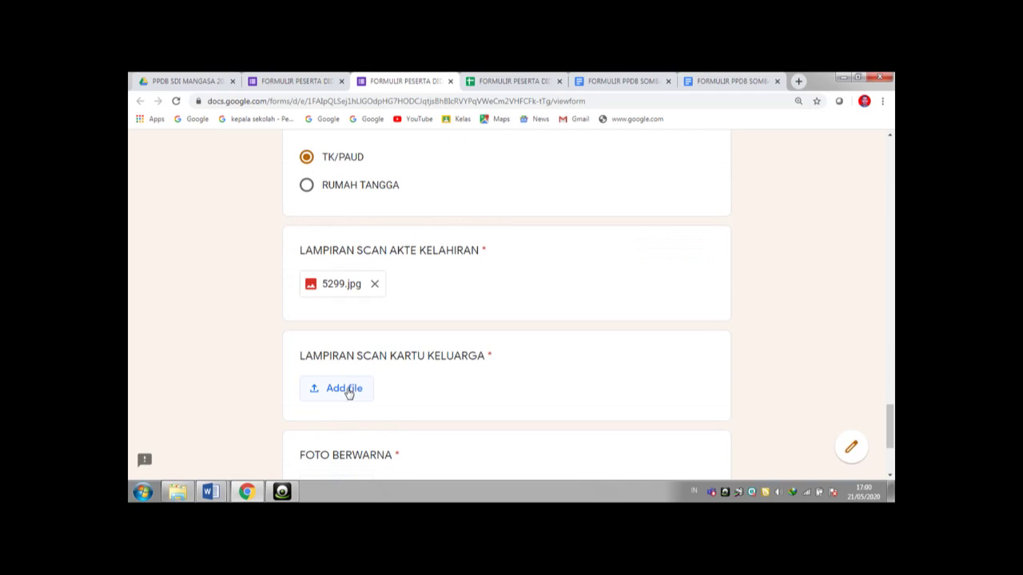
- Upload the same 5299.jpg as the LAMPIRAN SCAN KARTU KELUARGA file
click(343, 394)
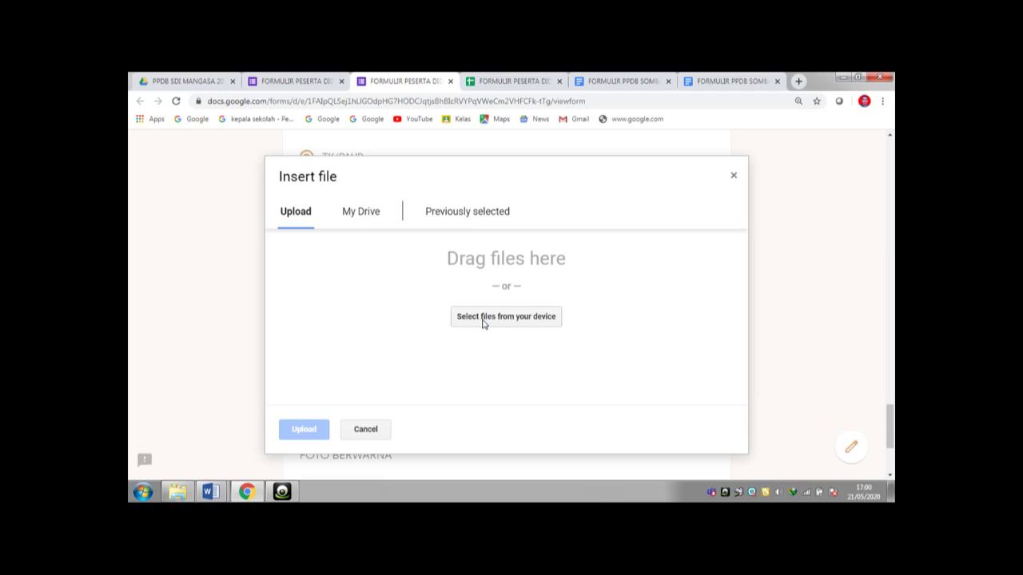
click(482, 320)
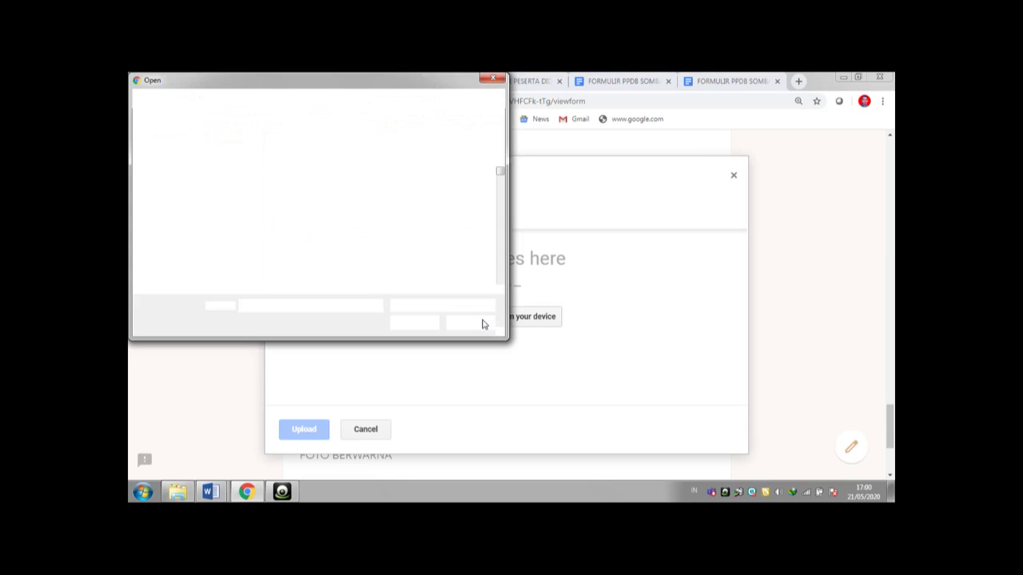
scroll(504, 183, down, 5)
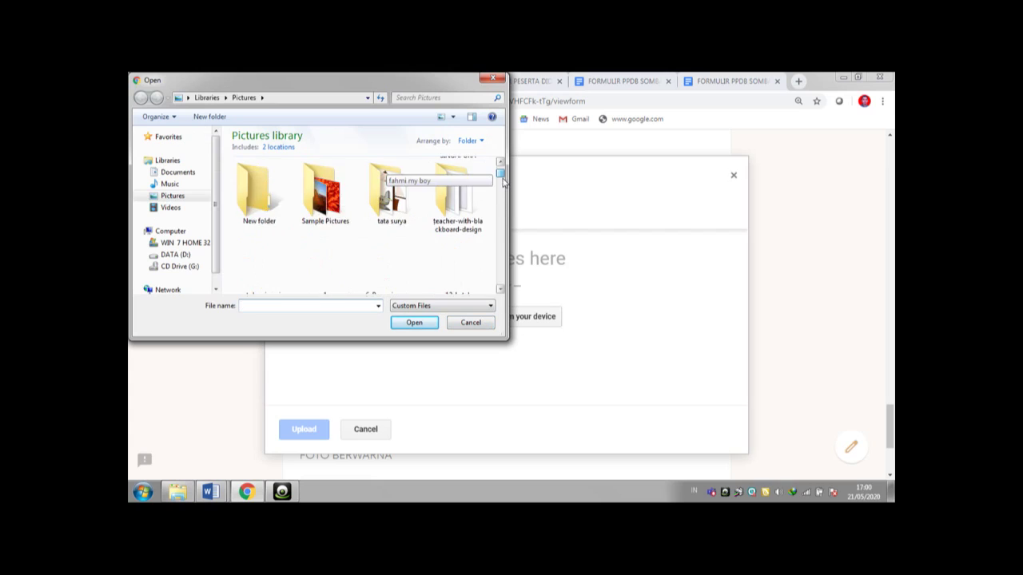
scroll(504, 182, down, 2)
click(262, 252)
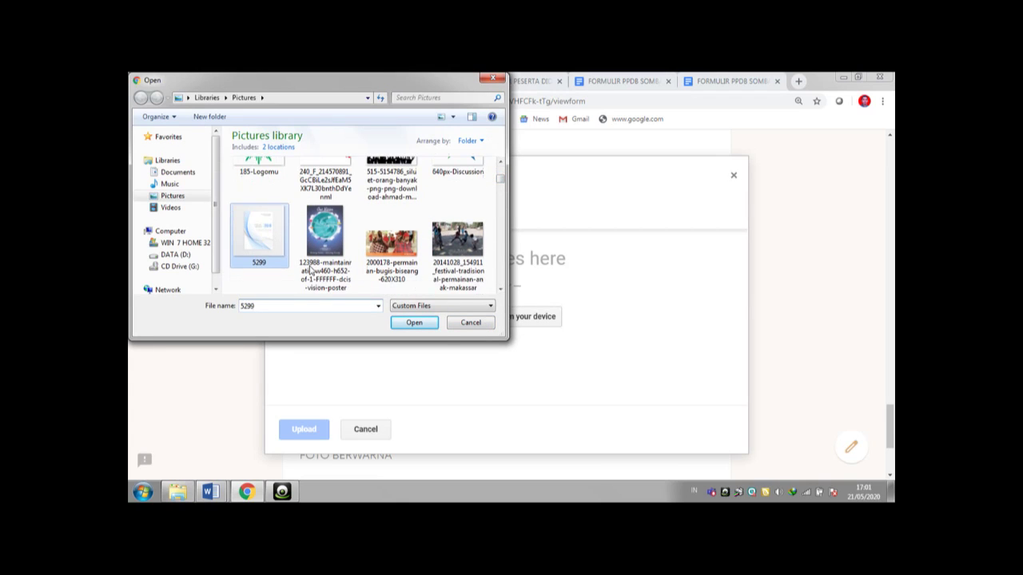
click(405, 325)
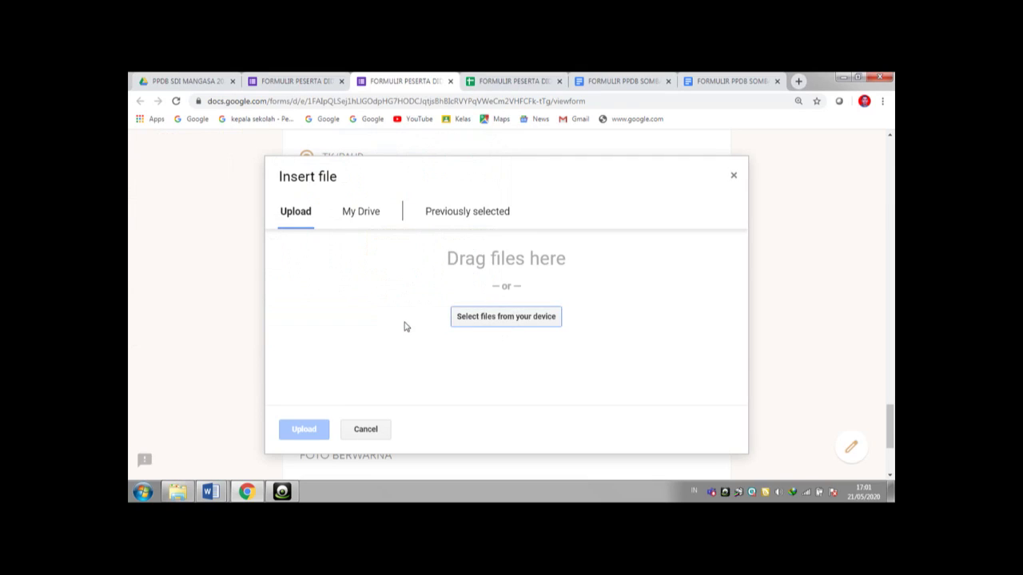
click(304, 430)
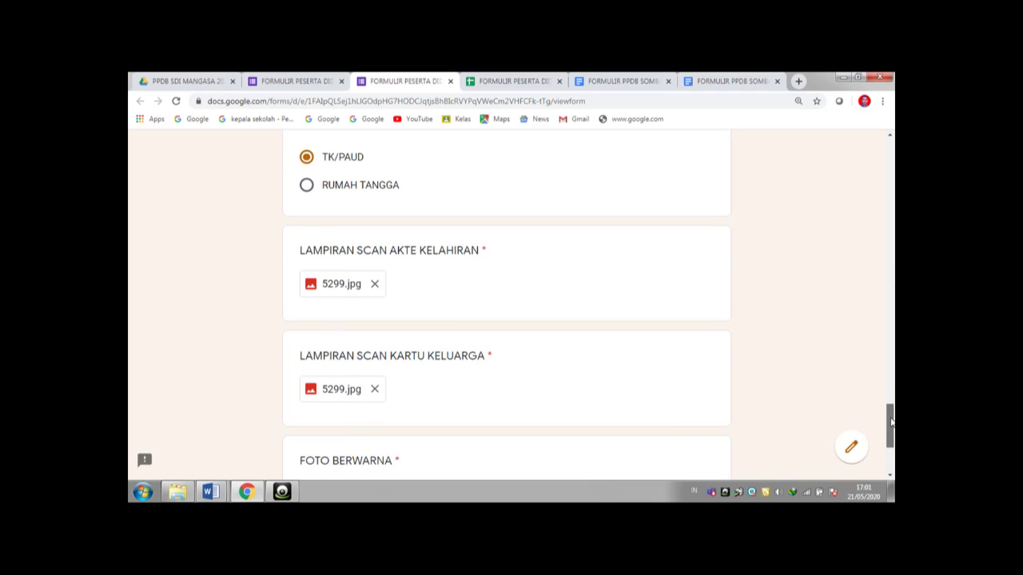
scroll(889, 423, down, 2)
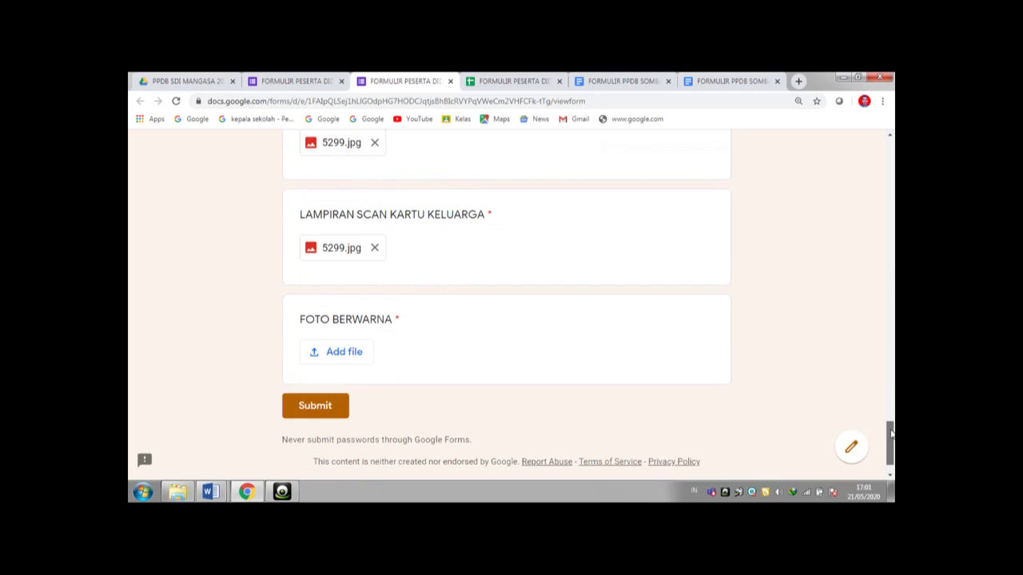
- Upload the student's red-background portrait photo to the FOTO BERWARNA question
click(336, 357)
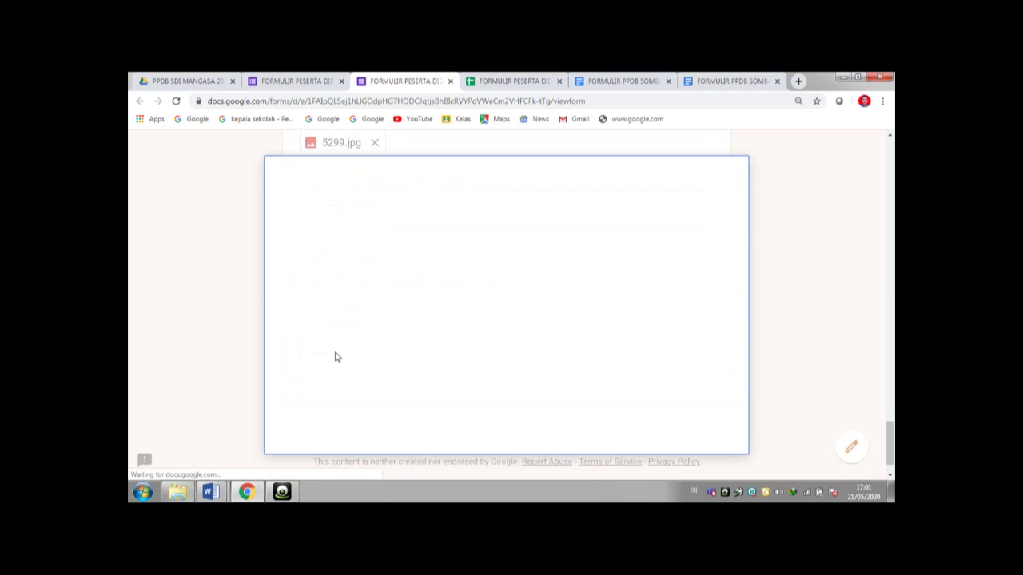
click(477, 320)
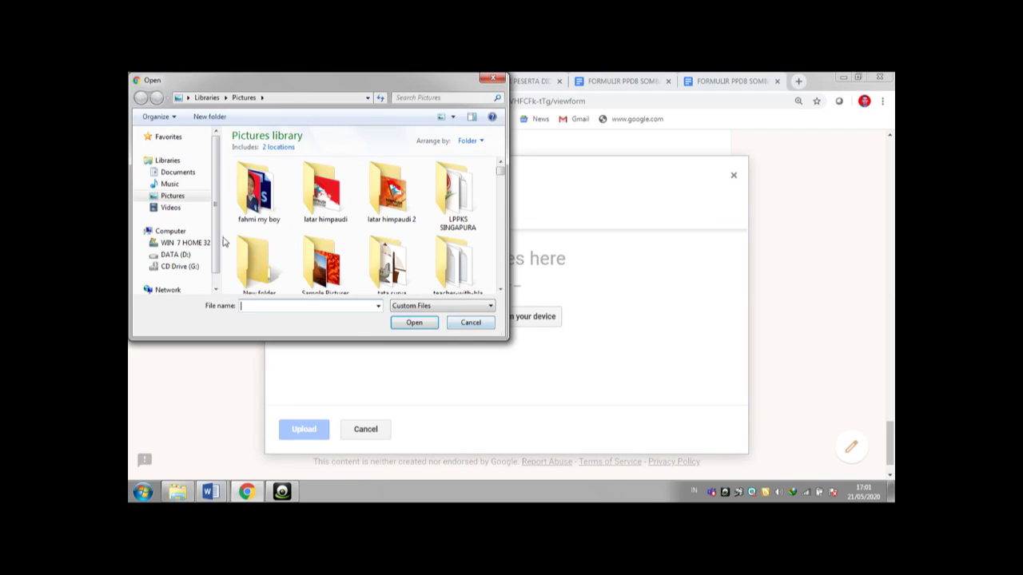
double_click(254, 195)
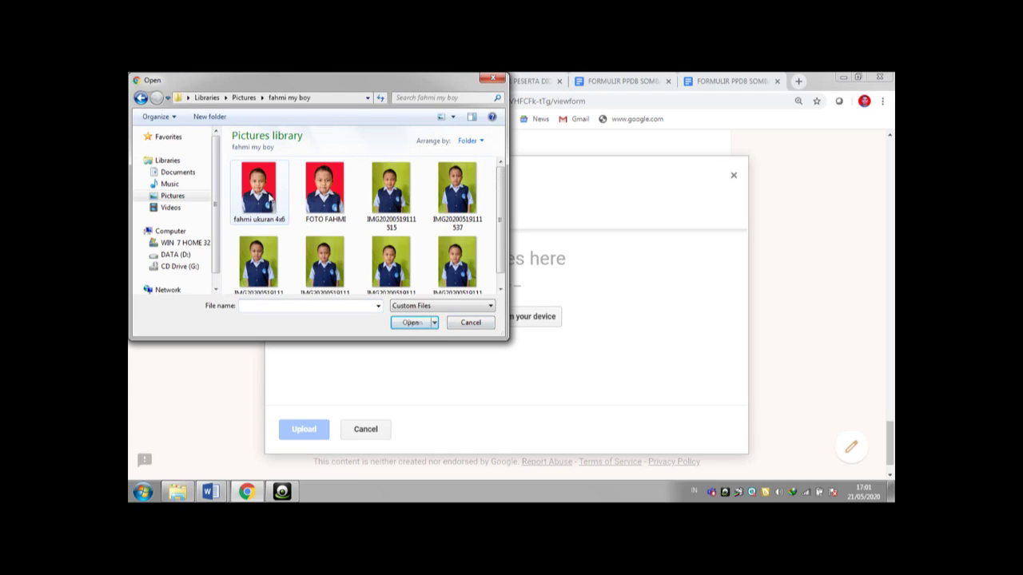
click(325, 190)
click(405, 323)
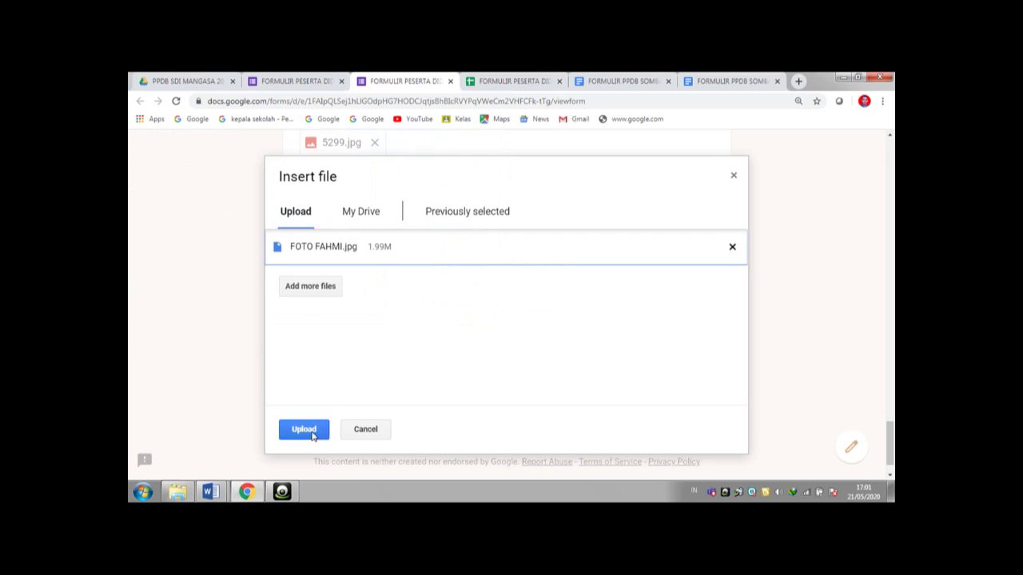
click(312, 433)
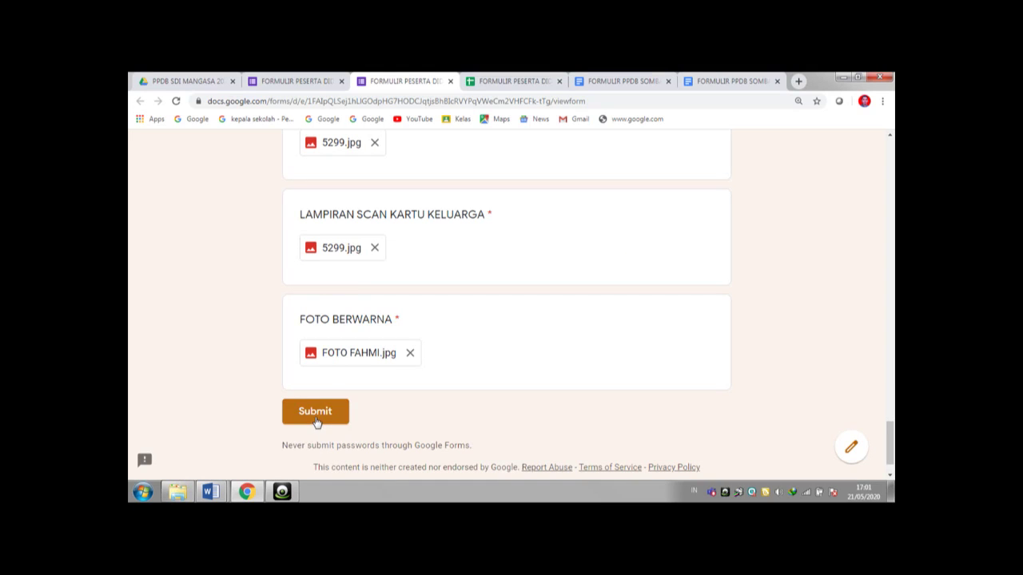
- Submit the registration form and view the new entry in the responses spreadsheet
click(316, 422)
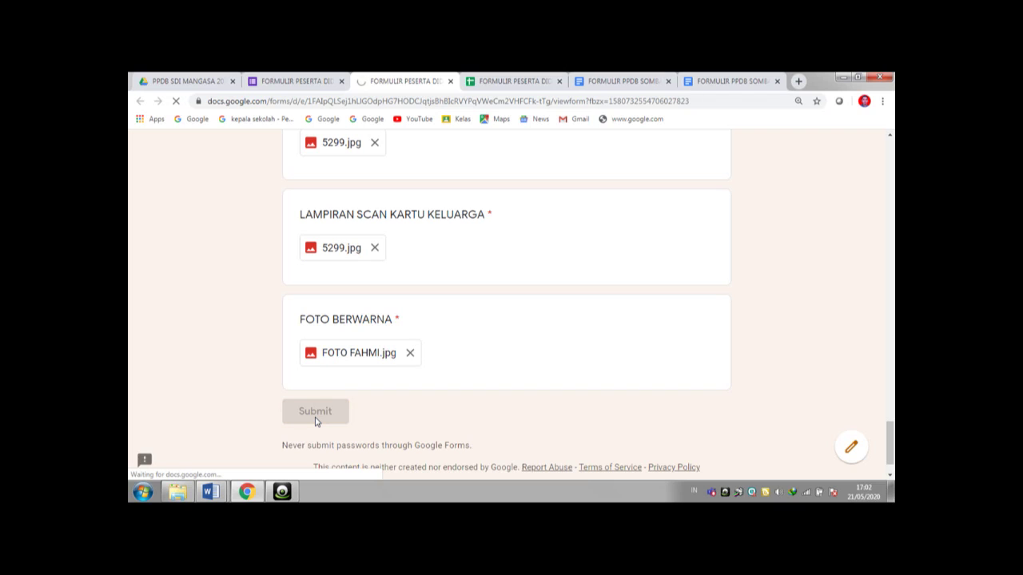
click(506, 82)
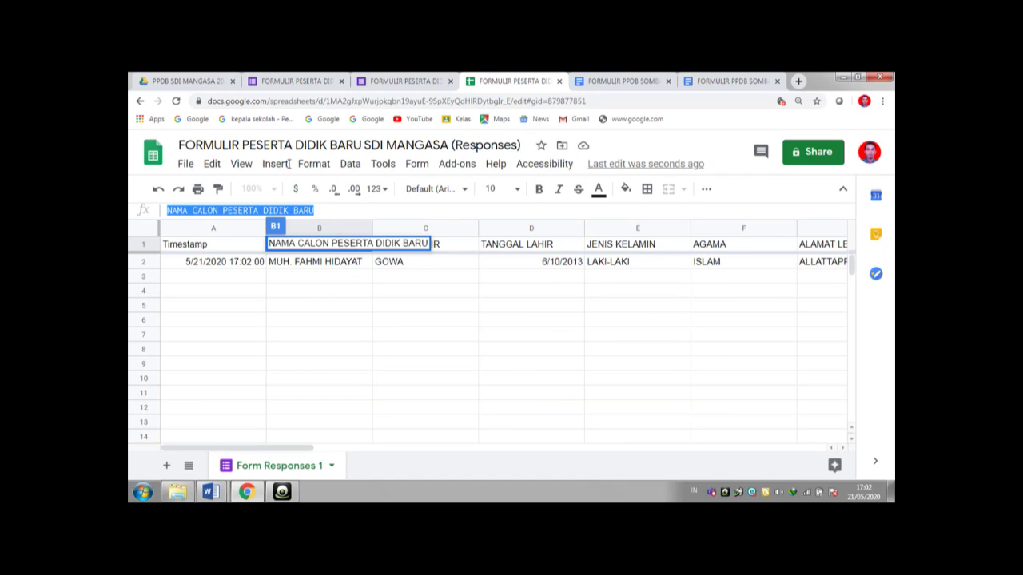
- Return to the PPDB SDI MANGASA 2020 folder in Google Drive
click(209, 83)
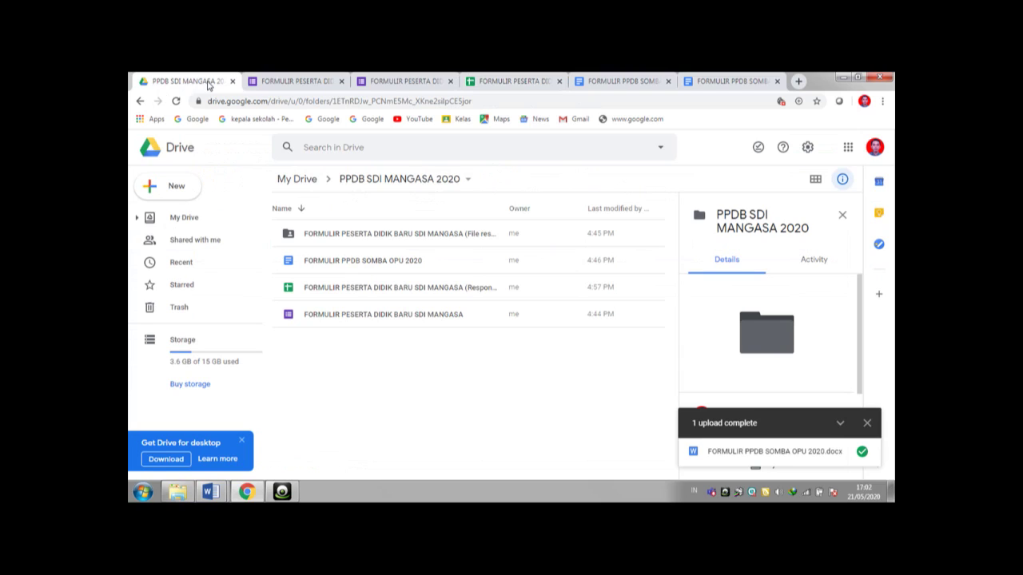
- Check the File responses folder, then preview the BUKTI PENDAFTARAN PDF from PPDB SDI MANGASA 2020
click(339, 234)
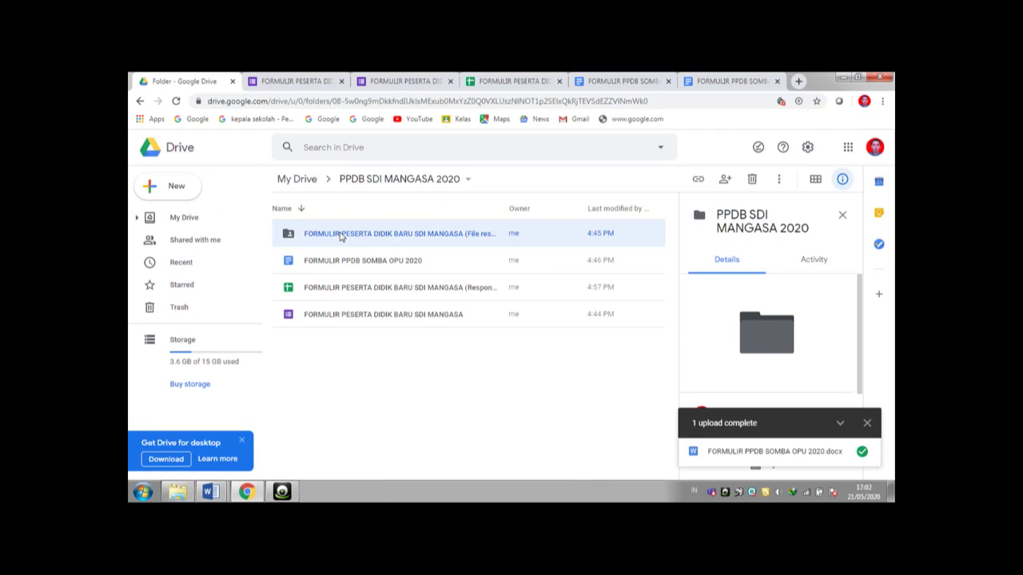
double_click(339, 236)
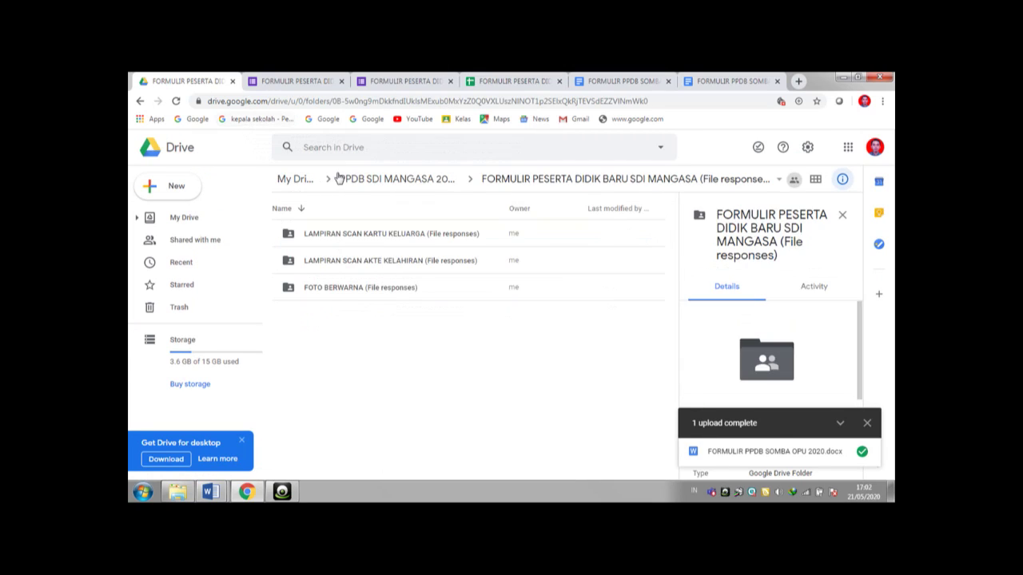
click(352, 179)
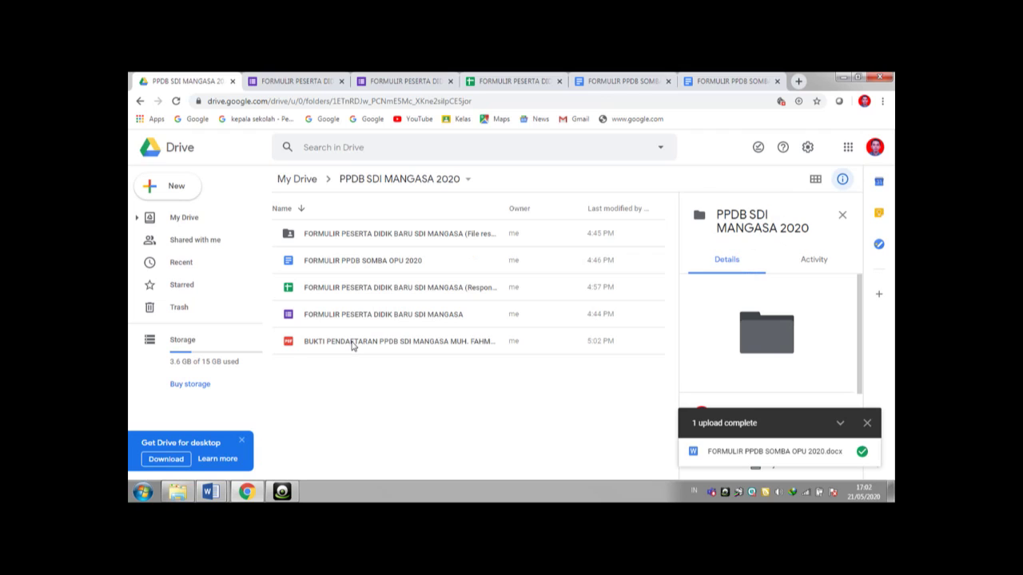
click(353, 345)
double_click(352, 343)
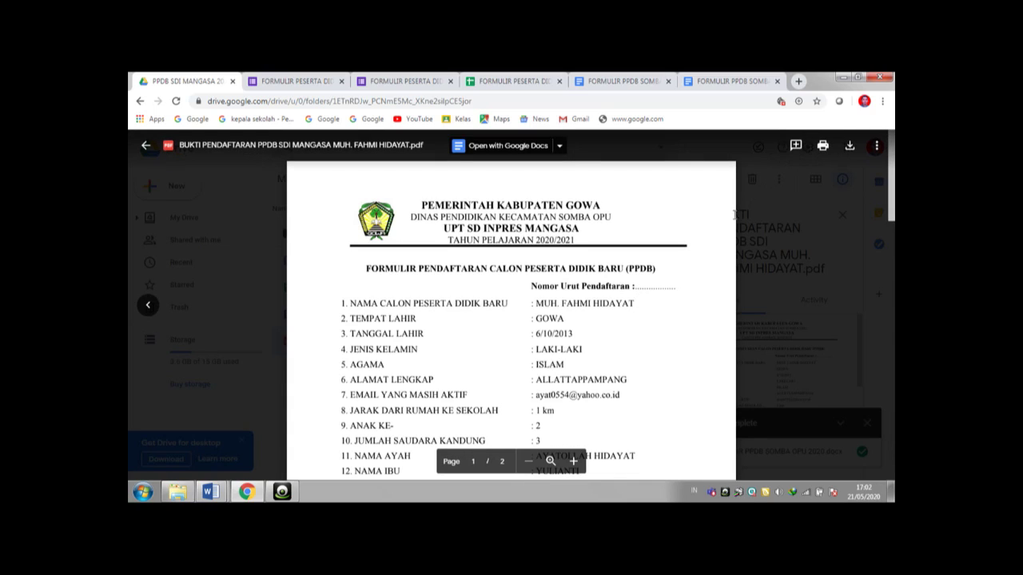
- Download the BUKTI PENDAFTARAN PPDB SDI MANGASA PDF and show it in the Downloads folder
click(849, 148)
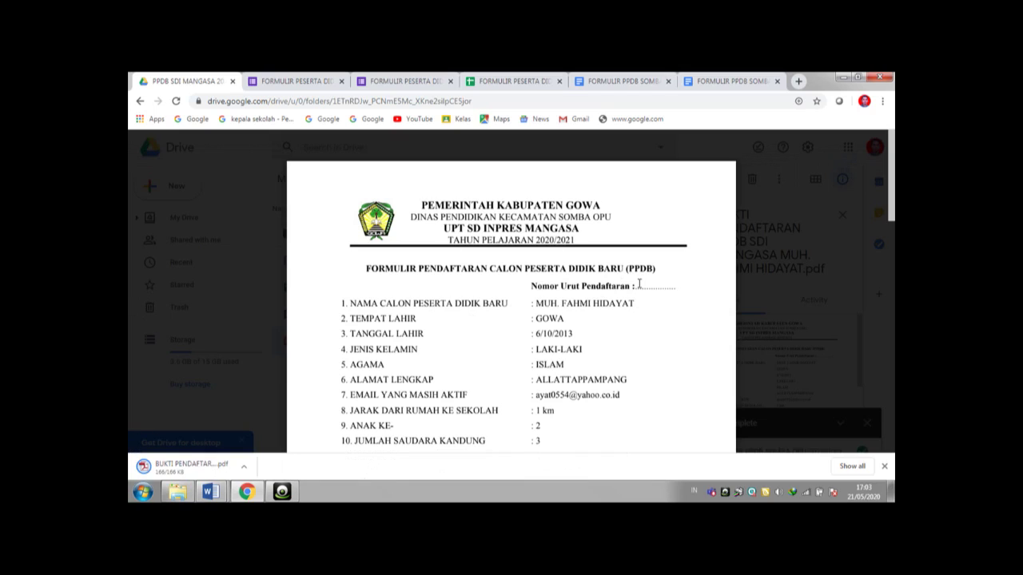
right_click(202, 470)
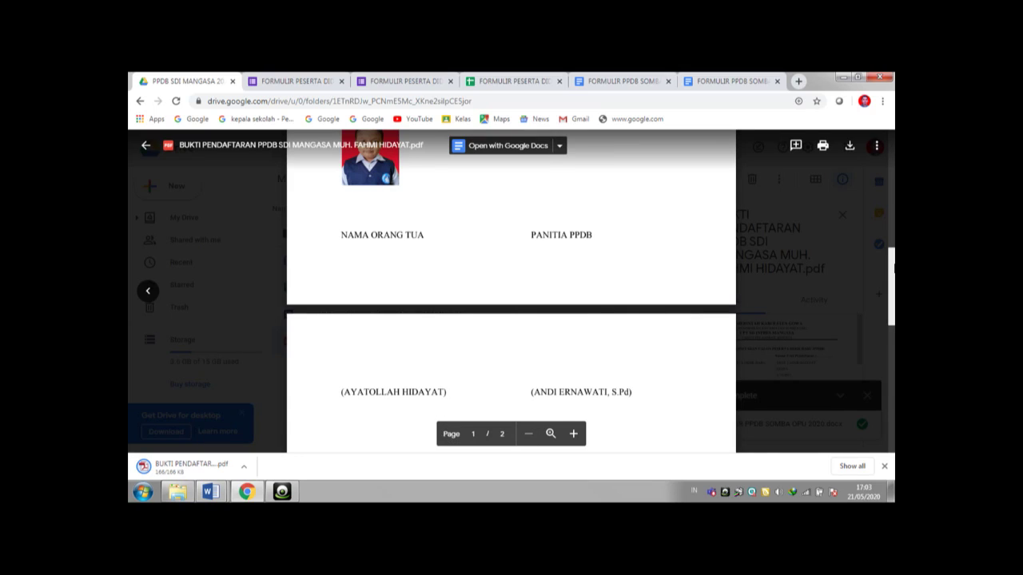
mouse_move(892, 267)
mouse_down()
mouse_move(890, 244)
mouse_move(892, 283)
mouse_move(872, 191)
mouse_move(796, 210)
mouse_up()
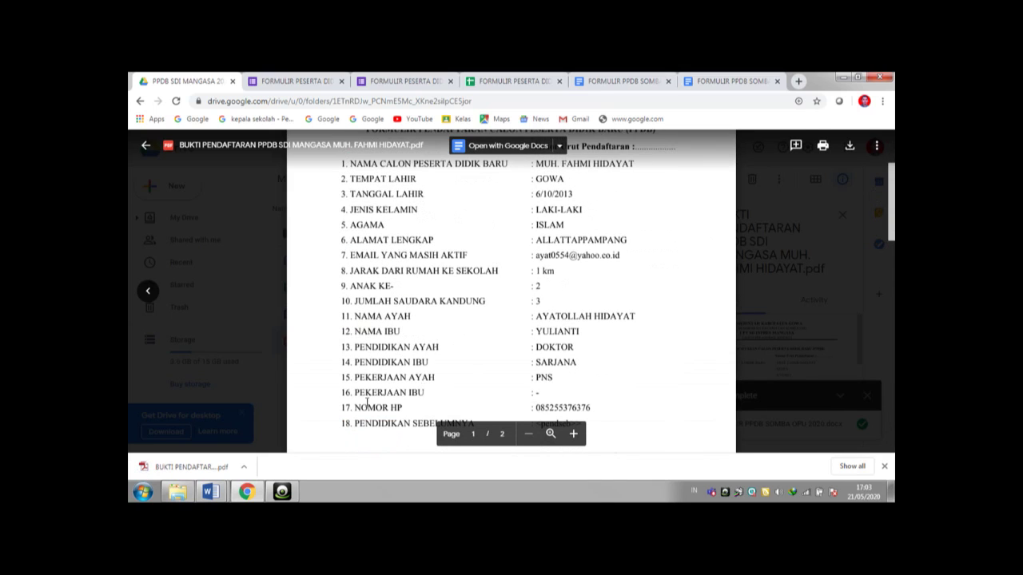
right_click(202, 472)
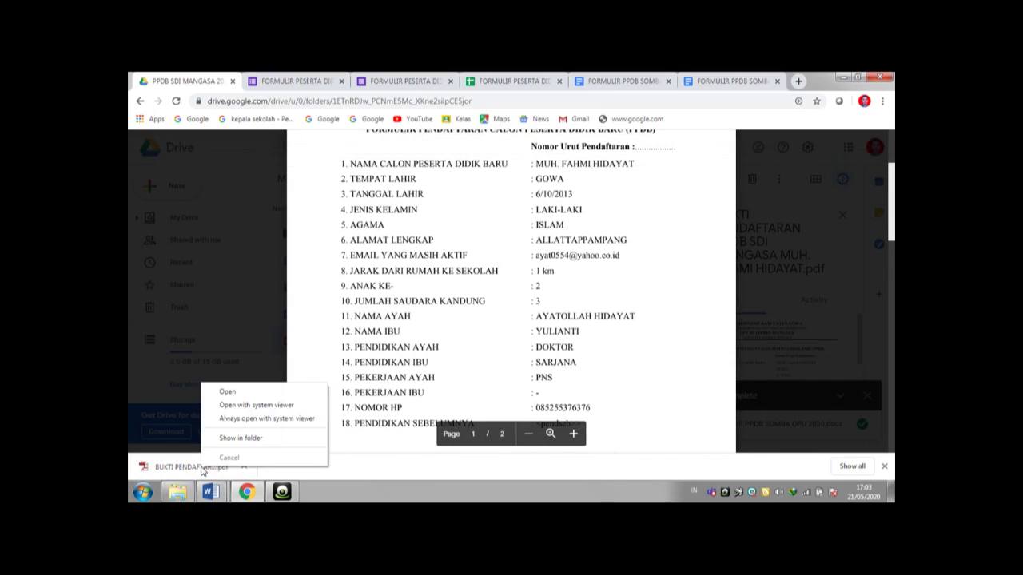
click(231, 439)
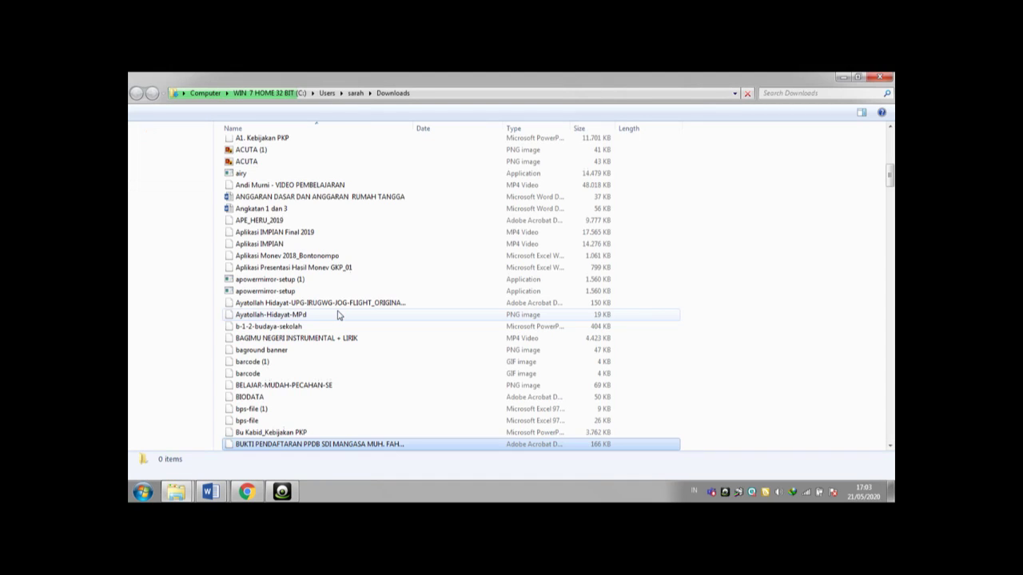
- Open the downloaded registration proof PDF with Adobe Reader from the Downloads folder
double_click(298, 445)
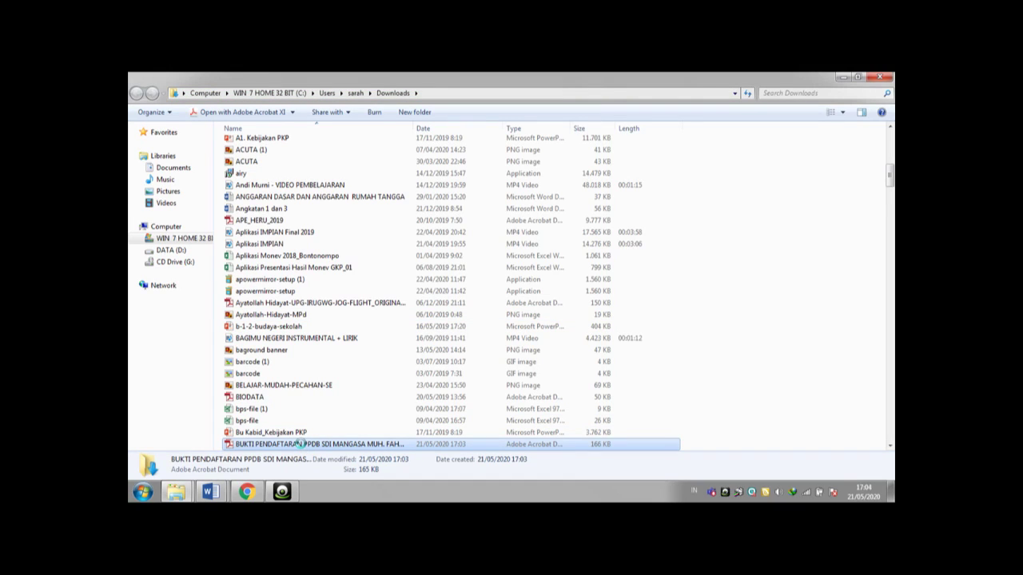
right_click(299, 445)
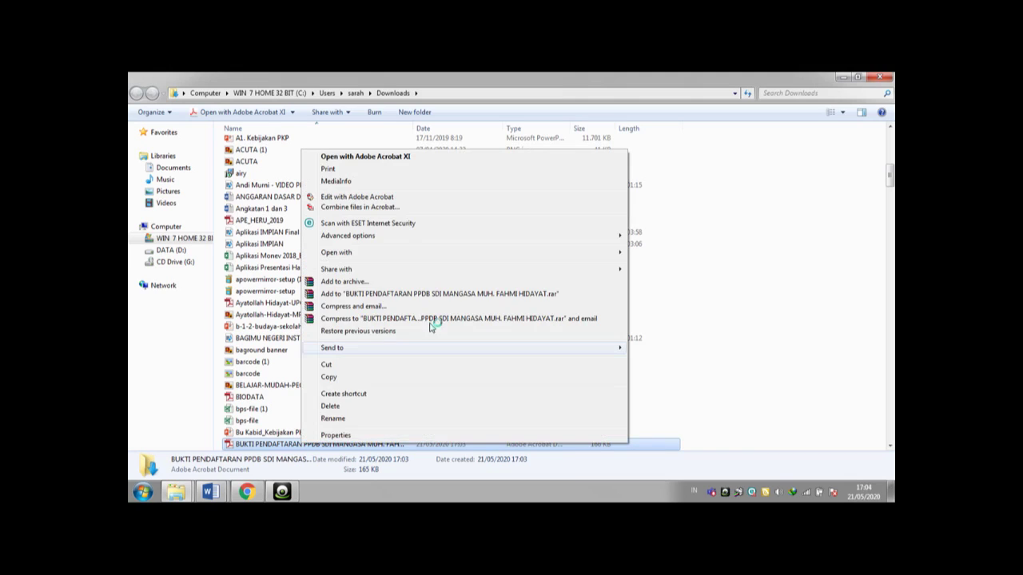
mouse_move(616, 254)
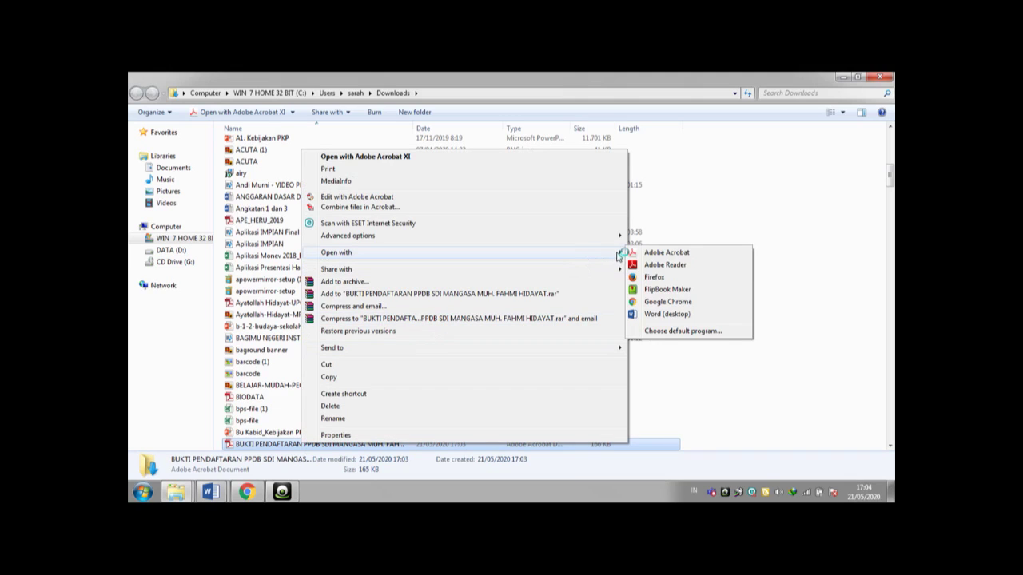
click(658, 264)
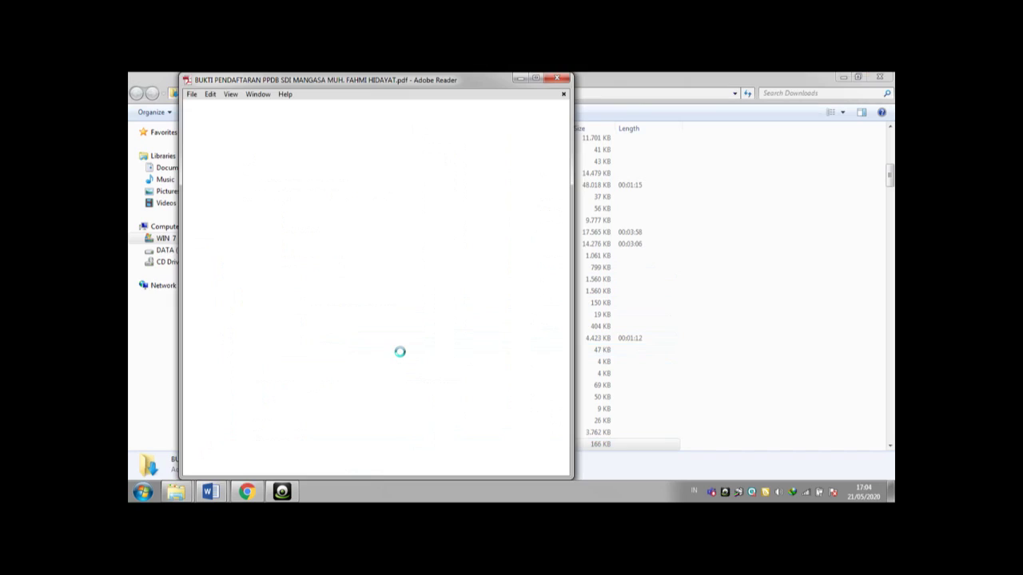
- Maximize Adobe Reader, dismiss the add-text hint, and bring up the Fill & Sign tools
click(536, 81)
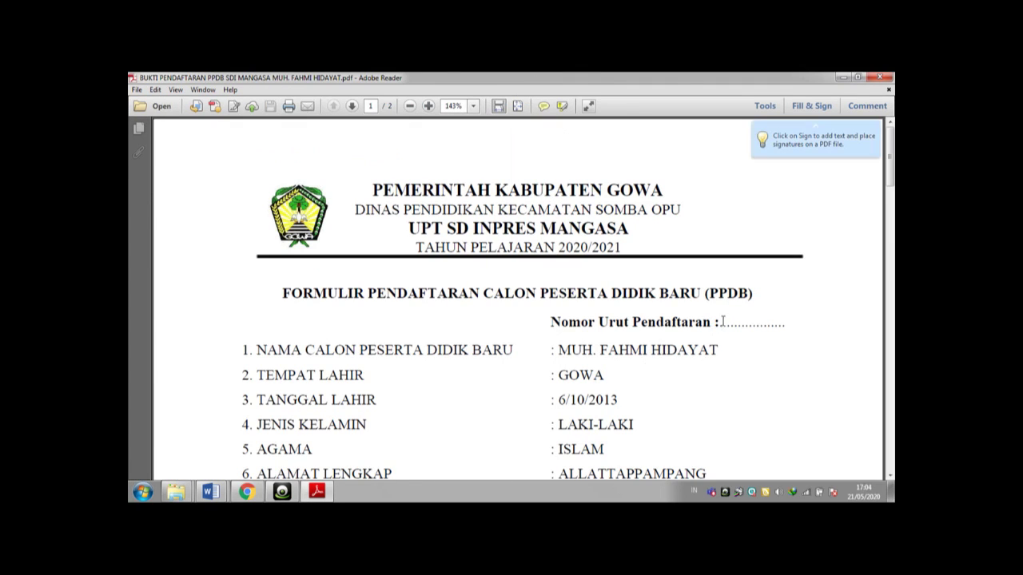
click(800, 107)
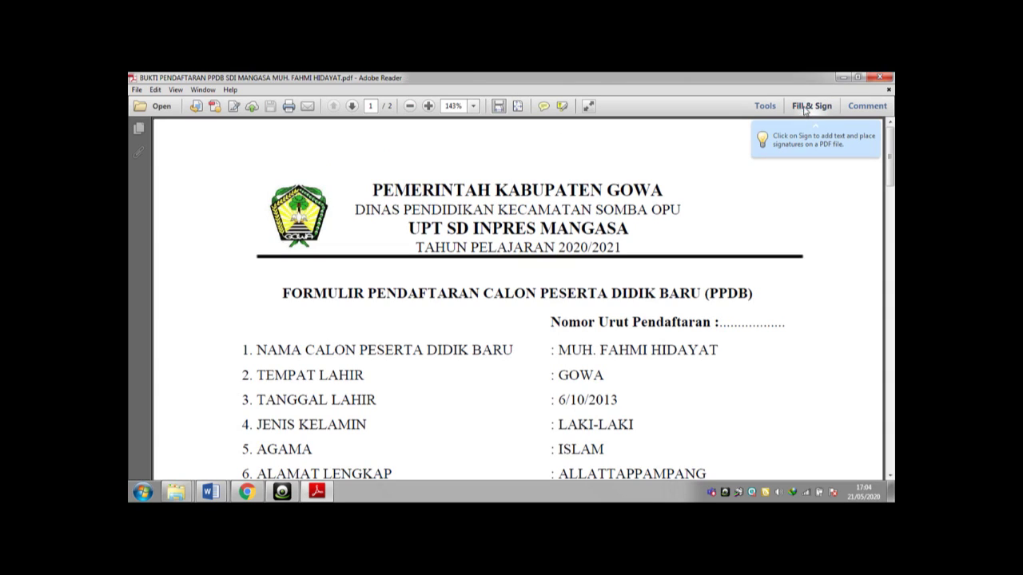
click(804, 107)
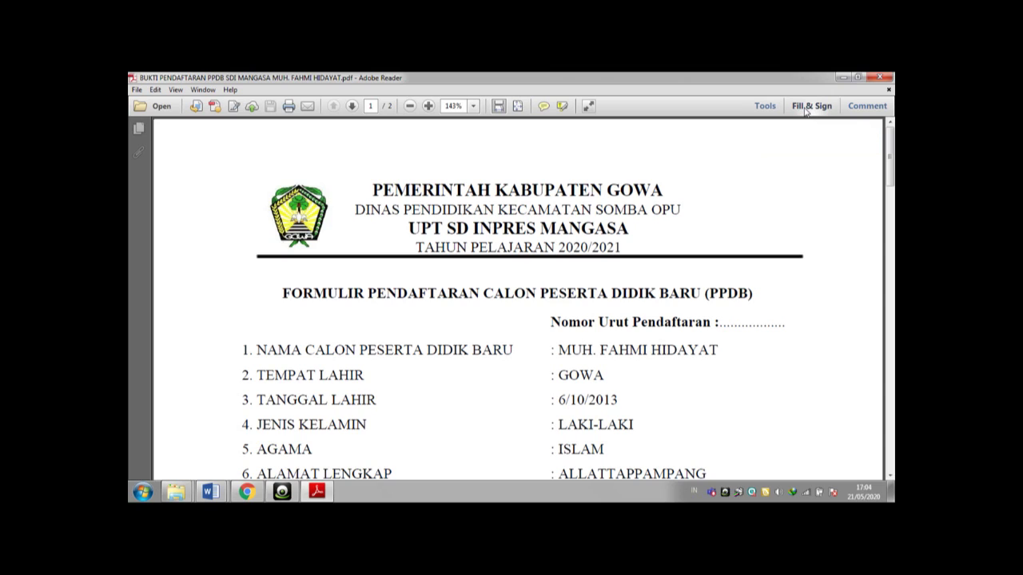
click(806, 110)
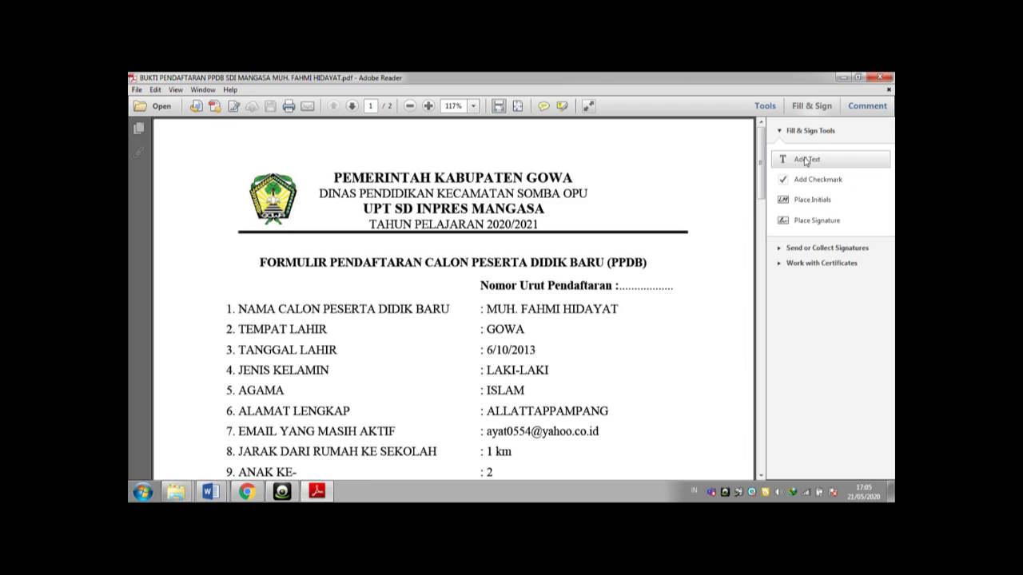
- Place an Add Text box on the Nomor Urut Pendaftaran line, then return to Chrome's Drive preview
click(805, 161)
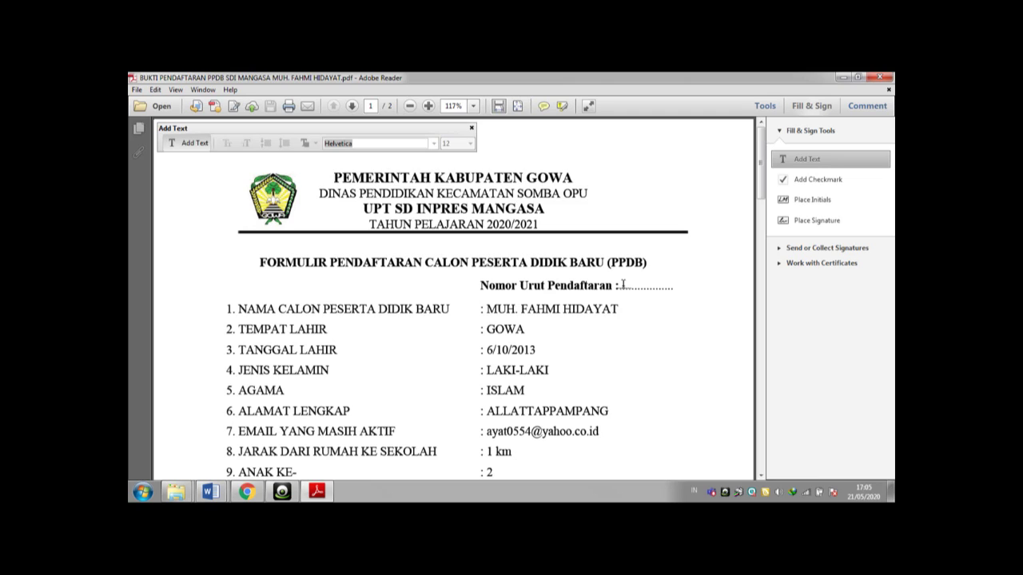
click(622, 286)
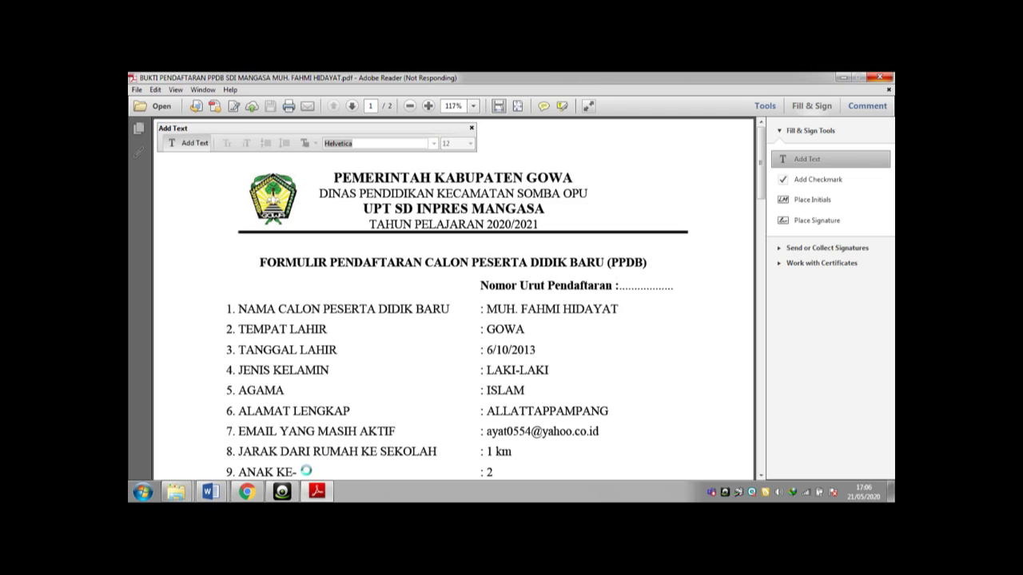
click(256, 493)
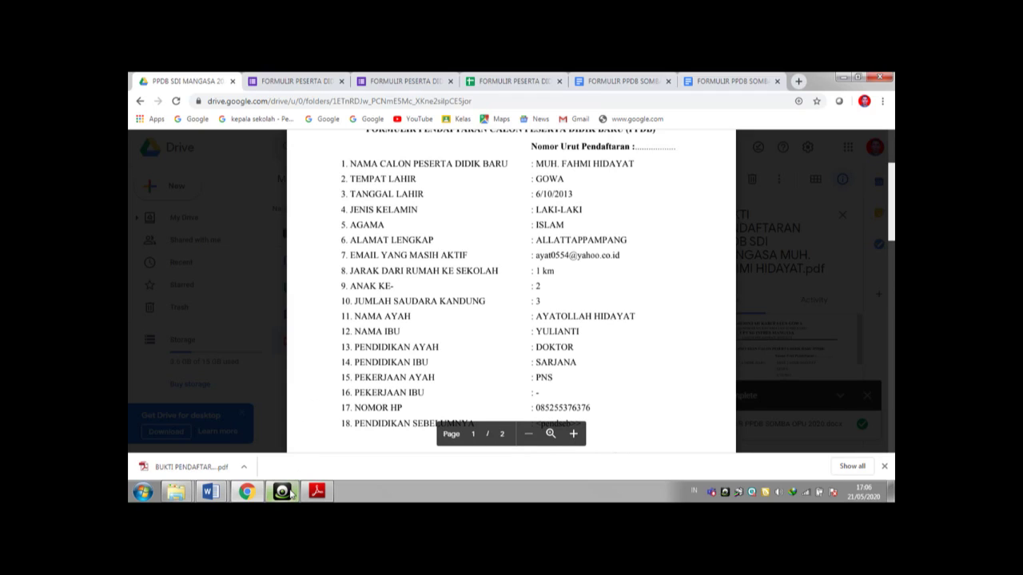
- Switch to the YouCam program so the closing THANK YOU card appears
mouse_move(289, 497)
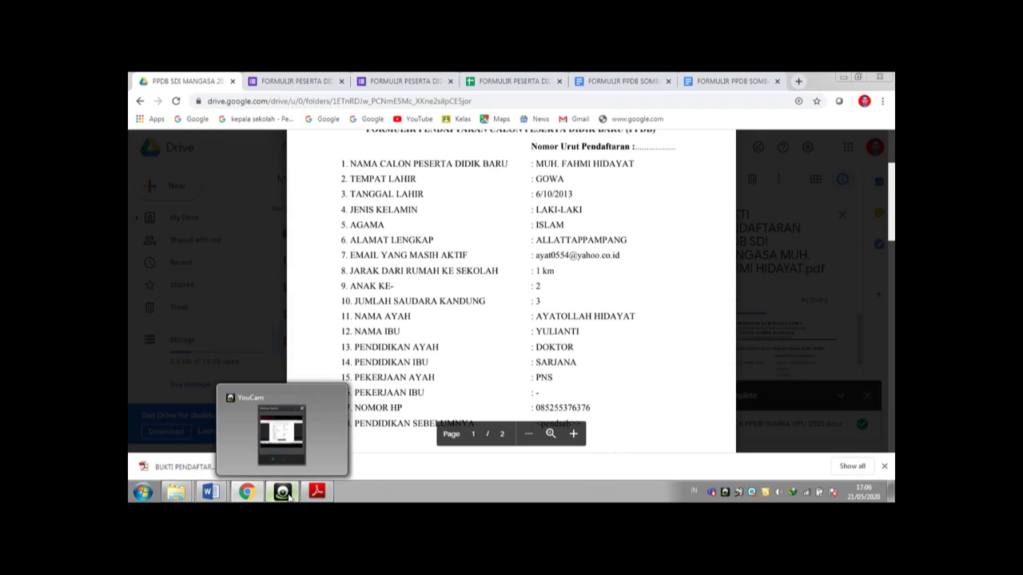
click(289, 496)
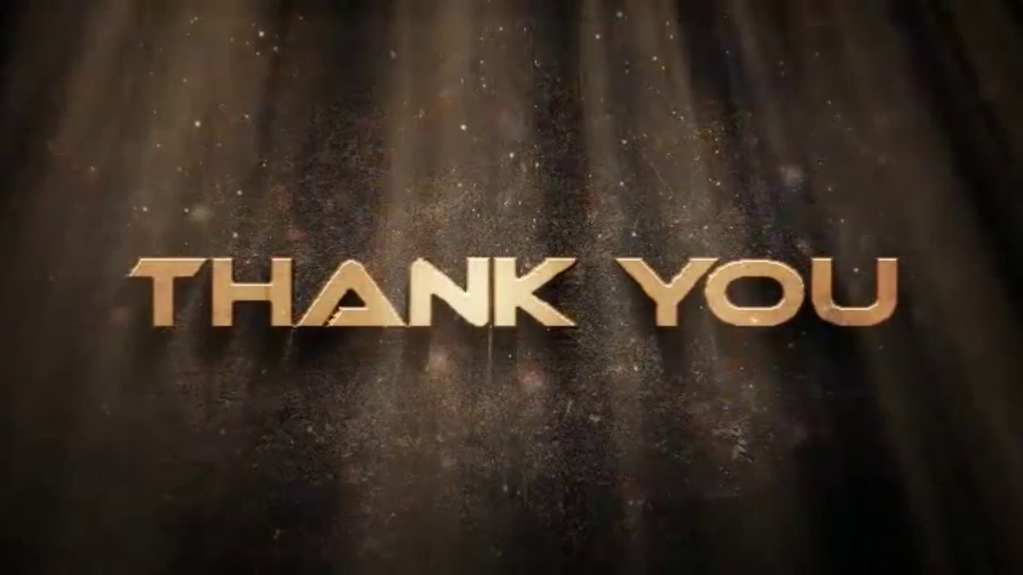